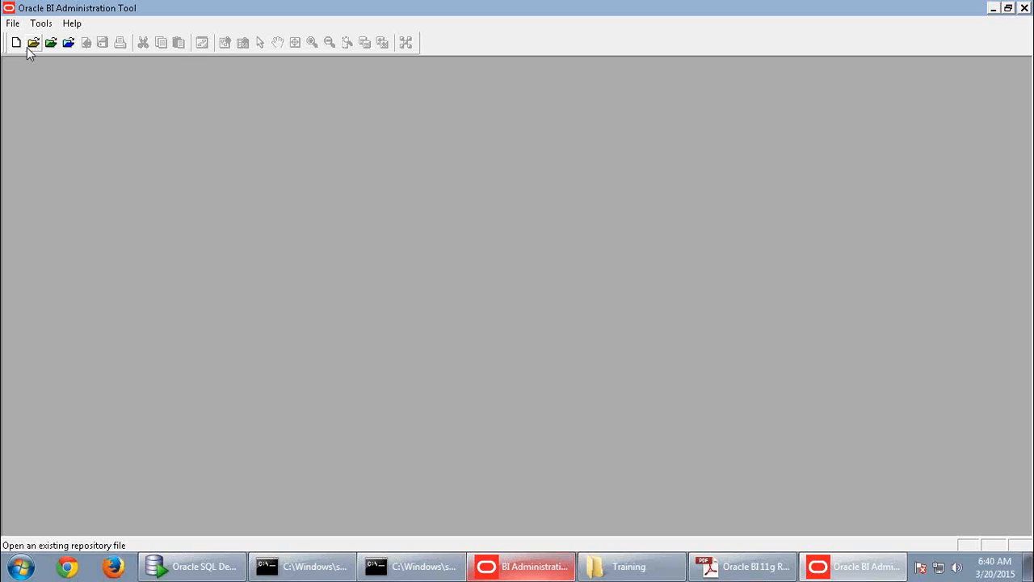
- Bring the Training window forward and go to OBIEE (E:) > Middleware > instances
{"action": "mouse_move", "coordinate": [476, 7]}
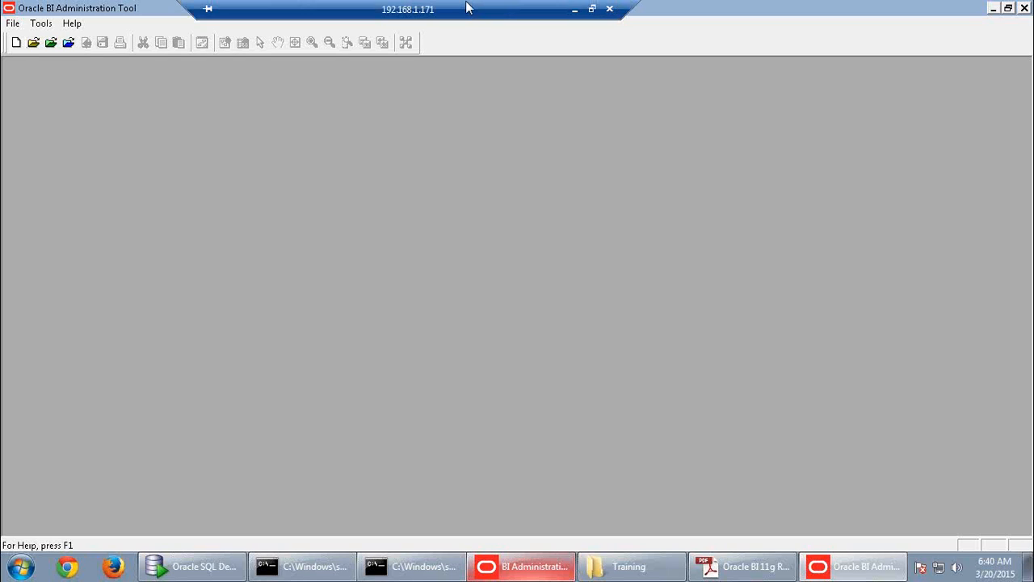
{"action": "left_click_drag", "start_coordinate": [466, 7], "coordinate": [420, 8]}
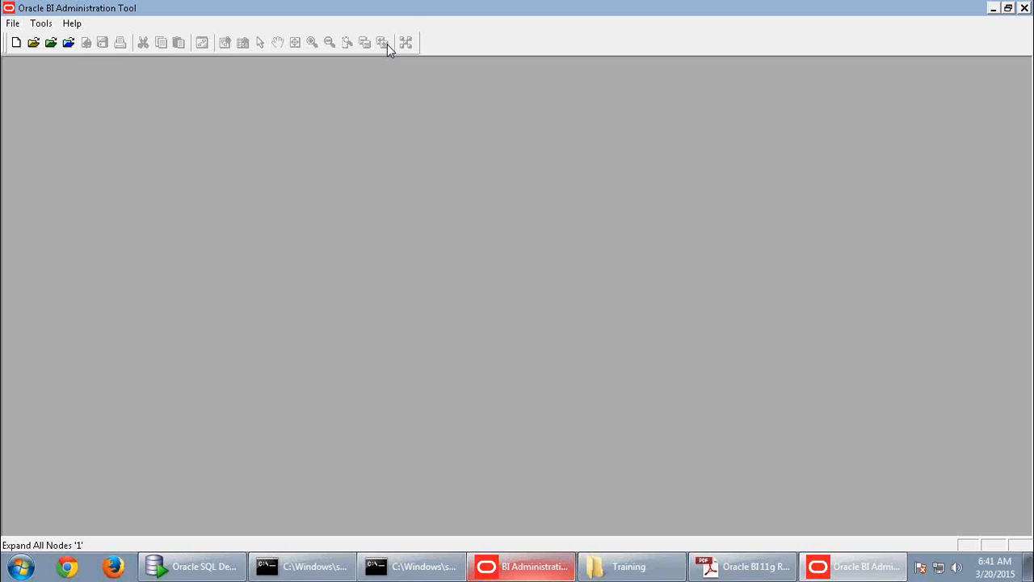
{"action": "left_click", "coordinate": [622, 576]}
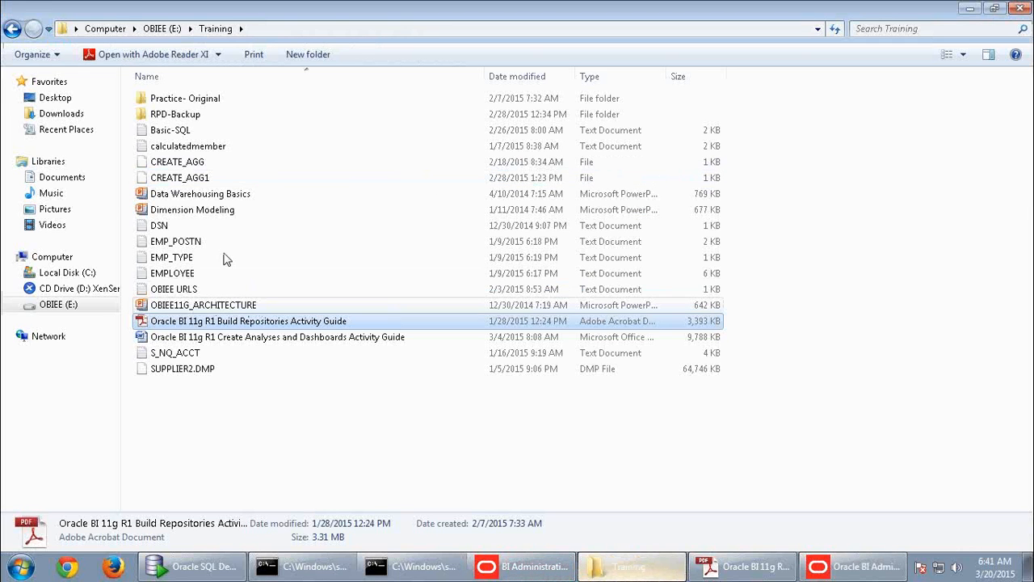
{"action": "left_click", "coordinate": [174, 31]}
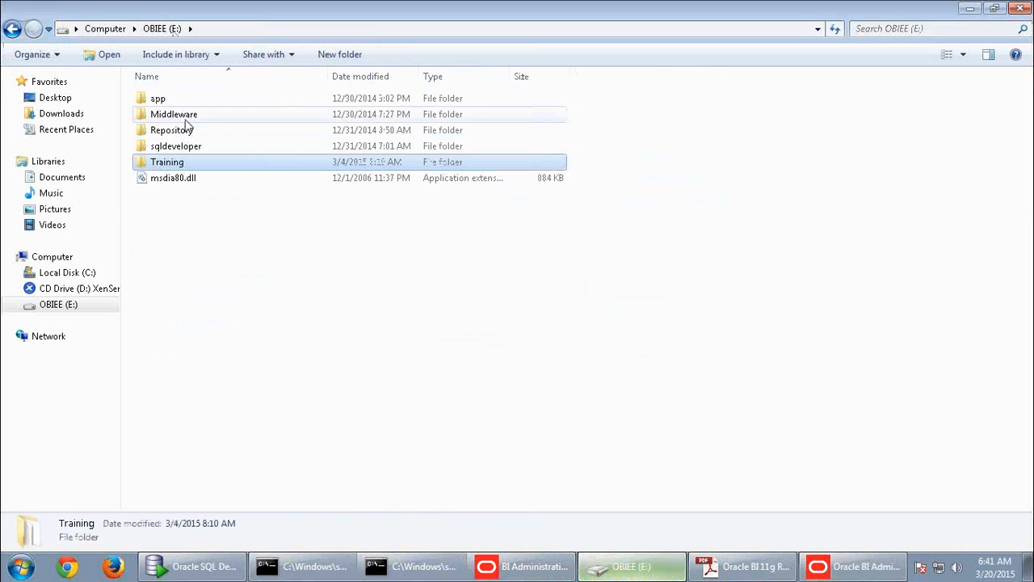
{"action": "double_click", "coordinate": [185, 117]}
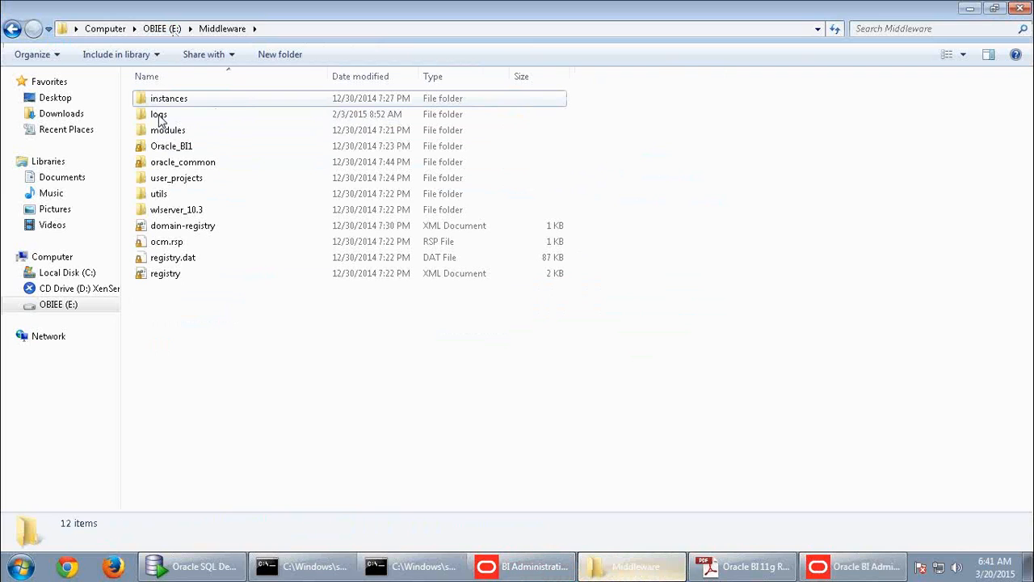
{"action": "key", "text": "Return"}
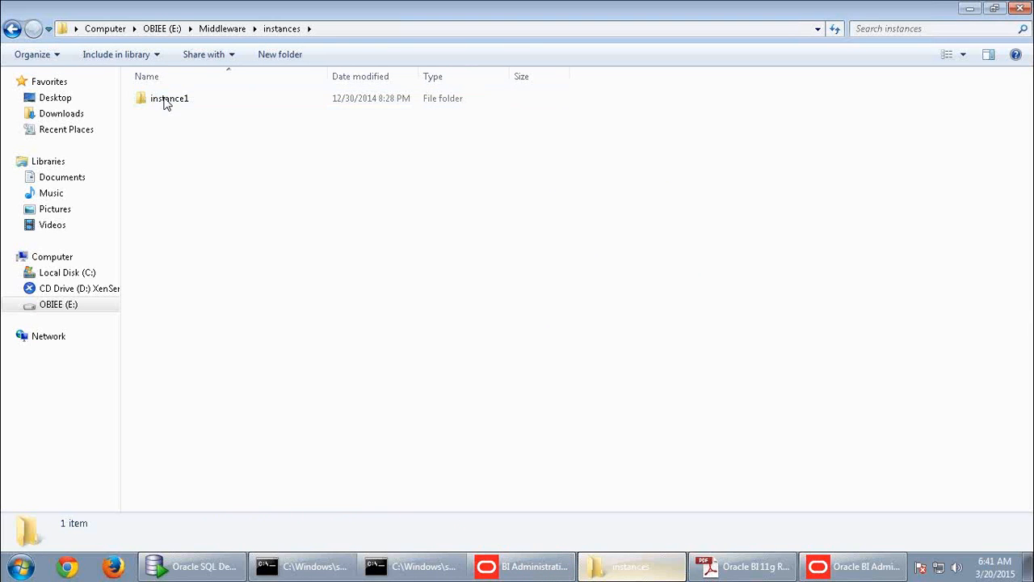
- Open instance1 > bifoundation > OracleBIServerComponent > coreapplication_obis1 > repository and select ABC_WK_BI0045.rpd
{"action": "double_click", "coordinate": [201, 104]}
{"action": "double_click", "coordinate": [190, 118]}
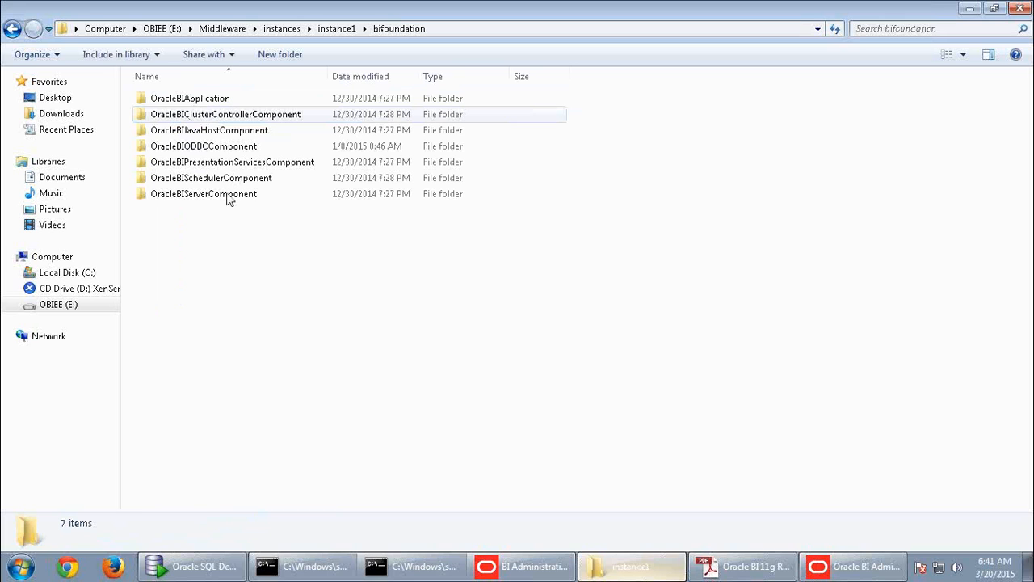
{"action": "double_click", "coordinate": [229, 195]}
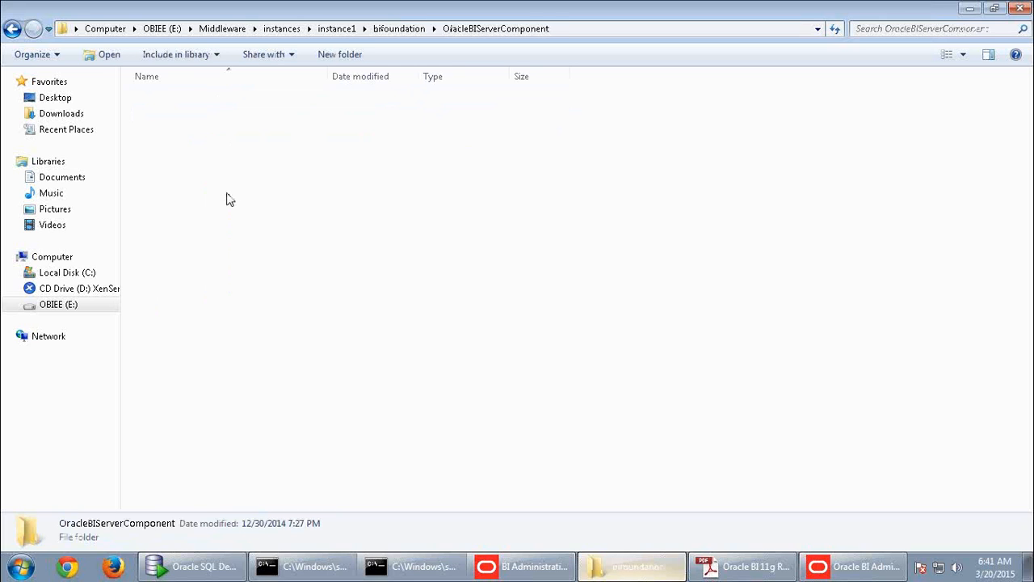
{"action": "double_click", "coordinate": [202, 108]}
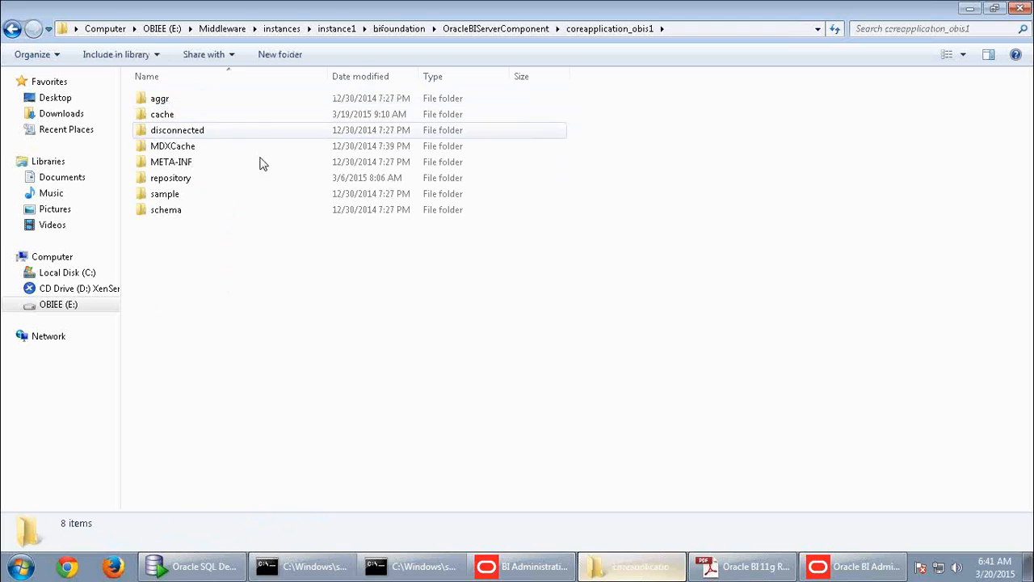
{"action": "double_click", "coordinate": [191, 179]}
{"action": "left_click", "coordinate": [226, 100]}
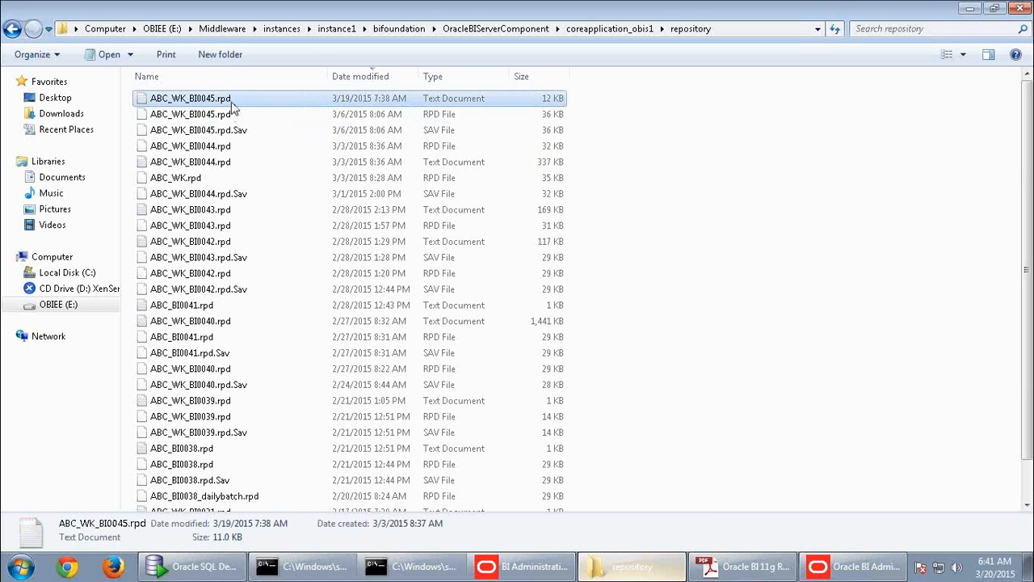
- Paste a duplicate of ABC_WK_BI0045.rpd and rename it 'ABC_WK_BI0045.rpd - 20Mar2015'
{"action": "left_click", "coordinate": [799, 269]}
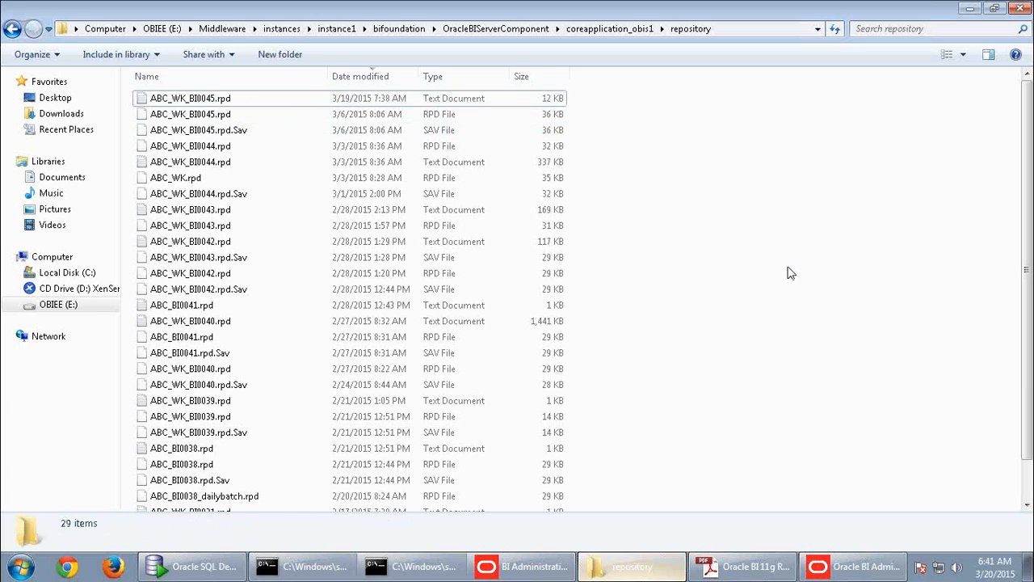
{"action": "key", "text": "ctrl+v"}
{"action": "right_click", "coordinate": [217, 102]}
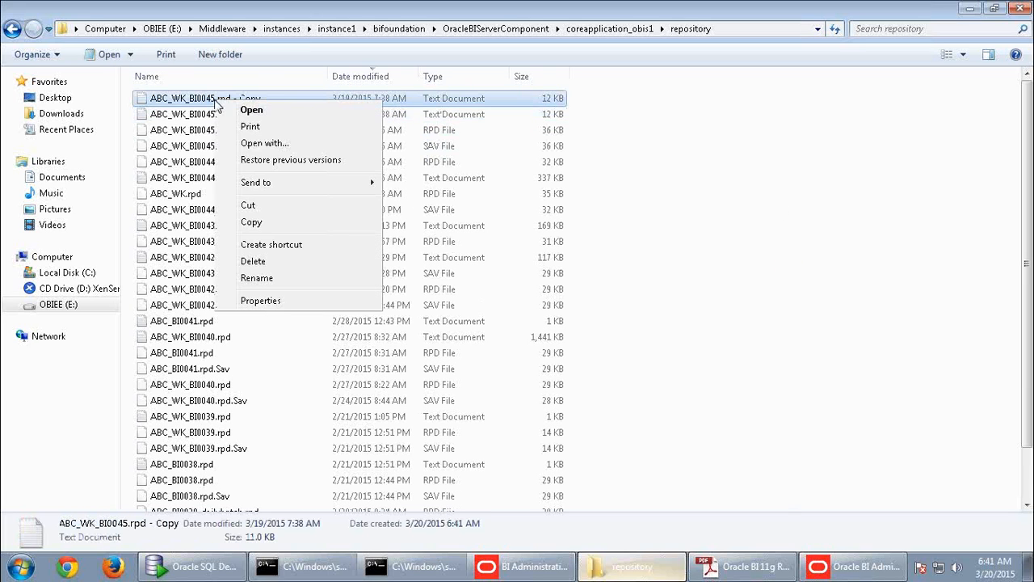
{"action": "left_click", "coordinate": [243, 277]}
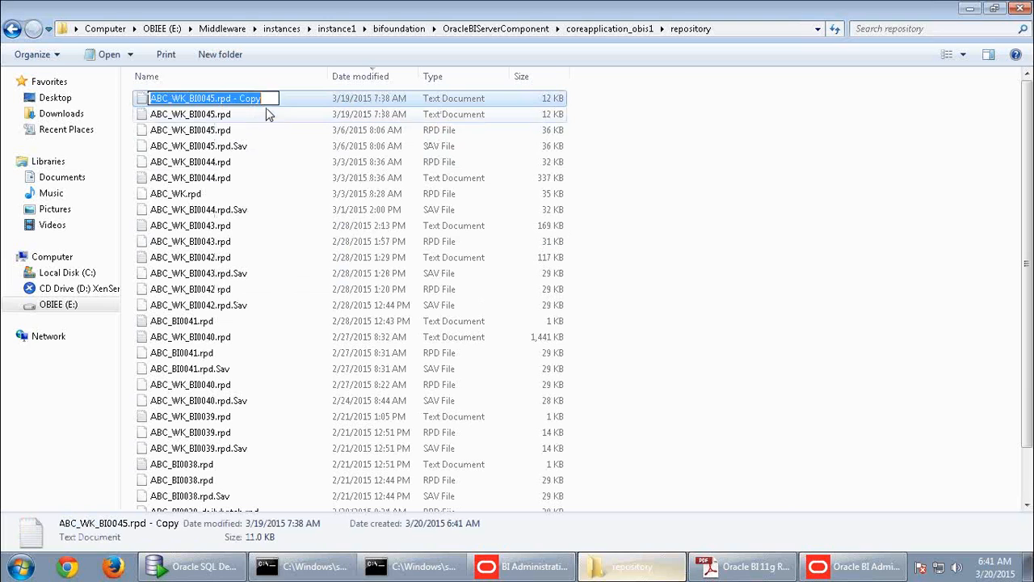
{"action": "left_click", "coordinate": [267, 99]}
{"action": "key", "text": "shift+Left"}
{"action": "key", "text": "shift+Left"}
{"action": "key", "text": "shift+Left"}
{"action": "key", "text": "shift+Left"}
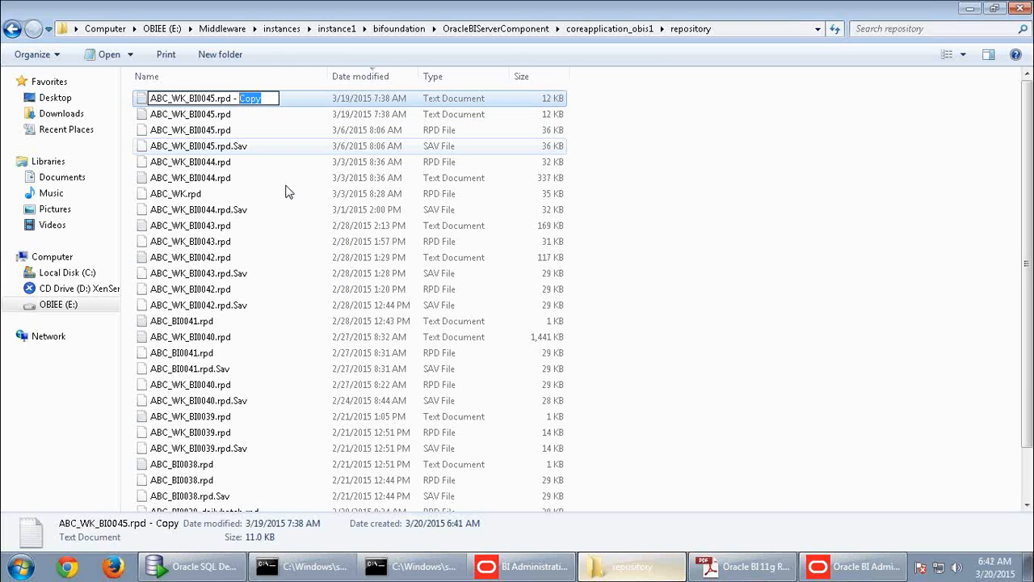
{"action": "type", "text": "20"}
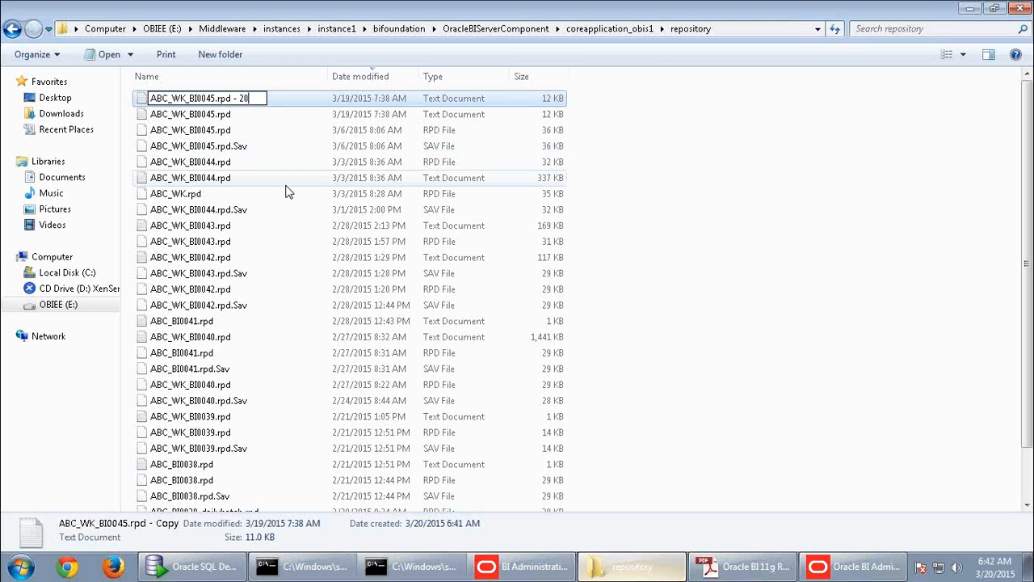
{"action": "type", "text": "Mar2015"}
{"action": "left_click", "coordinate": [796, 221]}
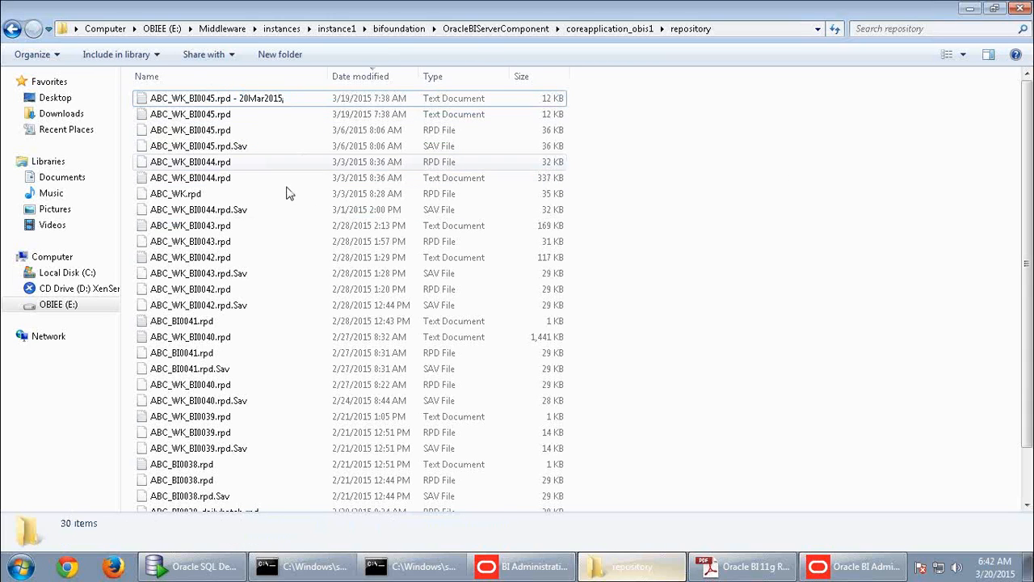
{"action": "left_click", "coordinate": [283, 98]}
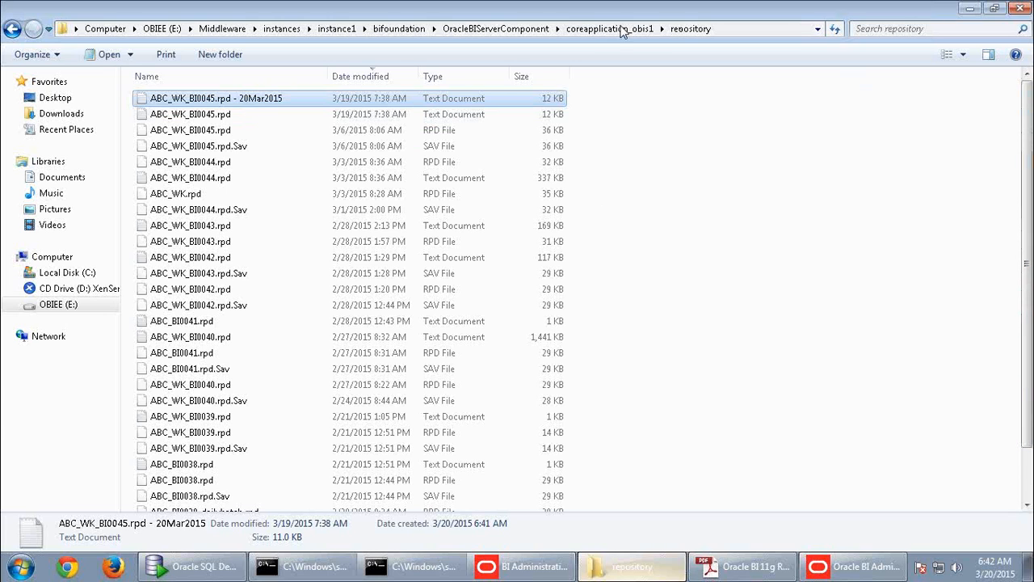
{"action": "left_click", "coordinate": [241, 149]}
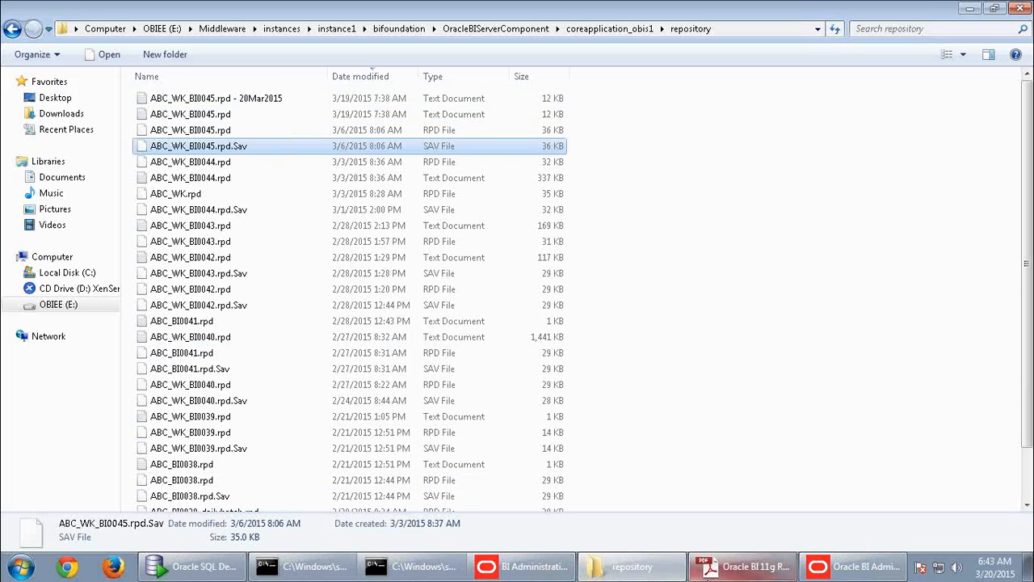
- Read the Practice 2-1 Tasks in the activity guide, then return to the Administration Tool
{"action": "left_click", "coordinate": [742, 570]}
{"action": "scroll", "coordinate": [520, 226], "scroll_direction": "down", "scroll_amount": 5}
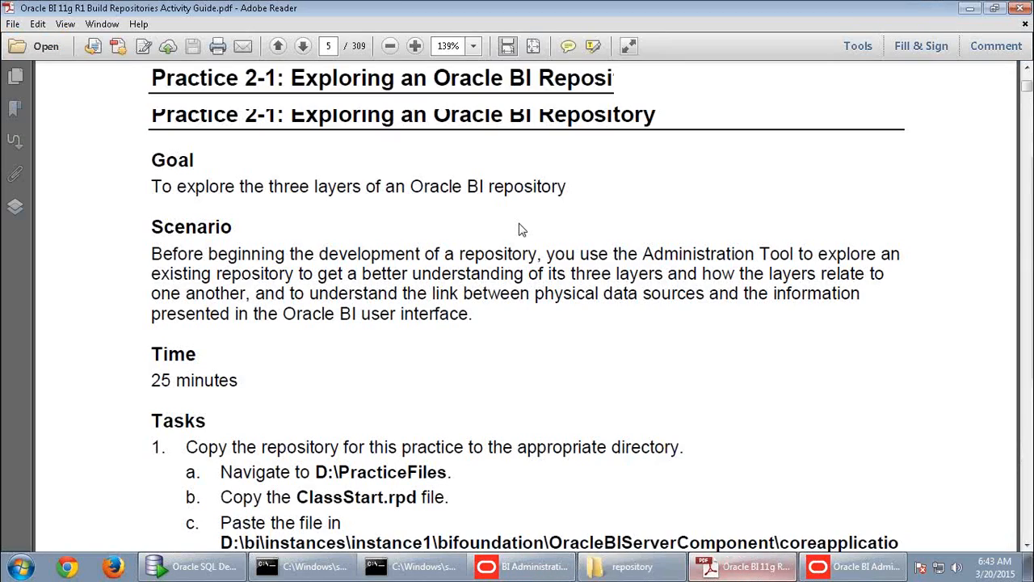
{"action": "scroll", "coordinate": [520, 230], "scroll_direction": "down", "scroll_amount": 4}
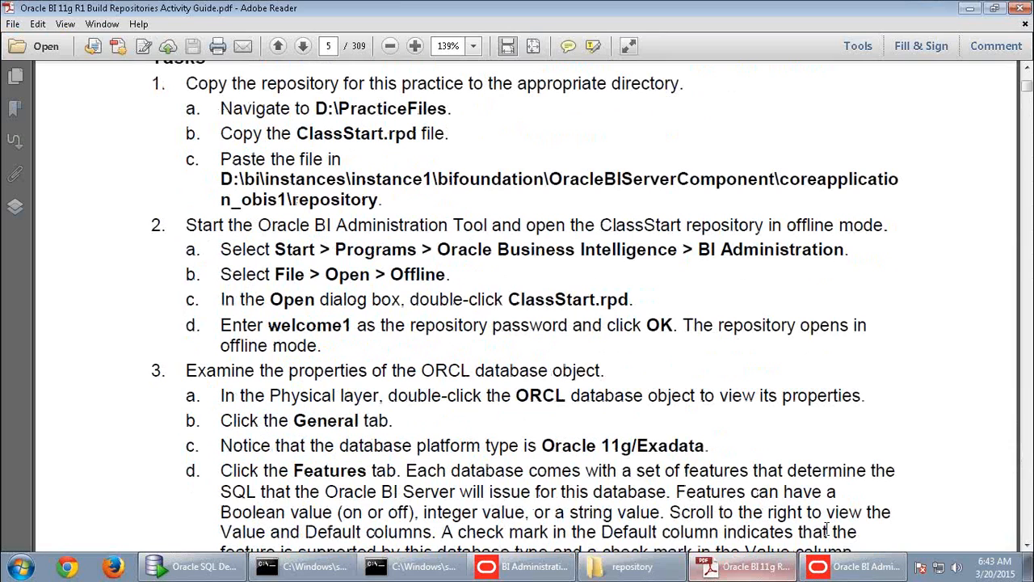
{"action": "left_click", "coordinate": [849, 570]}
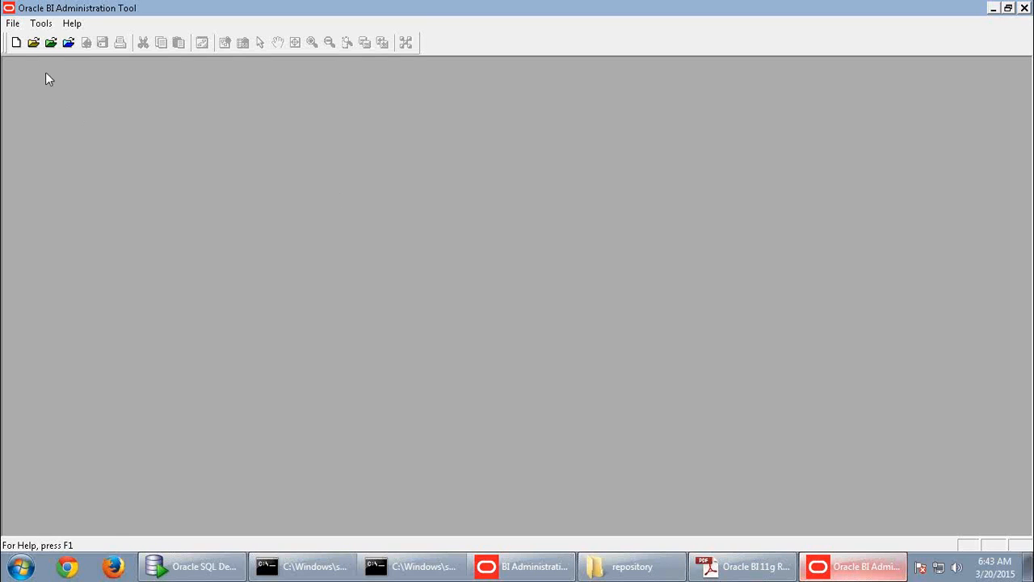
- Open ABC_WK_BI0044.rpd offline, entering the repository password
{"action": "left_click", "coordinate": [34, 45]}
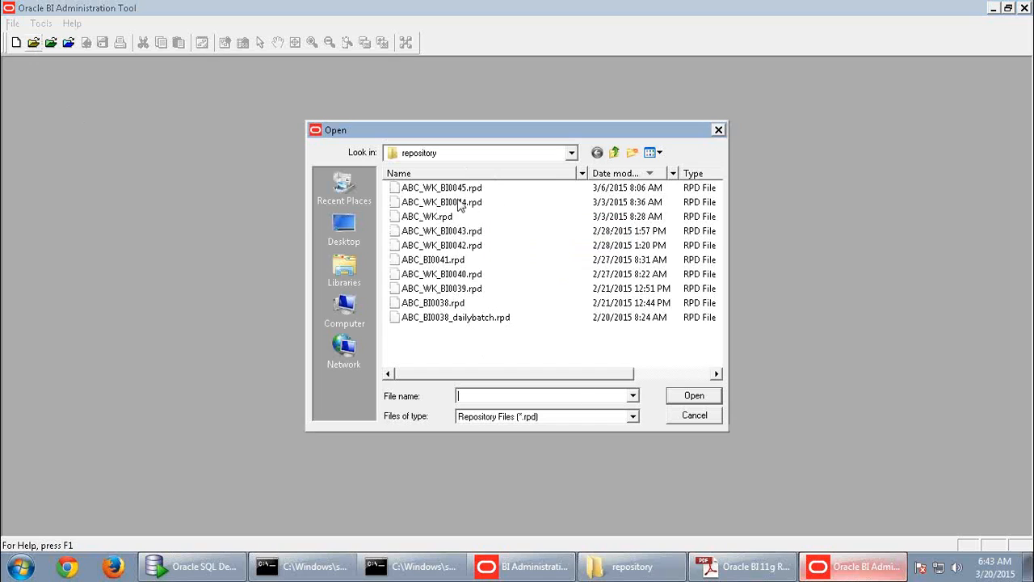
{"action": "left_click", "coordinate": [478, 211]}
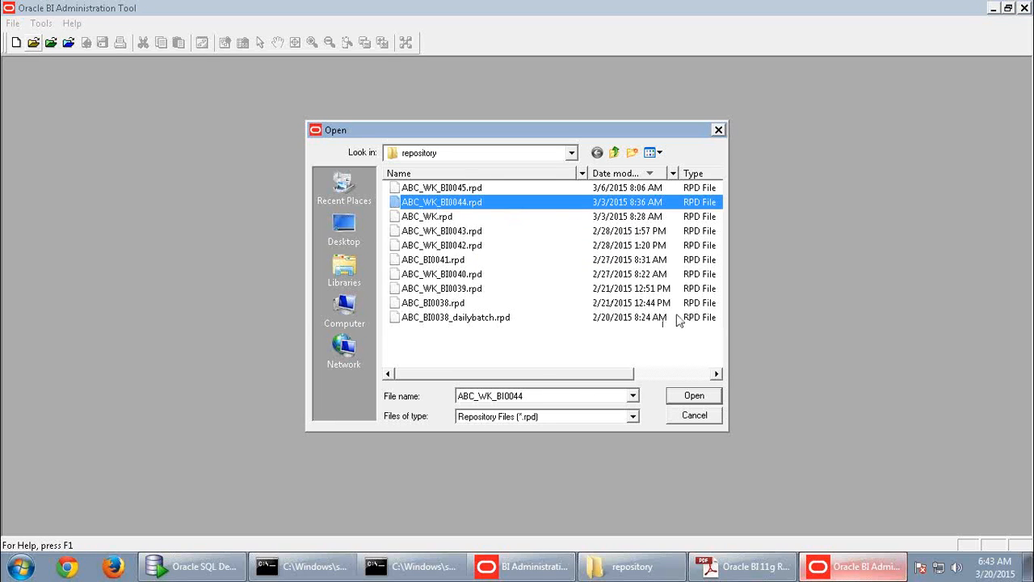
{"action": "left_click", "coordinate": [689, 396]}
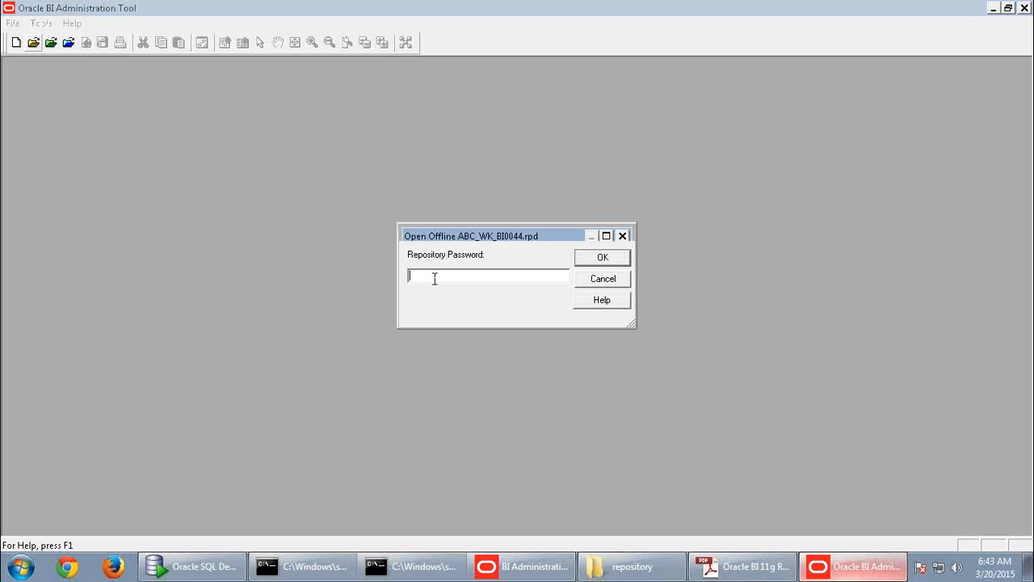
{"action": "type", "text": "********"}
{"action": "key", "text": "Return"}
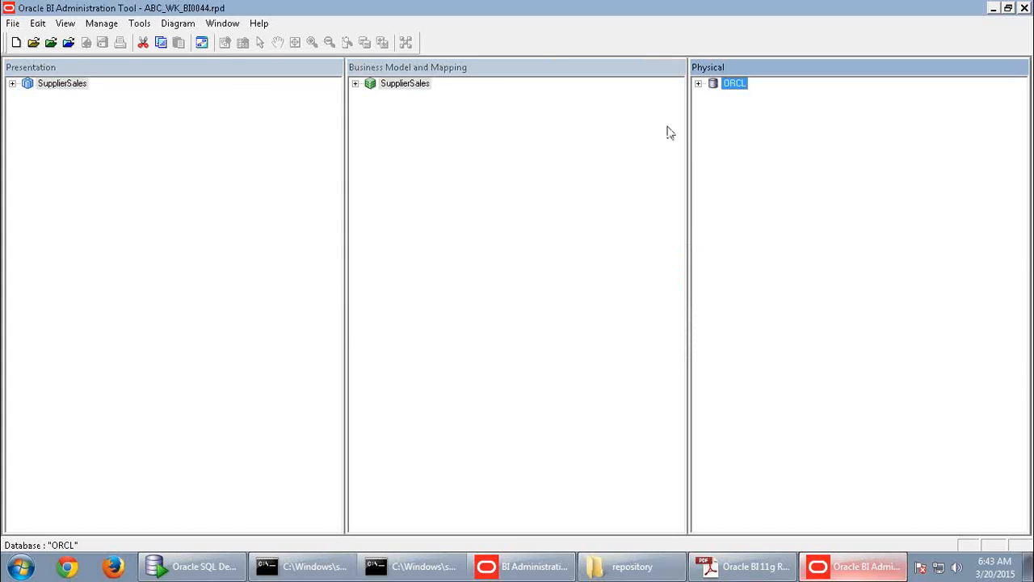
- Expand ORCL and its SUPPLIER2 schema in the Physical layer
{"action": "left_click", "coordinate": [698, 83]}
{"action": "left_click", "coordinate": [713, 120]}
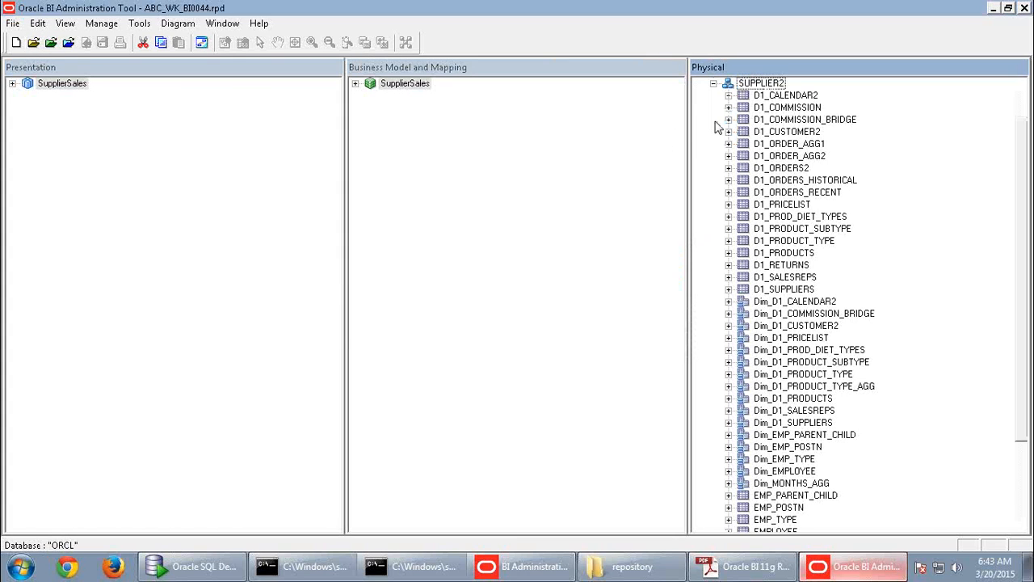
{"action": "scroll", "coordinate": [861, 194], "scroll_direction": "up", "scroll_amount": 1}
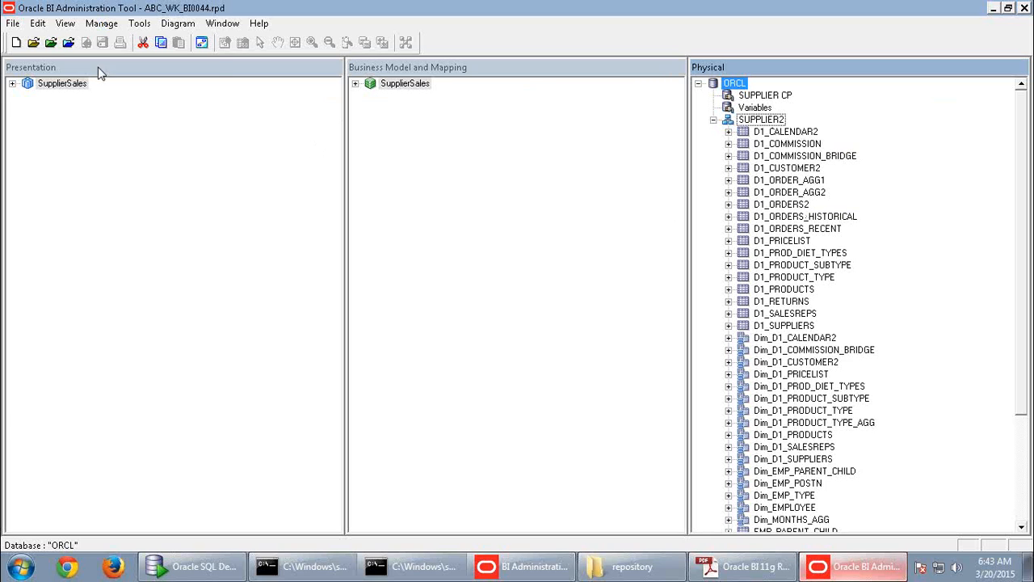
- Hide the Presentation, Business Model and Mapping, and Physical layer panes from the View menu
{"action": "left_click", "coordinate": [64, 24]}
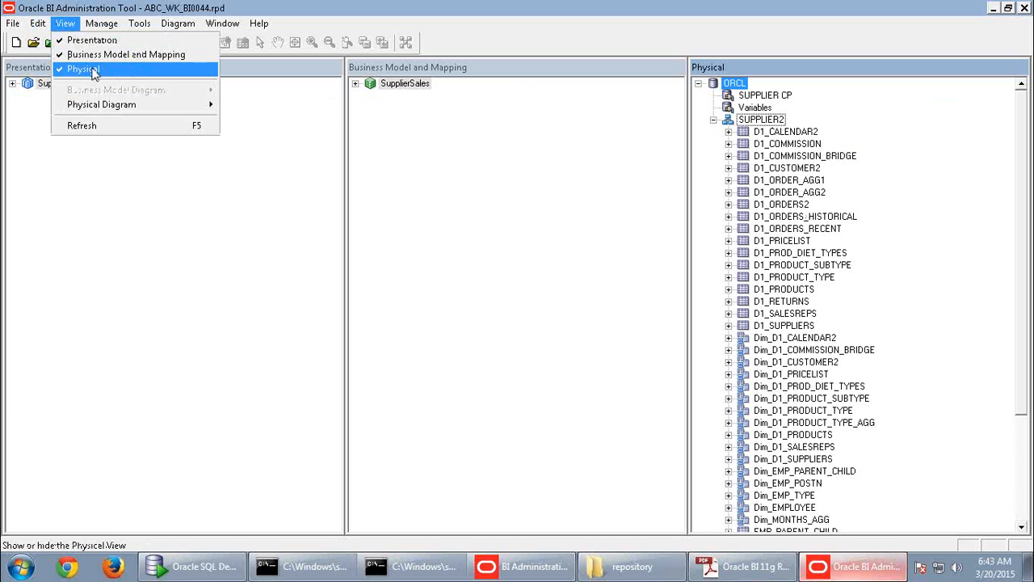
{"action": "left_click", "coordinate": [93, 42]}
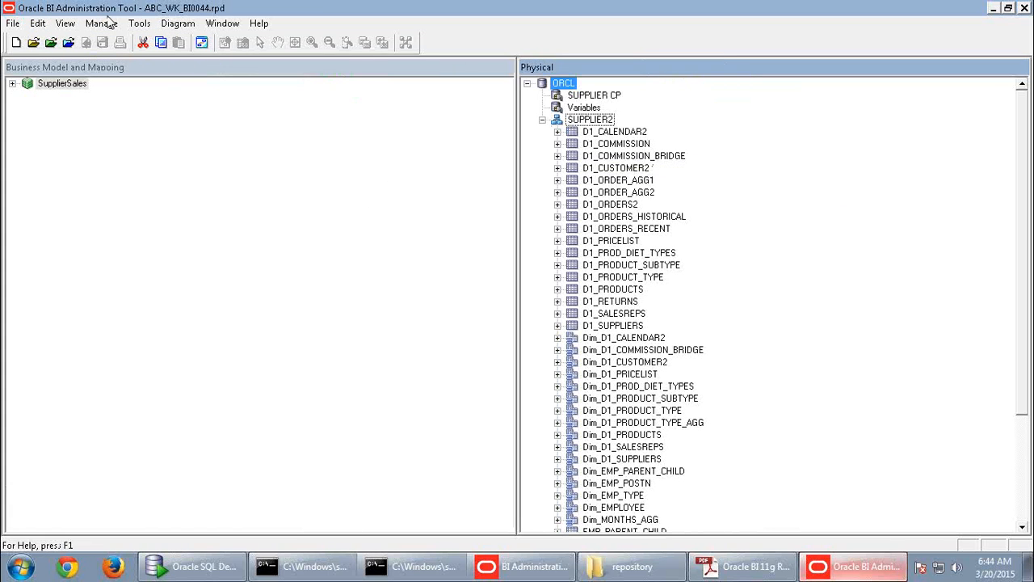
{"action": "left_click", "coordinate": [108, 25]}
{"action": "left_click", "coordinate": [65, 25]}
{"action": "left_click", "coordinate": [65, 25]}
{"action": "left_click", "coordinate": [75, 54]}
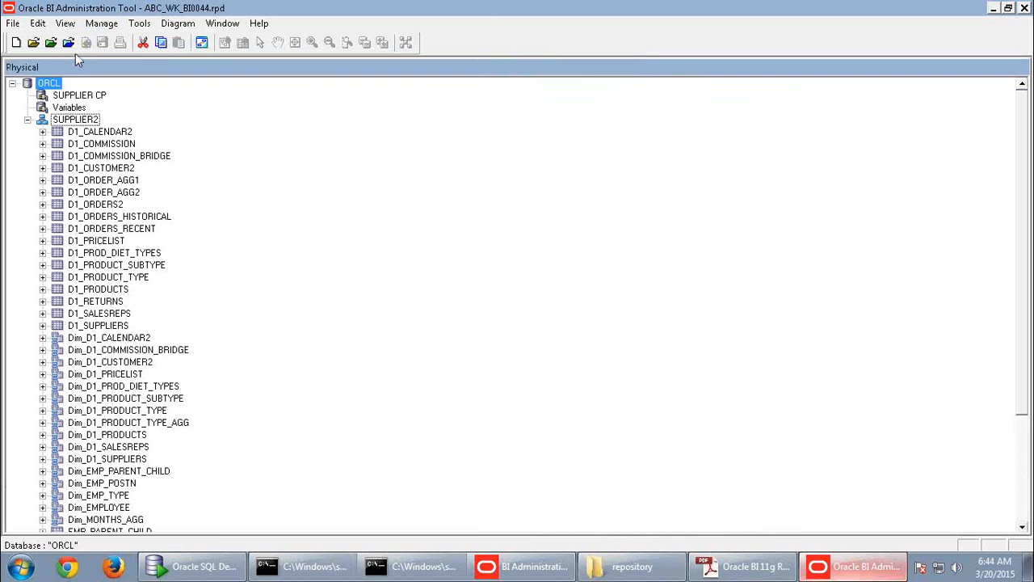
{"action": "left_click", "coordinate": [64, 25]}
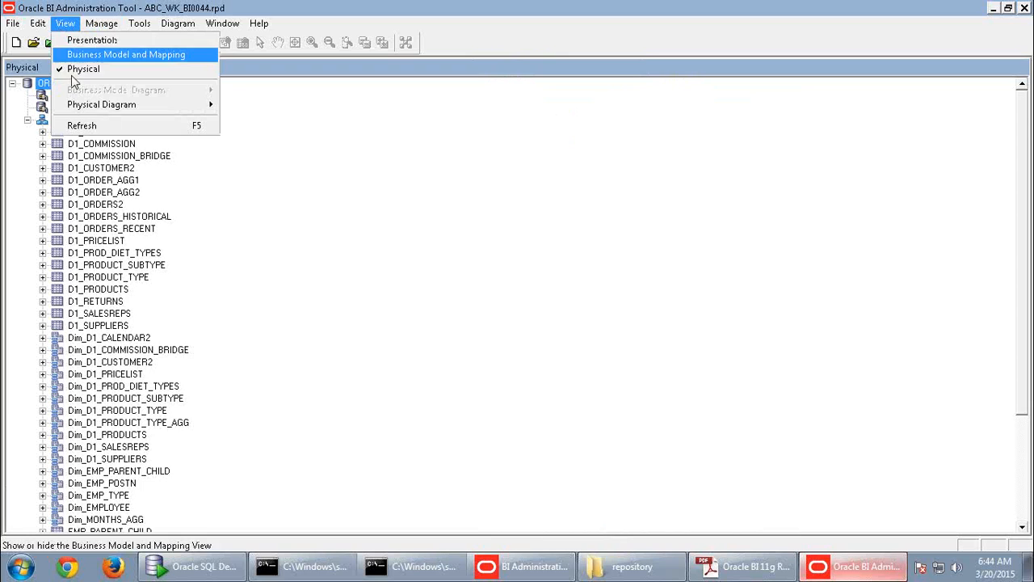
{"action": "left_click", "coordinate": [74, 71]}
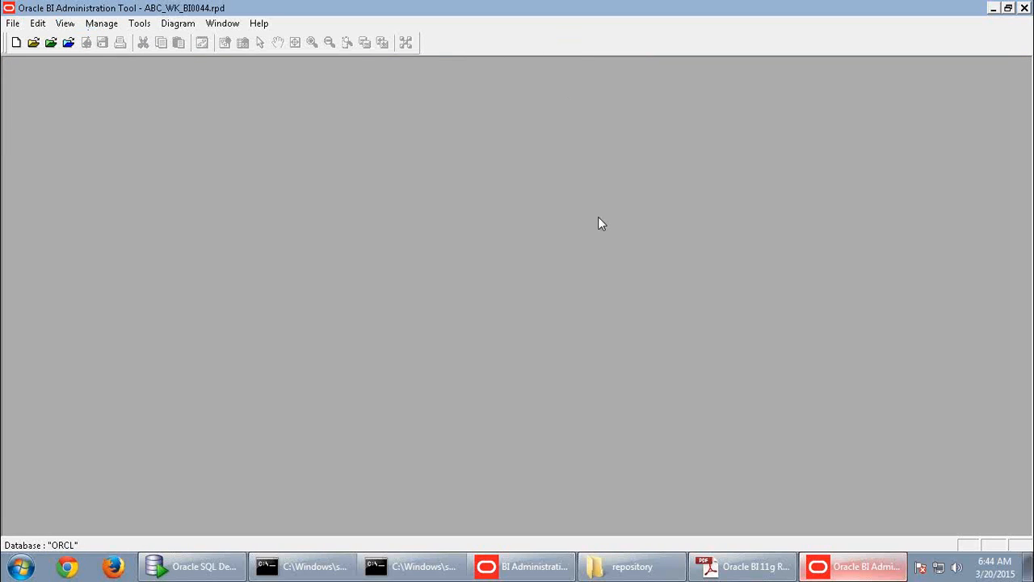
{"action": "left_click", "coordinate": [270, 27]}
- Show the Physical, Business Model and Mapping, and Presentation panes again
{"action": "left_click", "coordinate": [66, 23]}
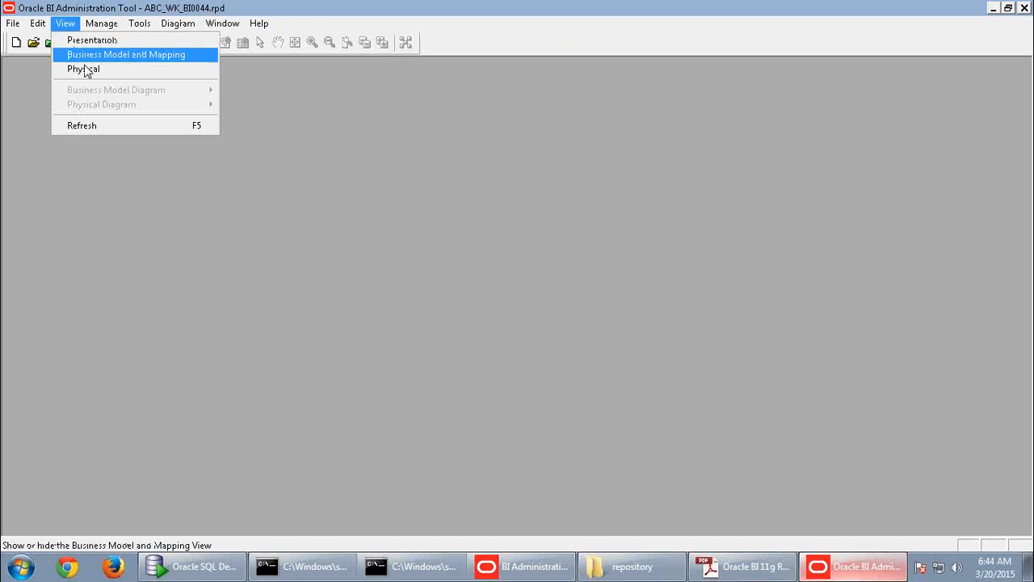
{"action": "left_click", "coordinate": [84, 70]}
{"action": "left_click", "coordinate": [65, 23]}
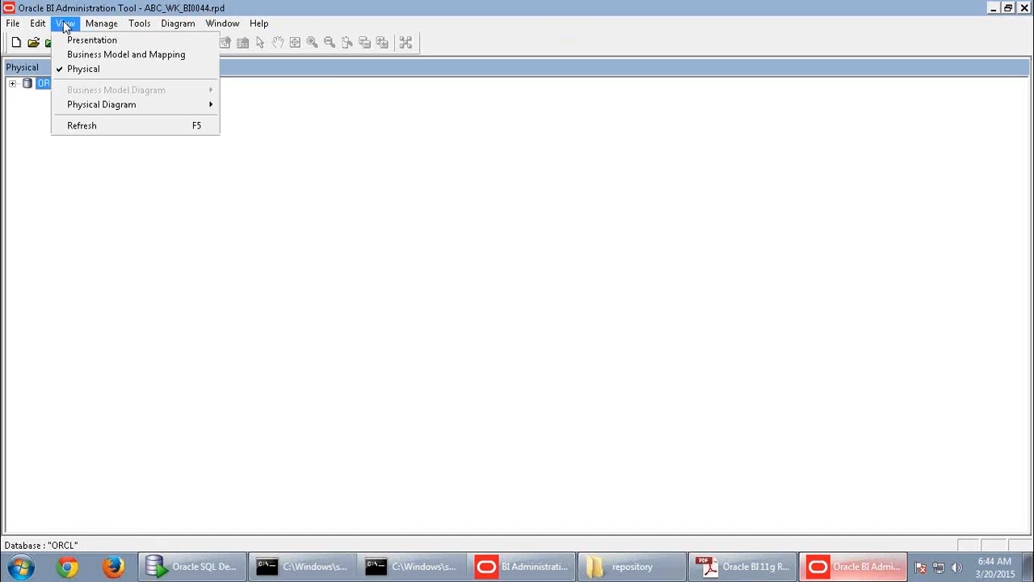
{"action": "left_click", "coordinate": [81, 55]}
{"action": "left_click", "coordinate": [65, 23]}
{"action": "left_click", "coordinate": [89, 39]}
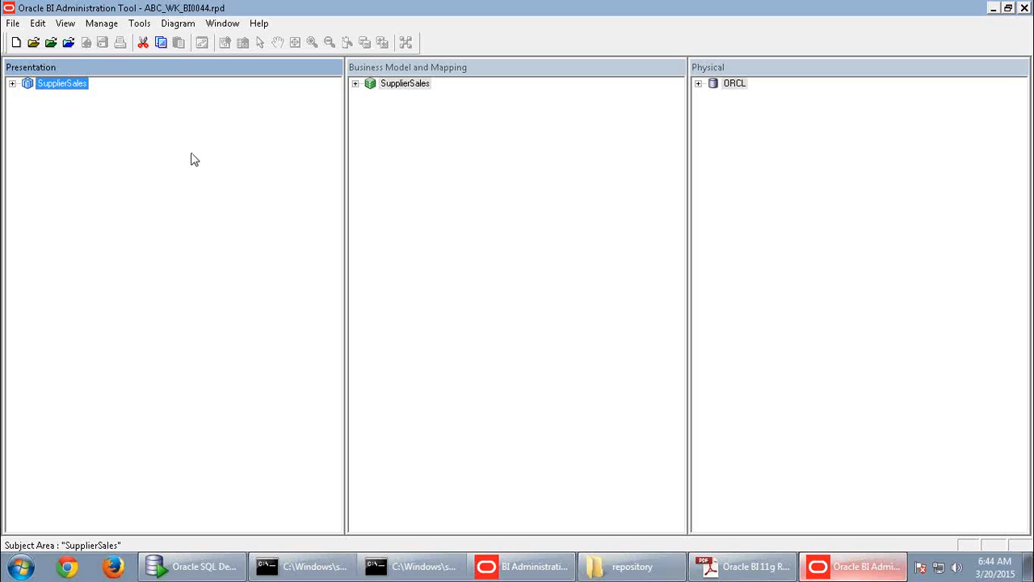
- Expand ORCL, select its SUPPLIER CP connection pool and SUPPLIER2 schema, then switch to the guide
{"action": "left_click", "coordinate": [729, 86]}
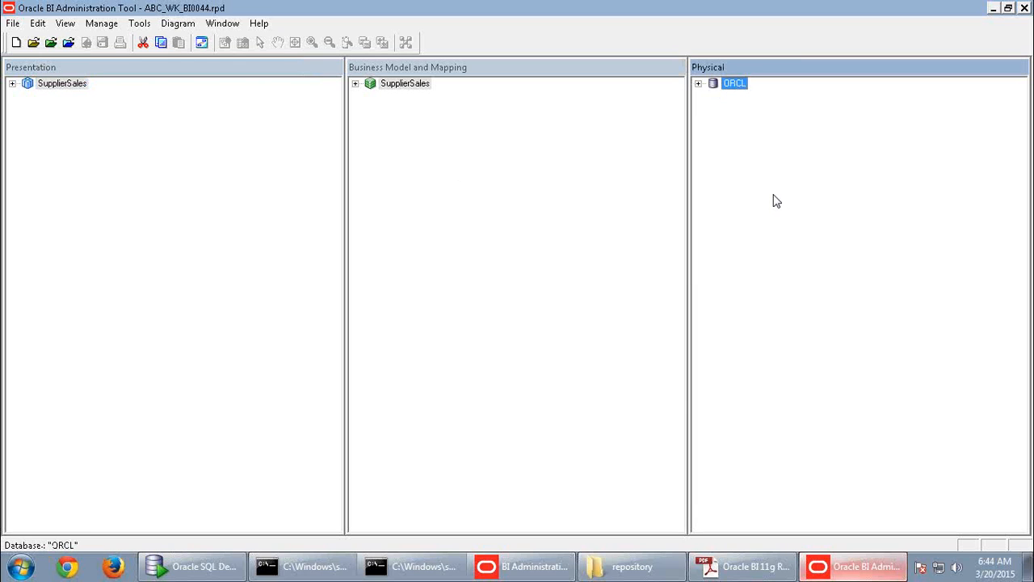
{"action": "left_click", "coordinate": [699, 84]}
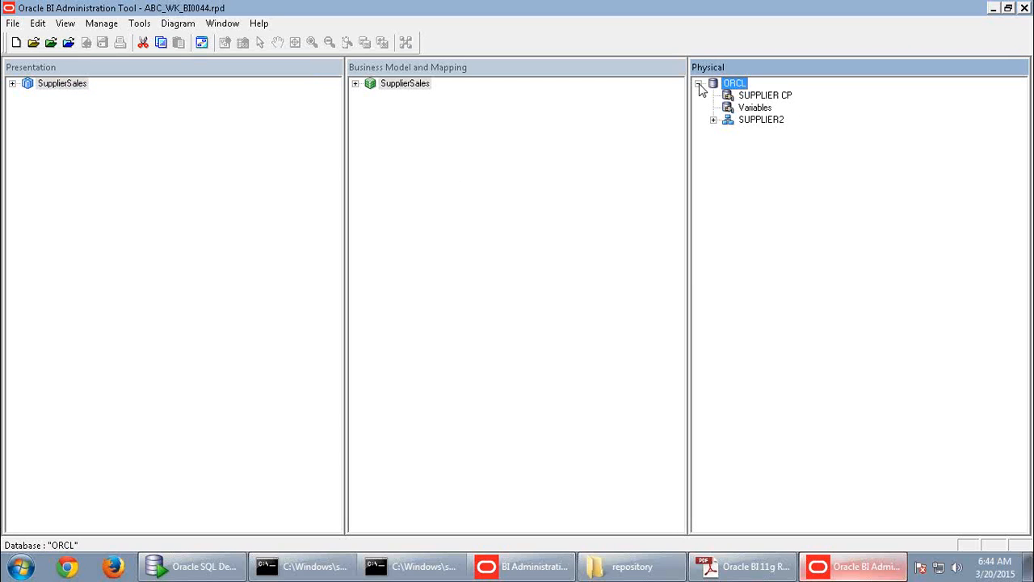
{"action": "left_click", "coordinate": [766, 97]}
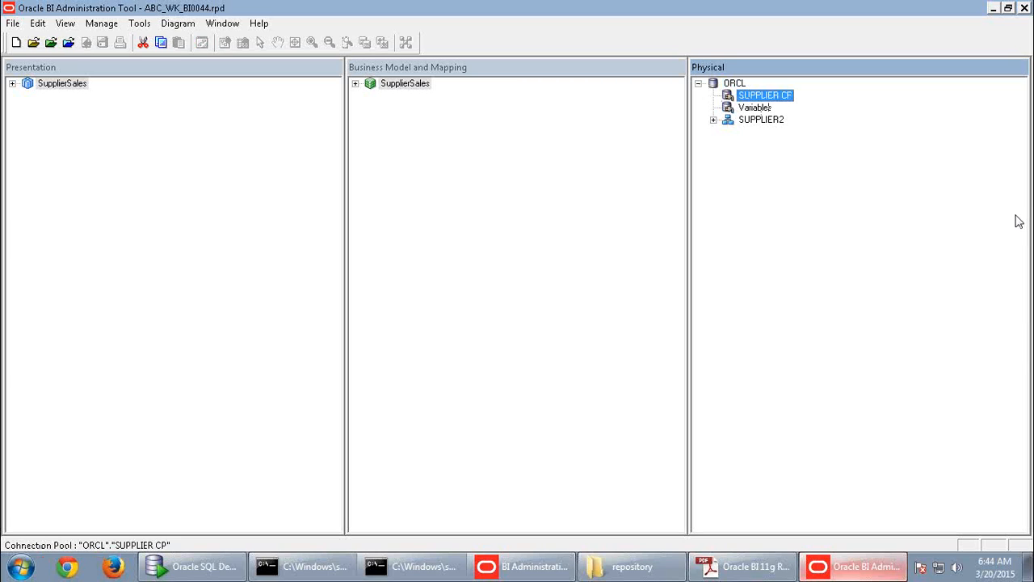
{"action": "left_click", "coordinate": [774, 121]}
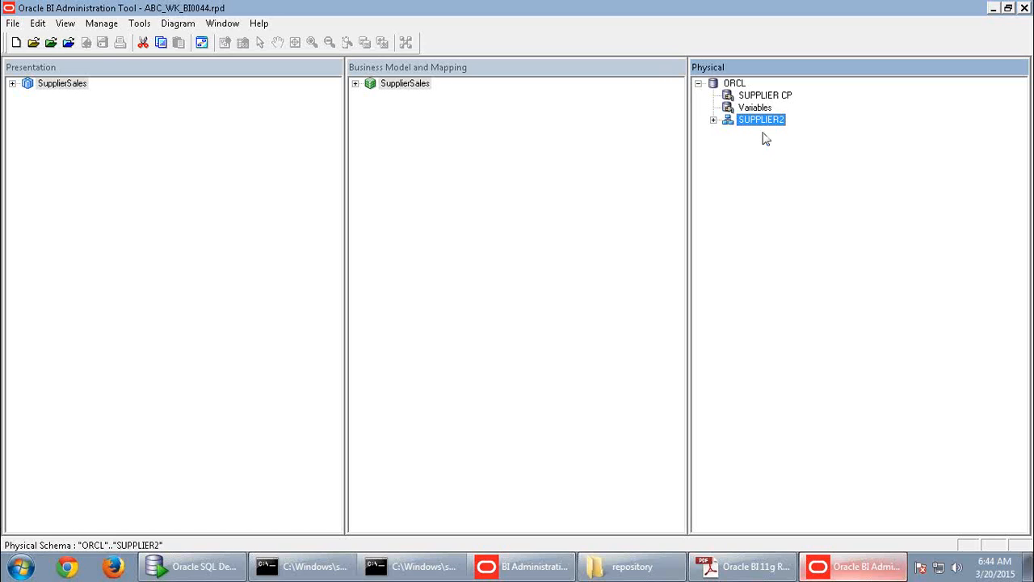
{"action": "left_click", "coordinate": [749, 569]}
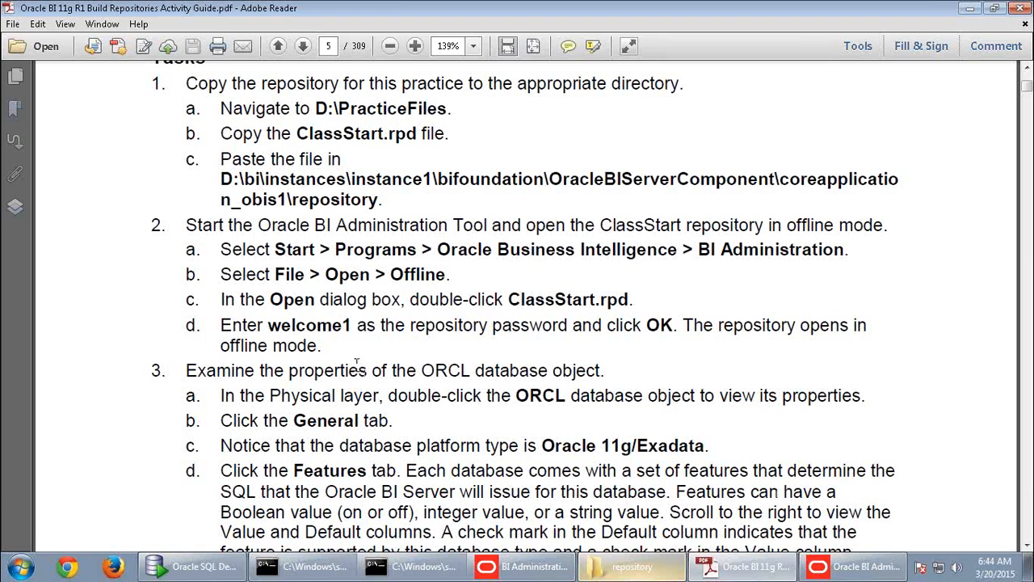
- Highlight 'Examine the' in step 3 of the guide and return to the Administration Tool
{"action": "left_click_drag", "start_coordinate": [206, 371], "coordinate": [333, 370]}
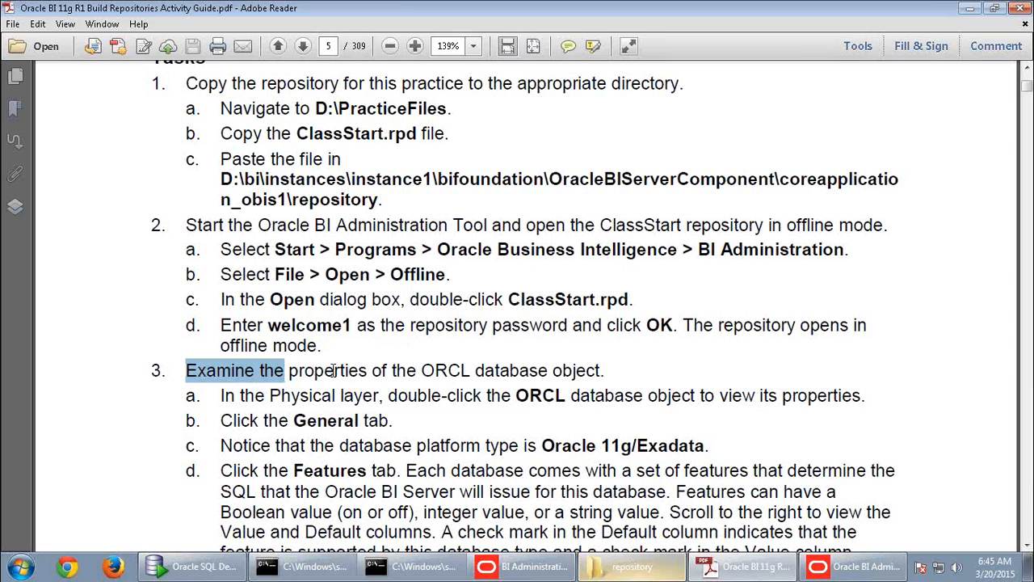
{"action": "left_click", "coordinate": [855, 566]}
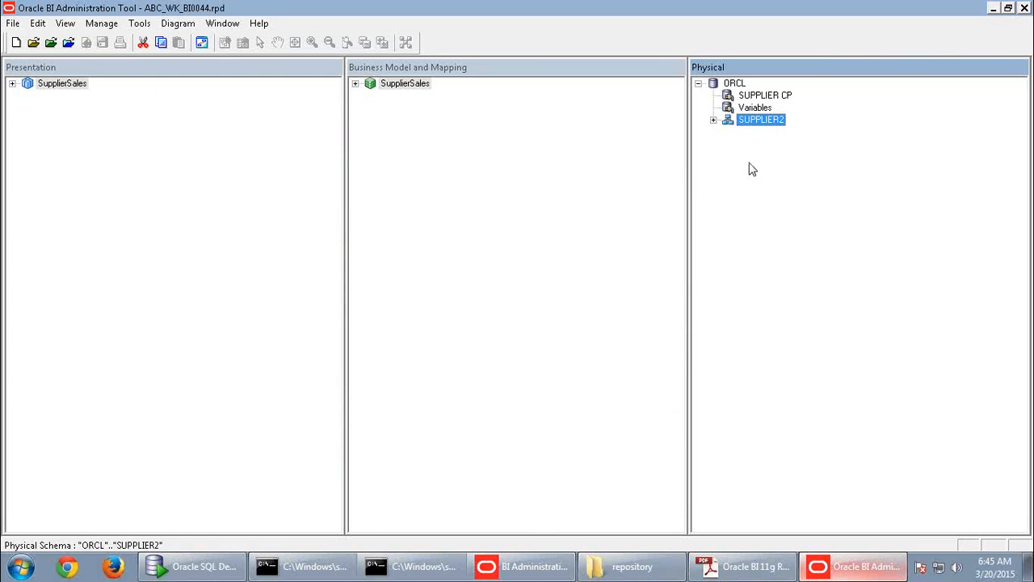
{"action": "left_click", "coordinate": [714, 121]}
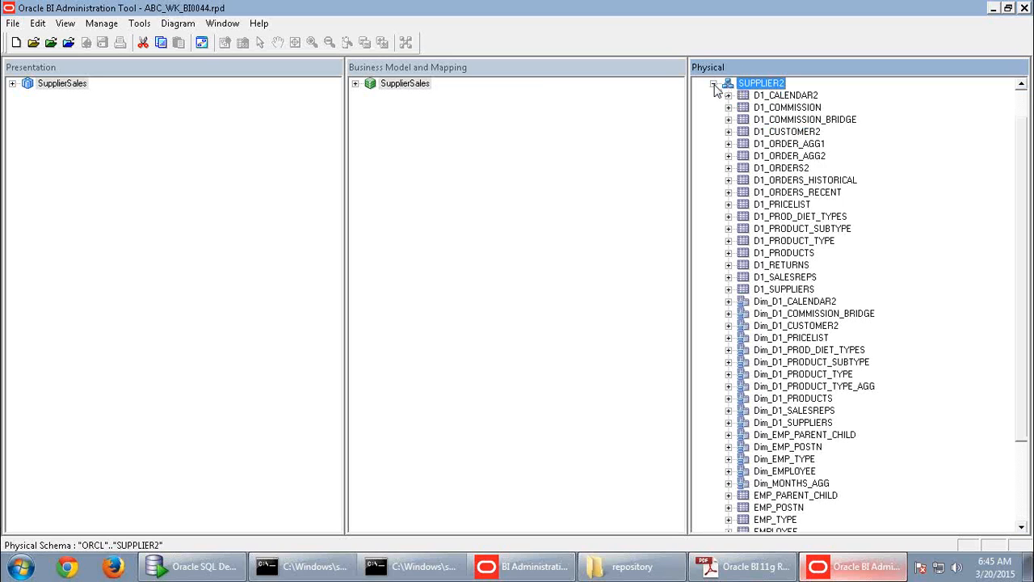
{"action": "left_click", "coordinate": [714, 84]}
{"action": "left_click", "coordinate": [735, 95]}
{"action": "left_click", "coordinate": [746, 107]}
{"action": "left_click", "coordinate": [753, 121]}
{"action": "left_click", "coordinate": [747, 96]}
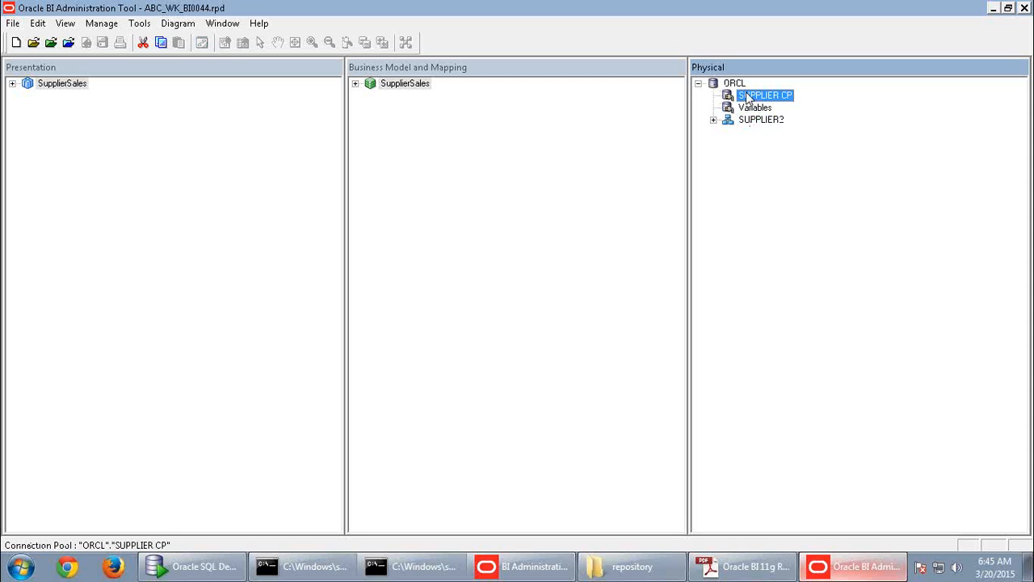
{"action": "left_click", "coordinate": [740, 85]}
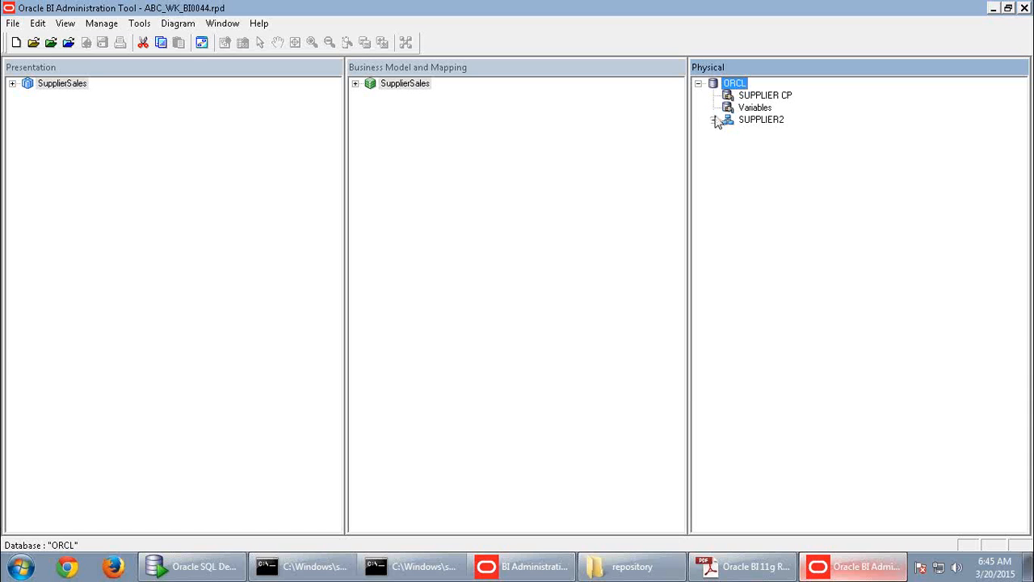
- Expand SUPPLIER2, select the D1_CALENDAR2 table, then collapse SUPPLIER2 again
{"action": "left_click", "coordinate": [713, 120]}
{"action": "left_click", "coordinate": [777, 97]}
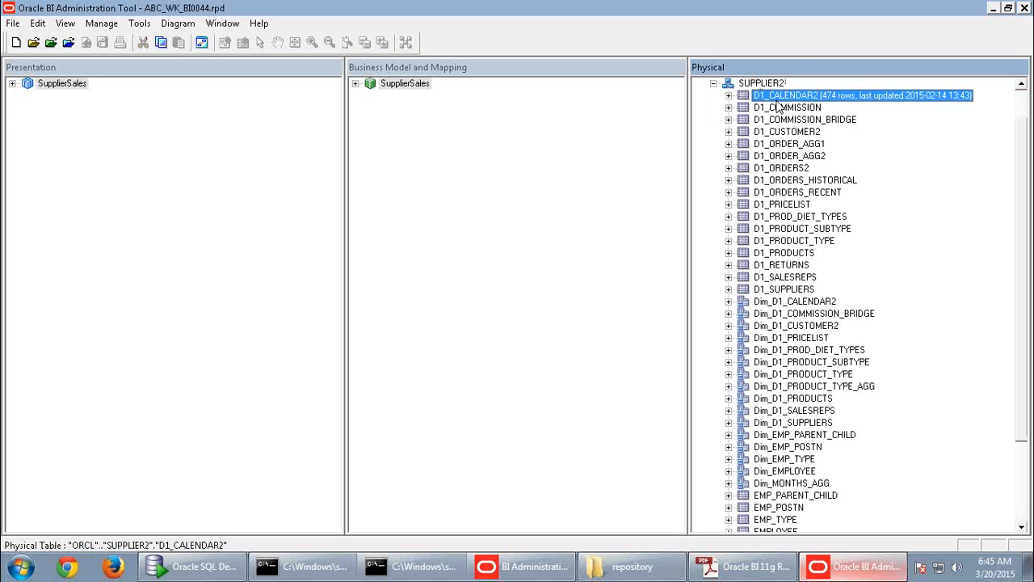
{"action": "scroll", "coordinate": [780, 113], "scroll_direction": "up", "scroll_amount": 1}
{"action": "left_click", "coordinate": [772, 97]}
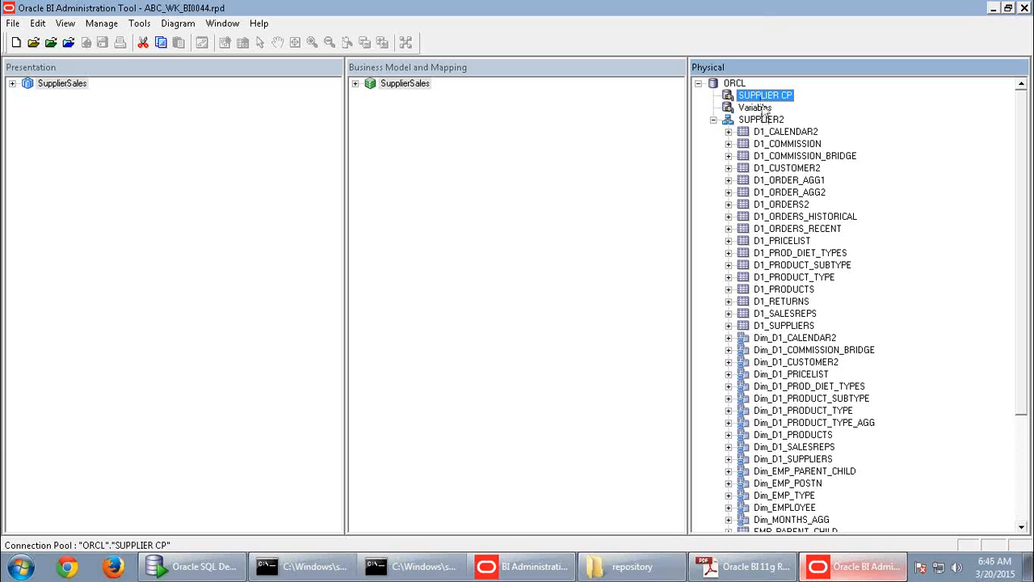
{"action": "left_click", "coordinate": [713, 119]}
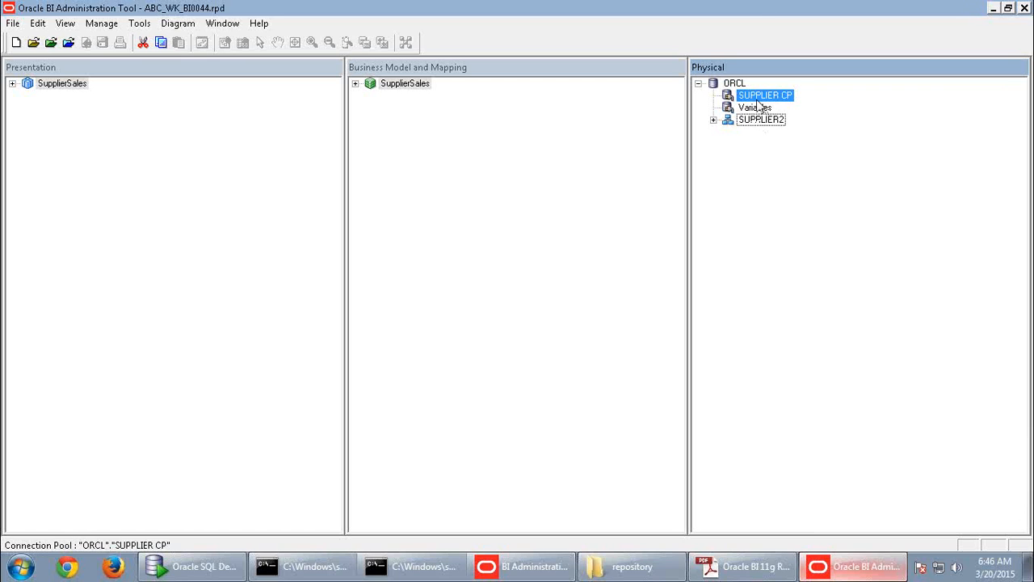
- Select ORCL, SUPPLIER CP and SUPPLIER2 in turn, then bring up the activity guide PDF
{"action": "left_click", "coordinate": [735, 84]}
{"action": "left_click", "coordinate": [753, 97]}
{"action": "left_click", "coordinate": [752, 122]}
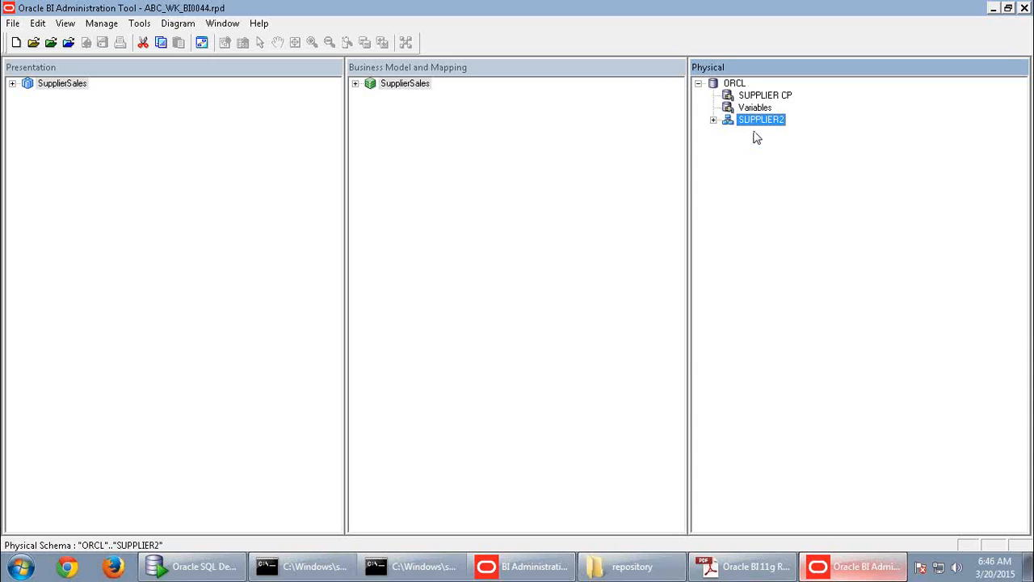
{"action": "left_click", "coordinate": [742, 86]}
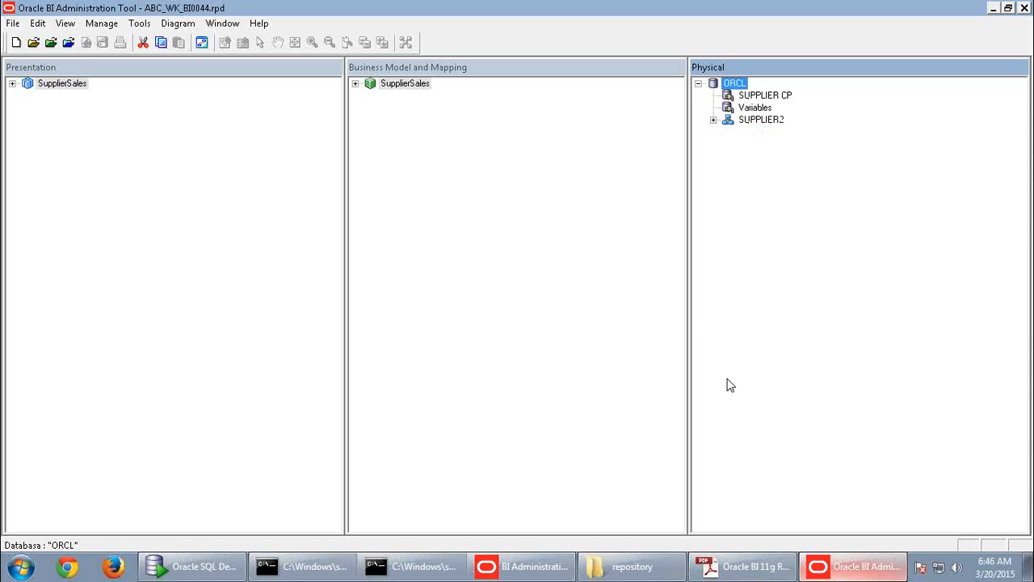
{"action": "left_click", "coordinate": [726, 572]}
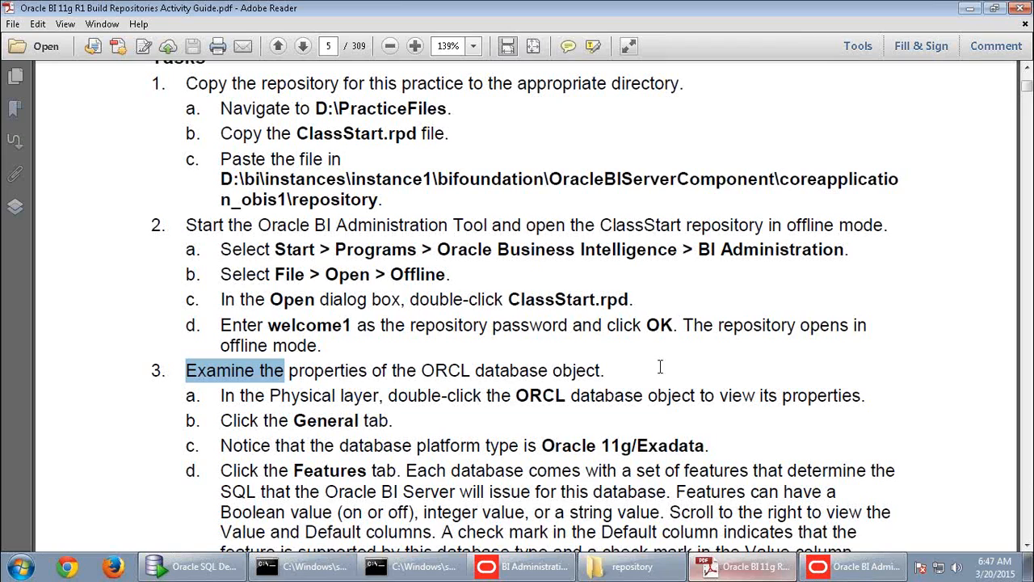
- Scroll the guide to steps 3e–4, then Alt+Tab back to the Administration Tool
{"action": "scroll", "coordinate": [662, 364], "scroll_direction": "down", "scroll_amount": 3}
{"action": "scroll", "coordinate": [660, 365], "scroll_direction": "down", "scroll_amount": 3}
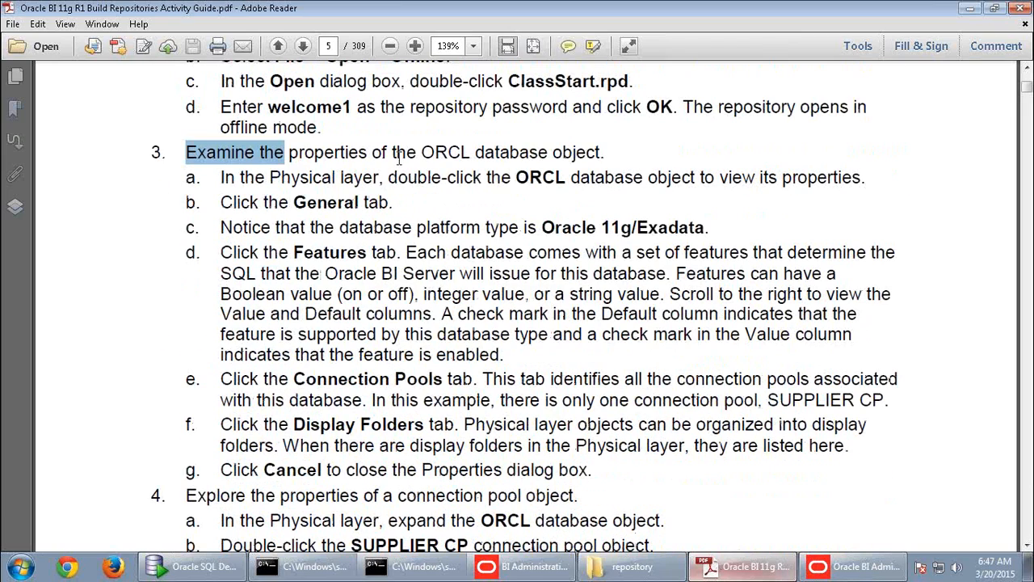
{"action": "key", "text": "alt+Tab"}
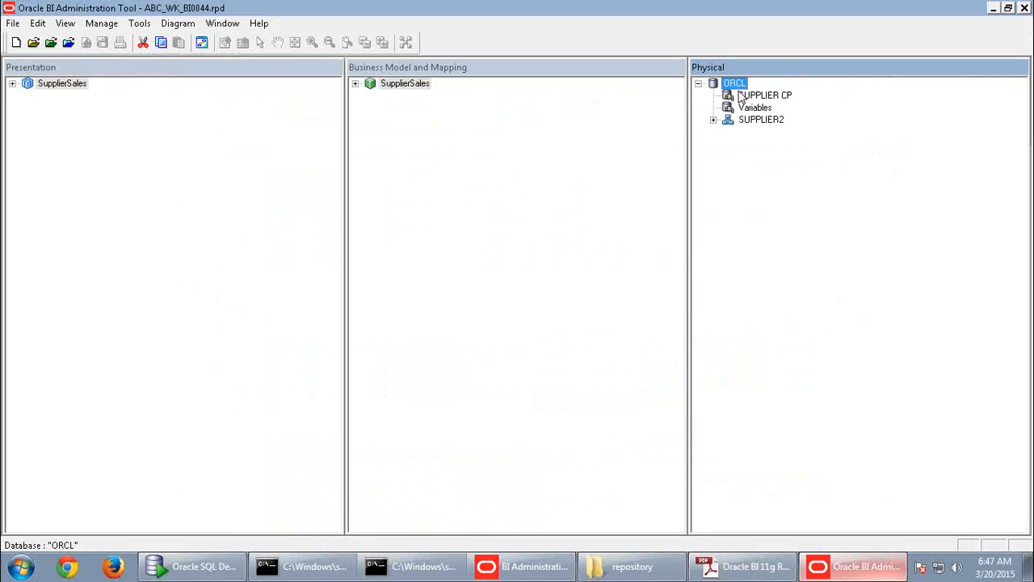
- Open ORCL's properties, leave database type at Oracle 11g, and view its Features list
{"action": "double_click", "coordinate": [736, 84]}
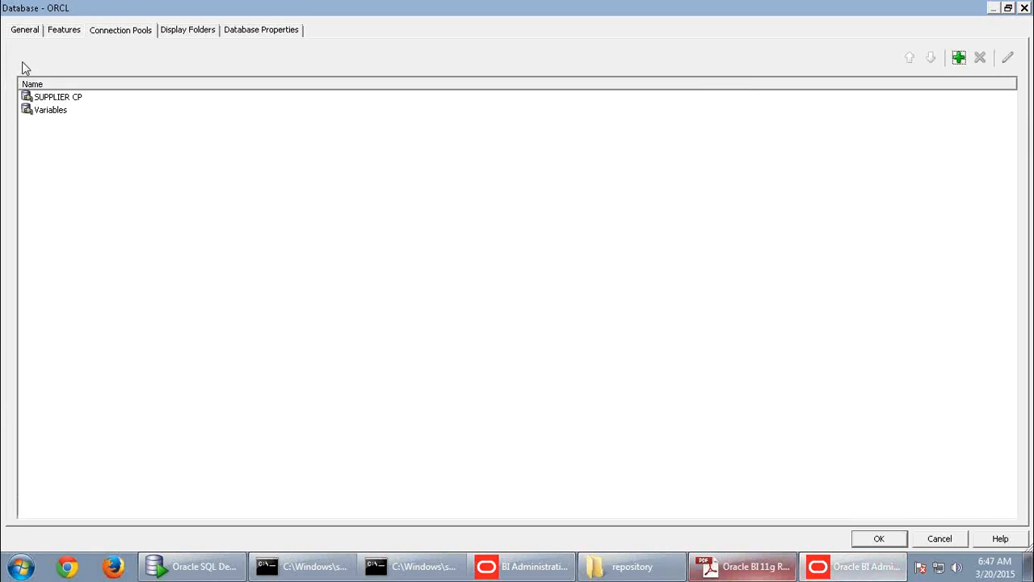
{"action": "left_click", "coordinate": [29, 32]}
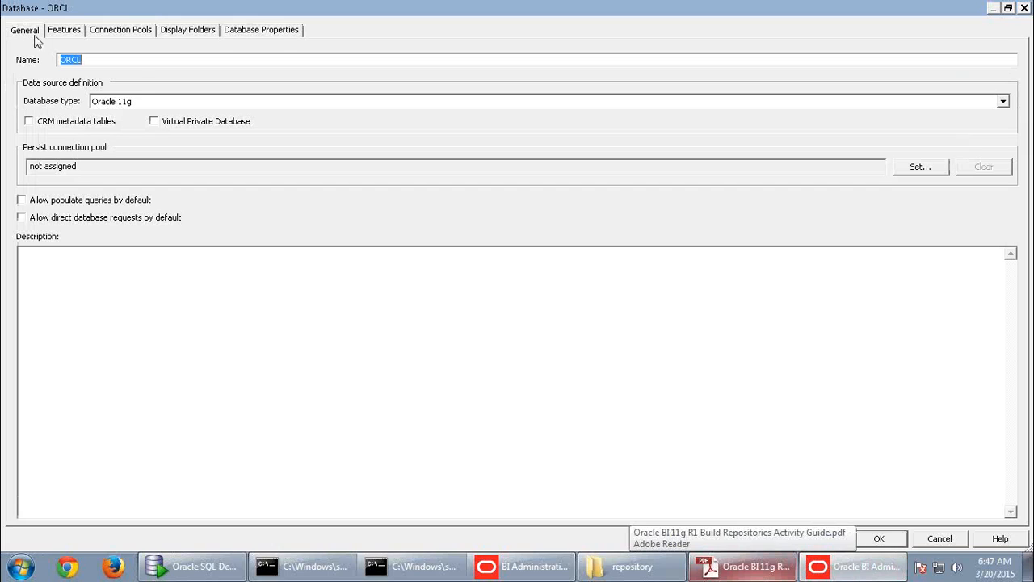
{"action": "left_click", "coordinate": [138, 58]}
{"action": "left_click_drag", "start_coordinate": [138, 58], "coordinate": [26, 52]}
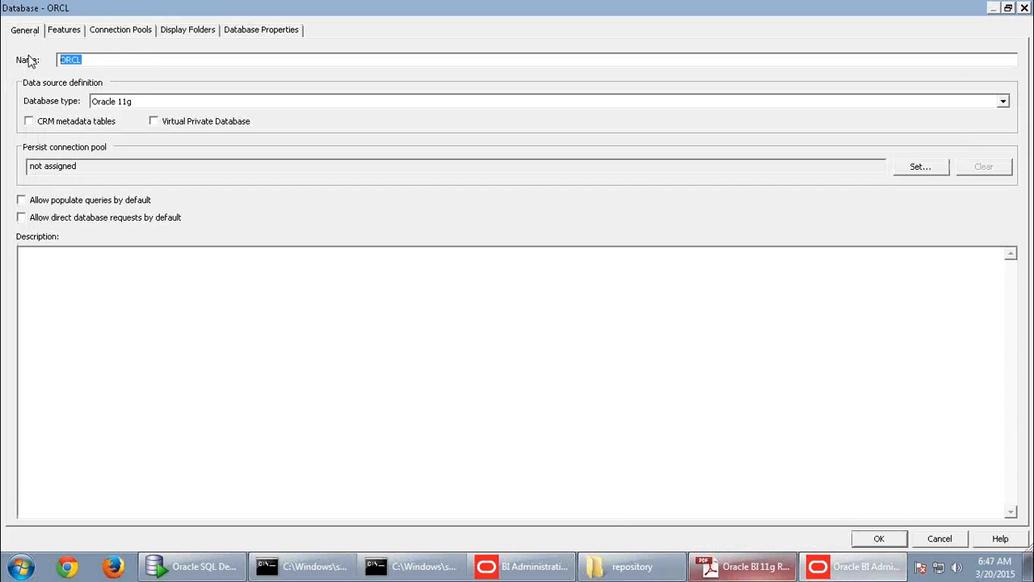
{"action": "left_click", "coordinate": [119, 99]}
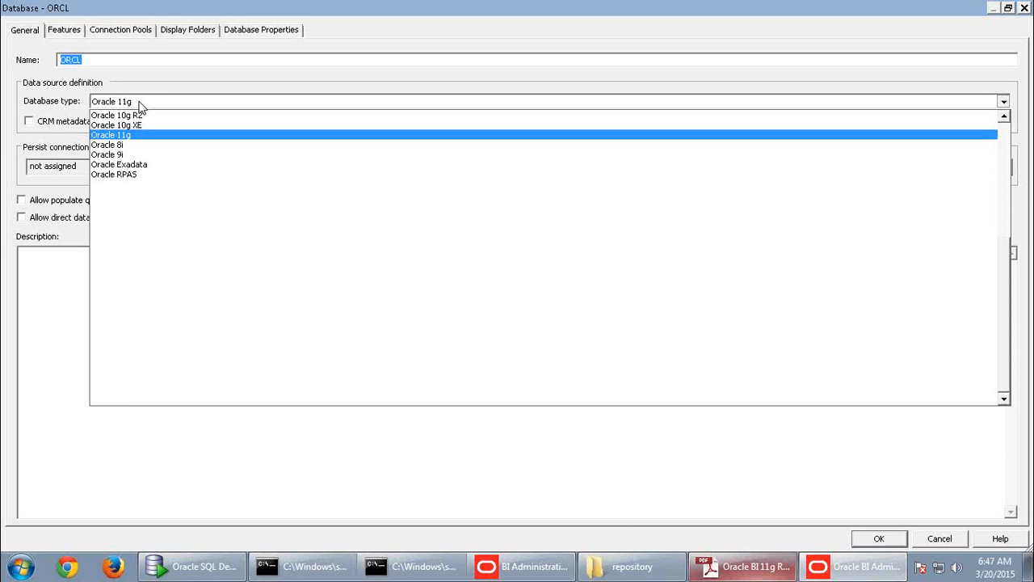
{"action": "left_click", "coordinate": [93, 104]}
{"action": "left_click", "coordinate": [80, 31]}
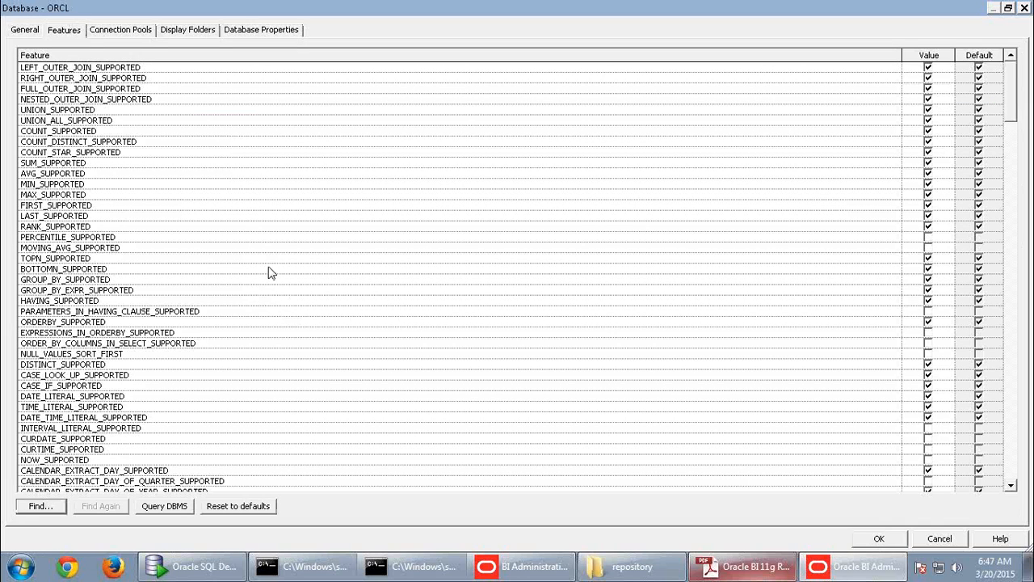
- Search ORCL's features for INTERSECT, then list its connection pools SUPPLIER CP and Variables
{"action": "left_click", "coordinate": [38, 509]}
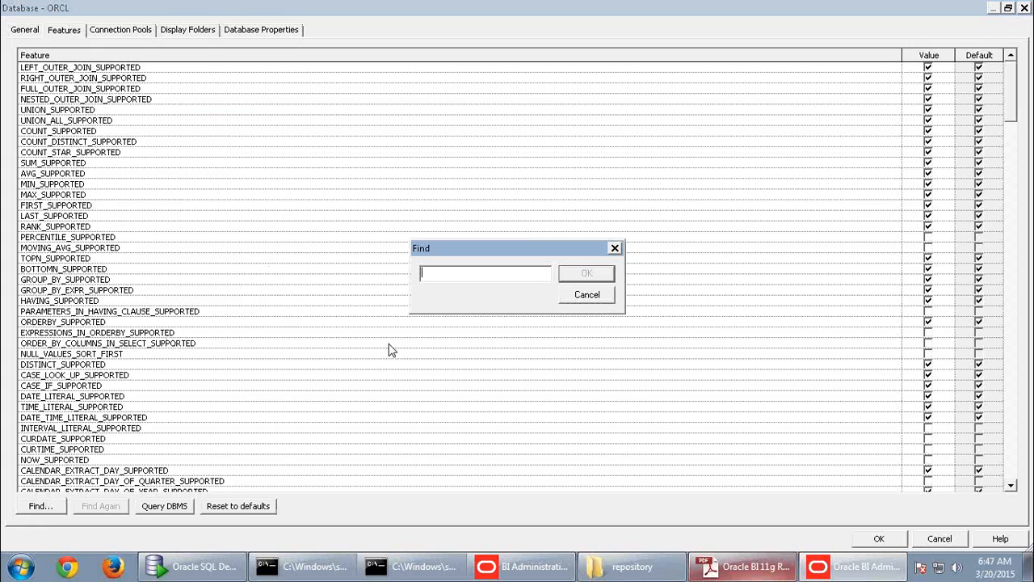
{"action": "type", "text": "INTERSECT"}
{"action": "left_click", "coordinate": [588, 275]}
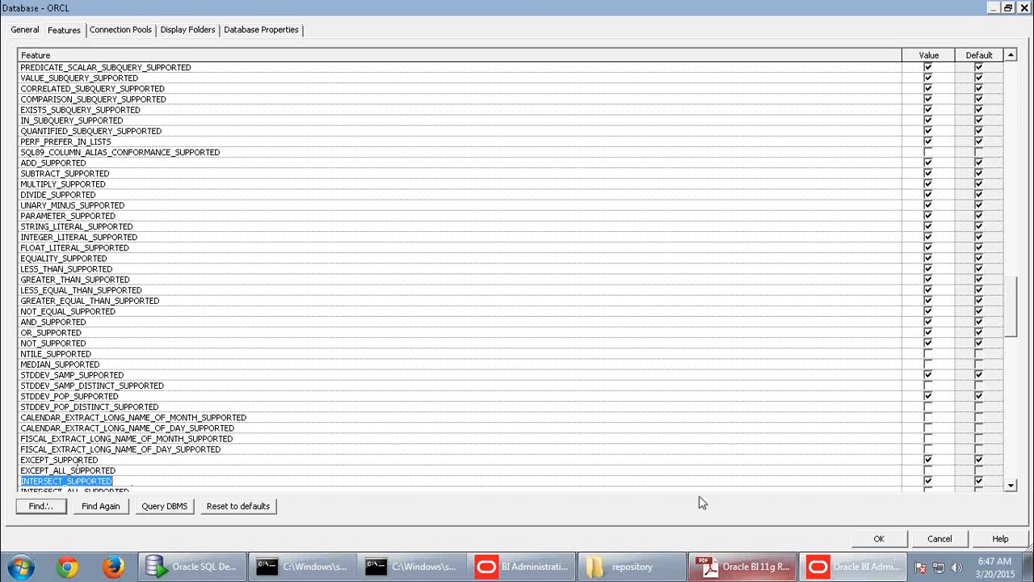
{"action": "left_click", "coordinate": [1011, 486]}
{"action": "left_click", "coordinate": [1010, 485]}
{"action": "left_click", "coordinate": [1011, 486]}
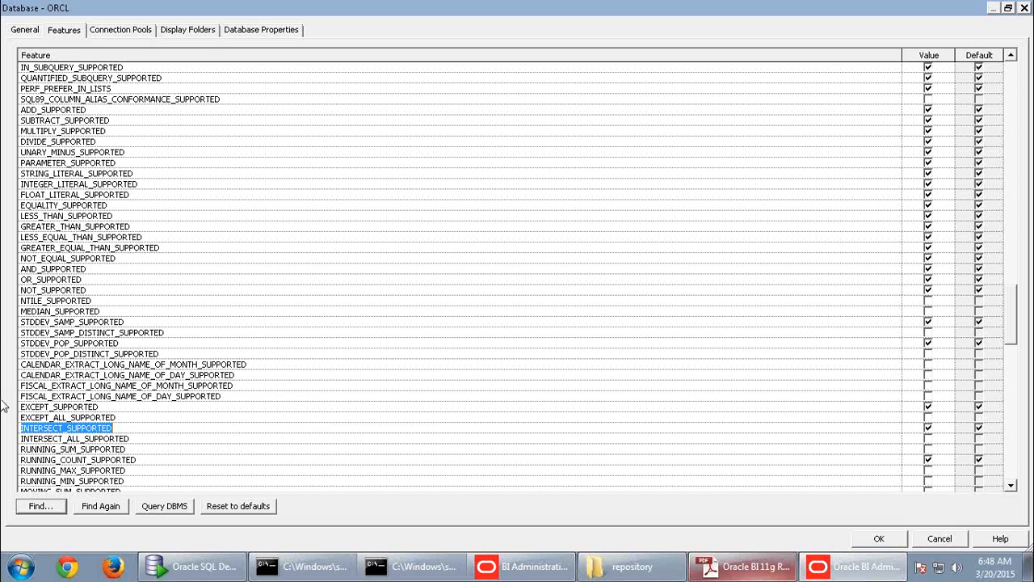
{"action": "left_click", "coordinate": [122, 32]}
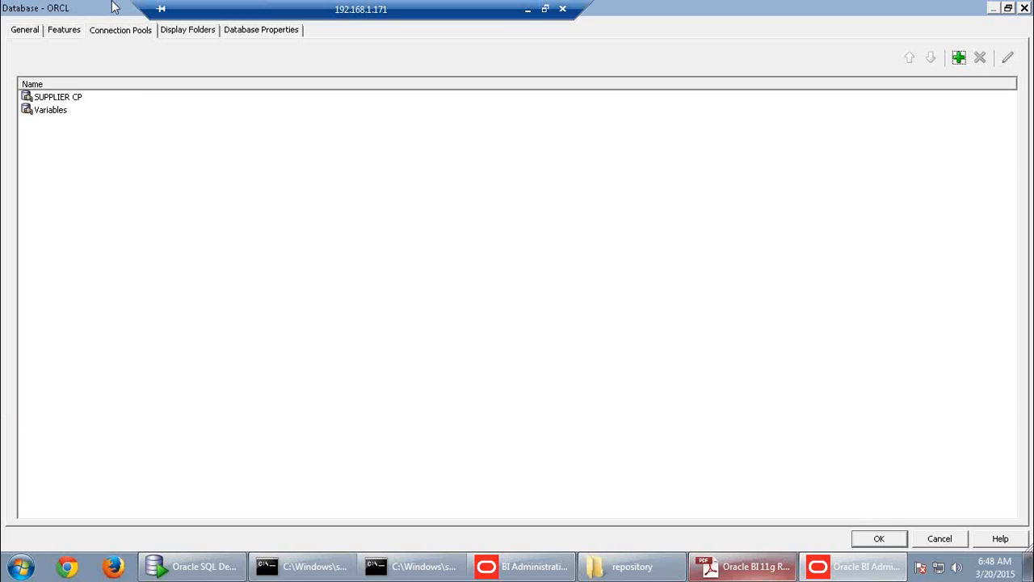
- Review ORCL's Display Folders, Database Properties and General settings
{"action": "left_click", "coordinate": [60, 100]}
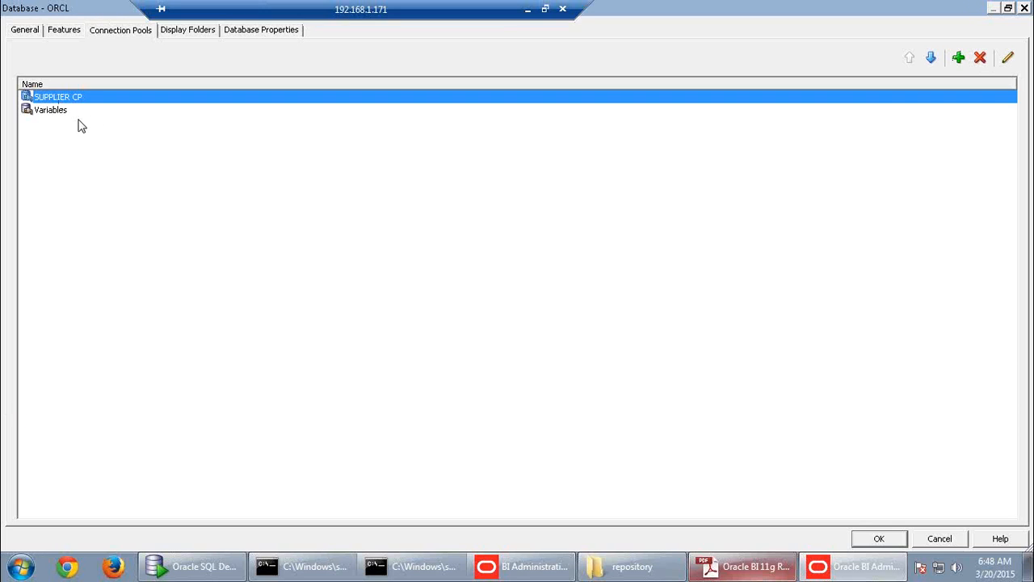
{"action": "left_click", "coordinate": [73, 122]}
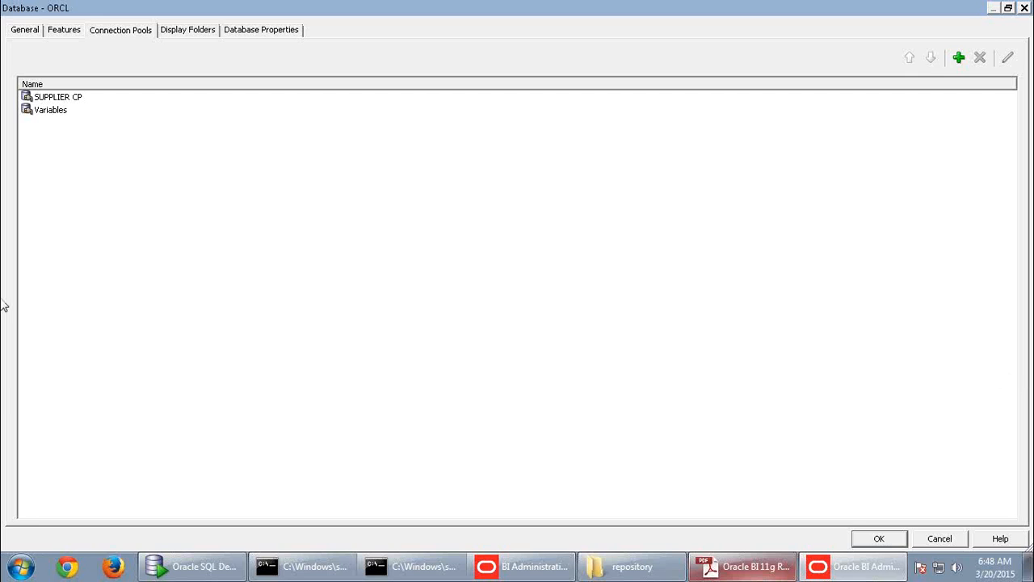
{"action": "left_click", "coordinate": [205, 32]}
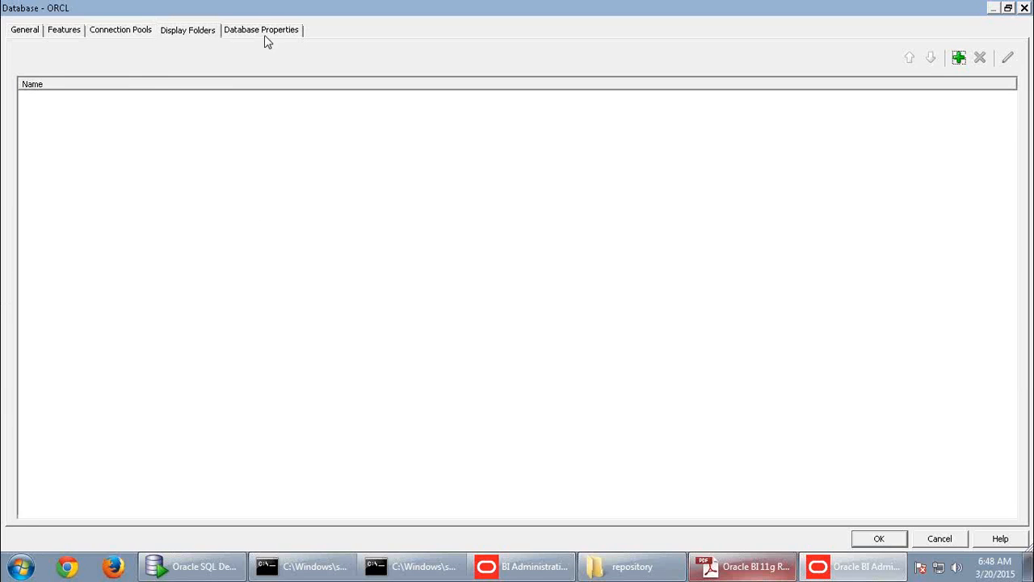
{"action": "left_click", "coordinate": [266, 36]}
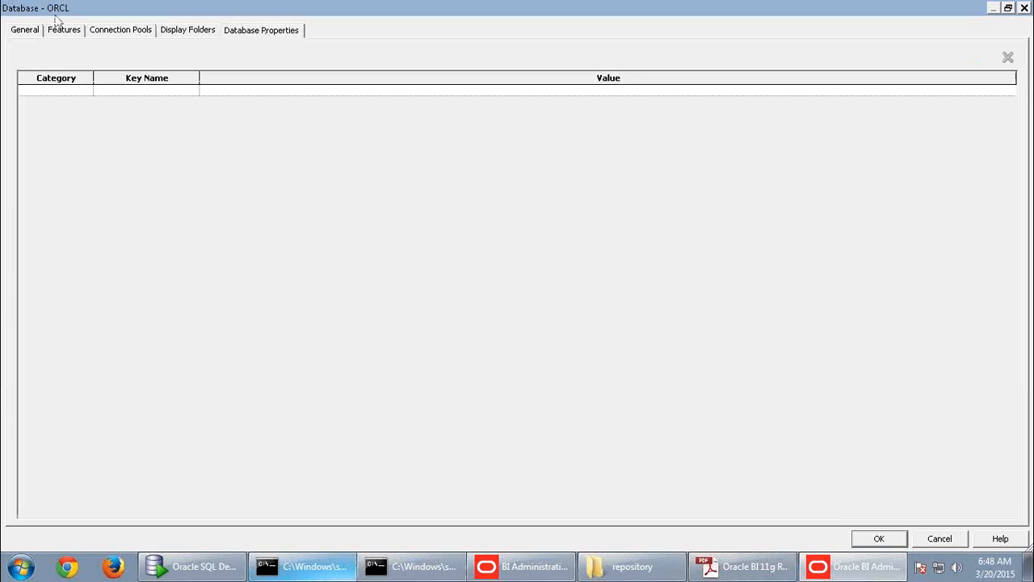
{"action": "left_click", "coordinate": [163, 33]}
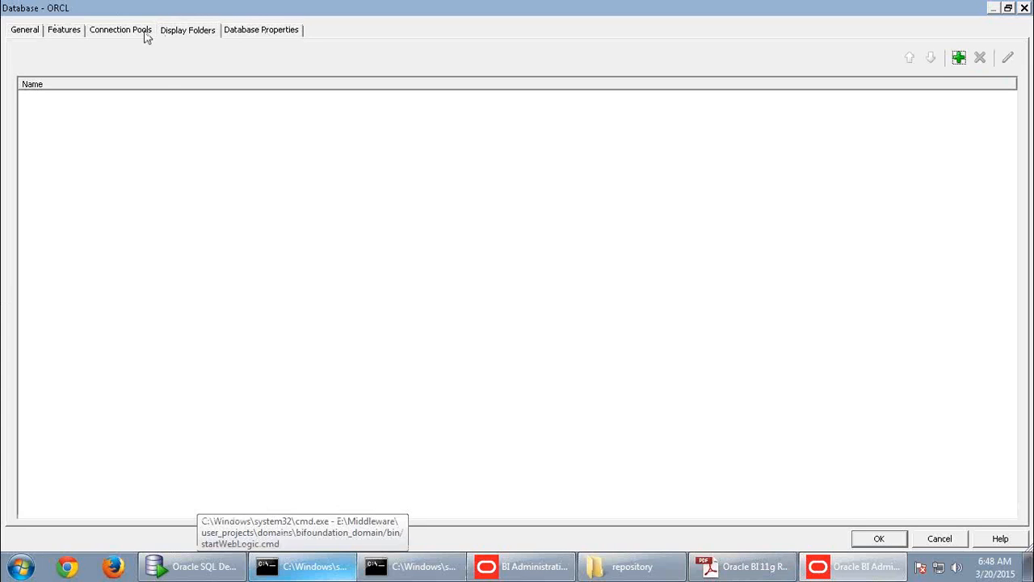
{"action": "left_click", "coordinate": [253, 32]}
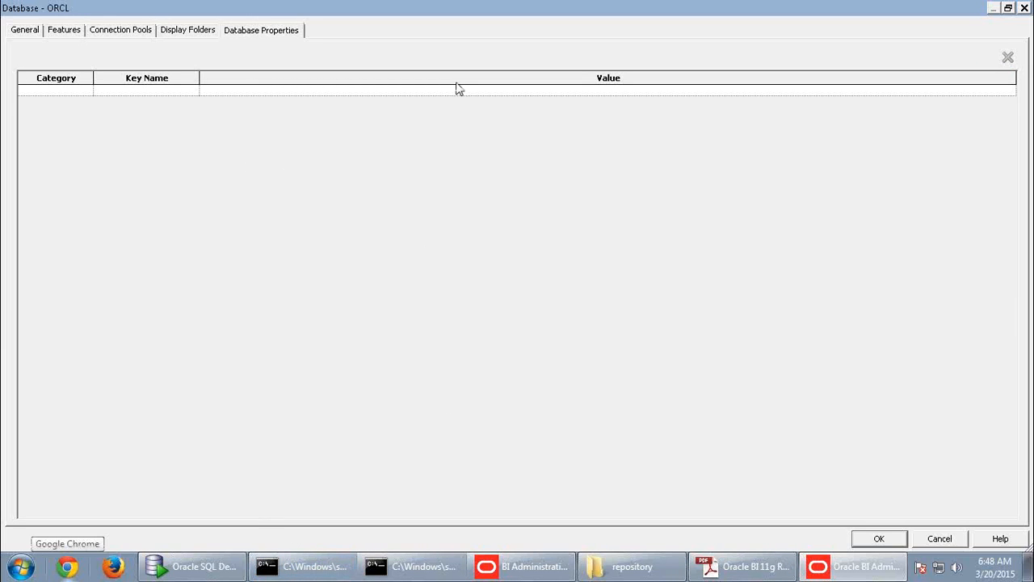
{"action": "left_click", "coordinate": [27, 30]}
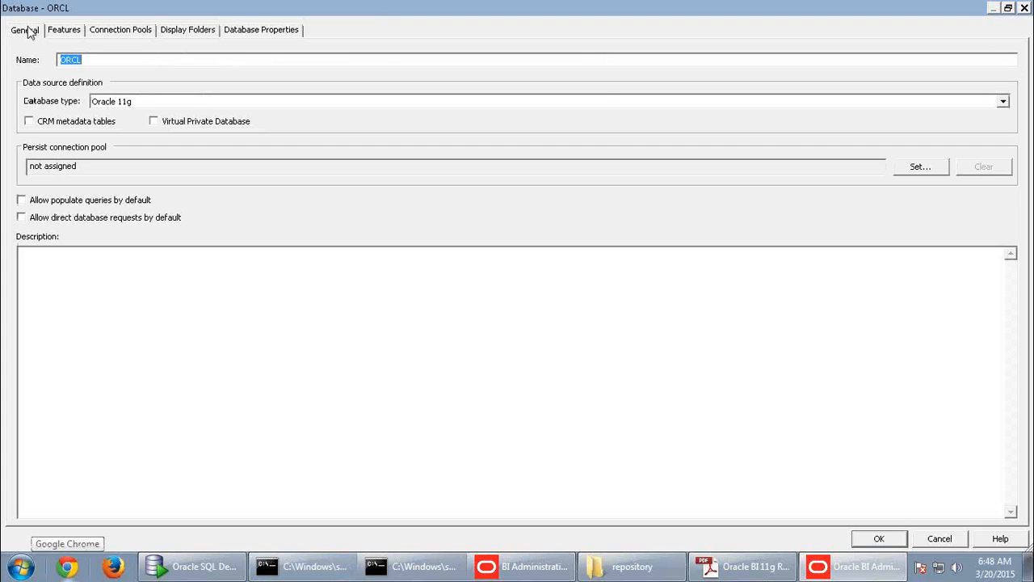
- Inspect the STRING_LITERAL, NOT, OR and AND feature rows, then scroll the Features list to the top
{"action": "left_click", "coordinate": [80, 31]}
{"action": "left_click", "coordinate": [262, 179]}
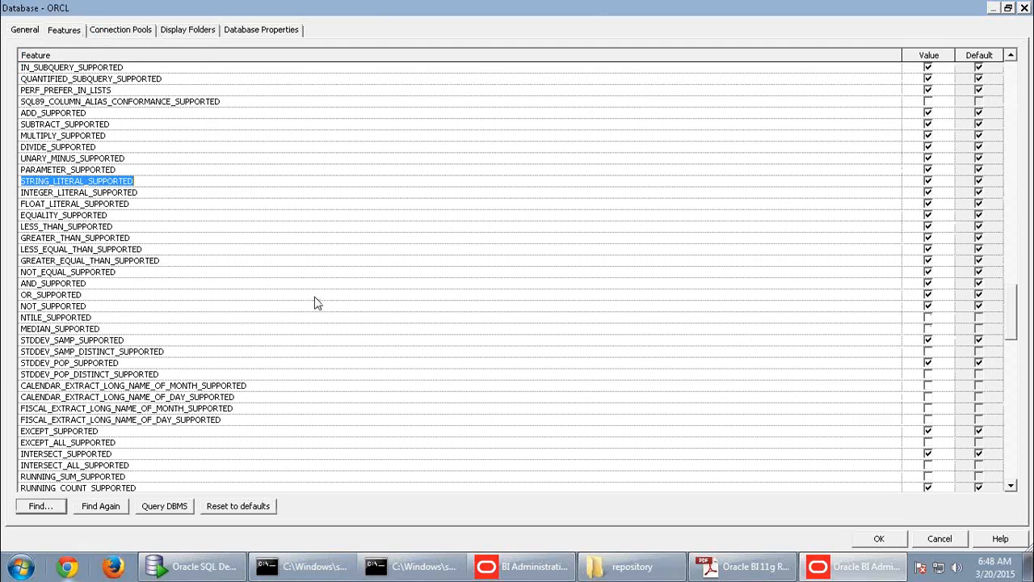
{"action": "left_click", "coordinate": [52, 284]}
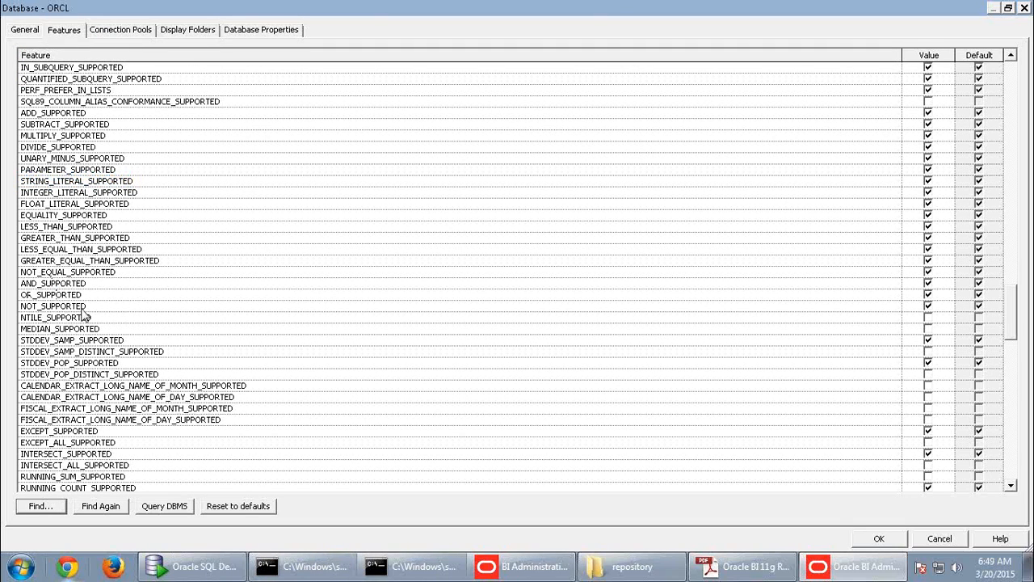
{"action": "double_click", "coordinate": [87, 305]}
{"action": "left_click", "coordinate": [86, 305]}
{"action": "left_click", "coordinate": [62, 296]}
{"action": "left_click", "coordinate": [24, 295]}
{"action": "left_click", "coordinate": [91, 284]}
{"action": "left_click", "coordinate": [33, 284]}
{"action": "scroll", "coordinate": [1009, 302], "scroll_direction": "up", "scroll_amount": 2}
{"action": "left_click_drag", "start_coordinate": [1008, 301], "coordinate": [1007, 88]}
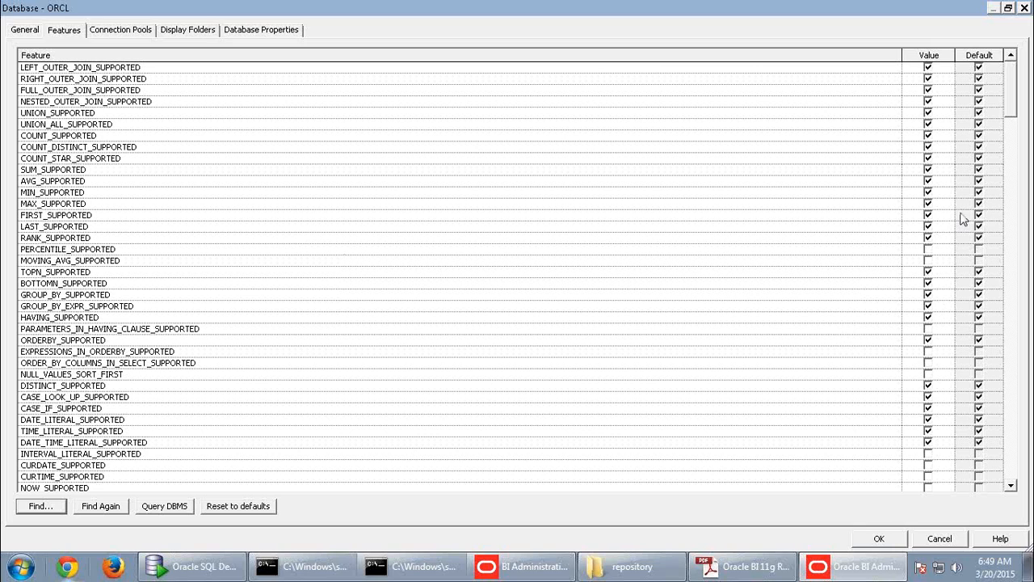
{"action": "left_click", "coordinate": [929, 171]}
{"action": "left_click", "coordinate": [929, 182]}
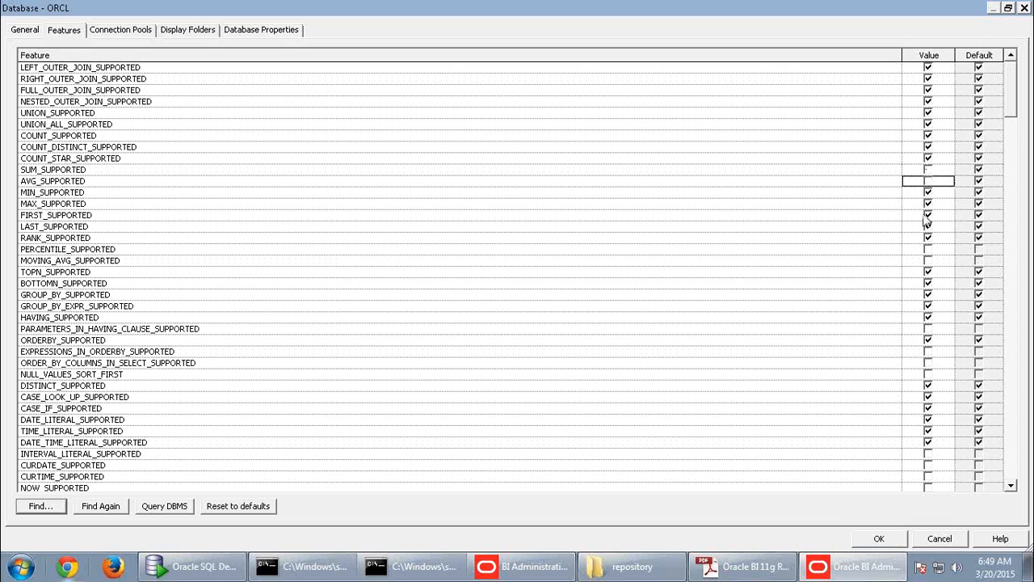
{"action": "left_click", "coordinate": [929, 170]}
{"action": "left_click", "coordinate": [929, 182]}
{"action": "left_click_drag", "start_coordinate": [1012, 93], "coordinate": [1006, 489]}
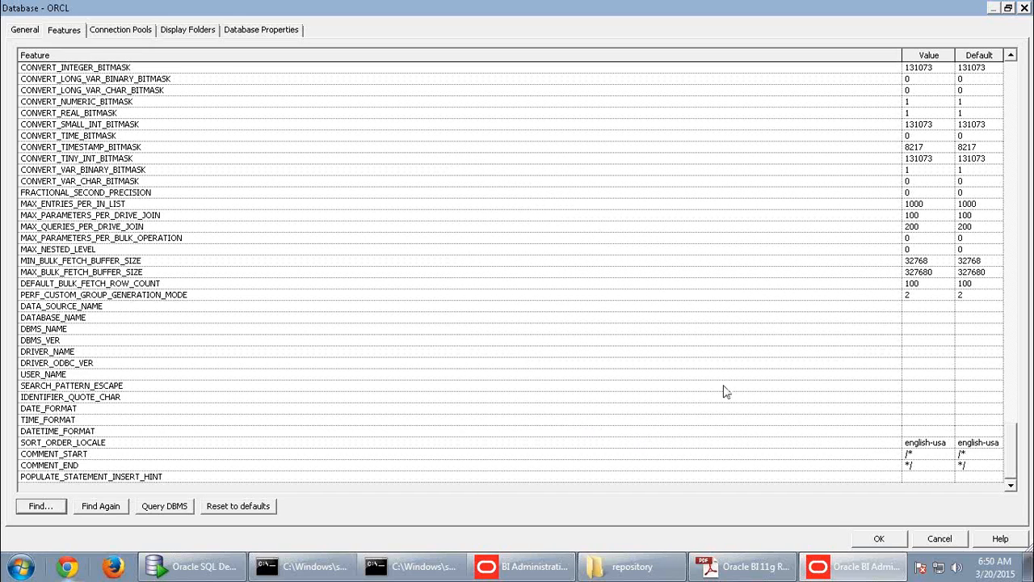
- Cancel the ORCL dialog, reopen it to recheck its features, then cancel again without saving
{"action": "left_click", "coordinate": [957, 542]}
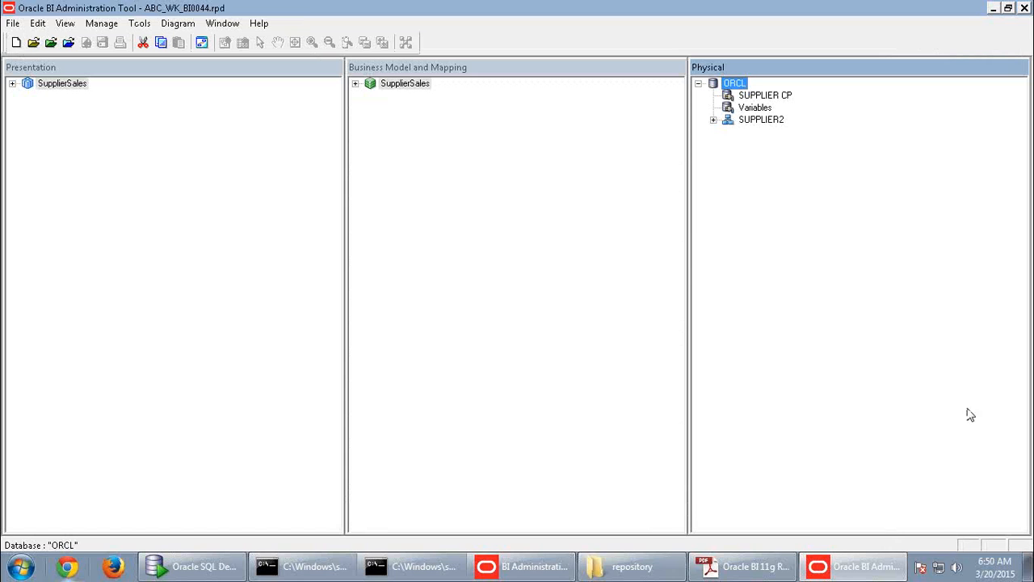
{"action": "double_click", "coordinate": [735, 85]}
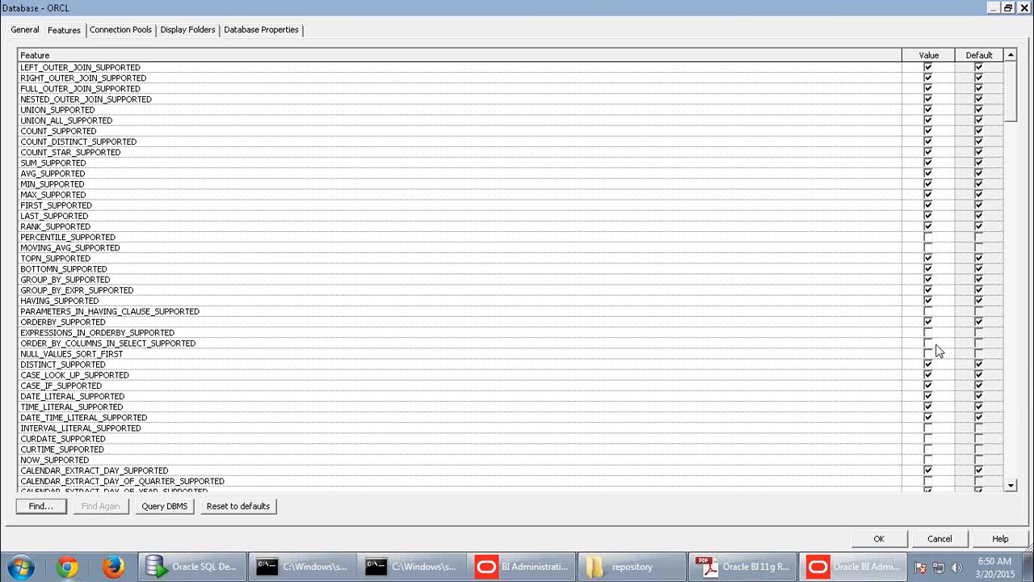
{"action": "left_click", "coordinate": [961, 540]}
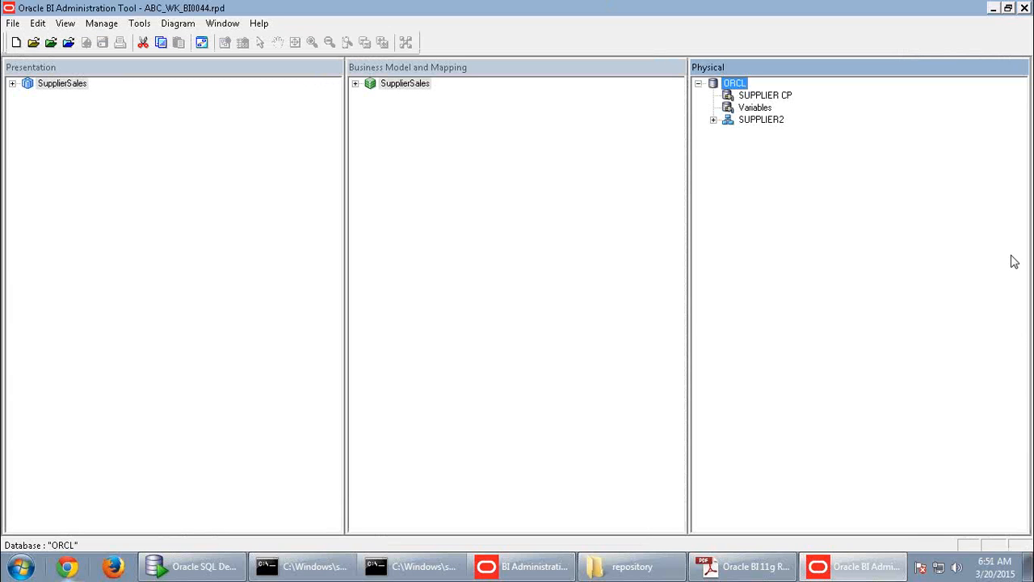
- Reopen ORCL's Features list and toggle the MOVING_AVG_SUPPORTED Value checkbox
{"action": "double_click", "coordinate": [730, 86]}
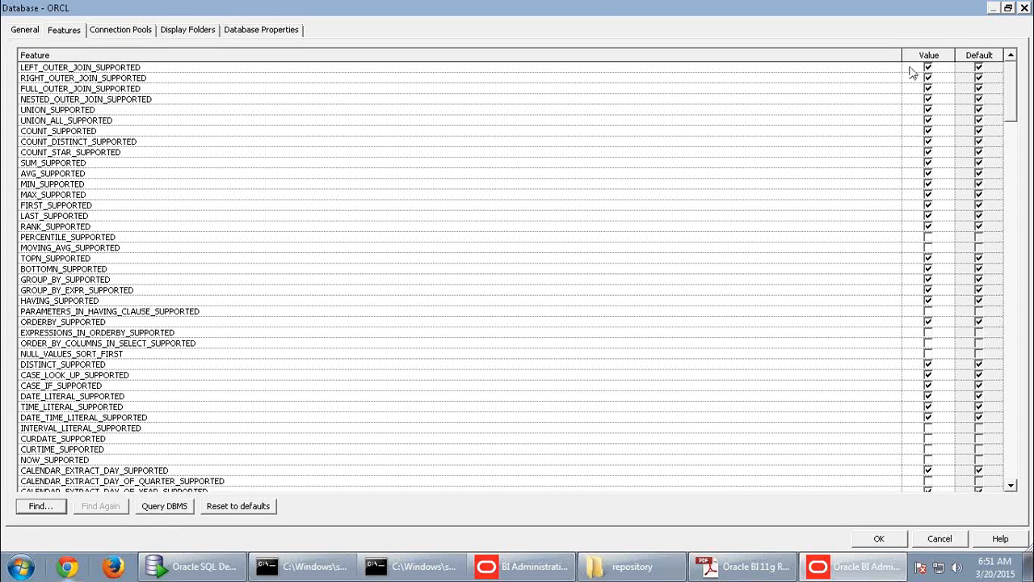
{"action": "left_click", "coordinate": [979, 241]}
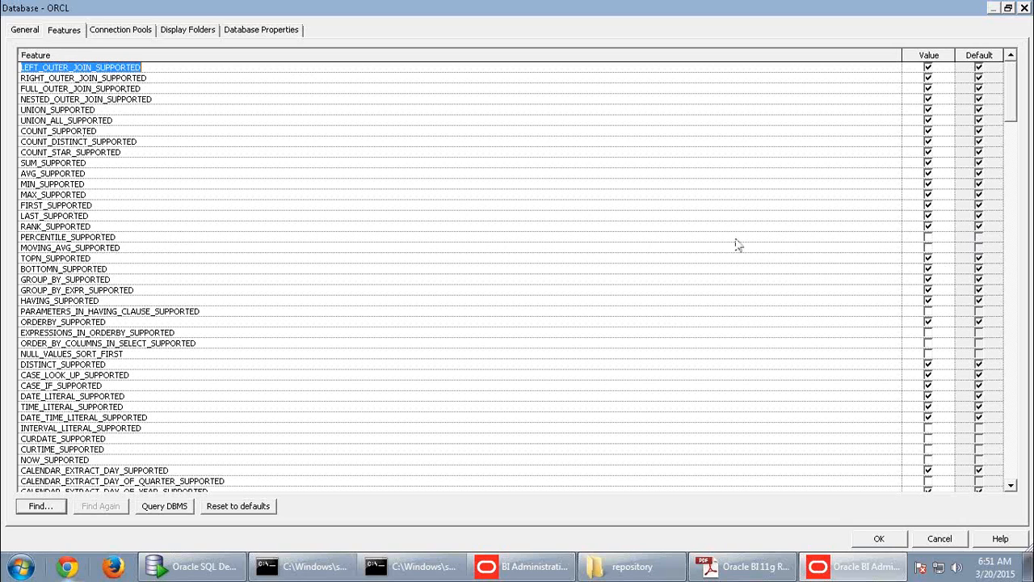
{"action": "left_click", "coordinate": [92, 242]}
{"action": "double_click", "coordinate": [98, 247]}
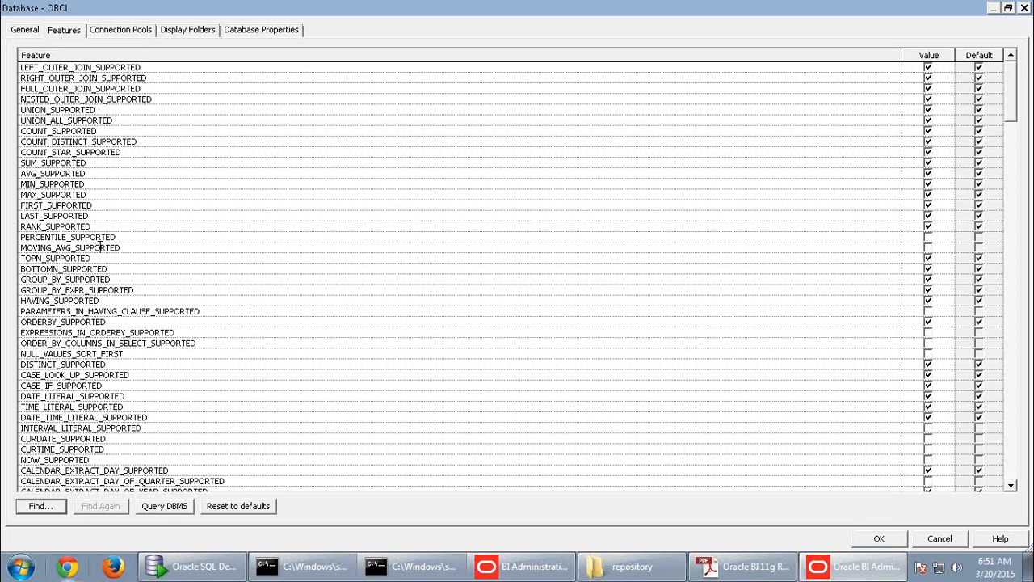
{"action": "left_click_drag", "start_coordinate": [49, 247], "coordinate": [127, 255]}
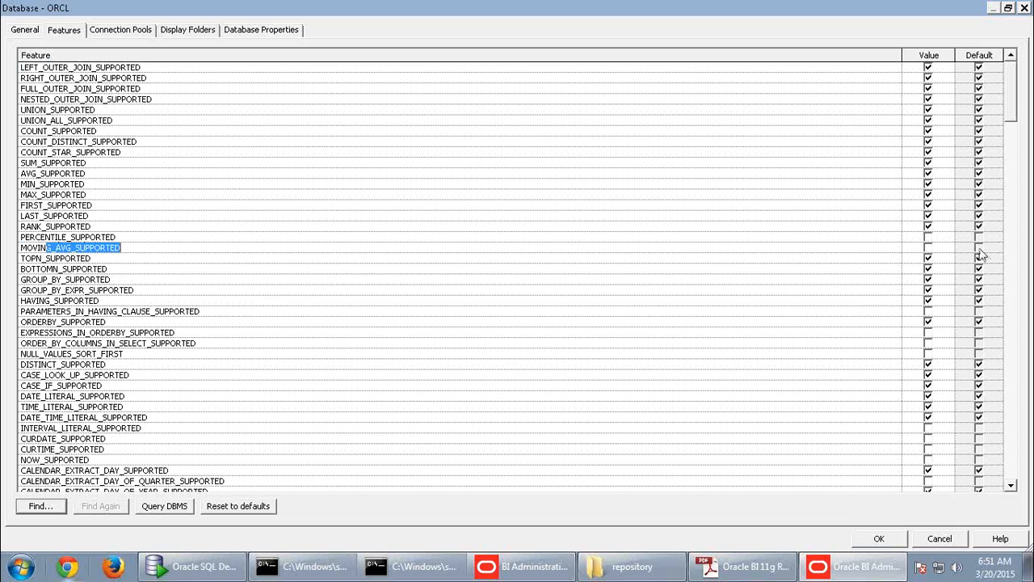
{"action": "key", "text": "shift+Home"}
{"action": "left_click", "coordinate": [927, 251]}
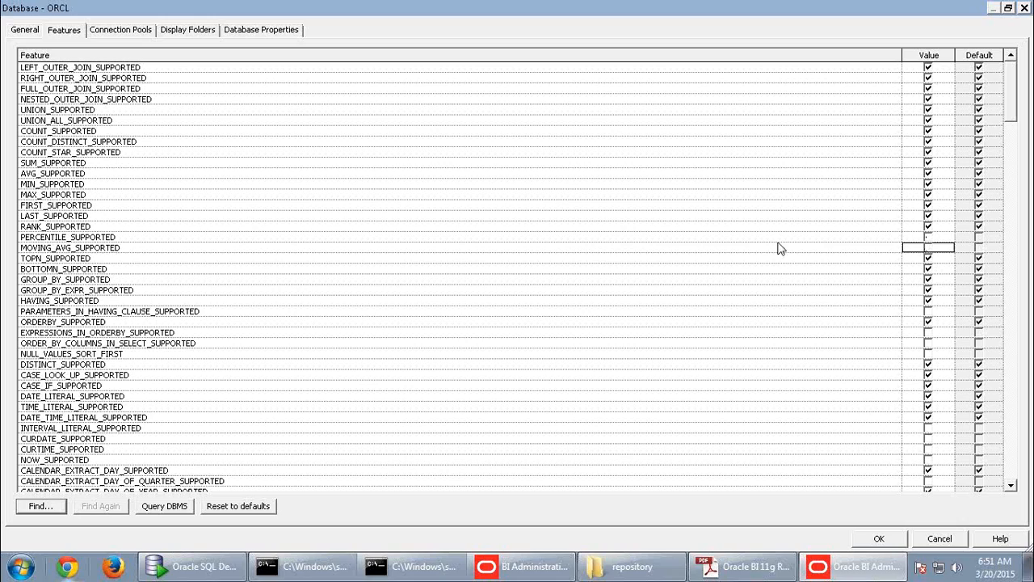
{"action": "left_click_drag", "start_coordinate": [1009, 119], "coordinate": [1002, 201]}
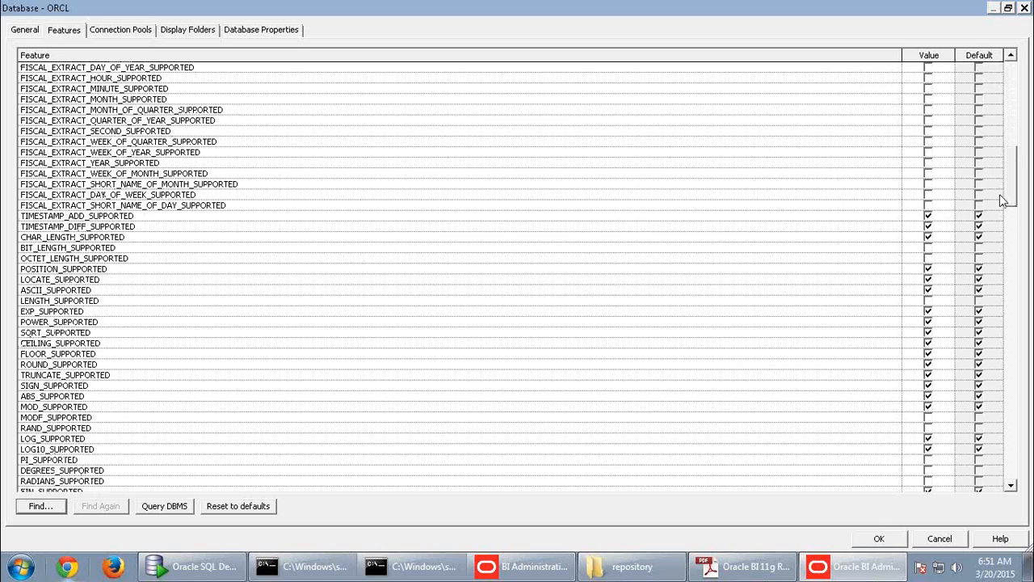
{"action": "left_click_drag", "start_coordinate": [1002, 201], "coordinate": [992, 267]}
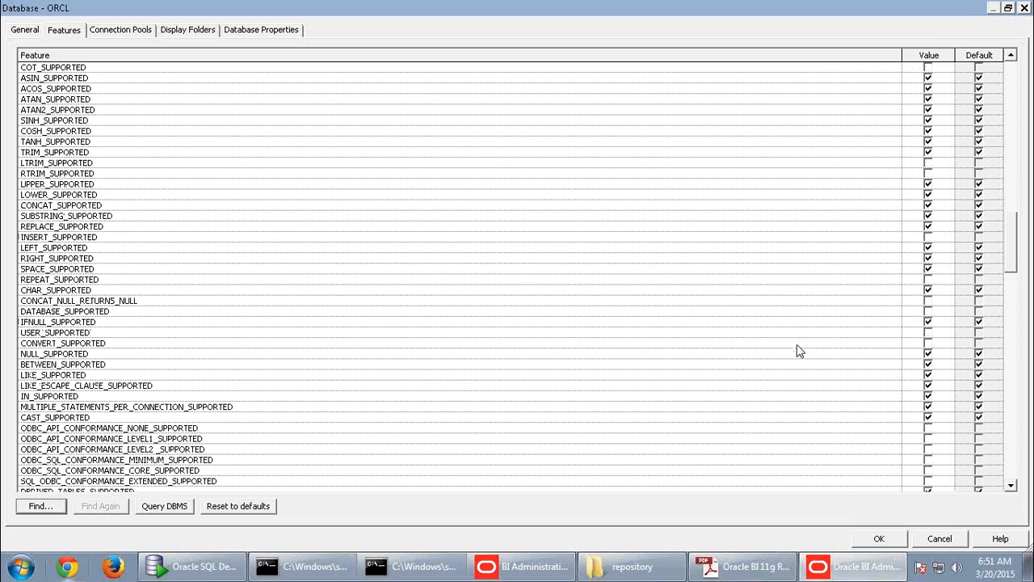
{"action": "left_click", "coordinate": [874, 419]}
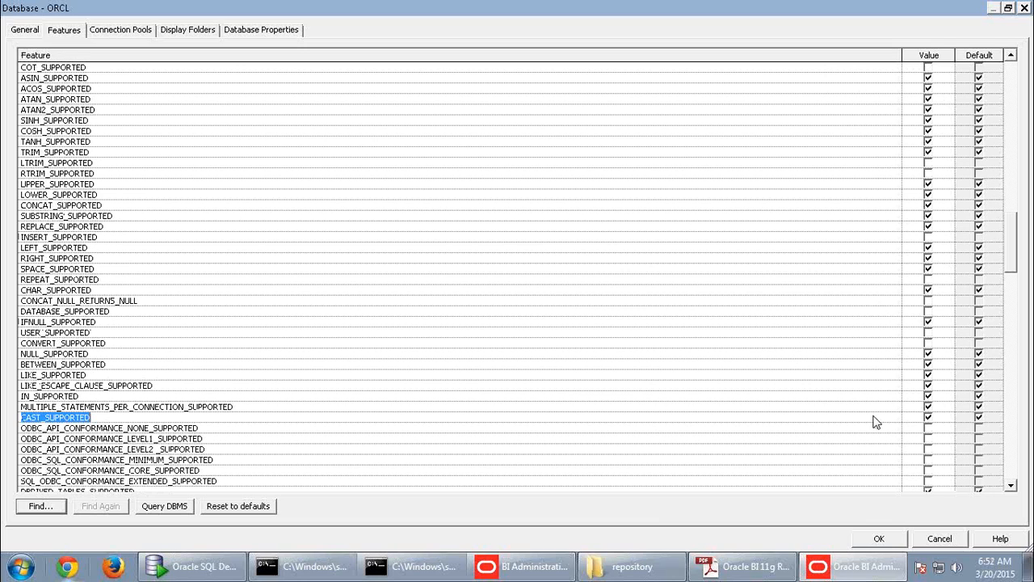
{"action": "left_click", "coordinate": [873, 428]}
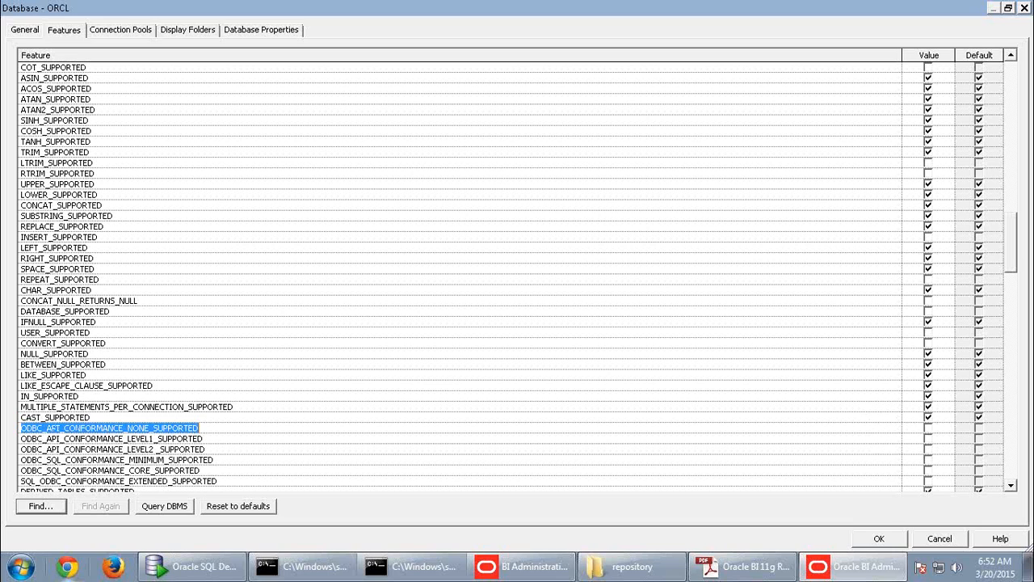
{"action": "left_click_drag", "start_coordinate": [1004, 259], "coordinate": [890, 340]}
{"action": "left_click", "coordinate": [887, 290]}
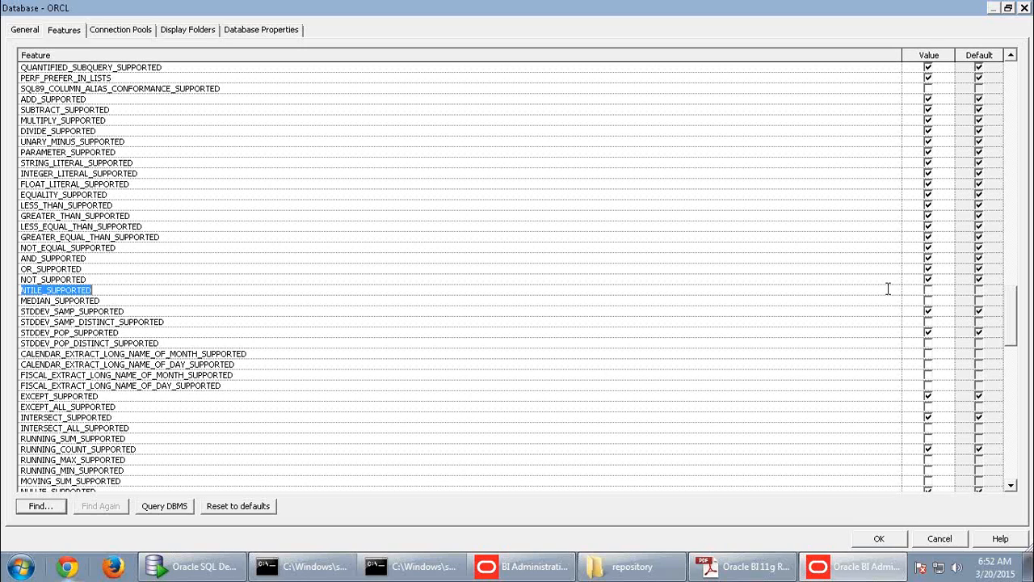
{"action": "left_click", "coordinate": [885, 304]}
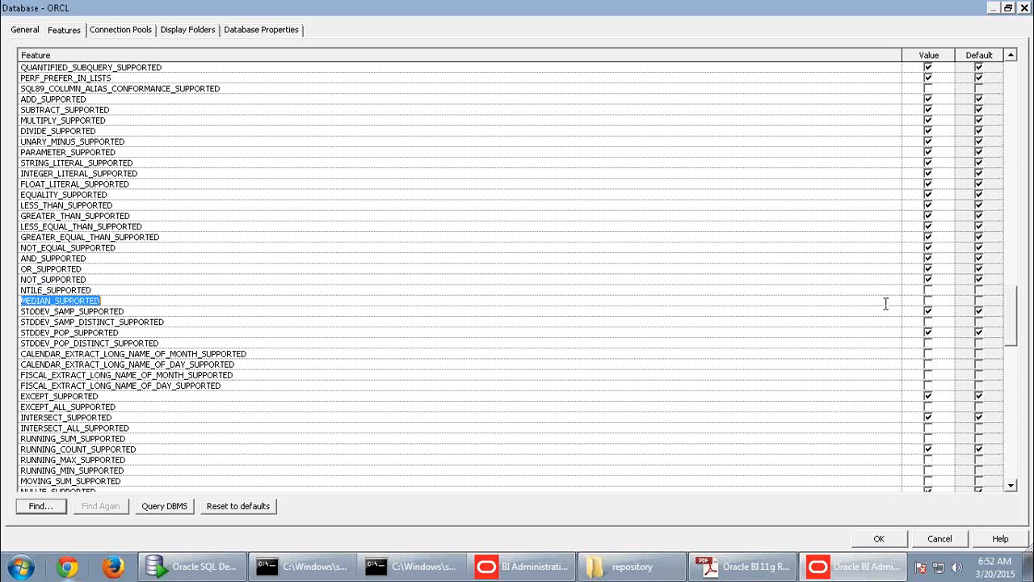
{"action": "left_click_drag", "start_coordinate": [1017, 339], "coordinate": [1012, 358]}
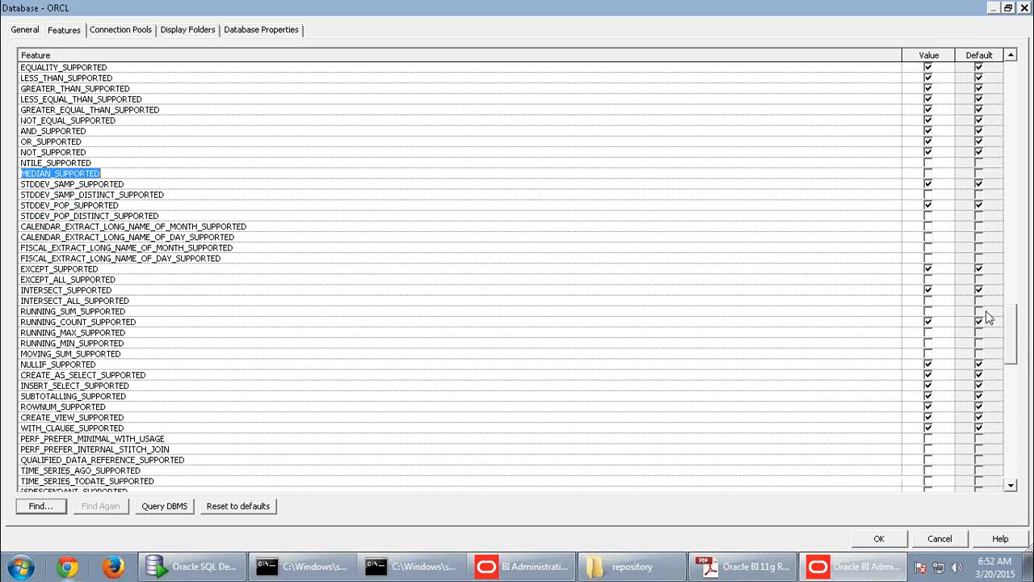
{"action": "left_click", "coordinate": [882, 217]}
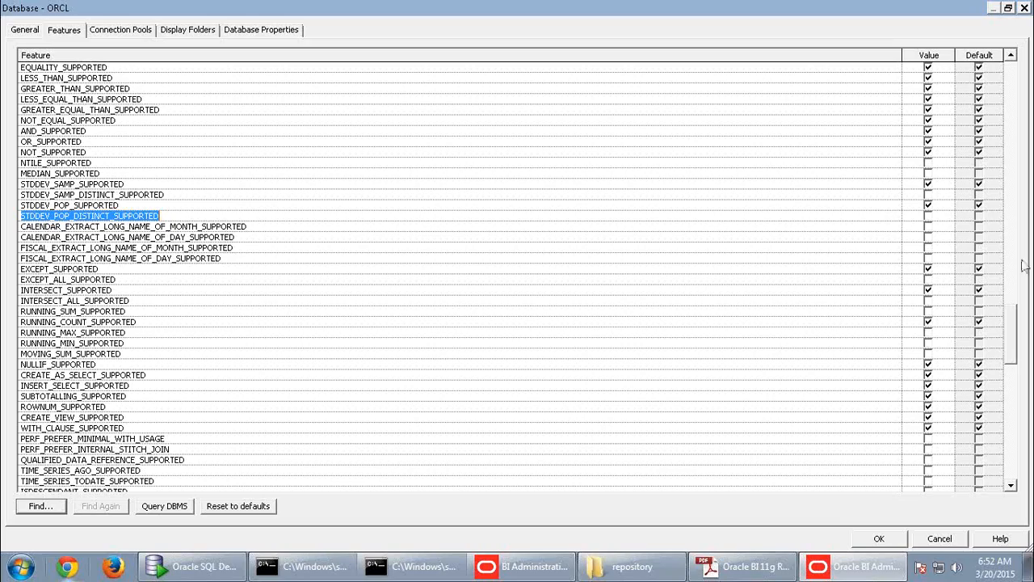
- Check the LESS_THAN_SUPPORTED and LESS_EQUAL_THAN_SUPPORTED rows in ORCL's Features list
{"action": "left_click_drag", "start_coordinate": [1010, 322], "coordinate": [1030, 298]}
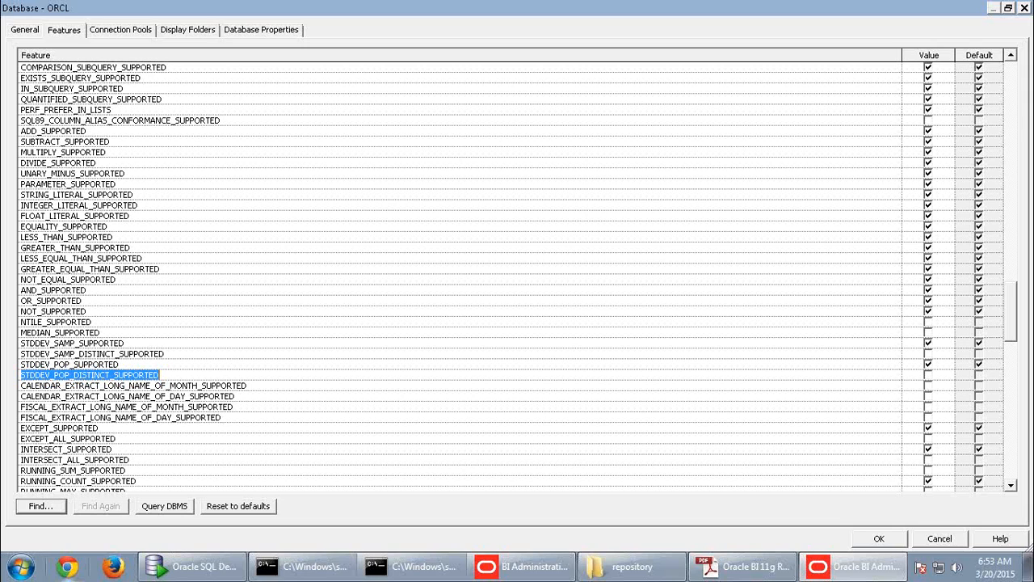
{"action": "left_click", "coordinate": [145, 237]}
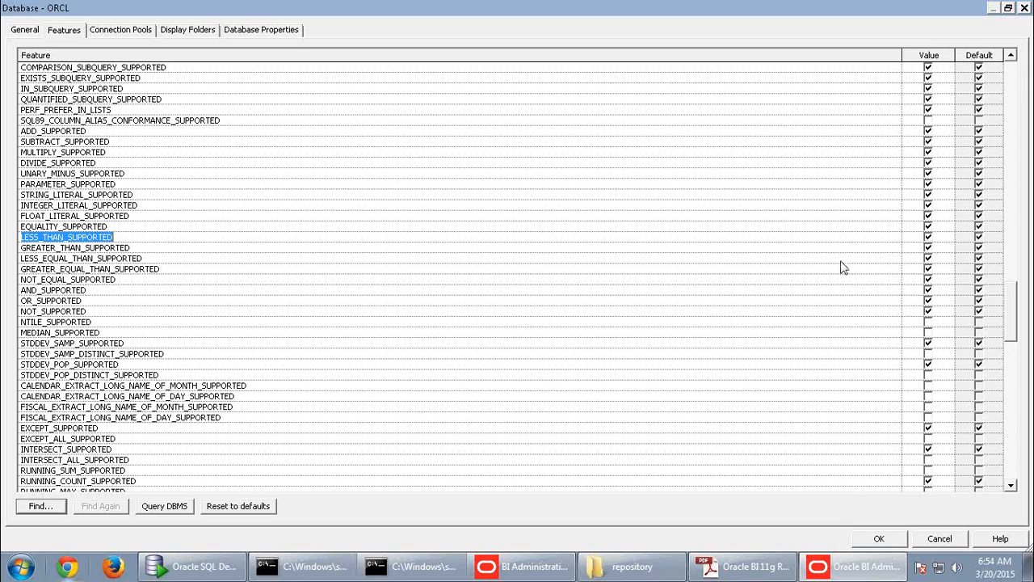
{"action": "left_click", "coordinate": [892, 257]}
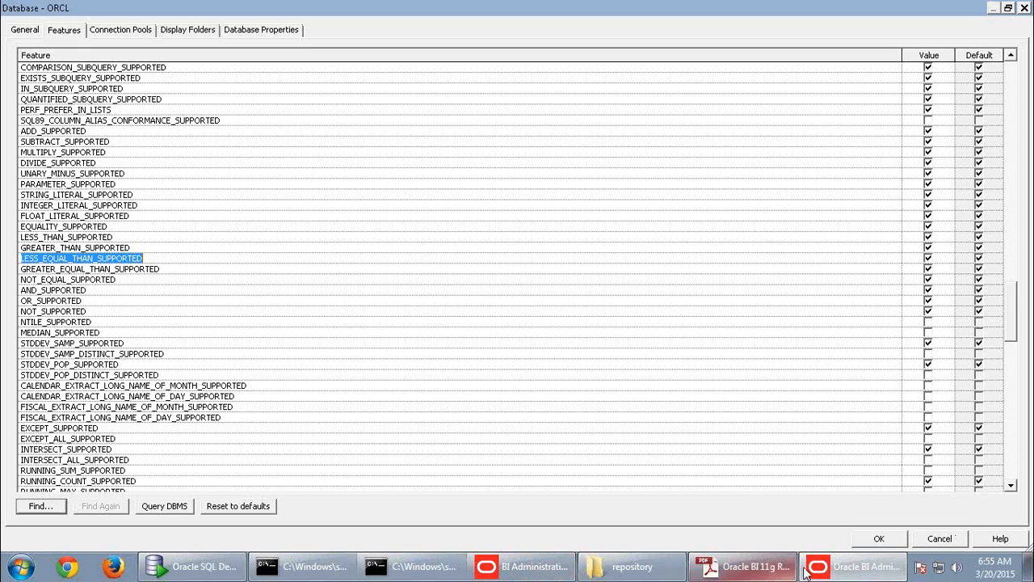
- Bring the activity guide forward and scroll to page 5, step 4 on the SUPPLIER CP connection pool
{"action": "left_click", "coordinate": [742, 567]}
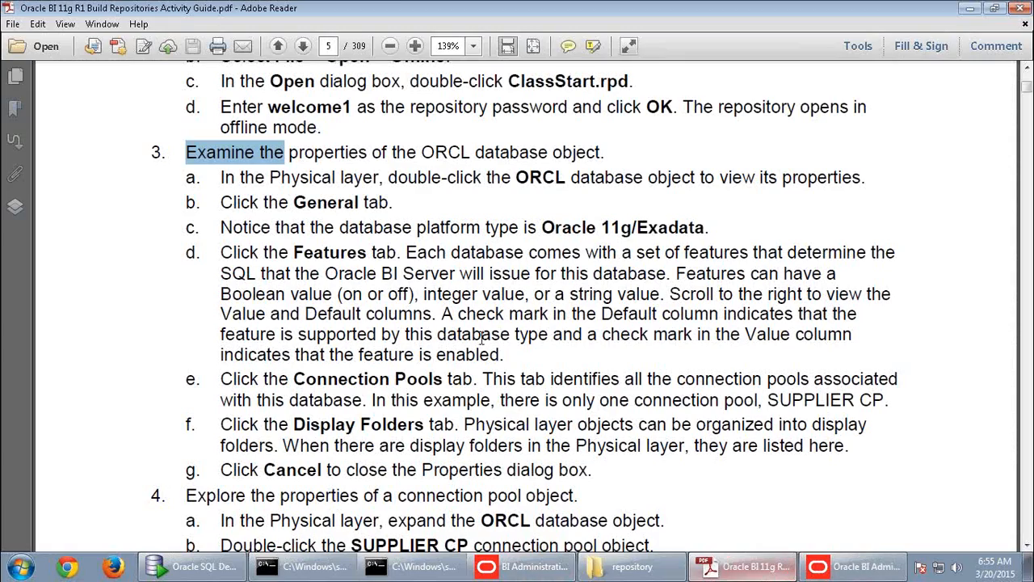
{"action": "scroll", "coordinate": [469, 327], "scroll_direction": "down", "scroll_amount": 3}
{"action": "scroll", "coordinate": [452, 331], "scroll_direction": "down", "scroll_amount": 6}
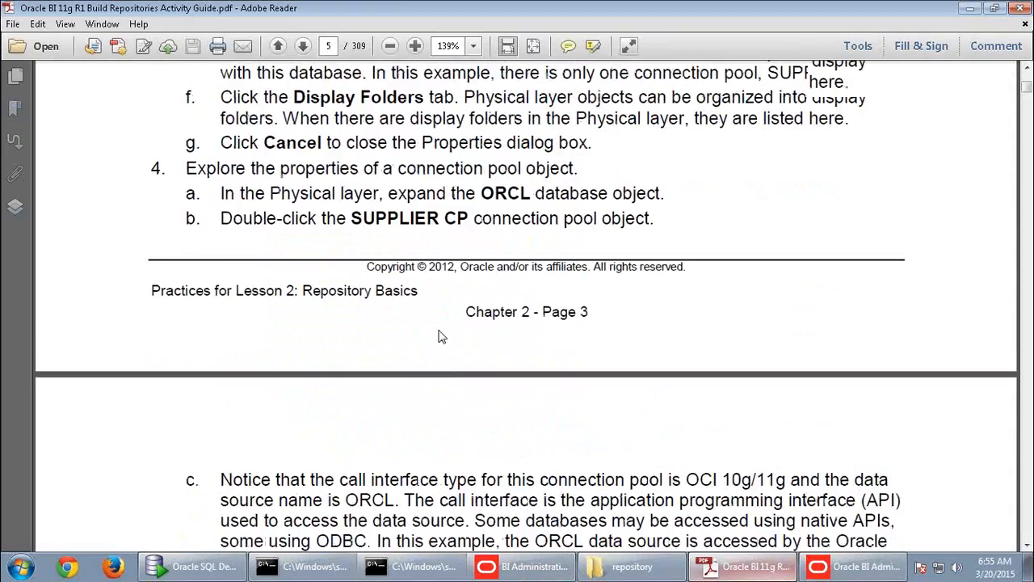
{"action": "scroll", "coordinate": [442, 336], "scroll_direction": "up", "scroll_amount": 6}
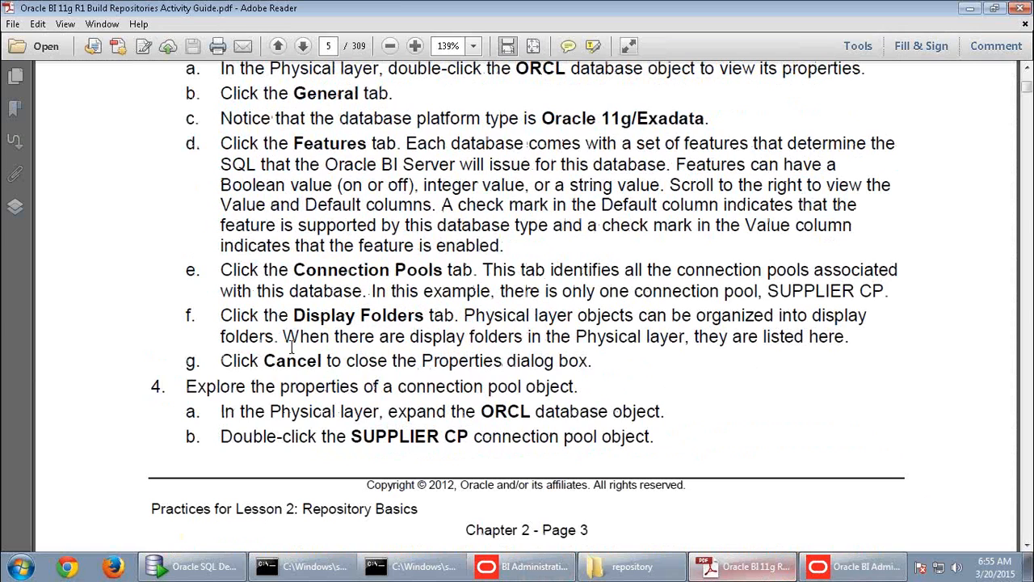
{"action": "scroll", "coordinate": [495, 367], "scroll_direction": "down", "scroll_amount": 3}
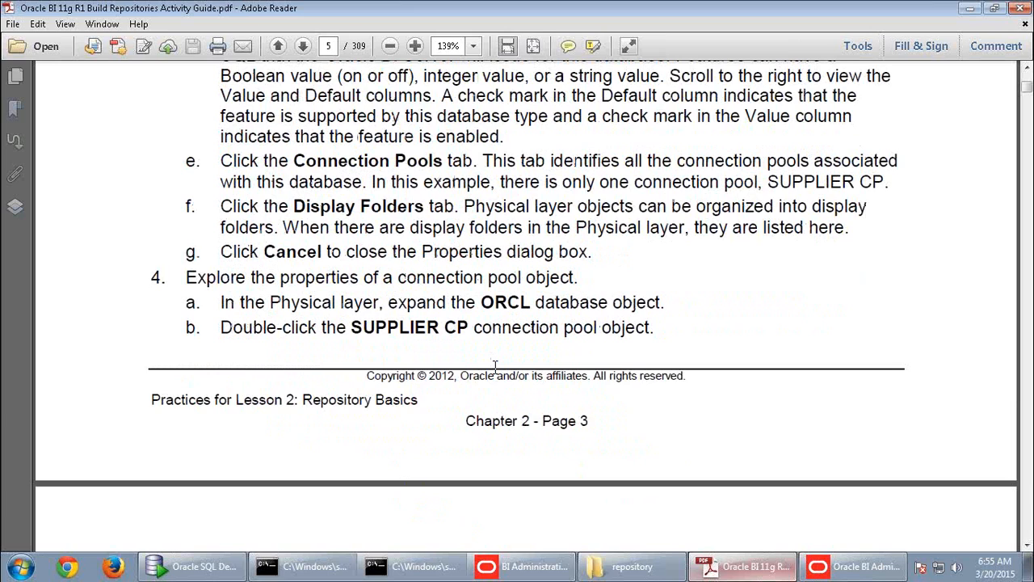
{"action": "scroll", "coordinate": [496, 365], "scroll_direction": "down", "scroll_amount": 2}
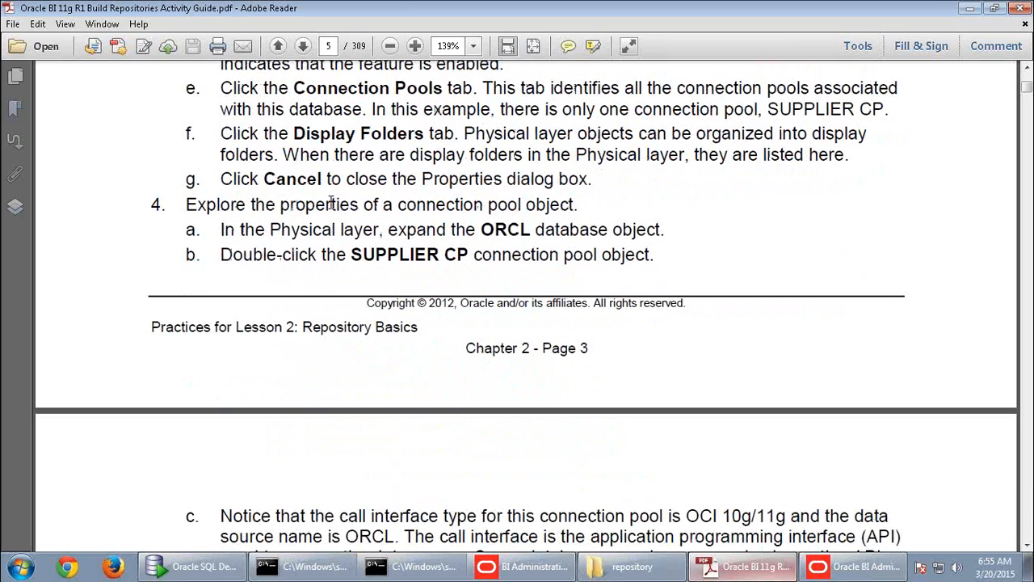
- Cancel ORCL's properties, then open SUPPLIER CP maximized and cancel it without changes
{"action": "left_click", "coordinate": [855, 567]}
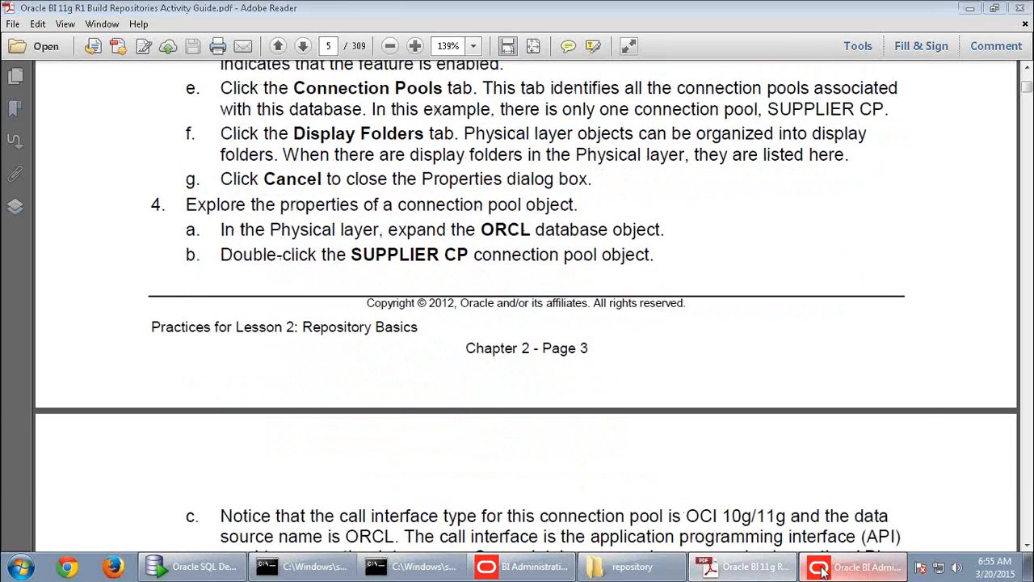
{"action": "left_click", "coordinate": [955, 544]}
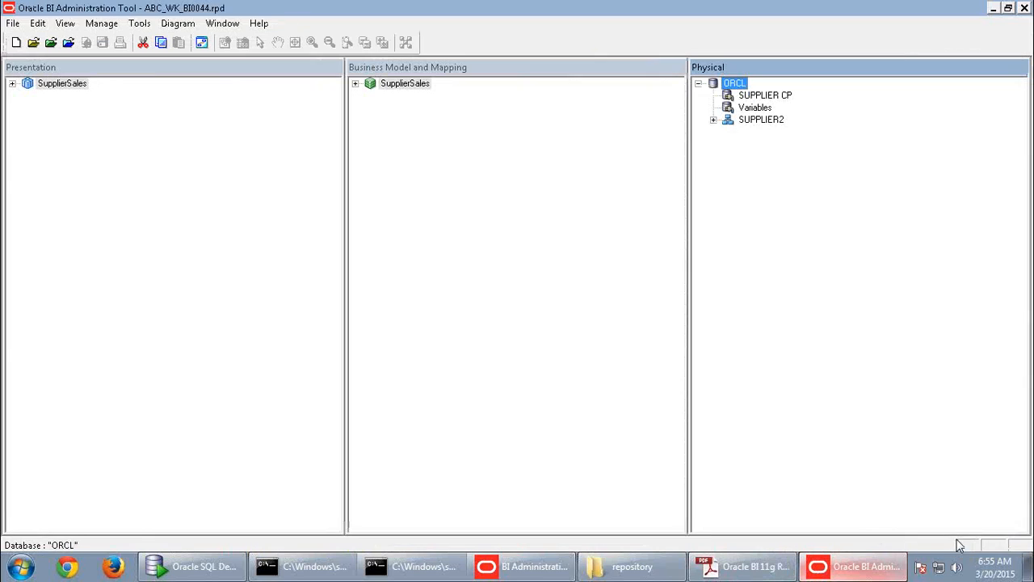
{"action": "double_click", "coordinate": [759, 95]}
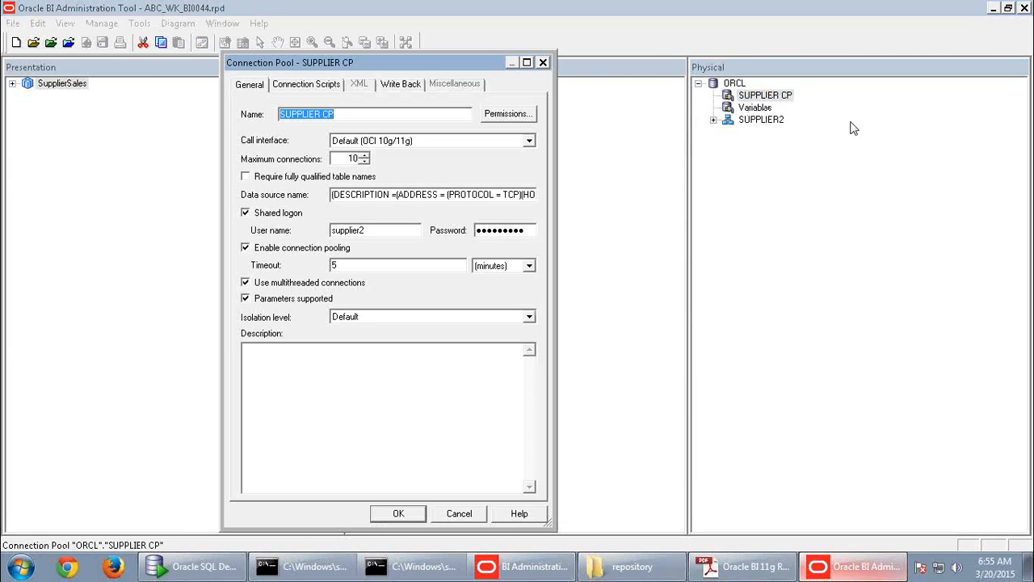
{"action": "left_click", "coordinate": [526, 62]}
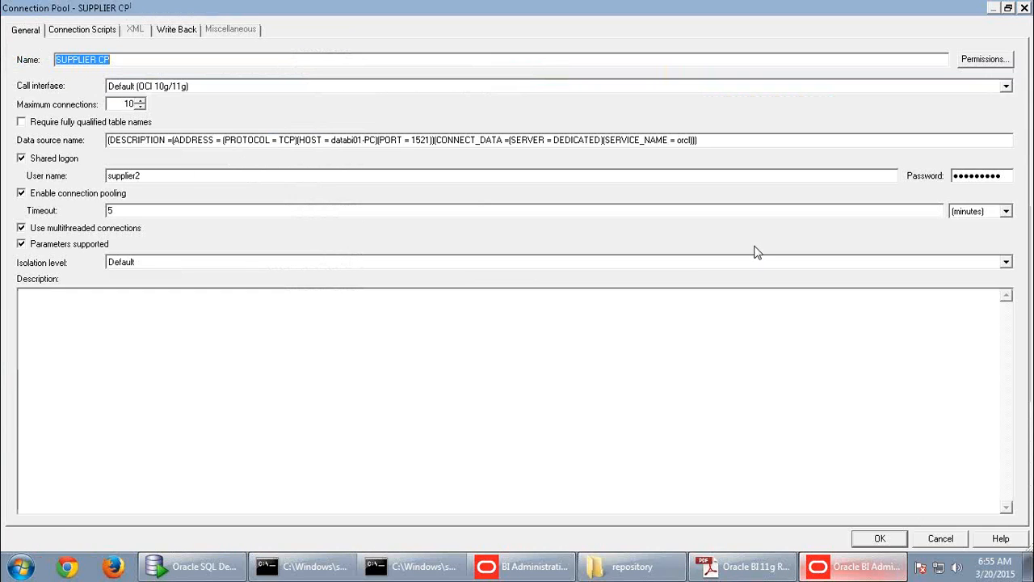
{"action": "left_click", "coordinate": [939, 538]}
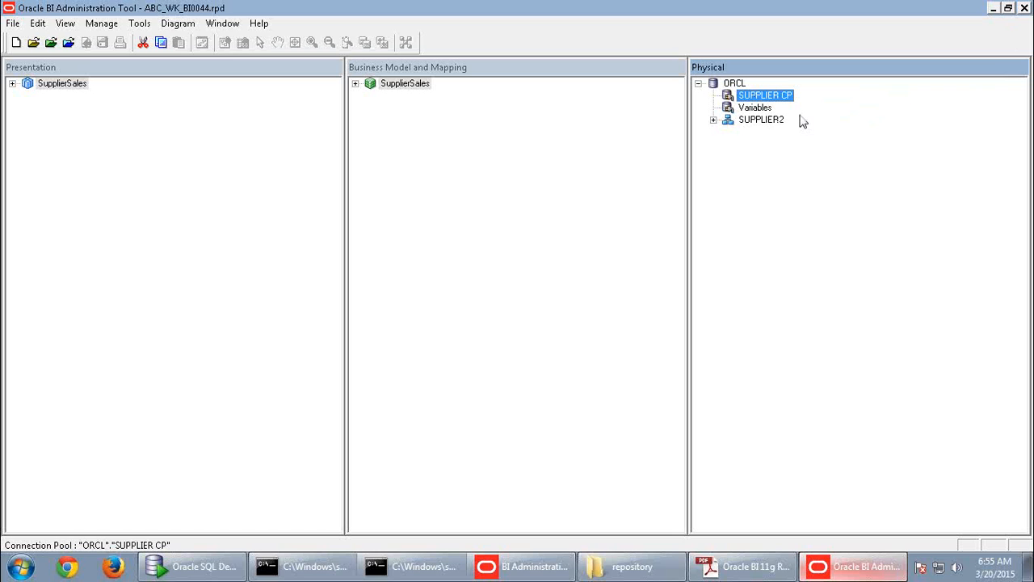
- Reopen SUPPLIER CP and review its data source string, Default (OCI 10g/11g) call interface and timeout 5
{"action": "double_click", "coordinate": [766, 96]}
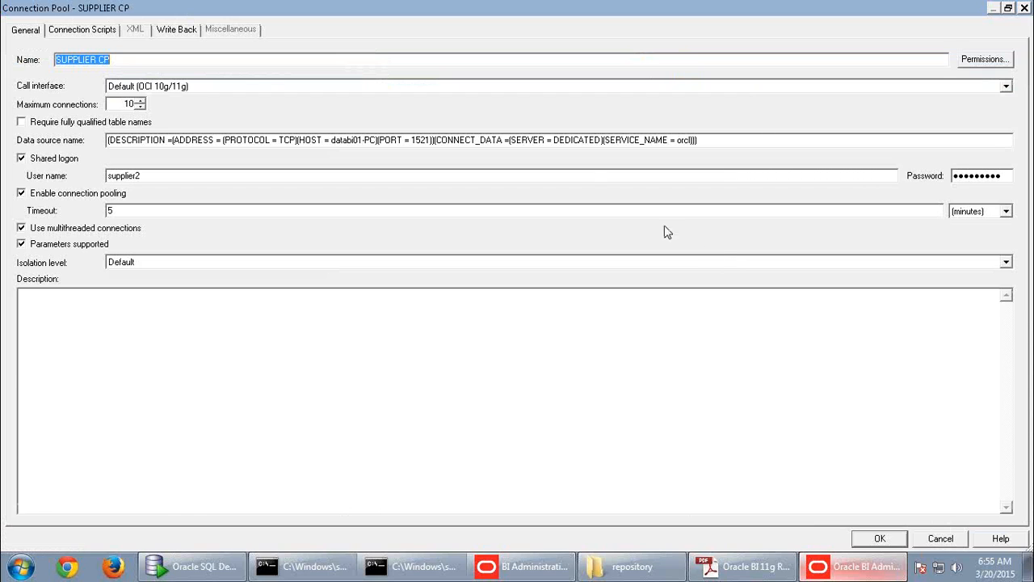
{"action": "left_click_drag", "start_coordinate": [718, 140], "coordinate": [92, 126]}
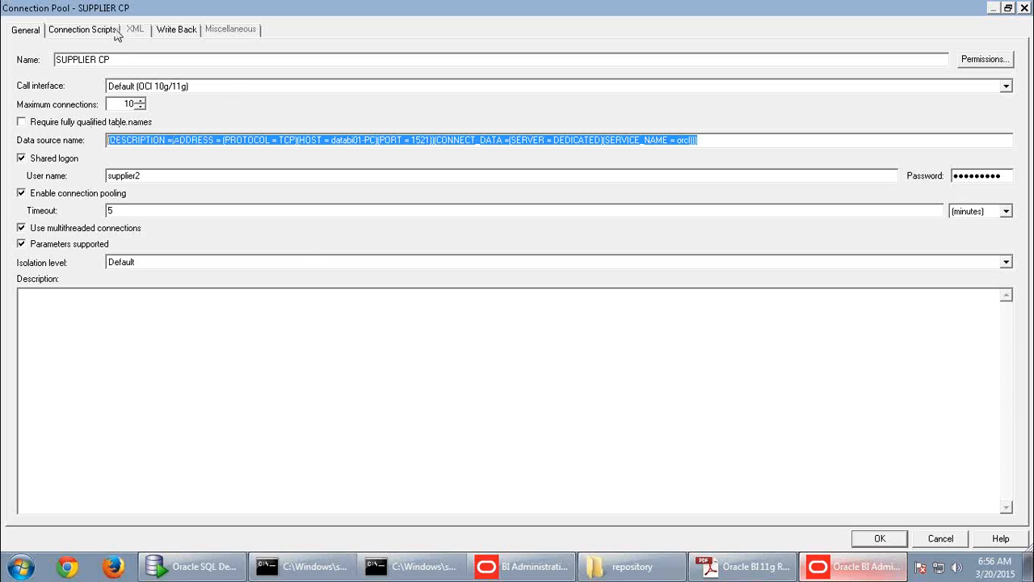
{"action": "left_click_drag", "start_coordinate": [126, 63], "coordinate": [30, 67]}
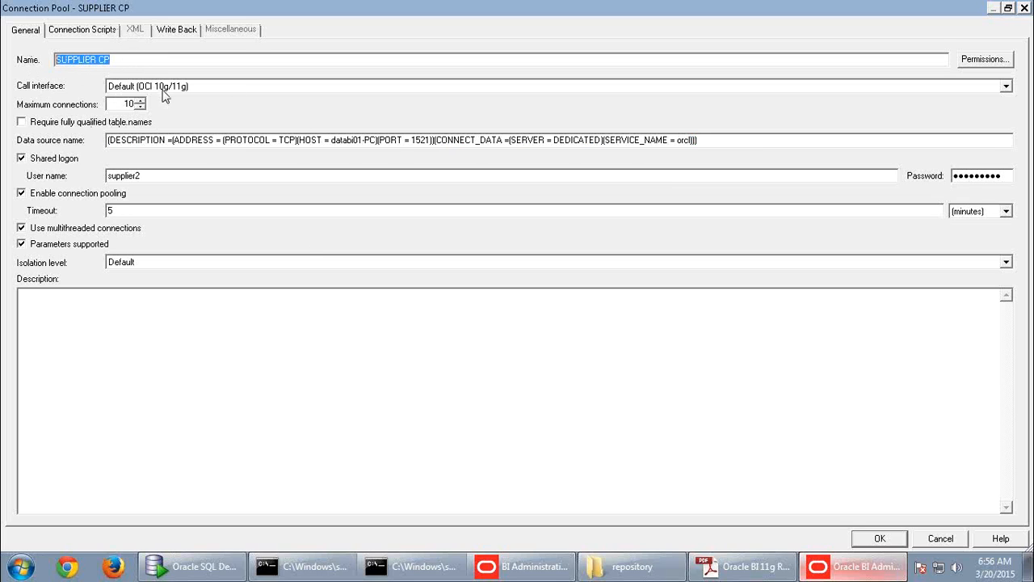
{"action": "left_click", "coordinate": [194, 86]}
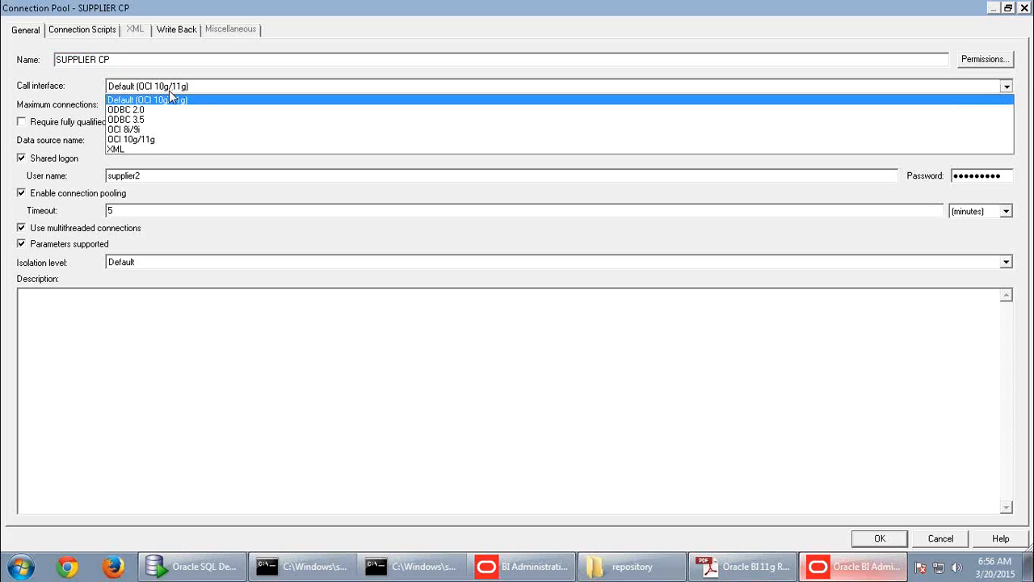
{"action": "left_click", "coordinate": [170, 98]}
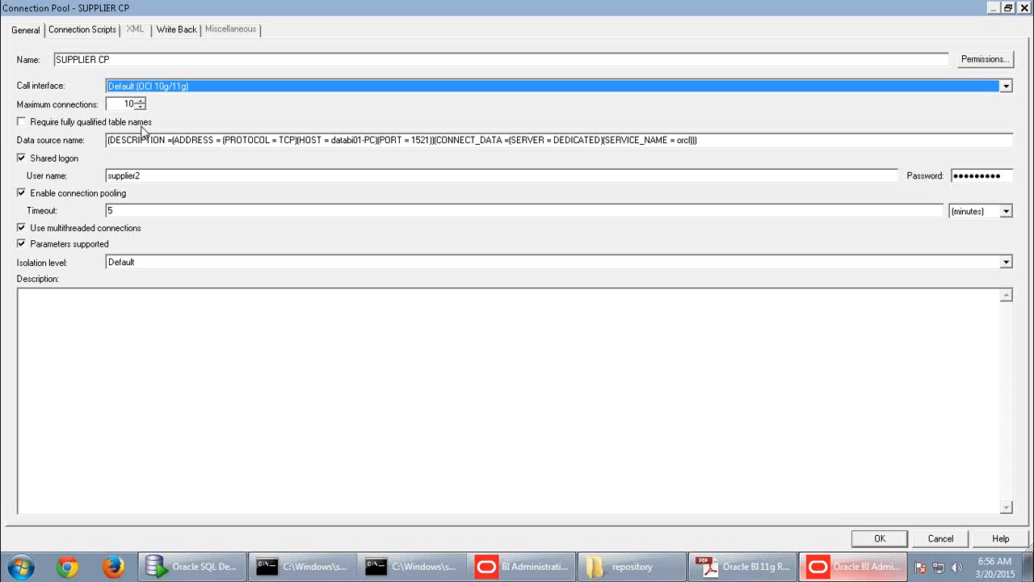
{"action": "left_click_drag", "start_coordinate": [705, 141], "coordinate": [86, 136]}
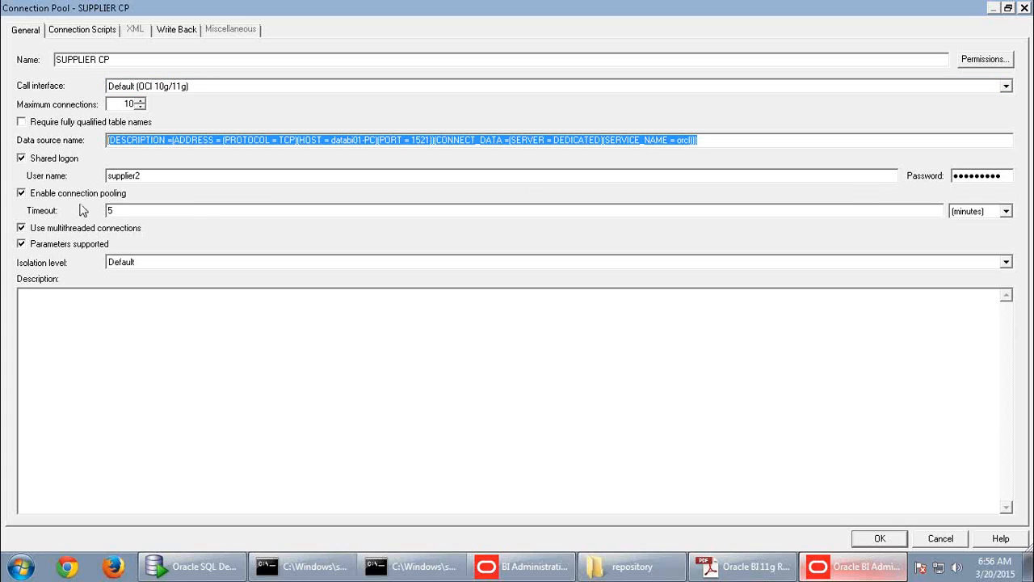
{"action": "double_click", "coordinate": [114, 212]}
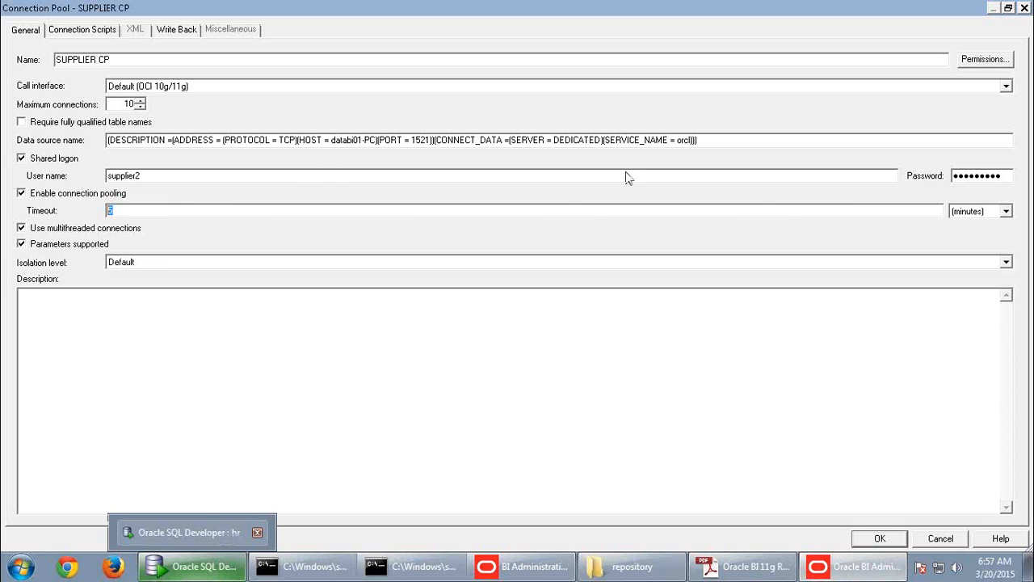
{"action": "left_click_drag", "start_coordinate": [700, 140], "coordinate": [46, 126]}
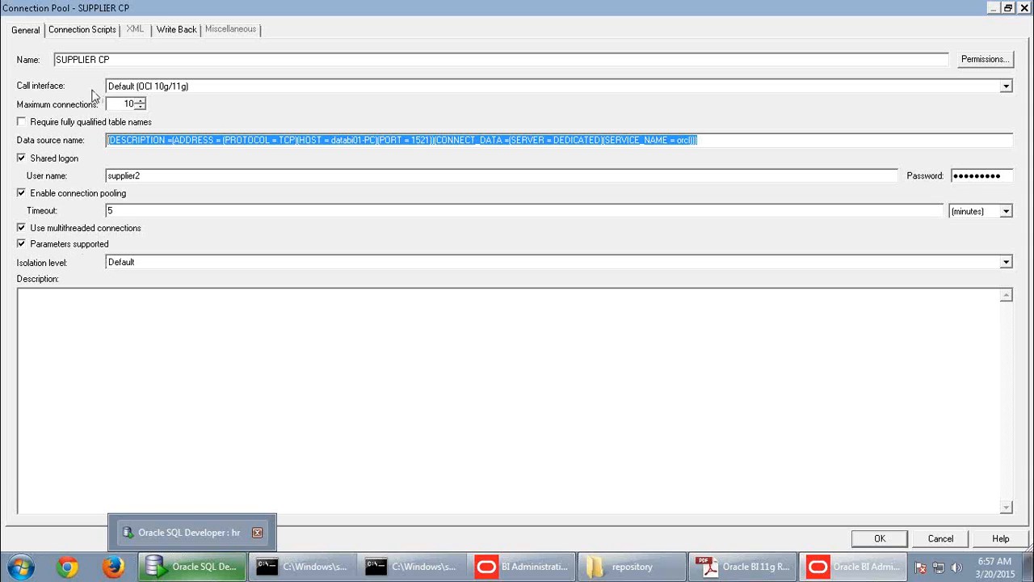
{"action": "left_click", "coordinate": [102, 35]}
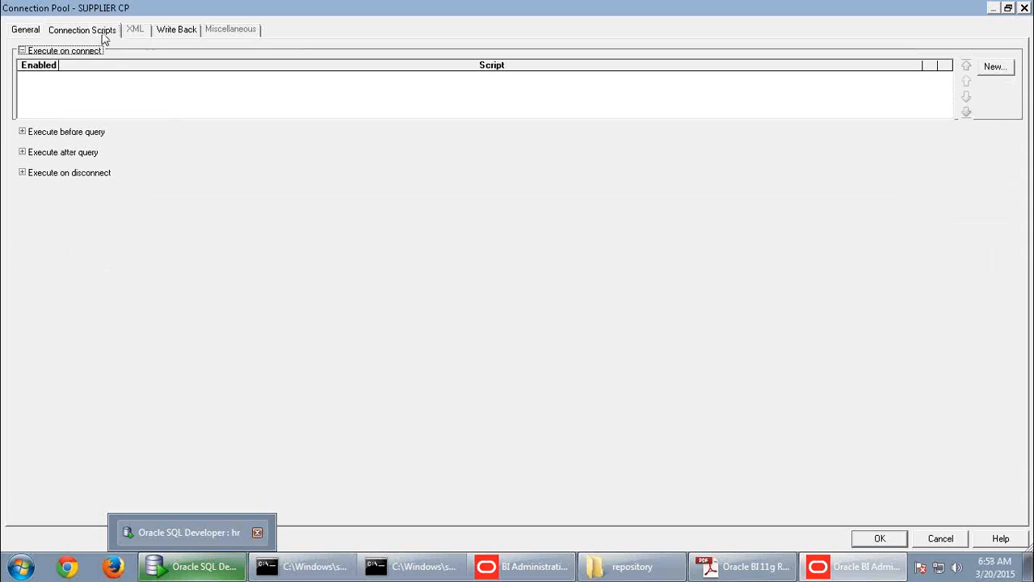
{"action": "left_click", "coordinate": [176, 30]}
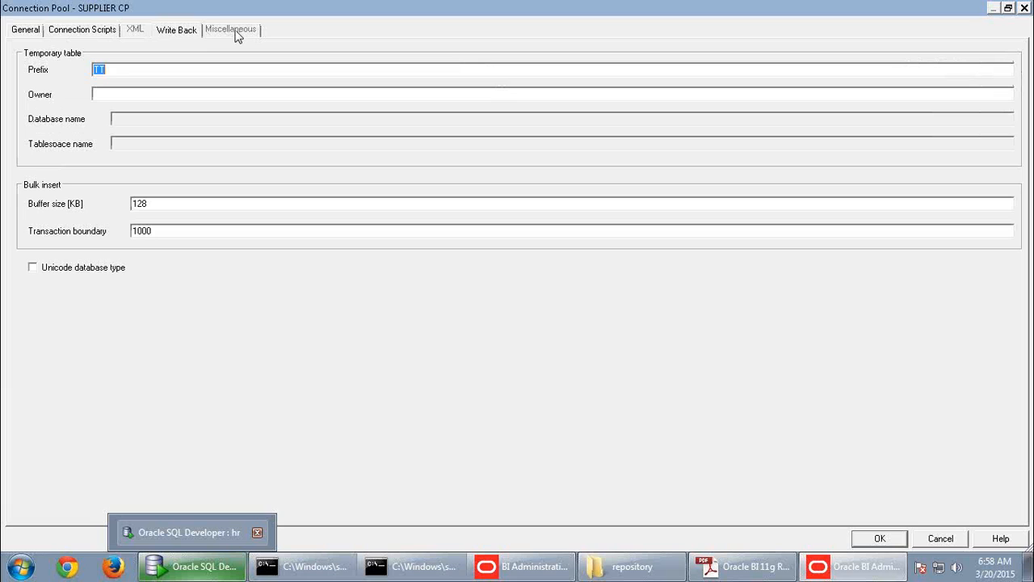
{"action": "left_click", "coordinate": [20, 33]}
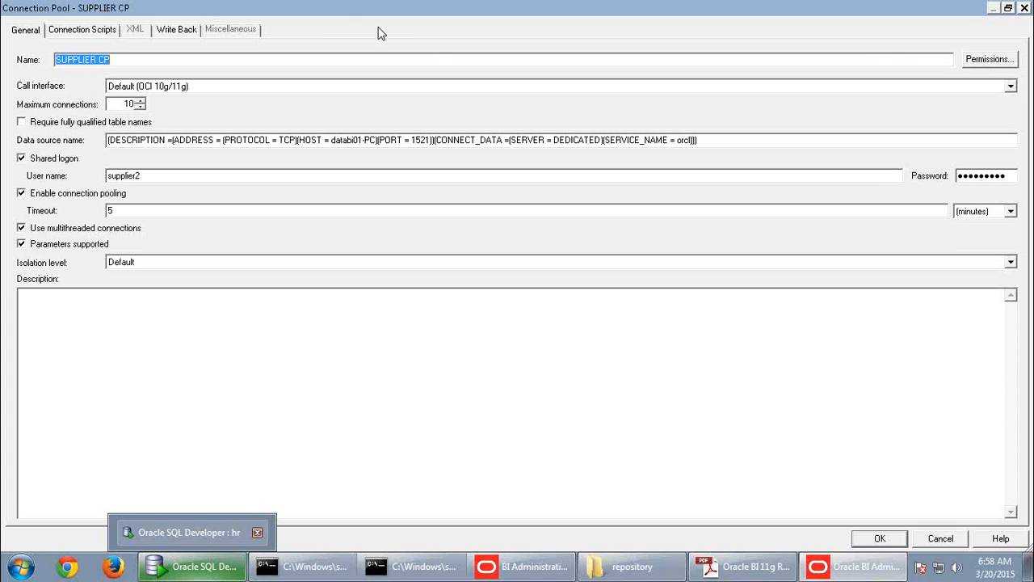
{"action": "left_click", "coordinate": [987, 60]}
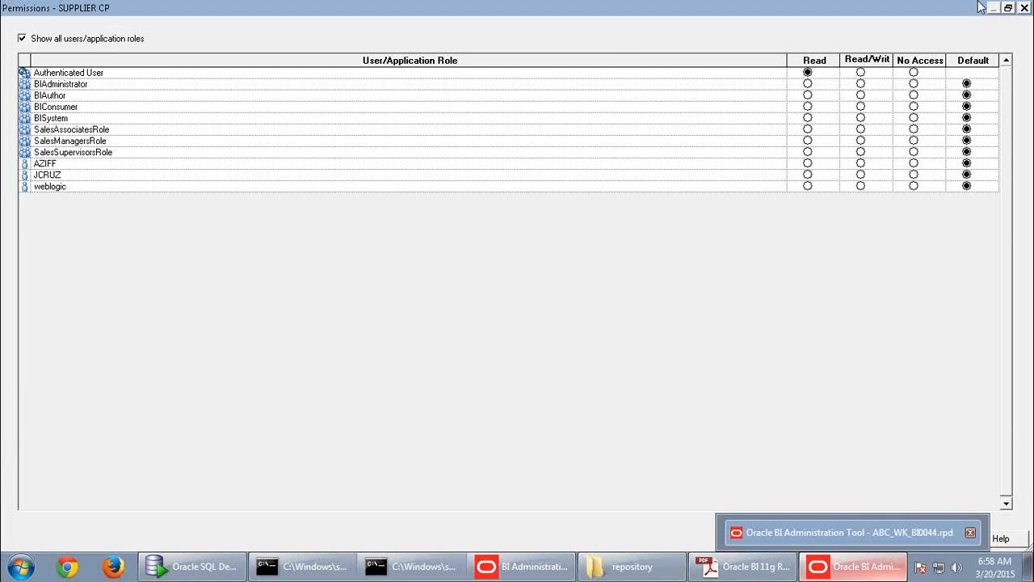
{"action": "left_click", "coordinate": [1025, 10]}
{"action": "key", "text": "alt+Tab"}
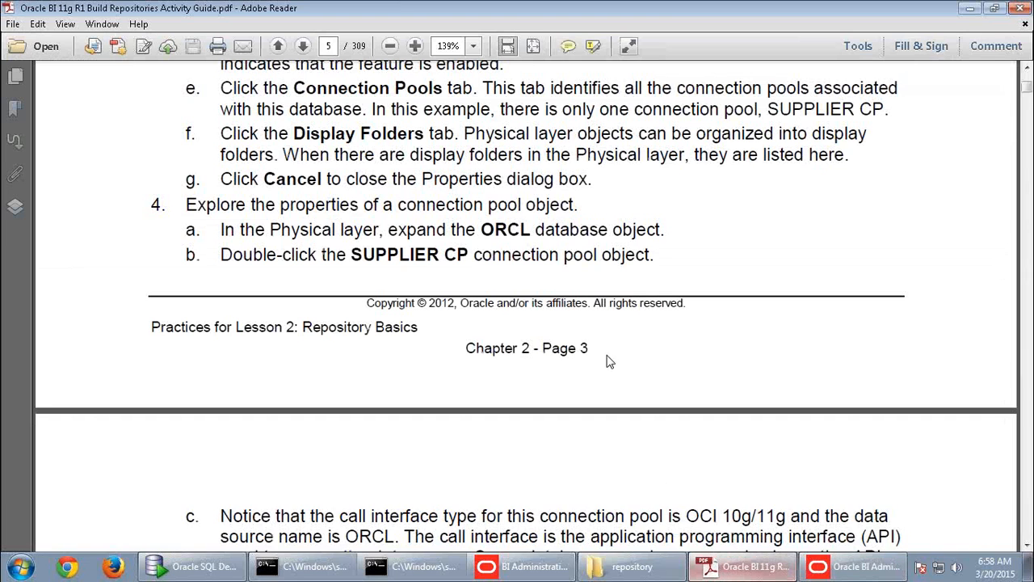
{"action": "scroll", "coordinate": [614, 365], "scroll_direction": "down", "scroll_amount": 10}
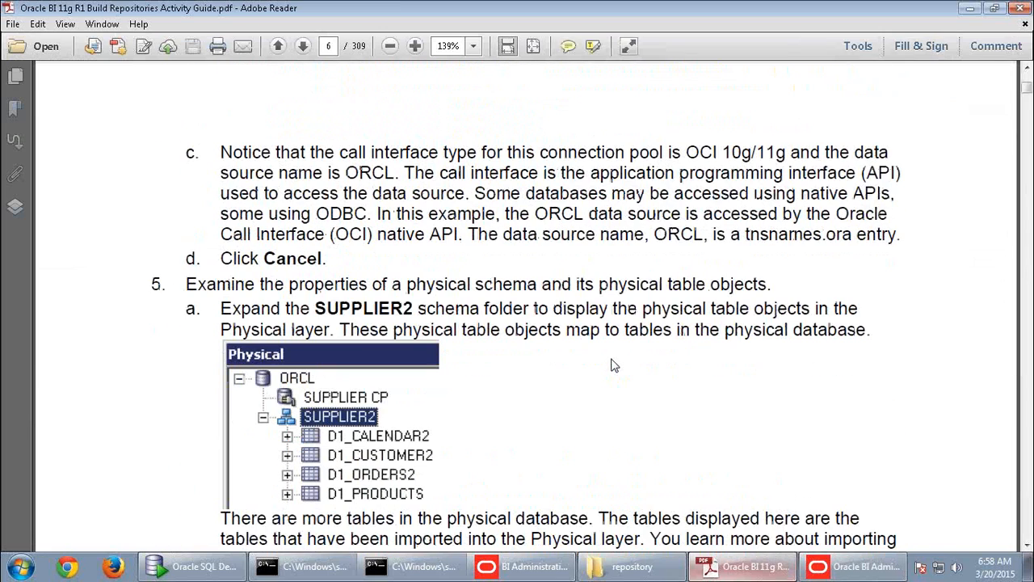
{"action": "scroll", "coordinate": [612, 366], "scroll_direction": "down", "scroll_amount": 1}
{"action": "key", "text": "alt+Tab"}
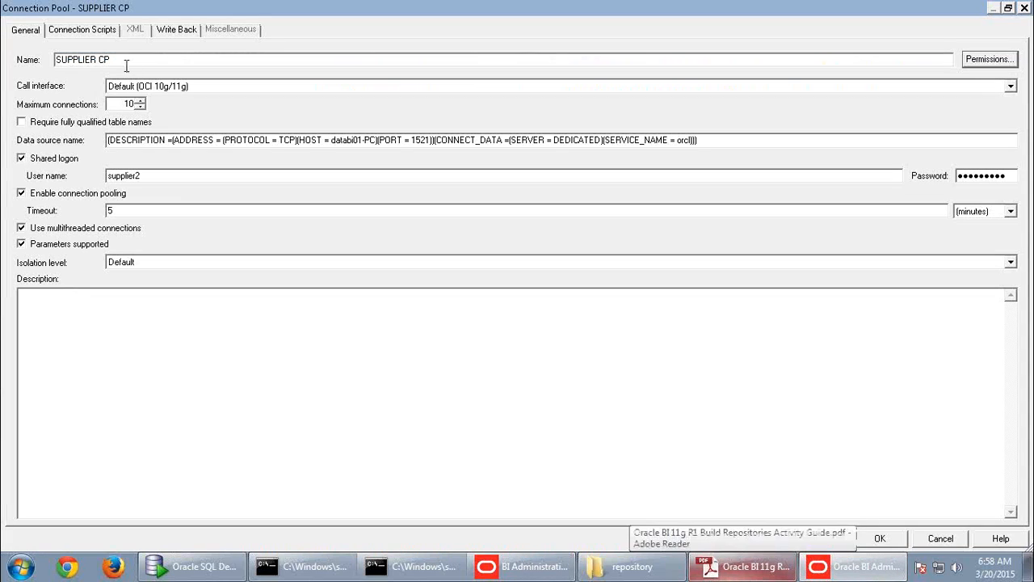
{"action": "left_click_drag", "start_coordinate": [123, 60], "coordinate": [22, 55]}
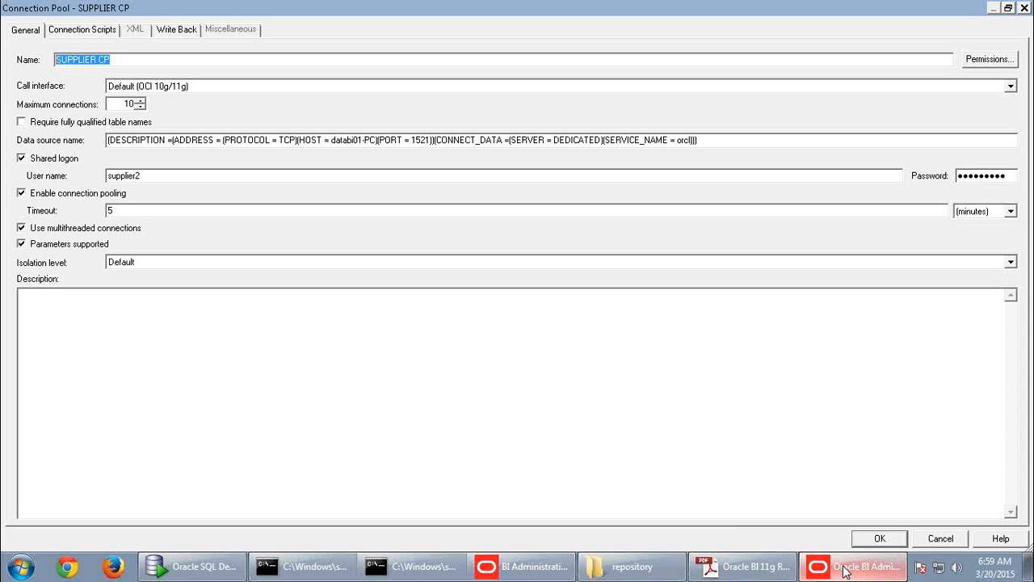
{"action": "left_click", "coordinate": [745, 567]}
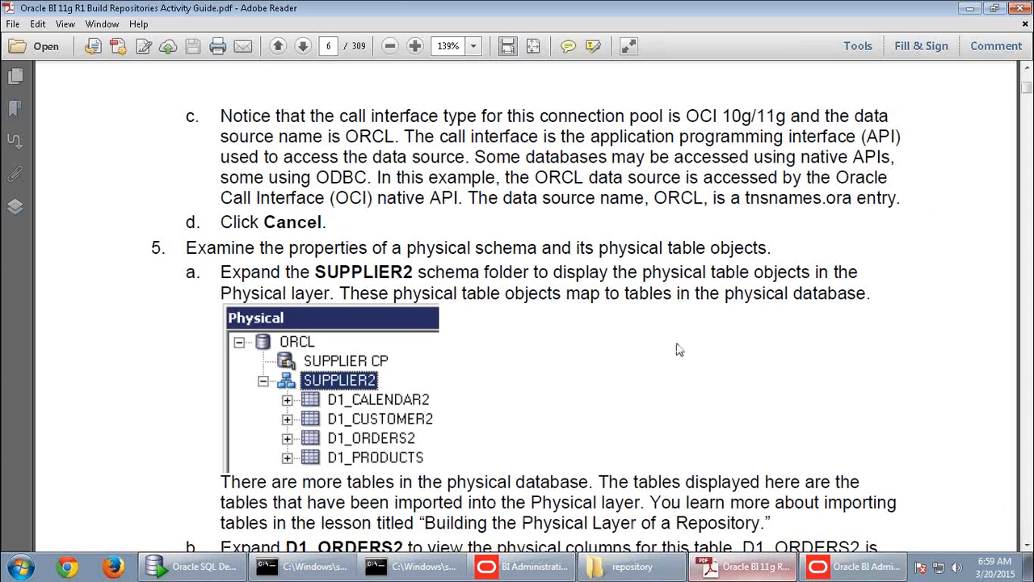
{"action": "left_click", "coordinate": [884, 564]}
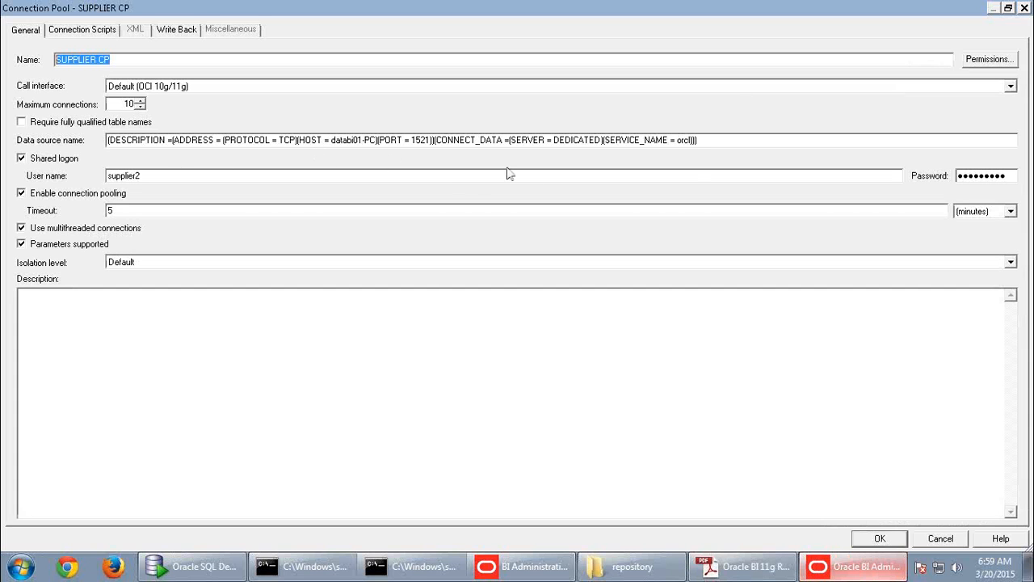
- Highlight SUPPLIER CP's data source name string, then bring the activity guide PDF forward
{"action": "left_click_drag", "start_coordinate": [703, 142], "coordinate": [81, 140]}
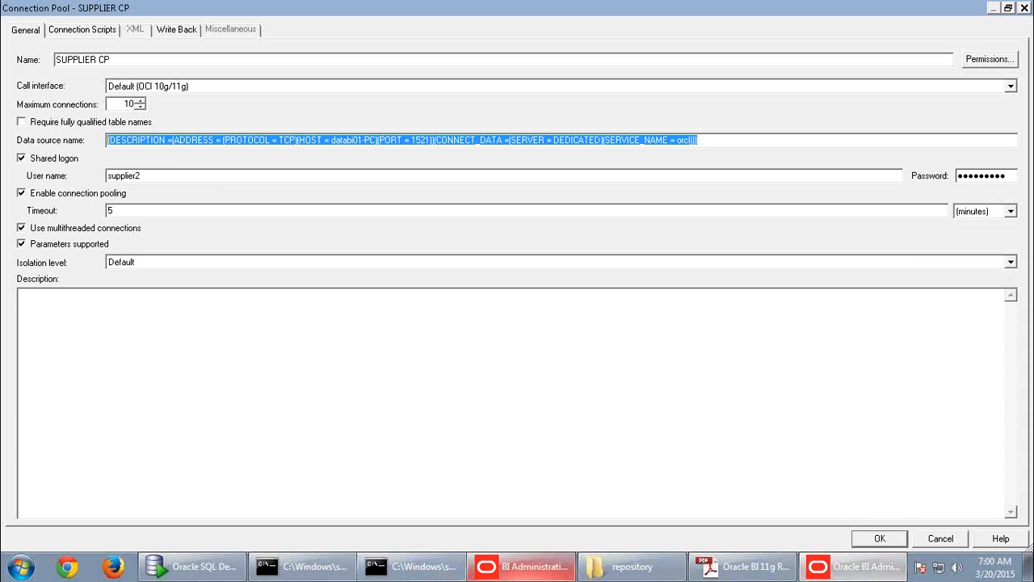
{"action": "left_click", "coordinate": [745, 567]}
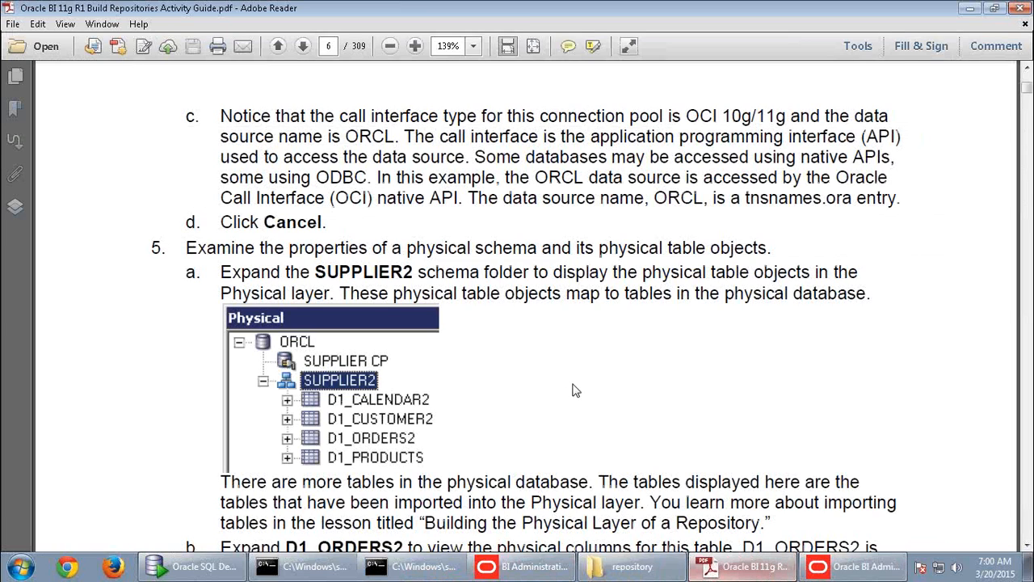
- Scroll the guide to page 7 and check SUPPLIER CP's full data source string
{"action": "scroll", "coordinate": [572, 390], "scroll_direction": "down", "scroll_amount": 5}
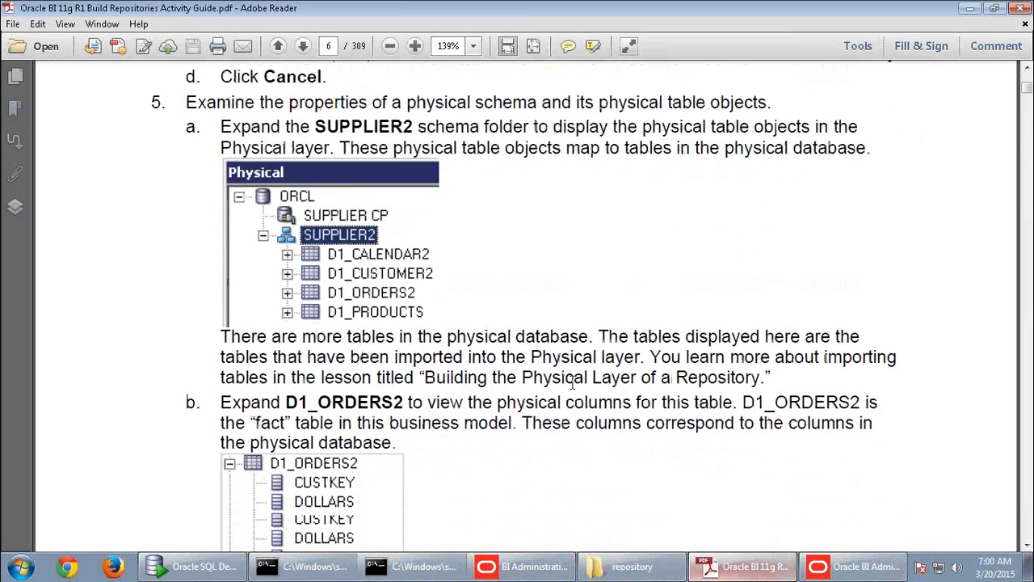
{"action": "scroll", "coordinate": [572, 390], "scroll_direction": "down", "scroll_amount": 6}
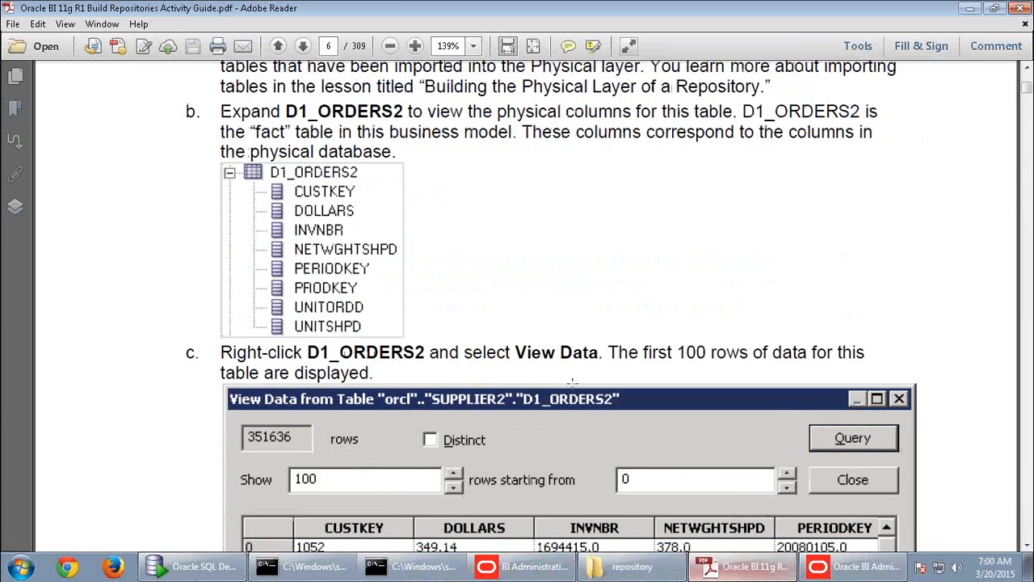
{"action": "scroll", "coordinate": [572, 383], "scroll_direction": "down", "scroll_amount": 10}
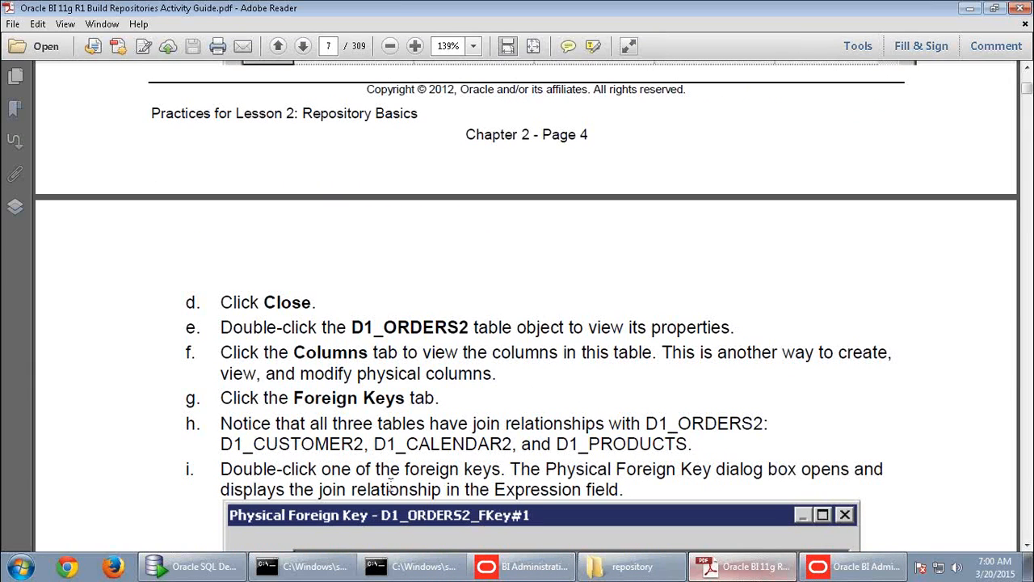
{"action": "left_click", "coordinate": [734, 569]}
{"action": "left_click_drag", "start_coordinate": [697, 141], "coordinate": [296, 140]}
{"action": "left_click_drag", "start_coordinate": [195, 139], "coordinate": [105, 143]}
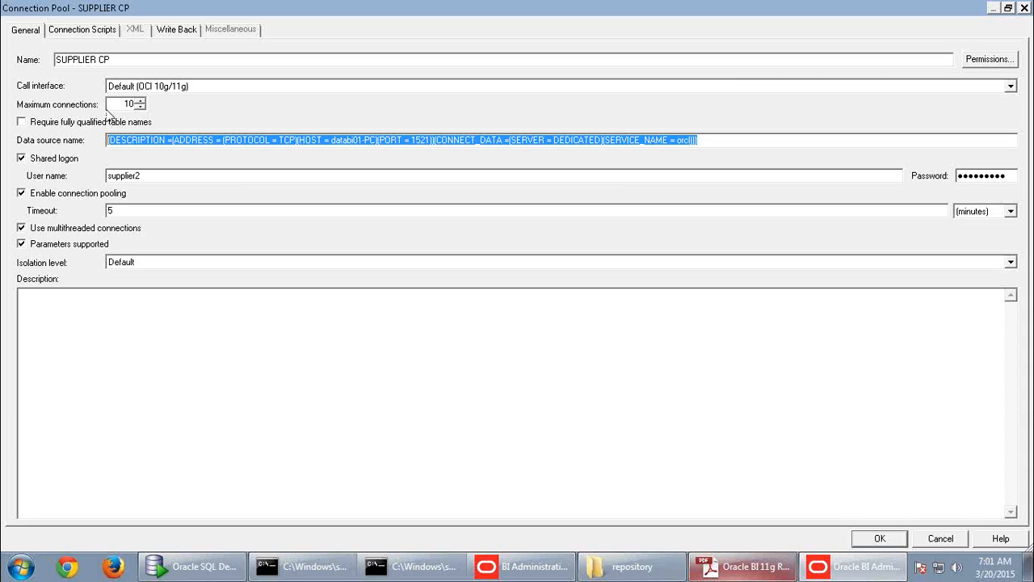
{"action": "mouse_move", "coordinate": [506, 8]}
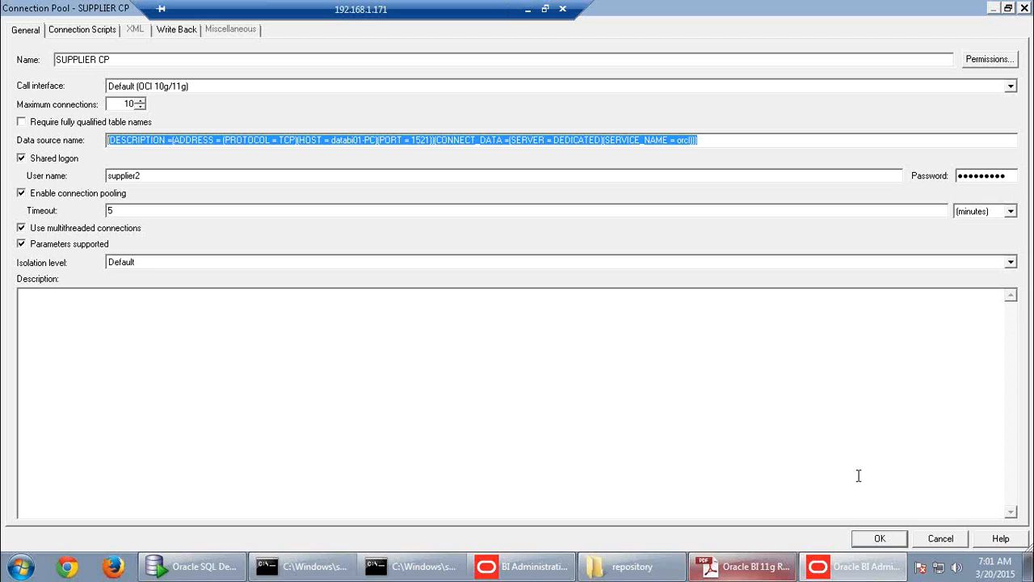
{"action": "left_click", "coordinate": [757, 568]}
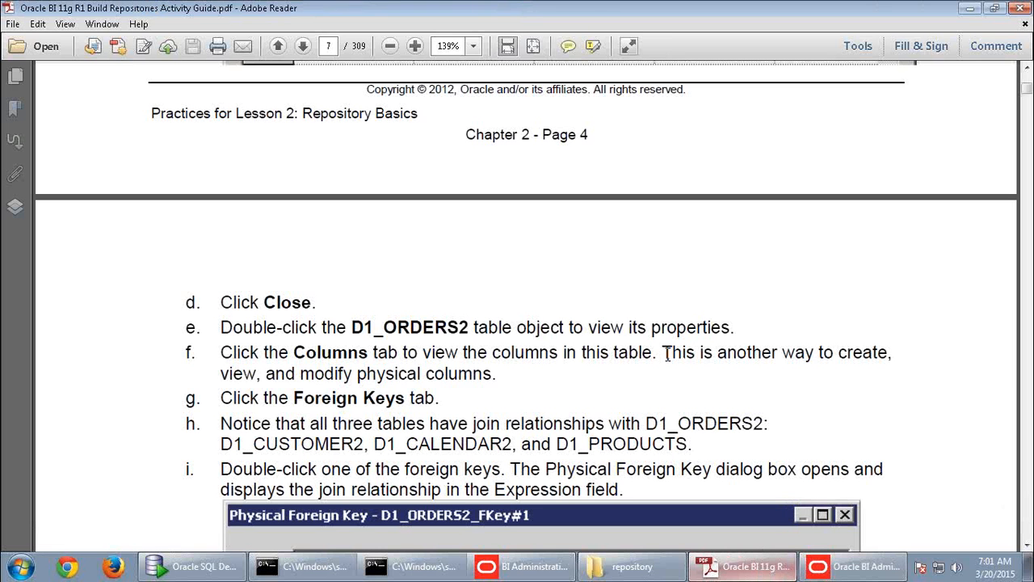
- Page through the activity guide to step 13 on uploading the repository, then close SUPPLIER CP
{"action": "scroll", "coordinate": [667, 367], "scroll_direction": "down", "scroll_amount": 6}
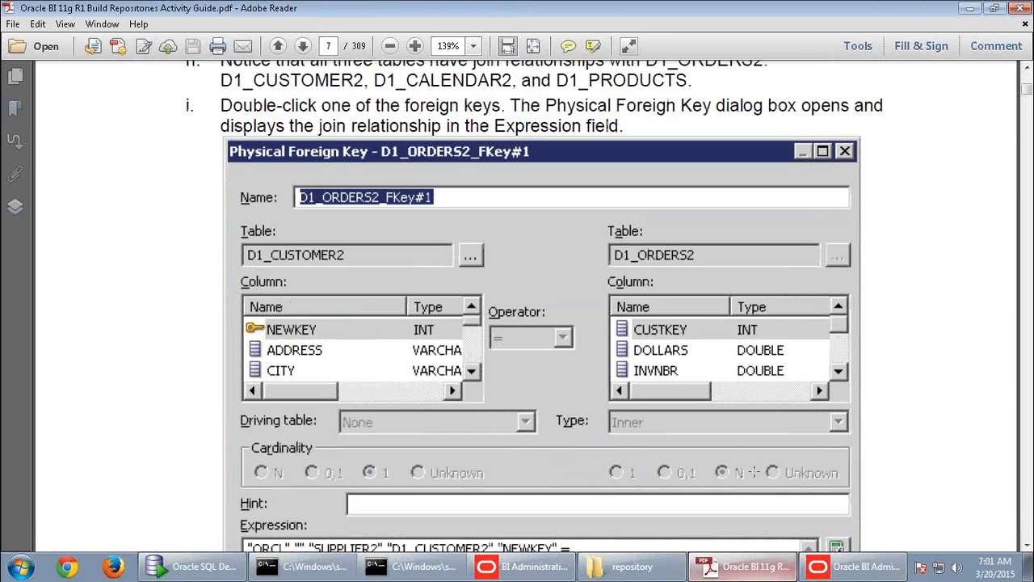
{"action": "left_click", "coordinate": [837, 573]}
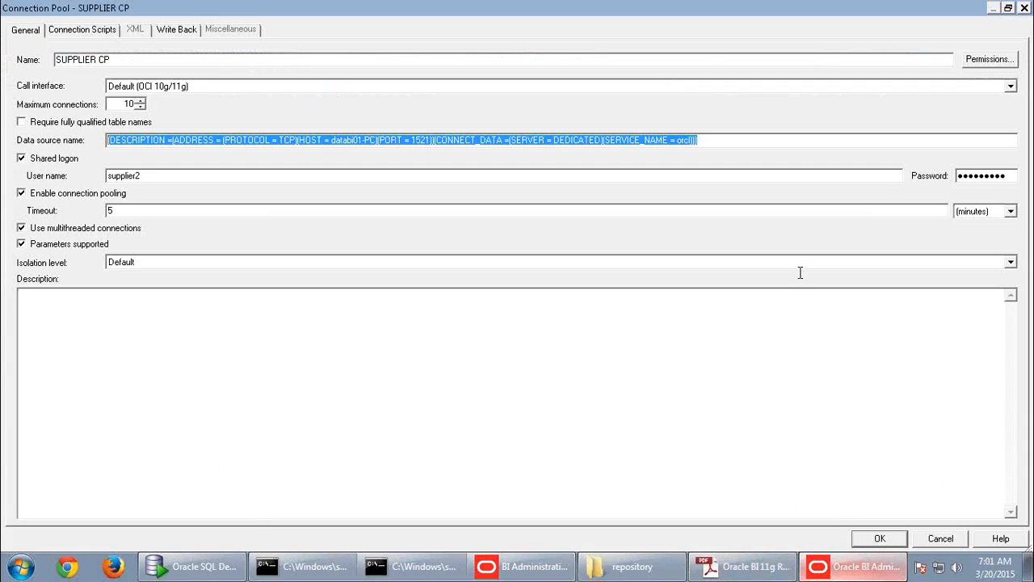
{"action": "key", "text": "alt+Tab"}
{"action": "scroll", "coordinate": [474, 248], "scroll_direction": "up", "scroll_amount": 5}
{"action": "scroll", "coordinate": [474, 248], "scroll_direction": "up", "scroll_amount": 15}
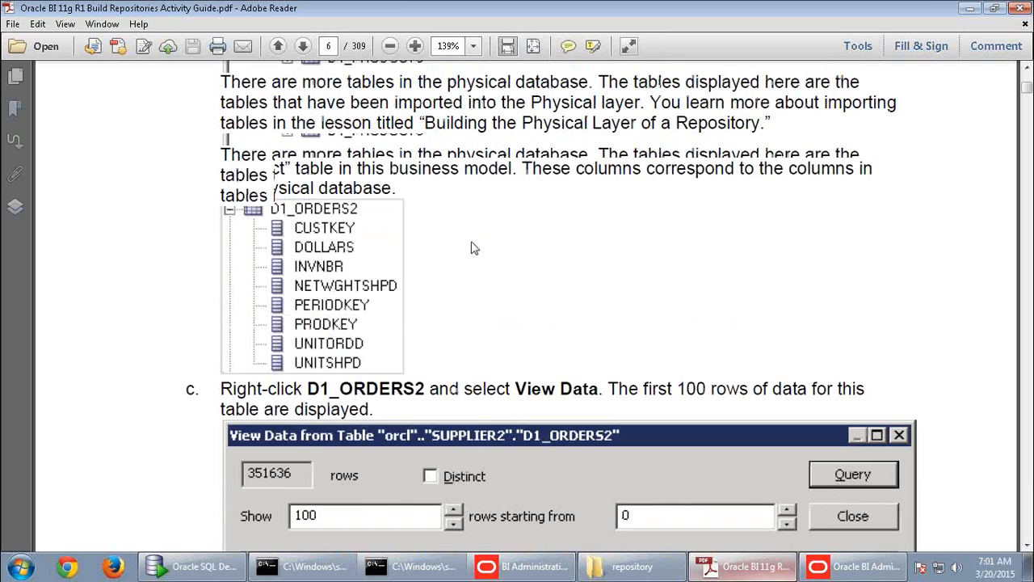
{"action": "scroll", "coordinate": [474, 248], "scroll_direction": "up", "scroll_amount": 10}
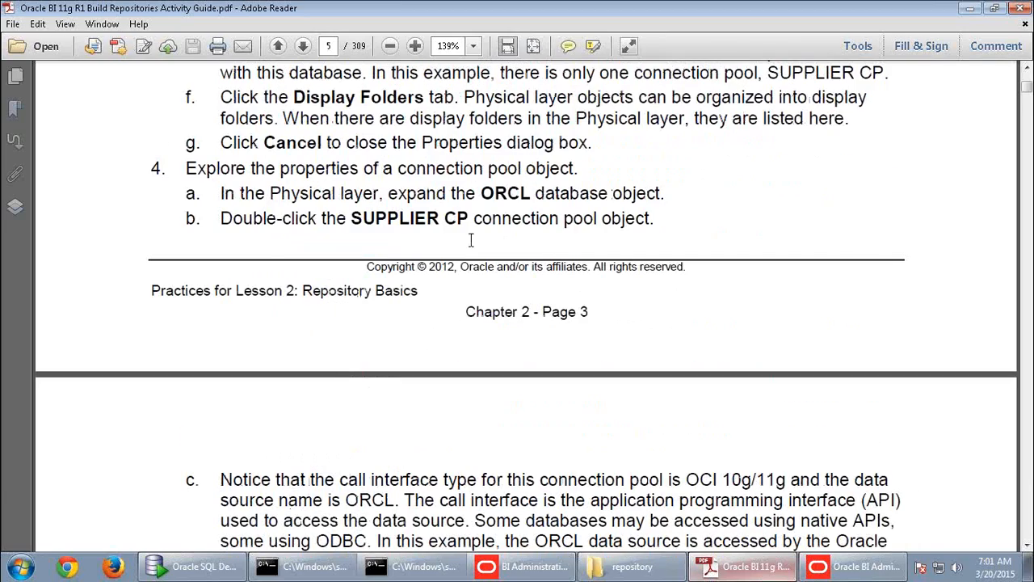
{"action": "scroll", "coordinate": [474, 248], "scroll_direction": "down", "scroll_amount": 17}
{"action": "scroll", "coordinate": [475, 250], "scroll_direction": "down", "scroll_amount": 6}
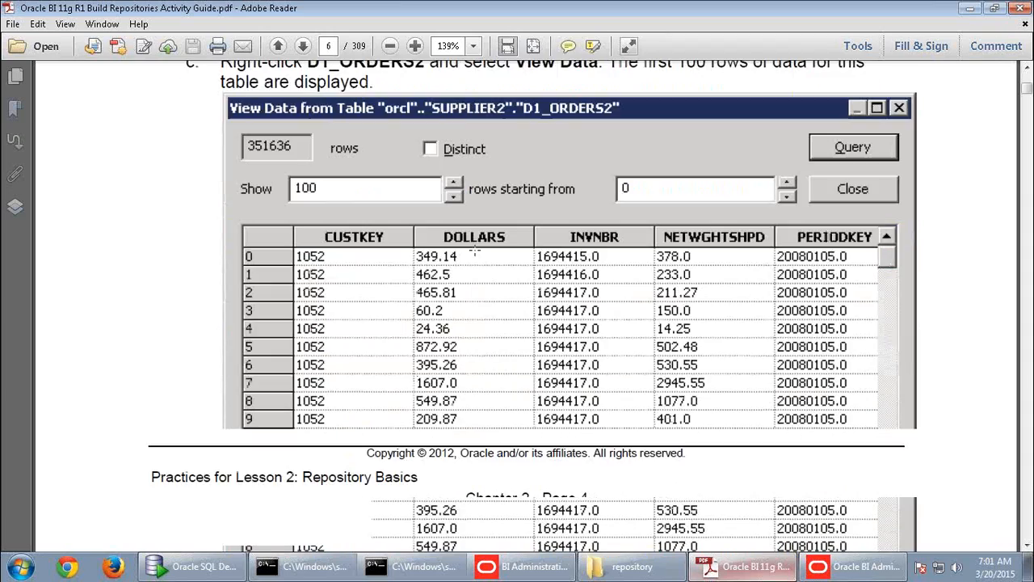
{"action": "scroll", "coordinate": [475, 249], "scroll_direction": "down", "scroll_amount": 12}
{"action": "scroll", "coordinate": [477, 246], "scroll_direction": "down", "scroll_amount": 20}
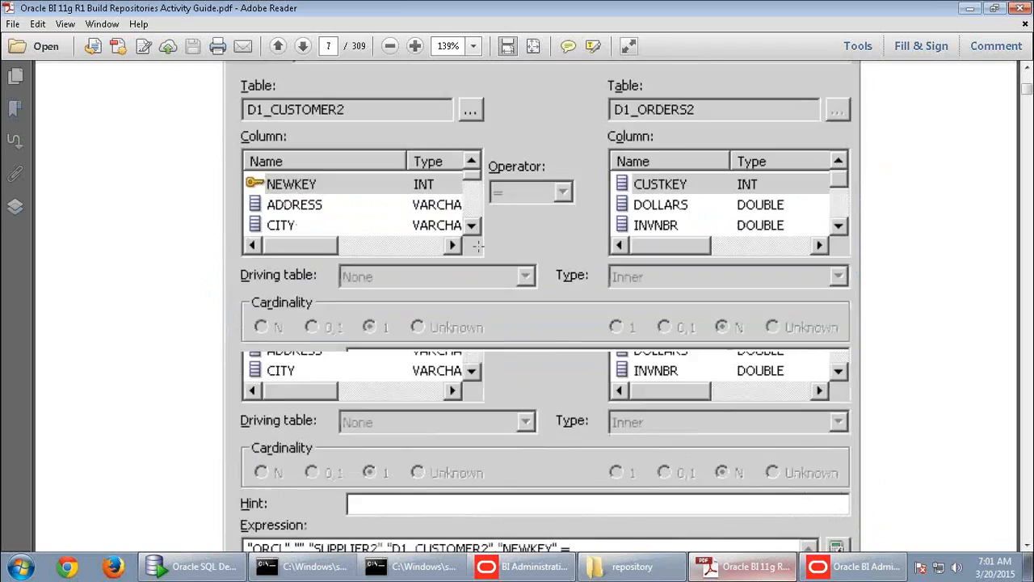
{"action": "scroll", "coordinate": [479, 266], "scroll_direction": "down", "scroll_amount": 18}
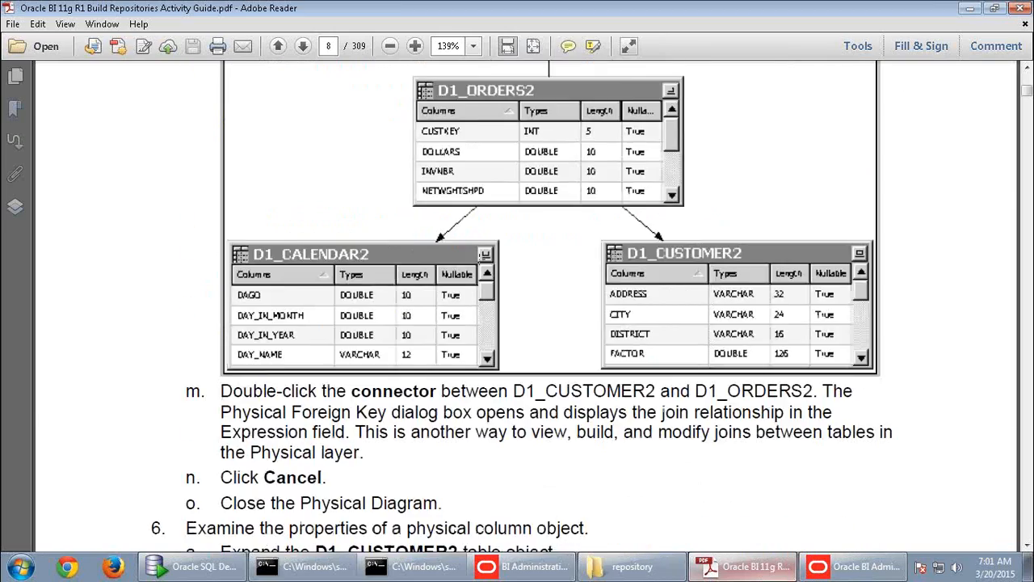
{"action": "scroll", "coordinate": [479, 258], "scroll_direction": "down", "scroll_amount": 2}
{"action": "scroll", "coordinate": [479, 259], "scroll_direction": "up", "scroll_amount": 2}
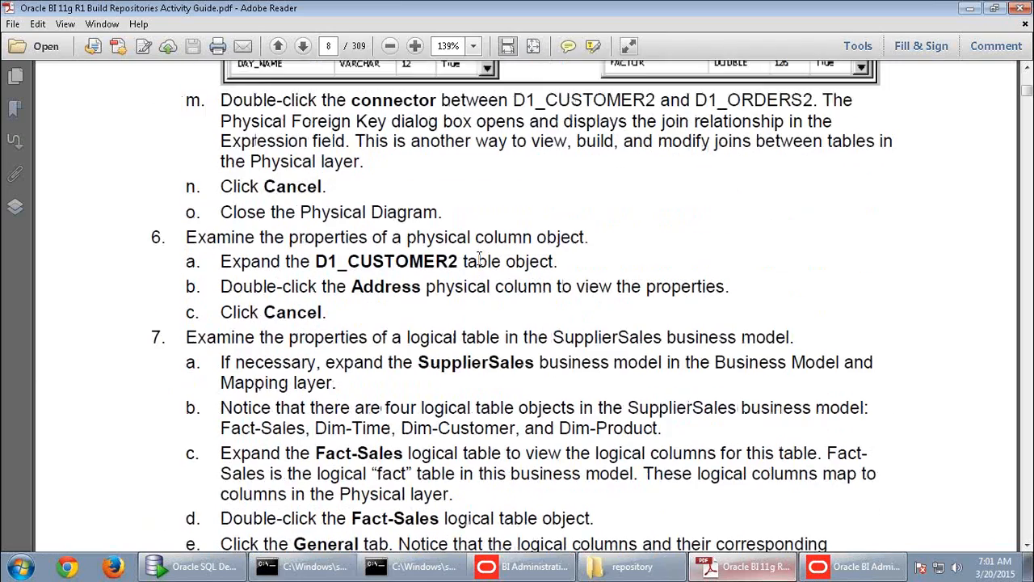
{"action": "scroll", "coordinate": [479, 261], "scroll_direction": "up", "scroll_amount": 3}
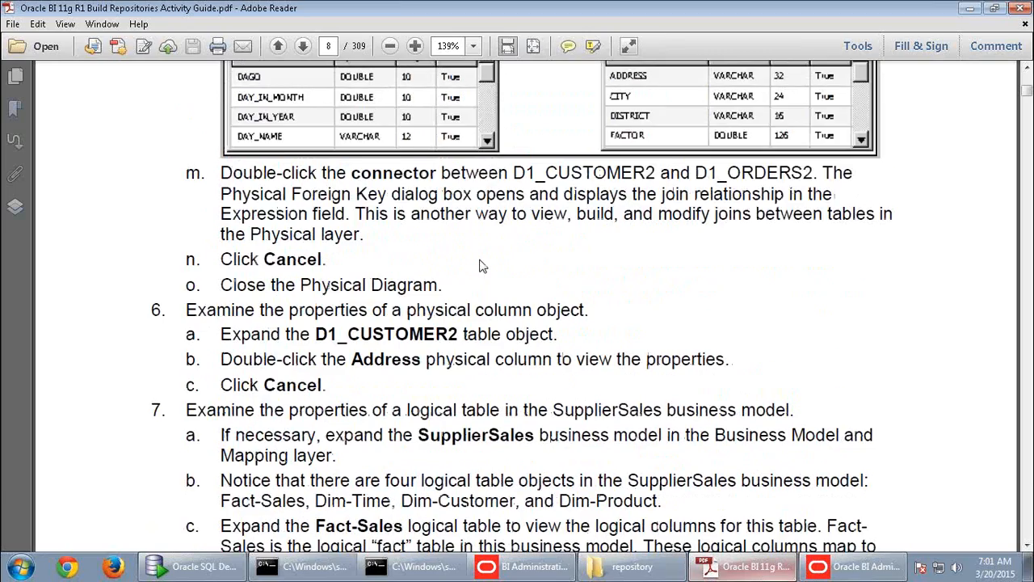
{"action": "scroll", "coordinate": [480, 260], "scroll_direction": "down", "scroll_amount": 6}
{"action": "scroll", "coordinate": [479, 260], "scroll_direction": "down", "scroll_amount": 12}
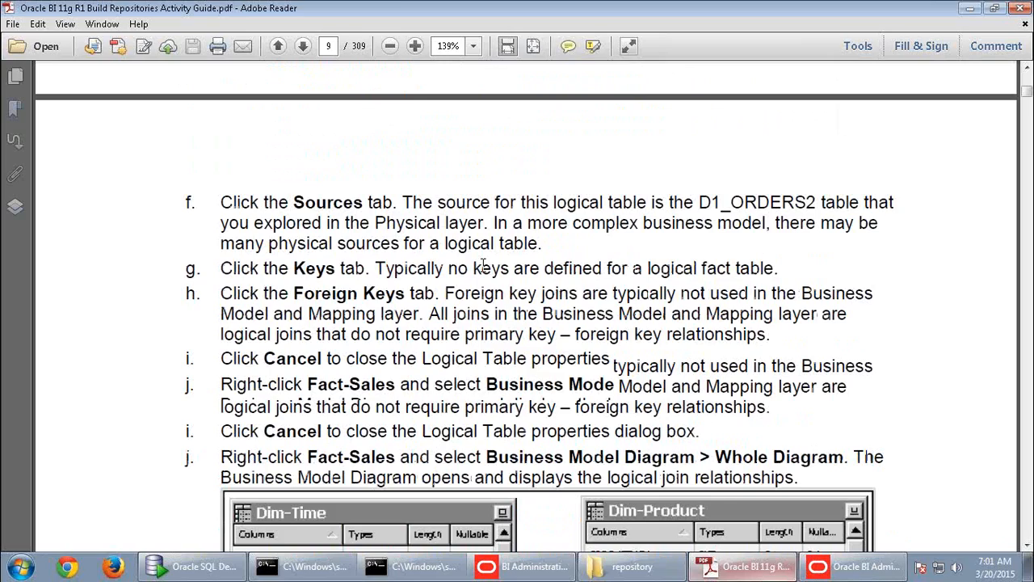
{"action": "scroll", "coordinate": [483, 266], "scroll_direction": "down", "scroll_amount": 20}
{"action": "scroll", "coordinate": [497, 277], "scroll_direction": "down", "scroll_amount": 20}
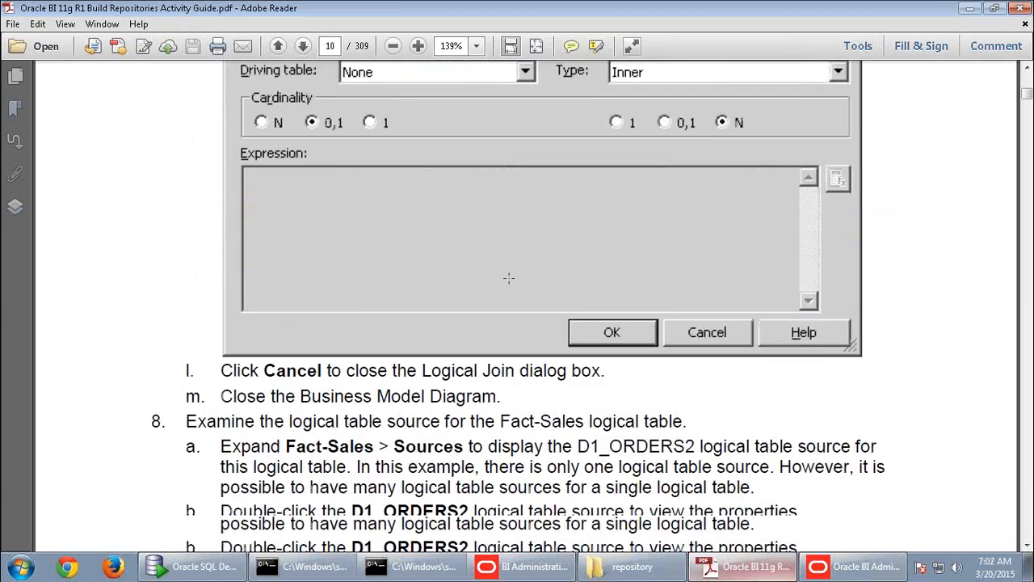
{"action": "scroll", "coordinate": [509, 278], "scroll_direction": "down", "scroll_amount": 20}
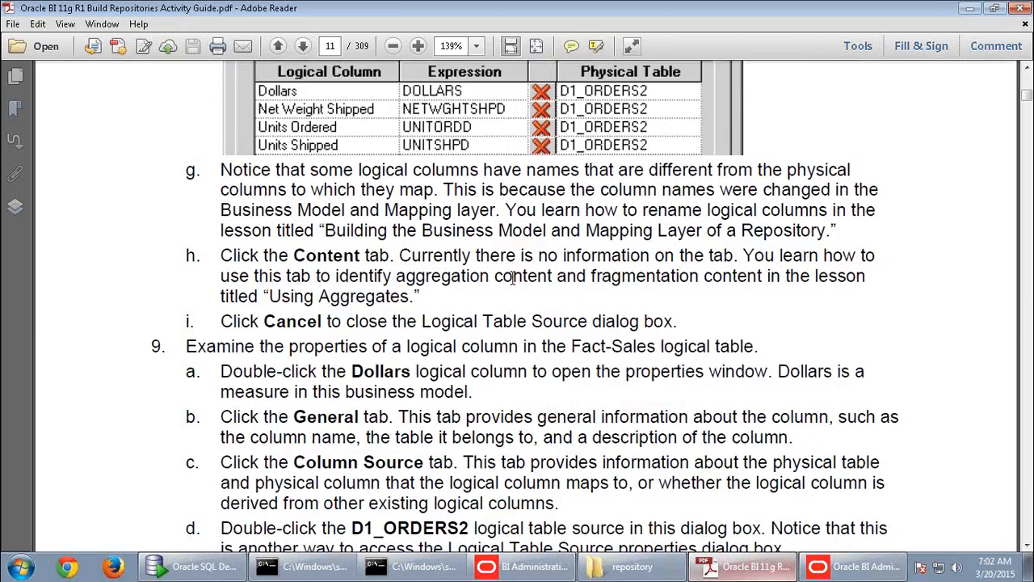
{"action": "scroll", "coordinate": [517, 283], "scroll_direction": "down", "scroll_amount": 20}
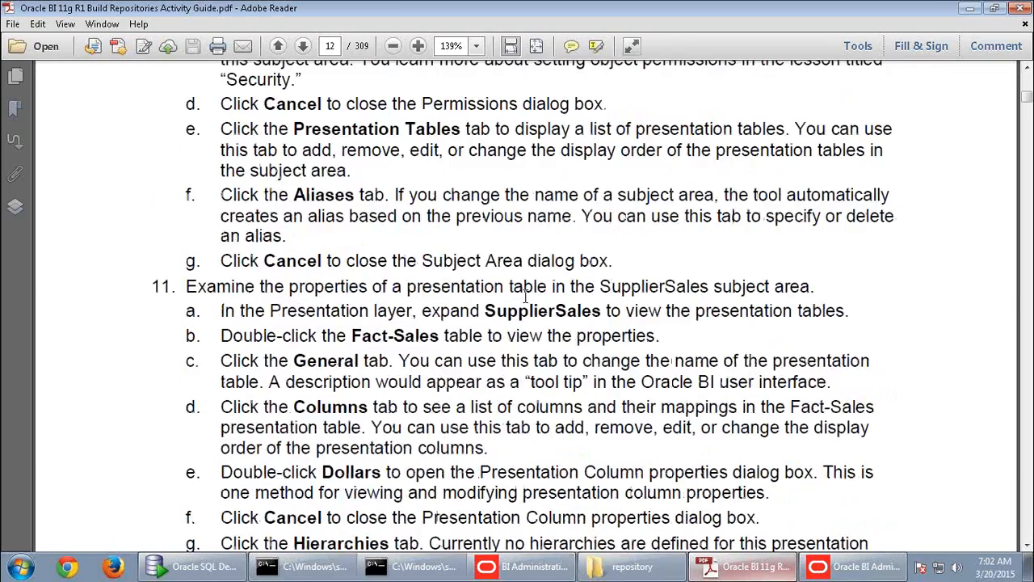
{"action": "scroll", "coordinate": [546, 321], "scroll_direction": "down", "scroll_amount": 20}
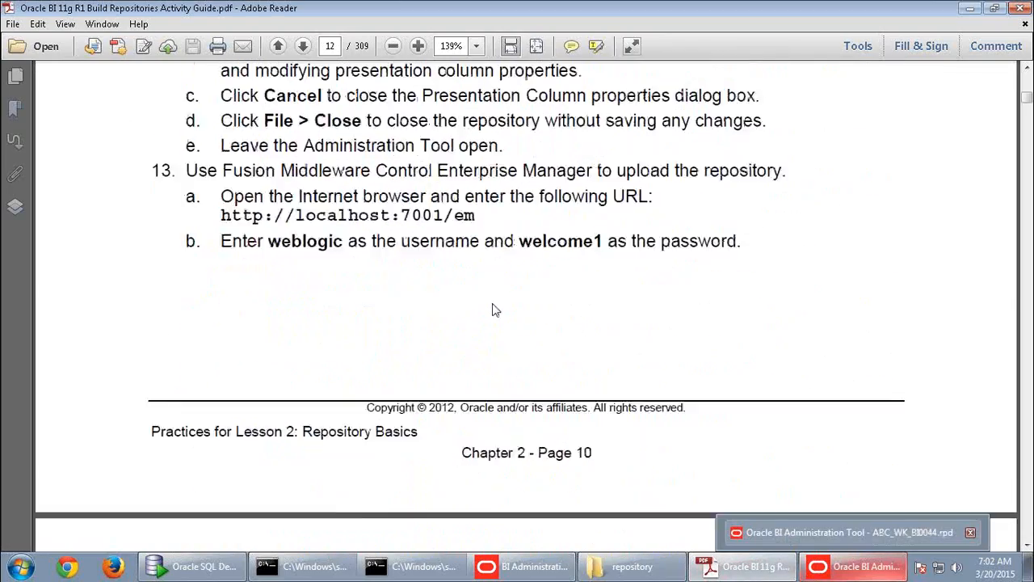
{"action": "scroll", "coordinate": [491, 303], "scroll_direction": "down", "scroll_amount": 10}
{"action": "key", "text": "alt+Tab"}
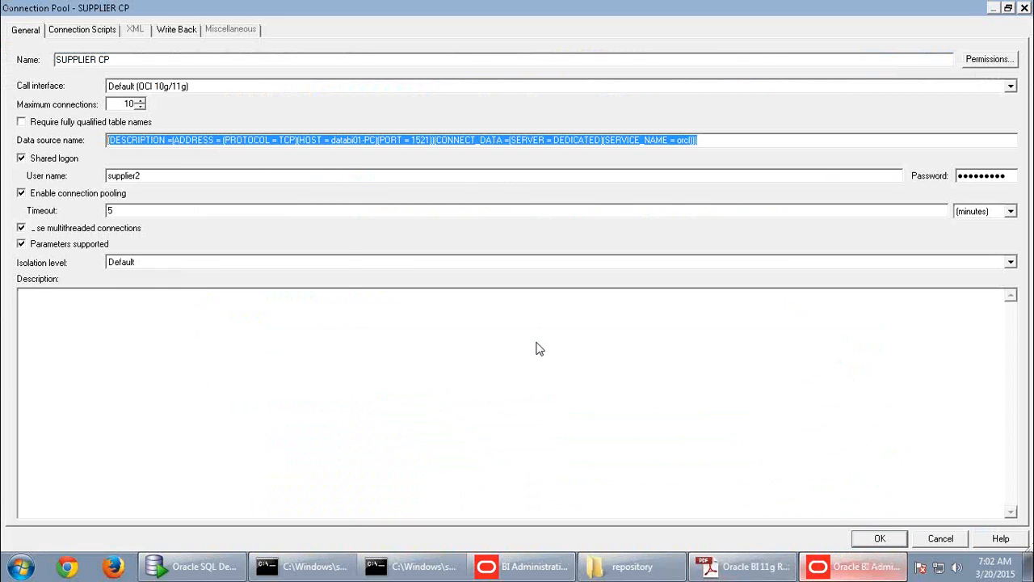
{"action": "left_click", "coordinate": [879, 538]}
- Preview D1_CALENDAR2's 474 rows from SUPPLIER2 through the SUPPLIER CP connection pool
{"action": "left_click", "coordinate": [768, 120]}
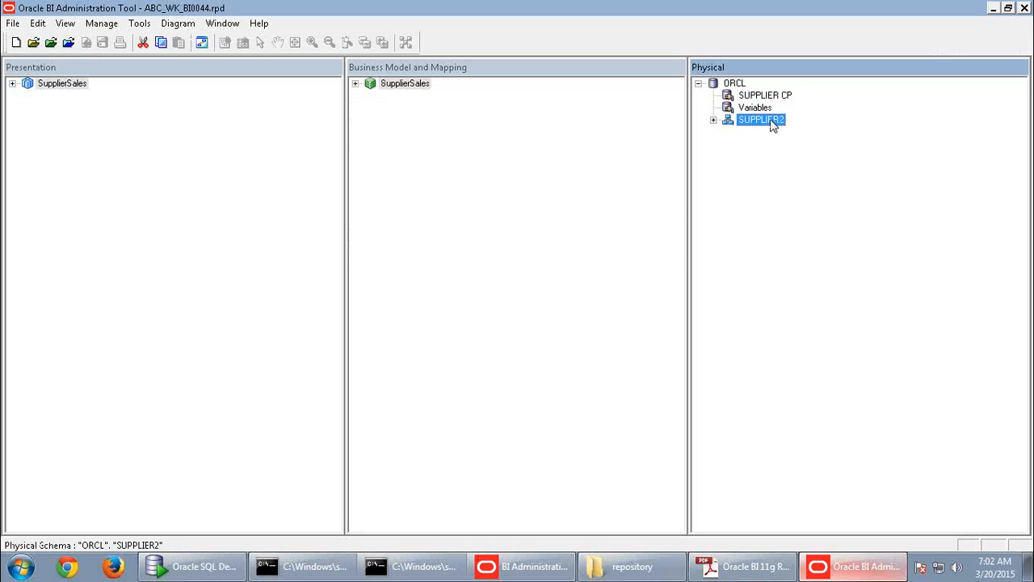
{"action": "left_click", "coordinate": [715, 120]}
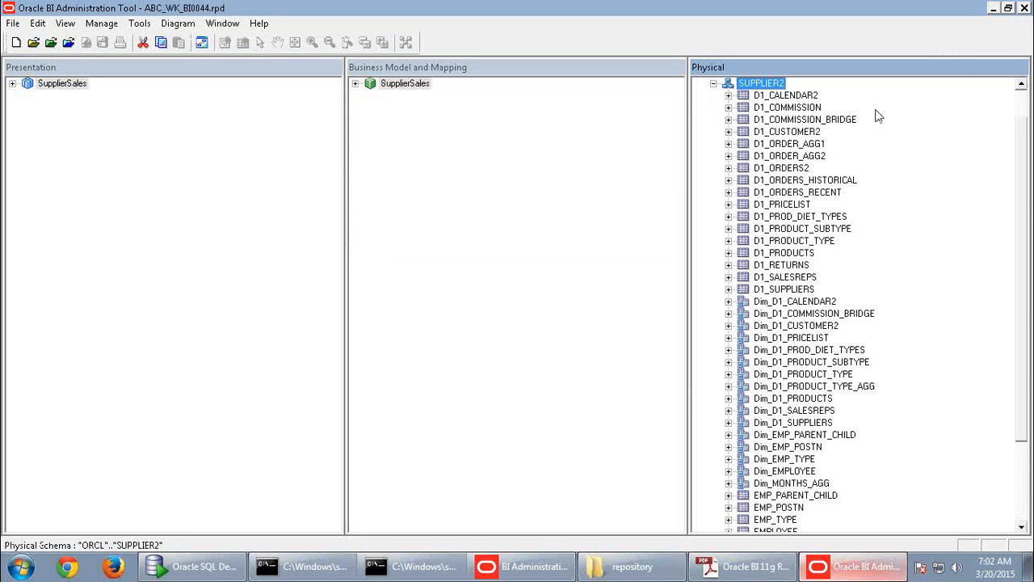
{"action": "left_click", "coordinate": [814, 95]}
{"action": "left_click", "coordinate": [813, 120]}
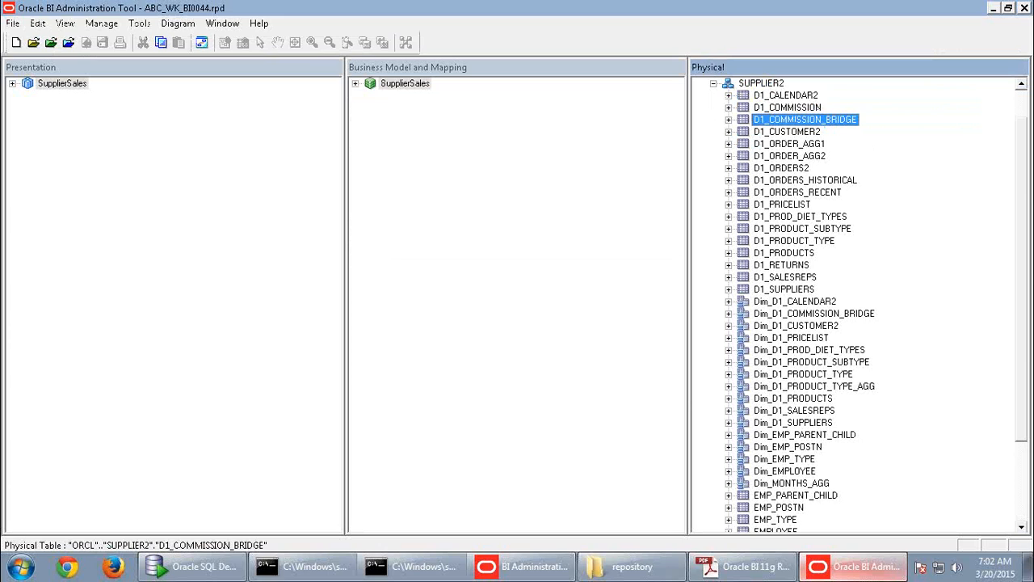
{"action": "mouse_move", "coordinate": [812, 97]}
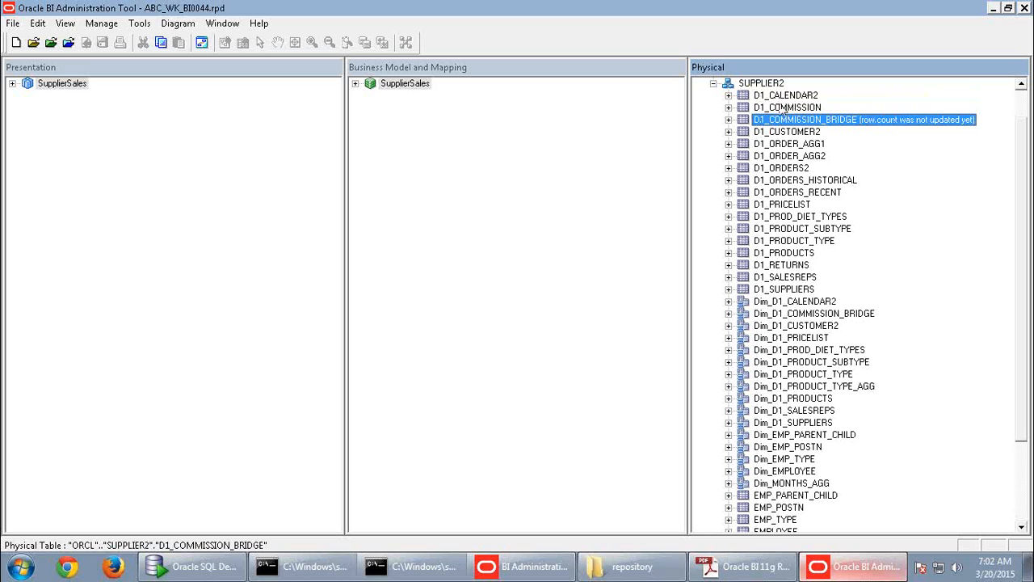
{"action": "right_click", "coordinate": [800, 97]}
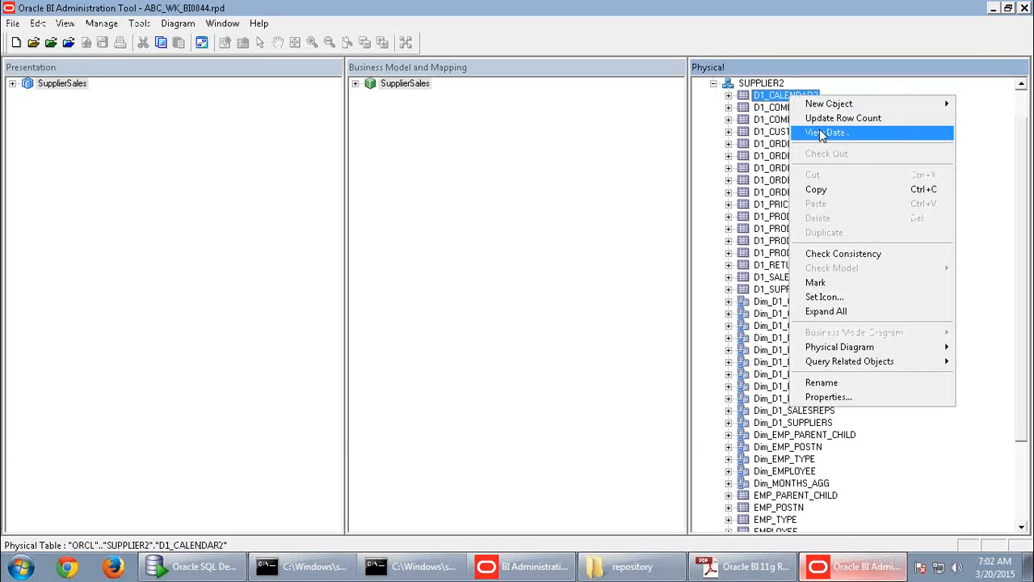
{"action": "left_click", "coordinate": [829, 133]}
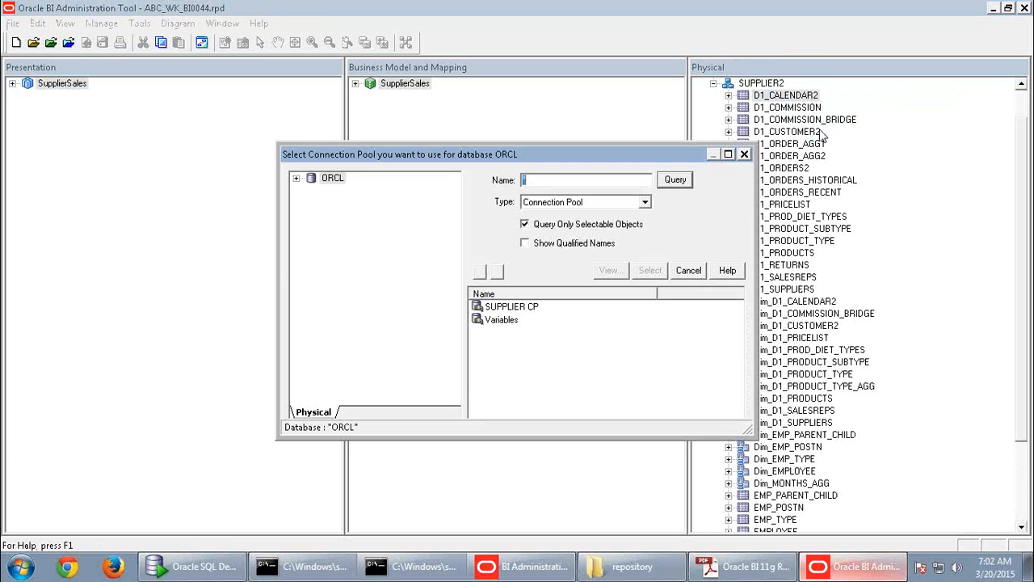
{"action": "left_click", "coordinate": [533, 310]}
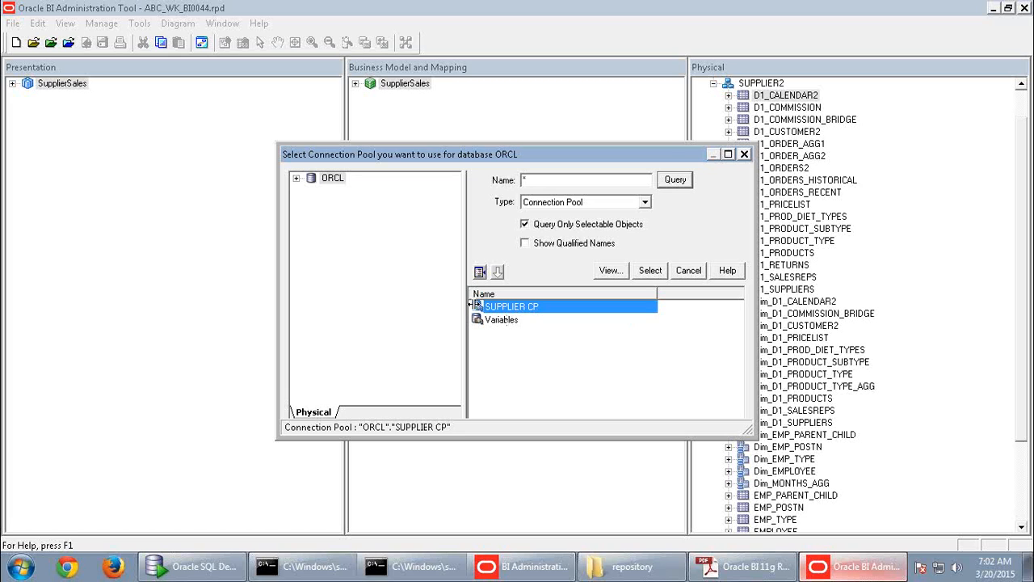
{"action": "left_click", "coordinate": [651, 270]}
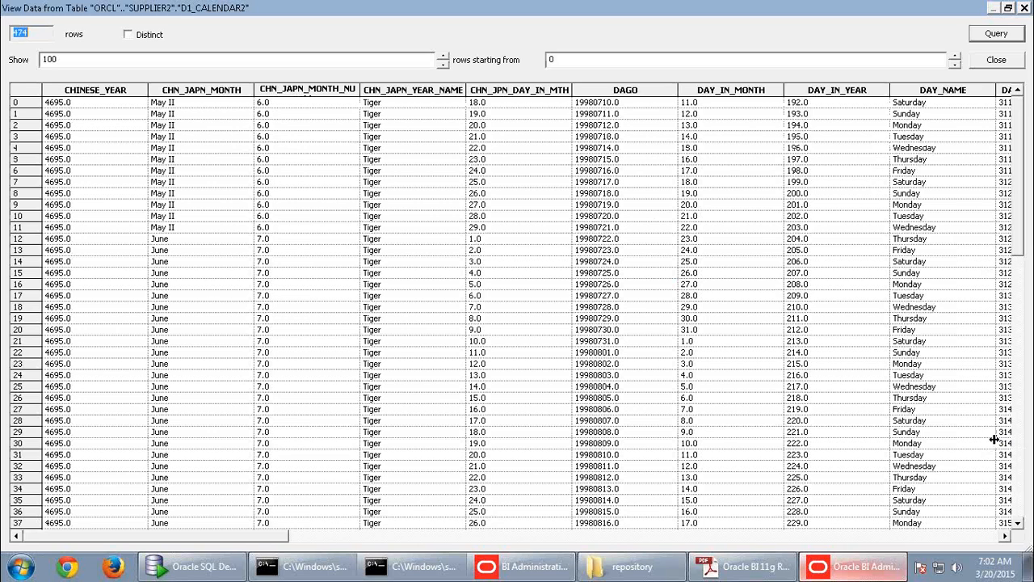
{"action": "left_click", "coordinate": [153, 568]}
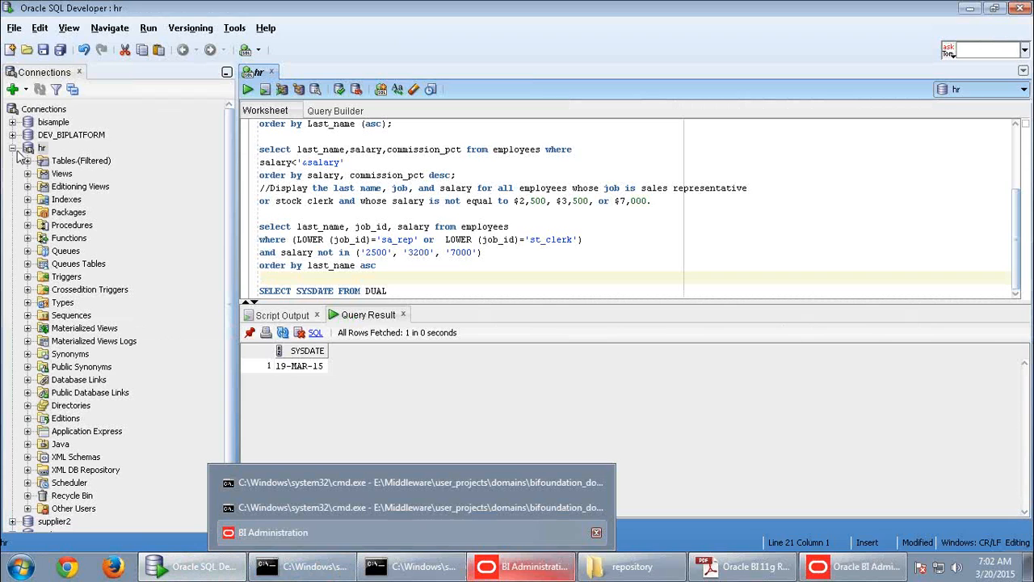
- Connect to the supplier2 database in SQL Developer using its password
{"action": "left_click", "coordinate": [12, 148]}
{"action": "left_click", "coordinate": [55, 161]}
{"action": "double_click", "coordinate": [55, 162]}
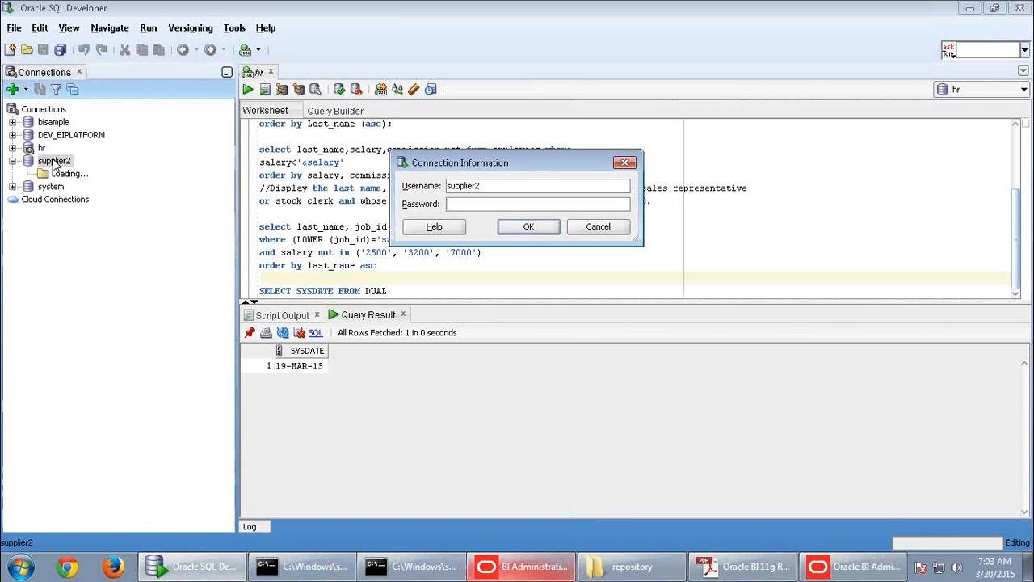
{"action": "left_click", "coordinate": [495, 204]}
{"action": "type", "text": "supplier2"}
{"action": "left_click", "coordinate": [528, 226]}
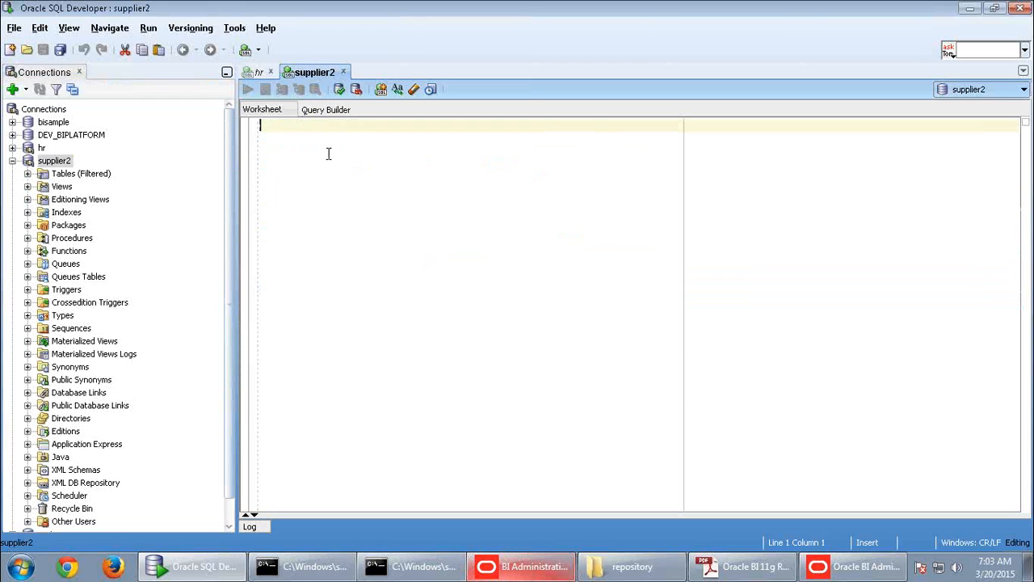
- Run select * from d1_calendar2 and enlarge the results grid to compare with the BI view
{"action": "type", "text": "s"}
{"action": "key", "text": "Escape"}
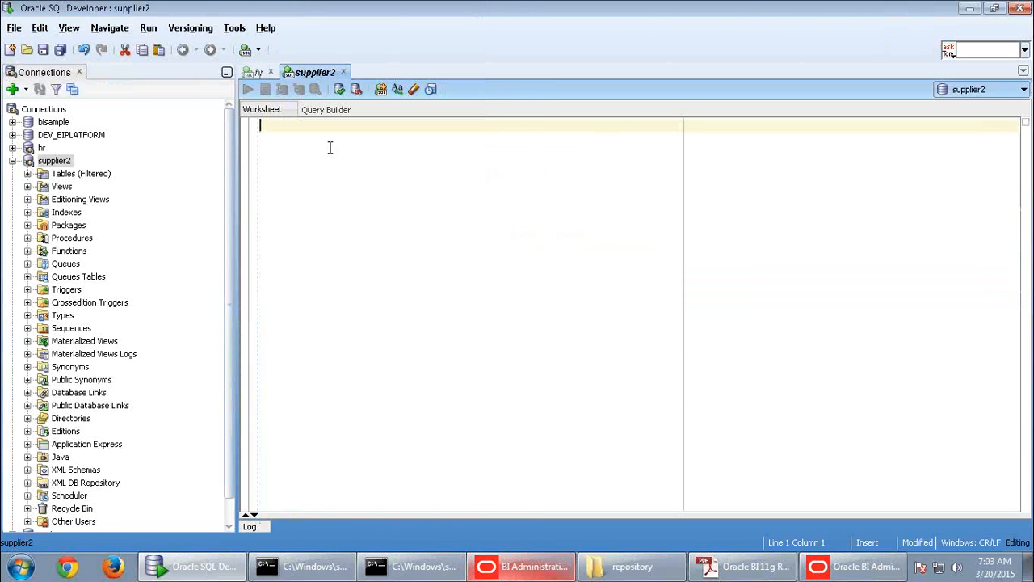
{"action": "type", "text": "elect "}
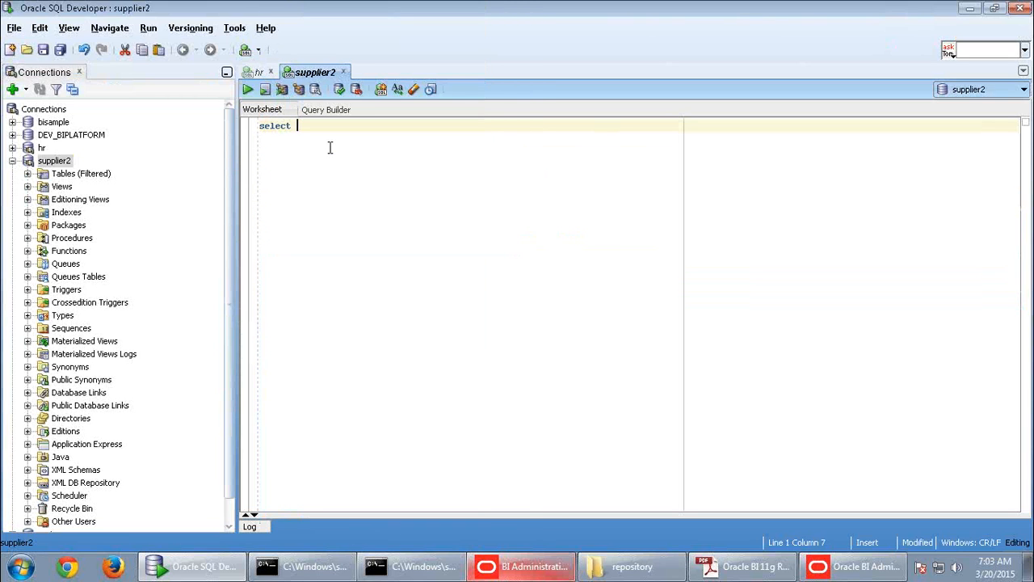
{"action": "type", "text": "* from d1_calendar2"}
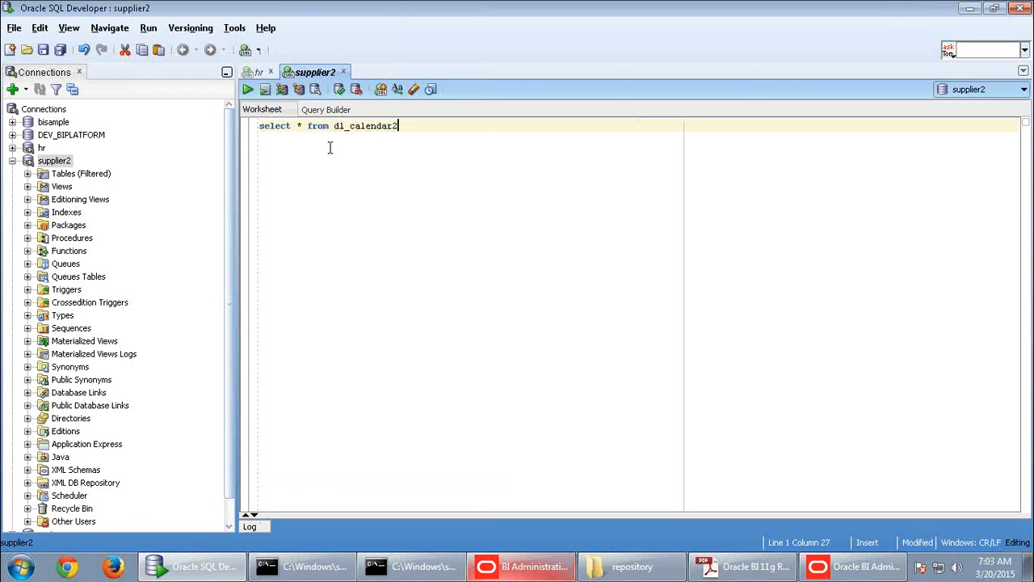
{"action": "left_click", "coordinate": [245, 91]}
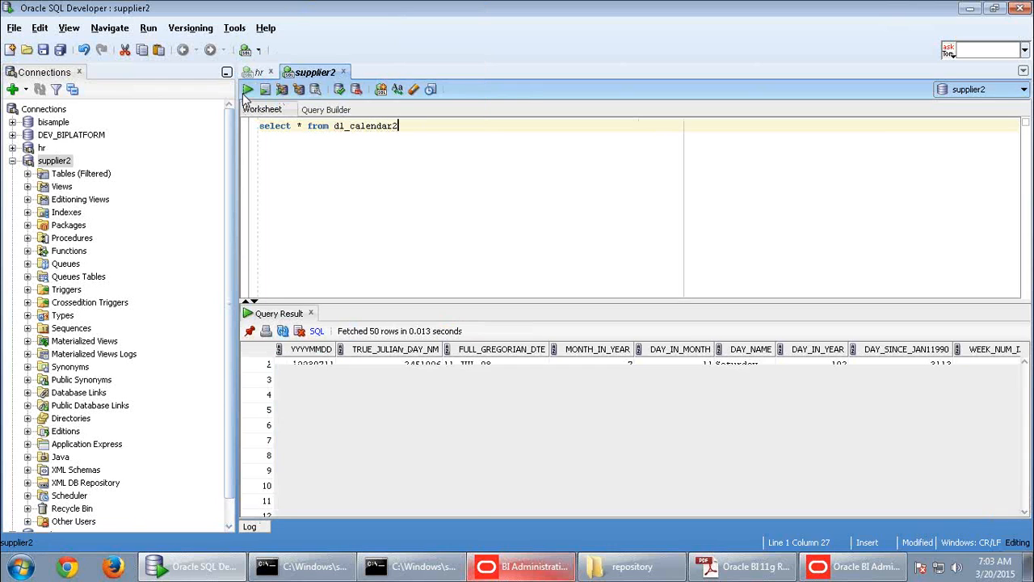
{"action": "left_click", "coordinate": [469, 395]}
{"action": "left_click_drag", "start_coordinate": [504, 303], "coordinate": [487, 188]}
{"action": "left_click_drag", "start_coordinate": [453, 517], "coordinate": [1016, 523]}
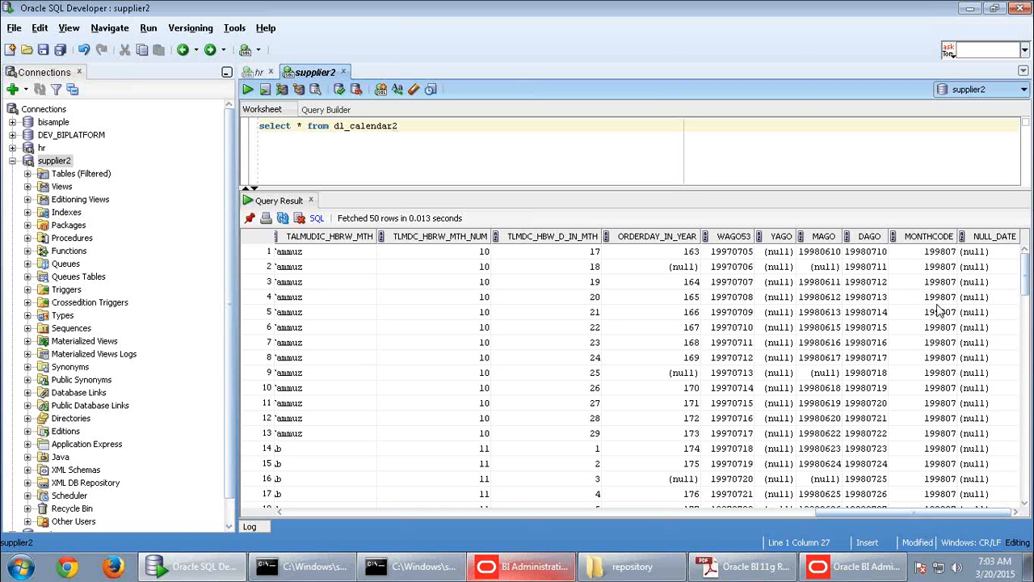
{"action": "left_click", "coordinate": [887, 573]}
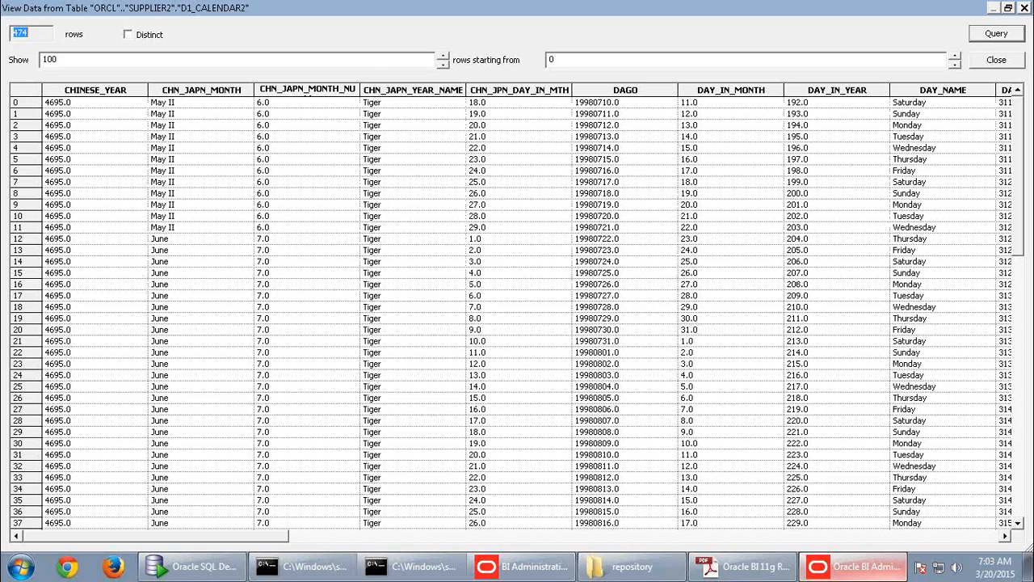
- Close the D1_CALENDAR2 View Data window
{"action": "left_click", "coordinate": [1023, 7]}
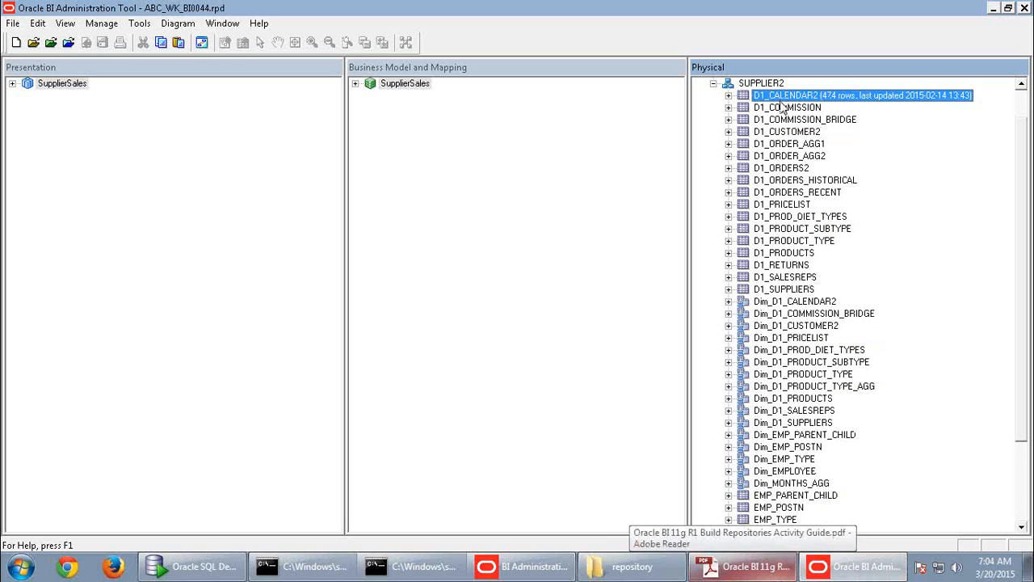
- Expand D1_CALENDAR2 and browse its columns, checking them against SQL Developer's query results
{"action": "left_click", "coordinate": [728, 96]}
{"action": "key", "text": "Down"}
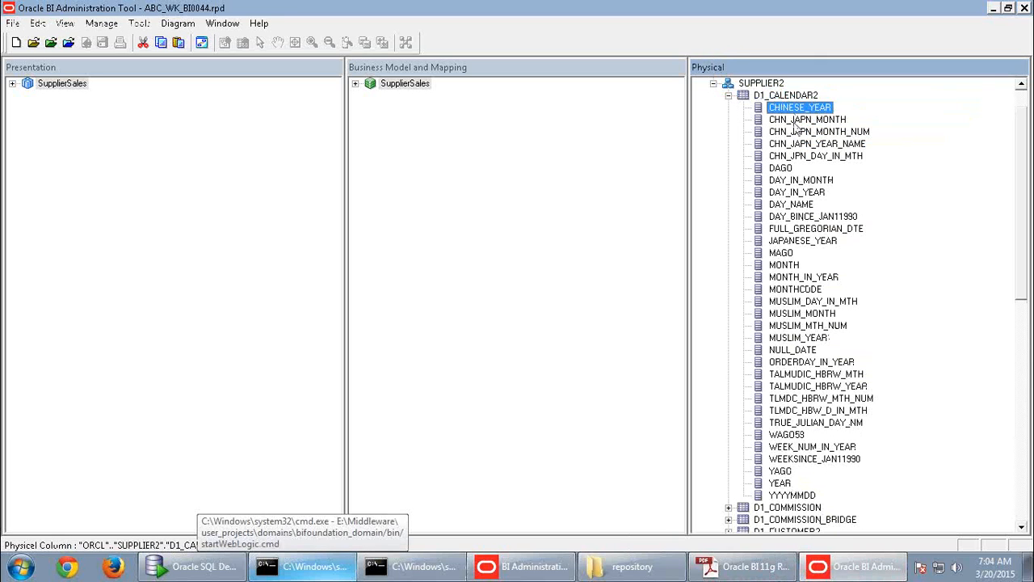
{"action": "key", "text": "Down"}
{"action": "key", "text": "Down"}
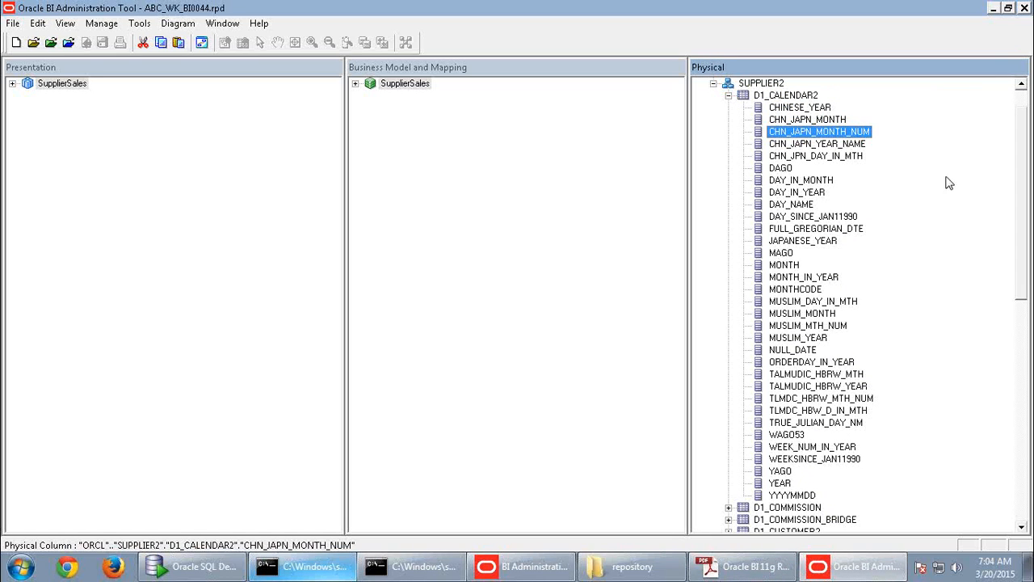
{"action": "left_click", "coordinate": [796, 108]}
{"action": "left_click", "coordinate": [780, 95]}
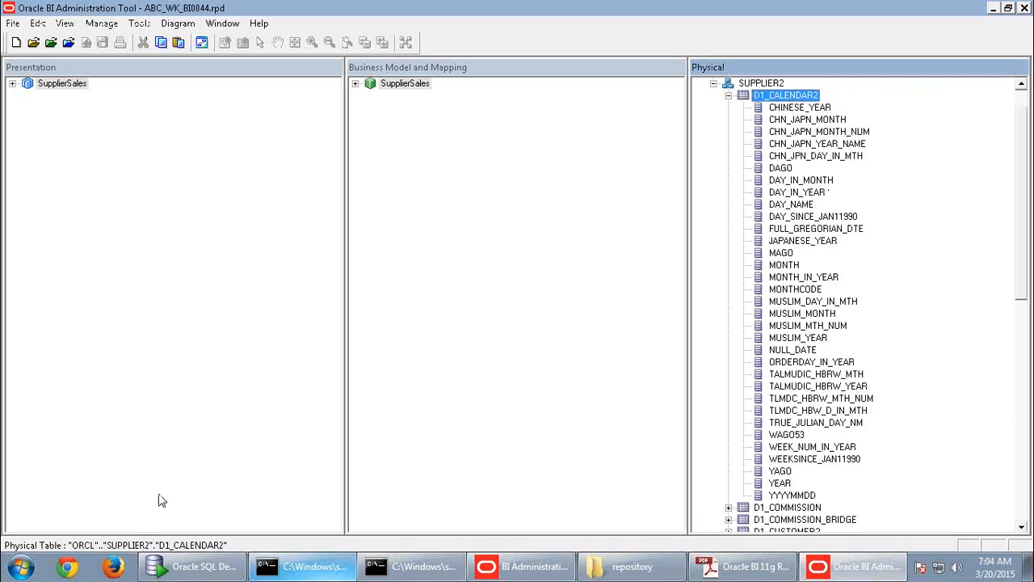
{"action": "left_click", "coordinate": [185, 568]}
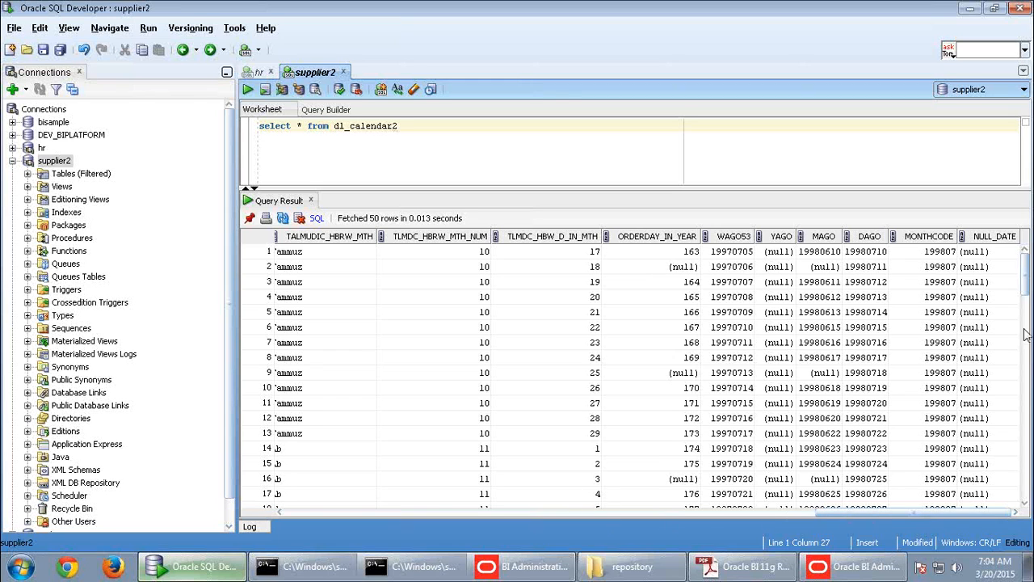
{"action": "mouse_move", "coordinate": [822, 570]}
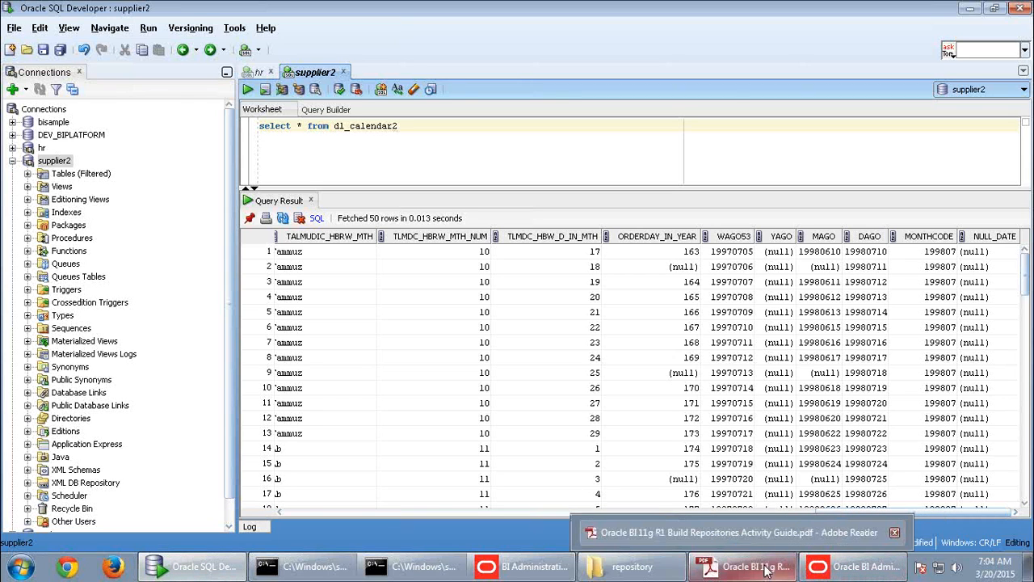
{"action": "left_click", "coordinate": [832, 569]}
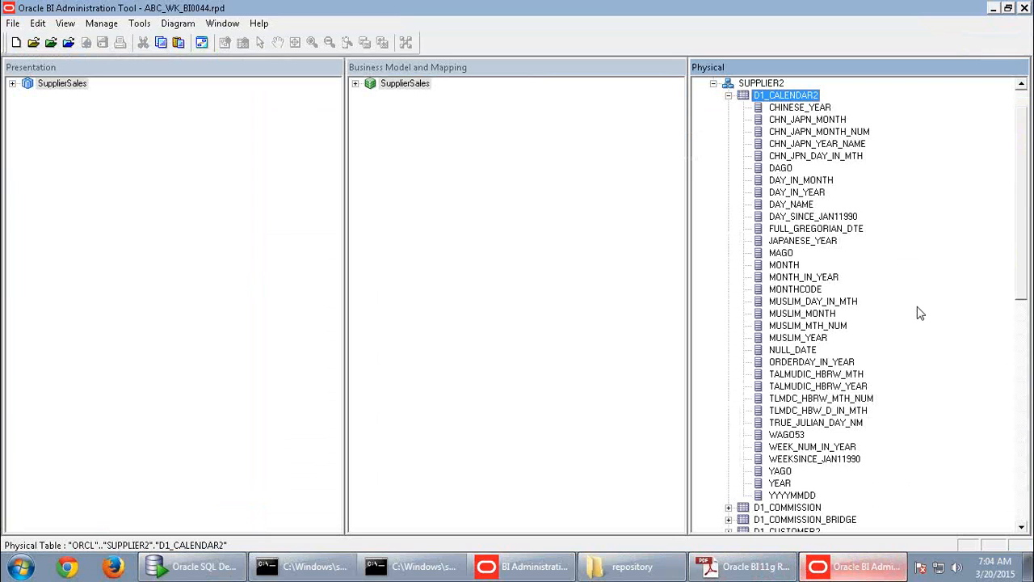
- Start a new physical column on D1_CALENDAR2, then cancel without creating it
{"action": "right_click", "coordinate": [779, 99]}
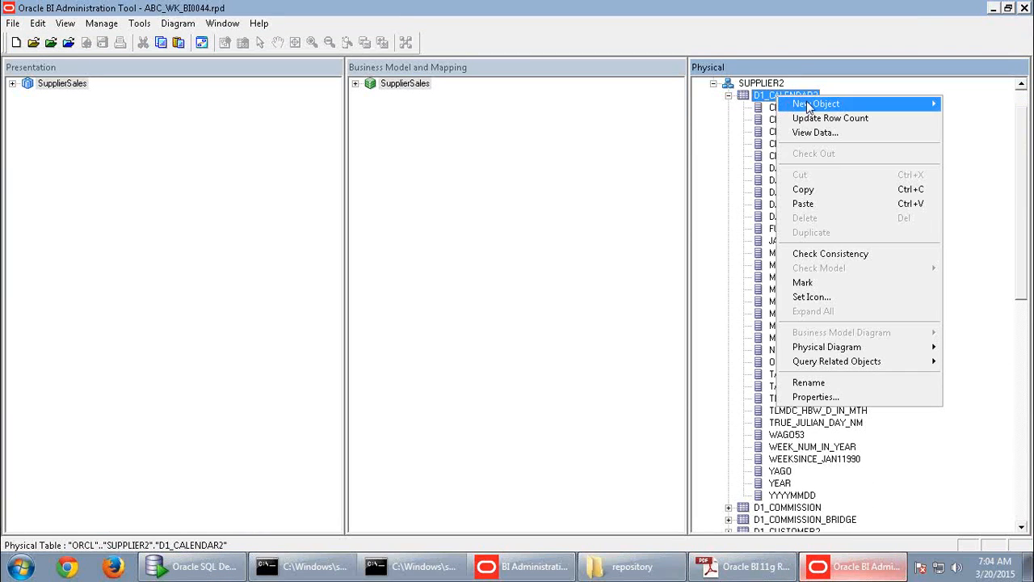
{"action": "mouse_move", "coordinate": [812, 107]}
{"action": "left_click", "coordinate": [723, 119]}
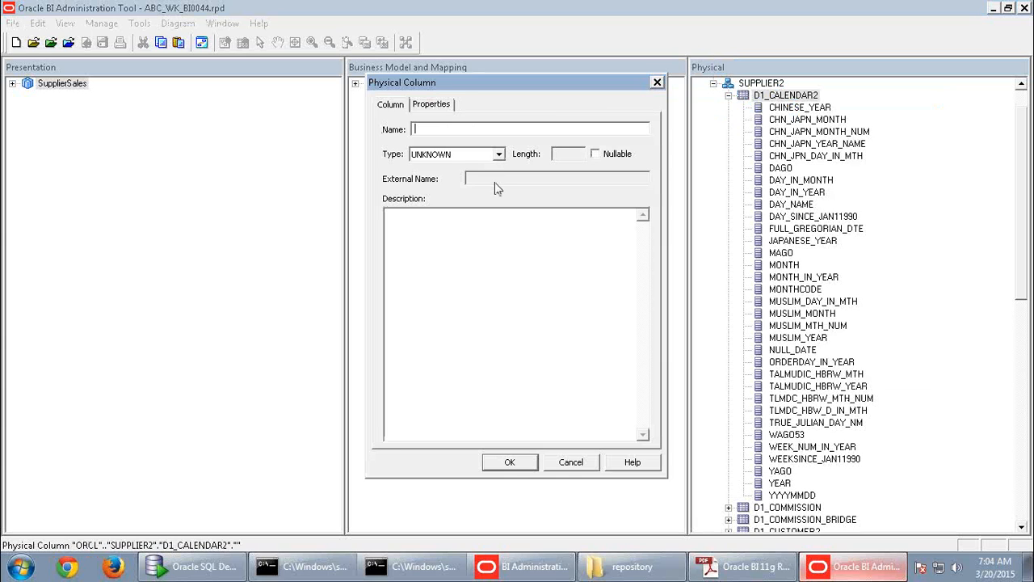
{"action": "left_click", "coordinate": [571, 461]}
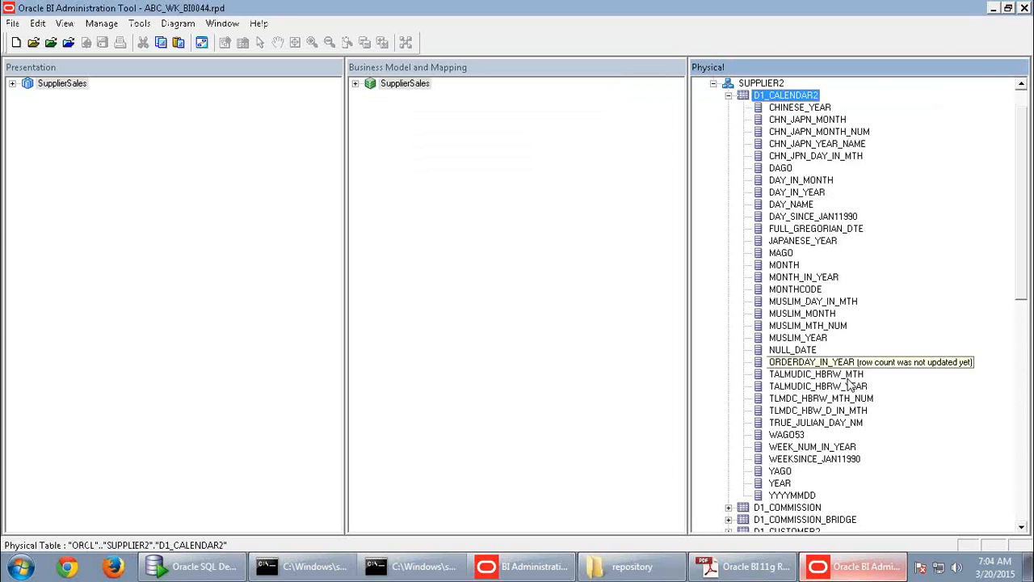
- Walk the physical tree from ORCL through SUPPLIER CP and SUPPLIER2 to D1_CALENDAR2's columns
{"action": "left_click", "coordinate": [786, 159]}
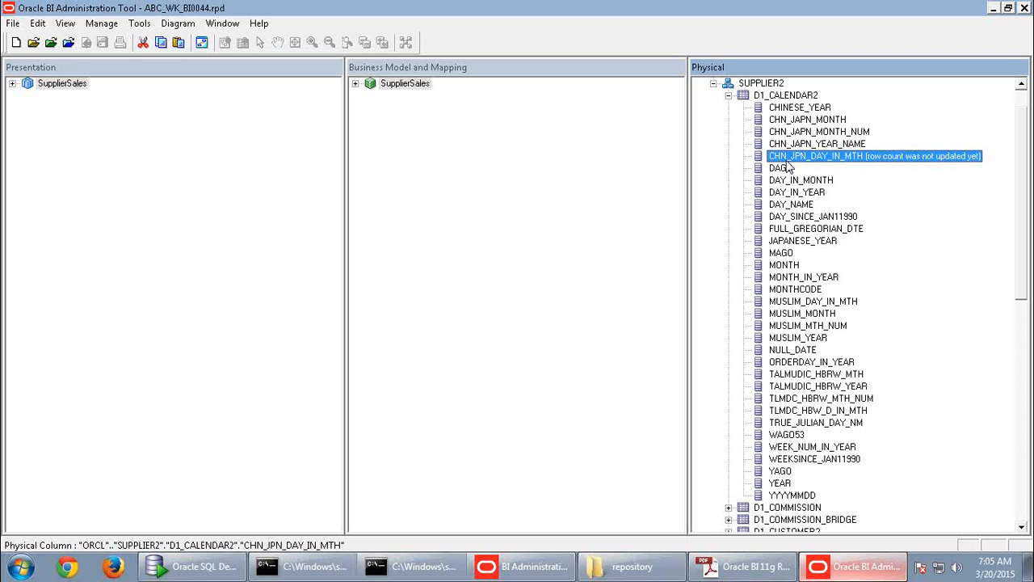
{"action": "scroll", "coordinate": [864, 219], "scroll_direction": "down", "scroll_amount": 2}
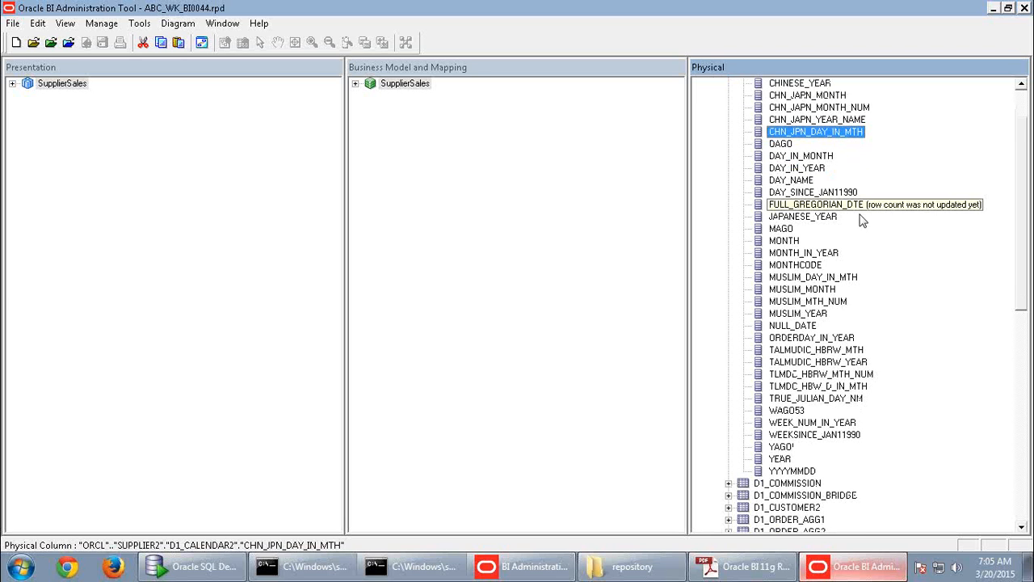
{"action": "left_click_drag", "start_coordinate": [1024, 265], "coordinate": [1024, 213]}
{"action": "left_click", "coordinate": [735, 84]}
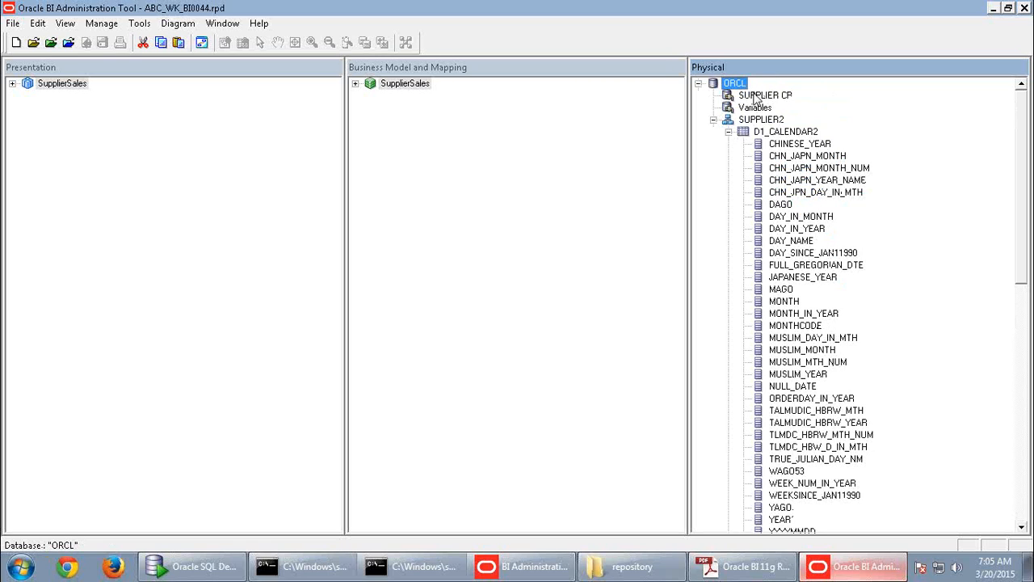
{"action": "left_click", "coordinate": [759, 97]}
{"action": "left_click", "coordinate": [760, 121]}
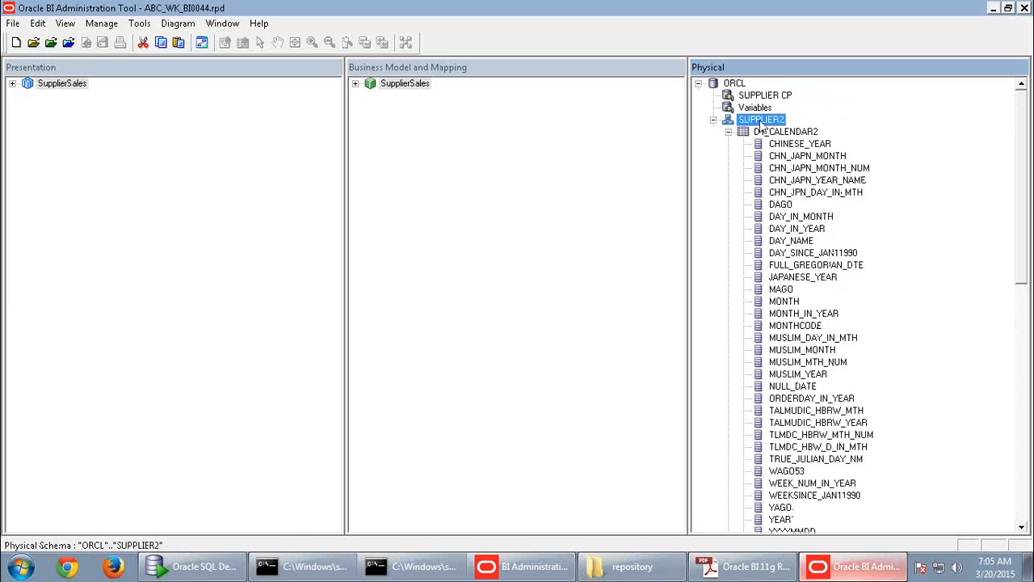
{"action": "left_click", "coordinate": [774, 132]}
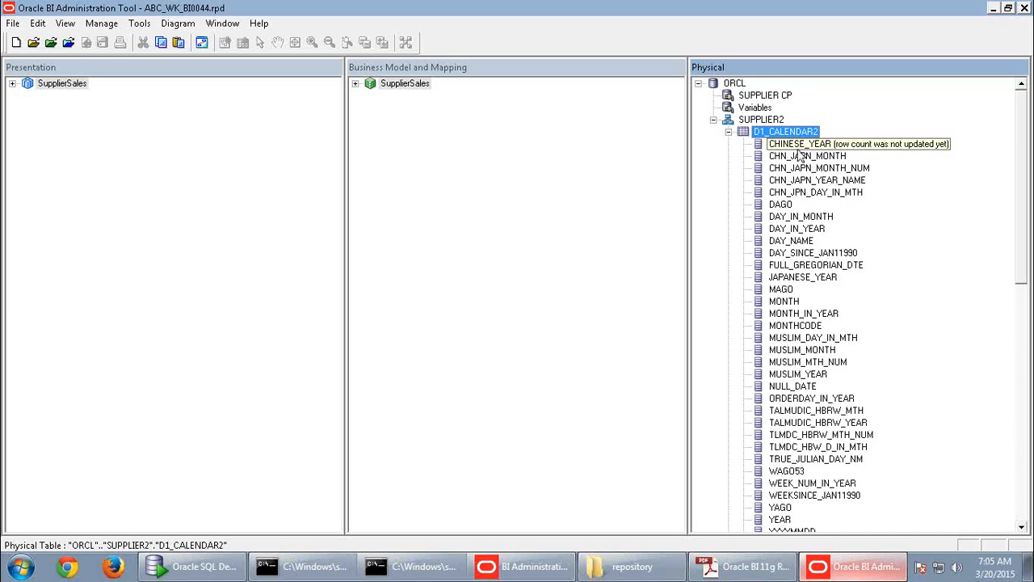
{"action": "left_click", "coordinate": [799, 144]}
{"action": "scroll", "coordinate": [905, 181], "scroll_direction": "down", "scroll_amount": 1}
{"action": "scroll", "coordinate": [905, 181], "scroll_direction": "down", "scroll_amount": 1}
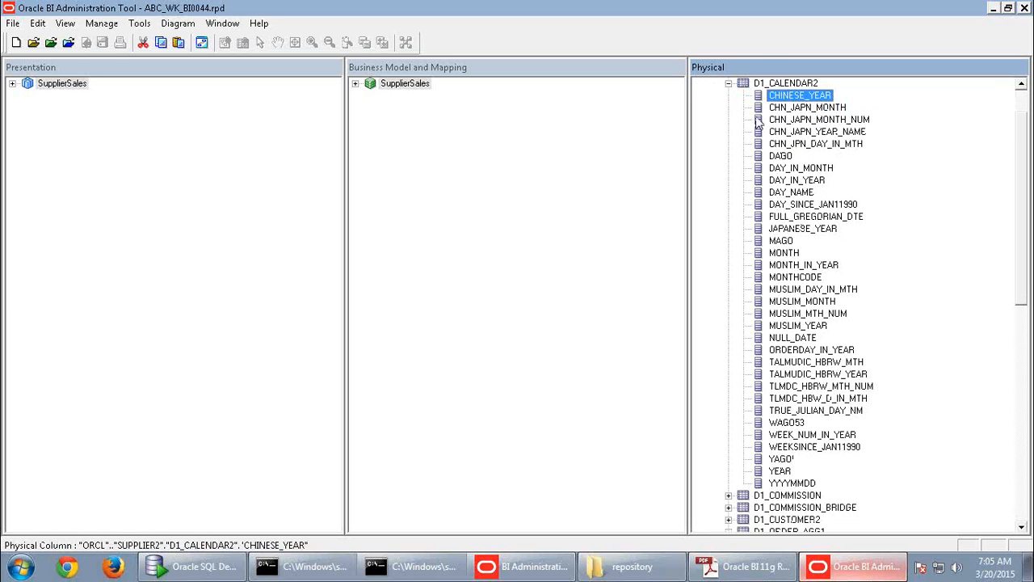
- Collapse D1_CALENDAR2 and bring up the context menu for the Dim_D1_CALENDAR2 alias
{"action": "left_click", "coordinate": [729, 84]}
{"action": "left_click", "coordinate": [795, 291]}
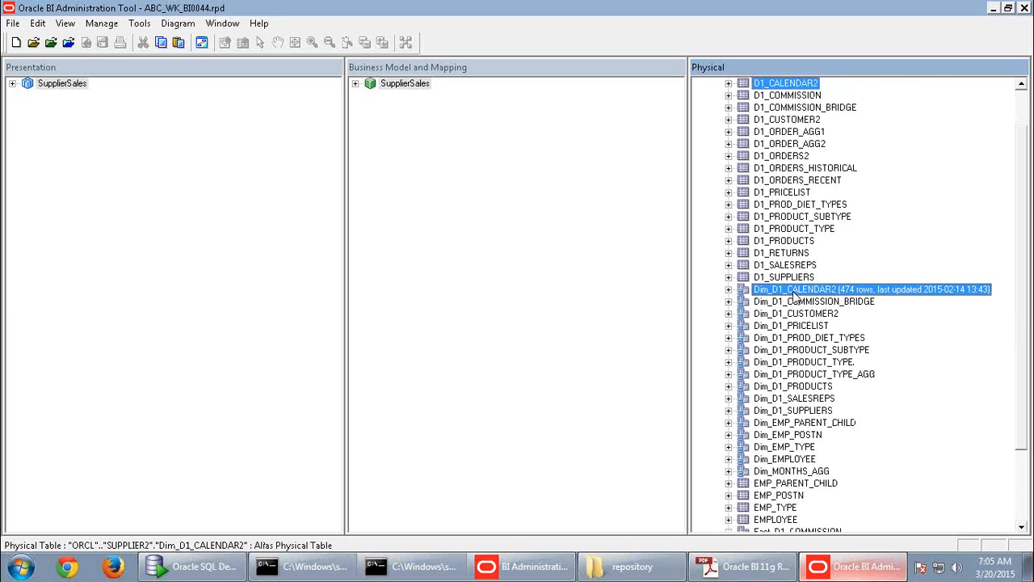
{"action": "right_click", "coordinate": [794, 295]}
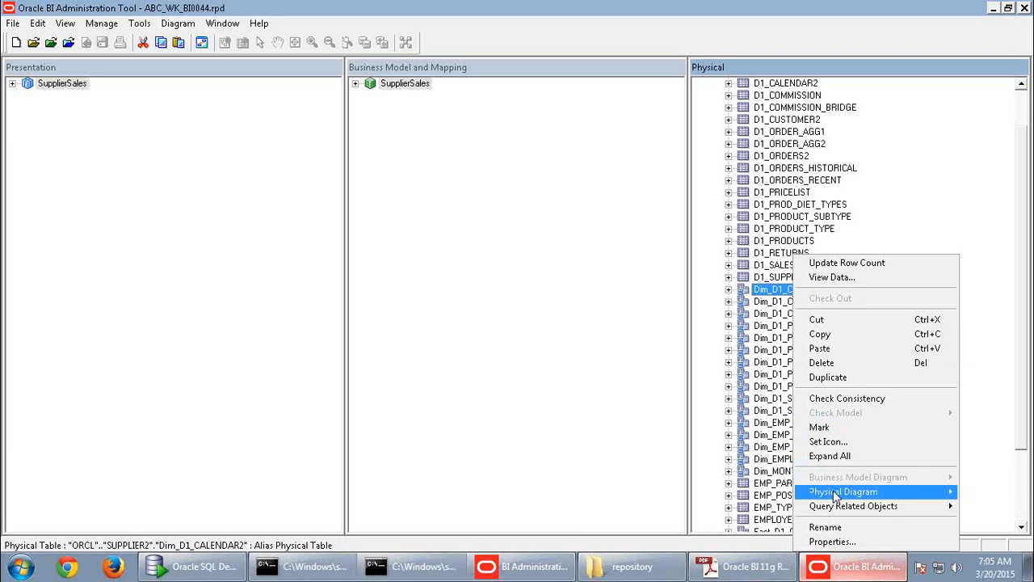
- Diagram Dim_D1_CALENDAR2 with its direct joins to the three order fact tables and reposition it
{"action": "mouse_move", "coordinate": [836, 494]}
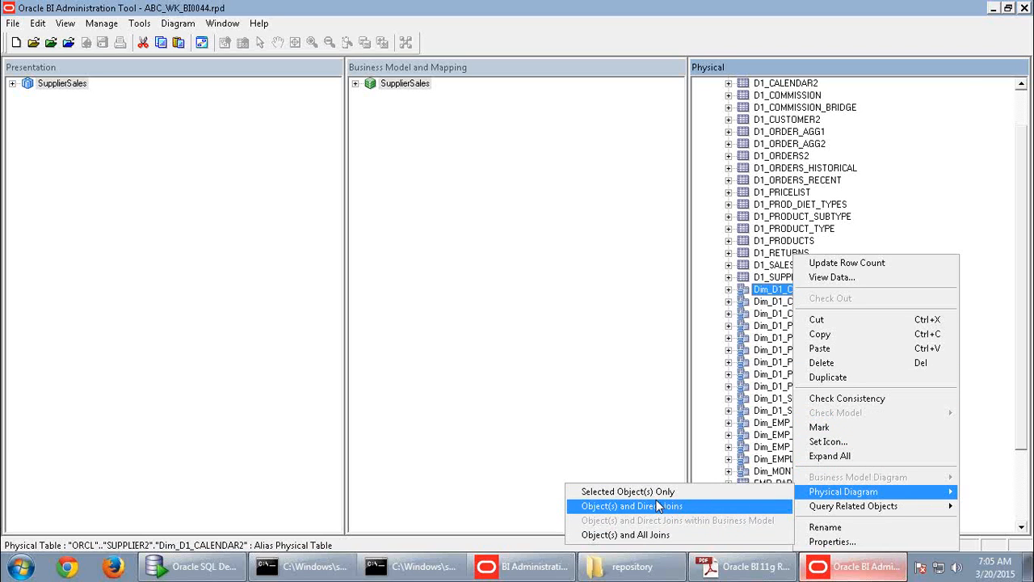
{"action": "left_click", "coordinate": [660, 506]}
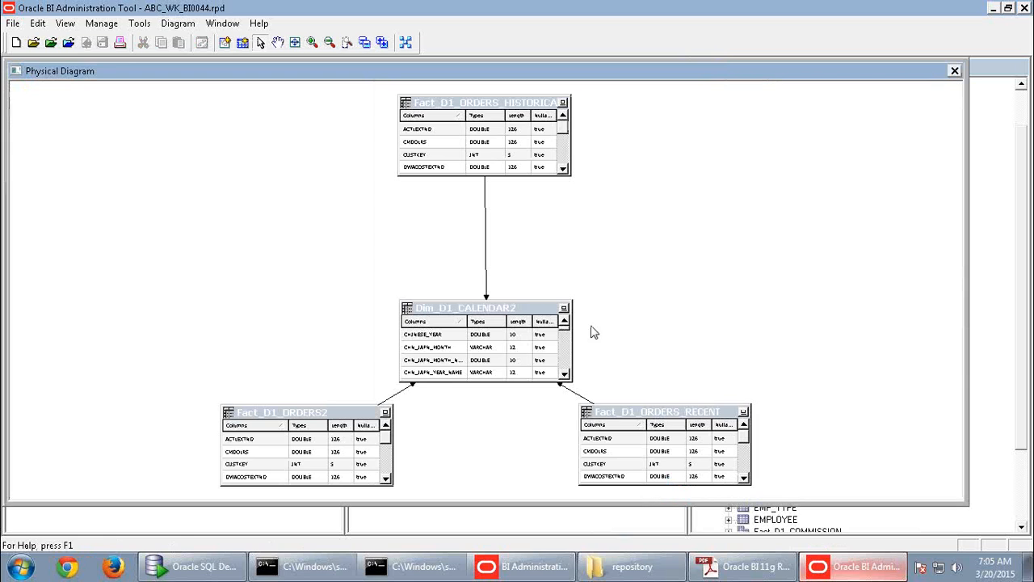
{"action": "left_click_drag", "start_coordinate": [535, 310], "coordinate": [543, 274]}
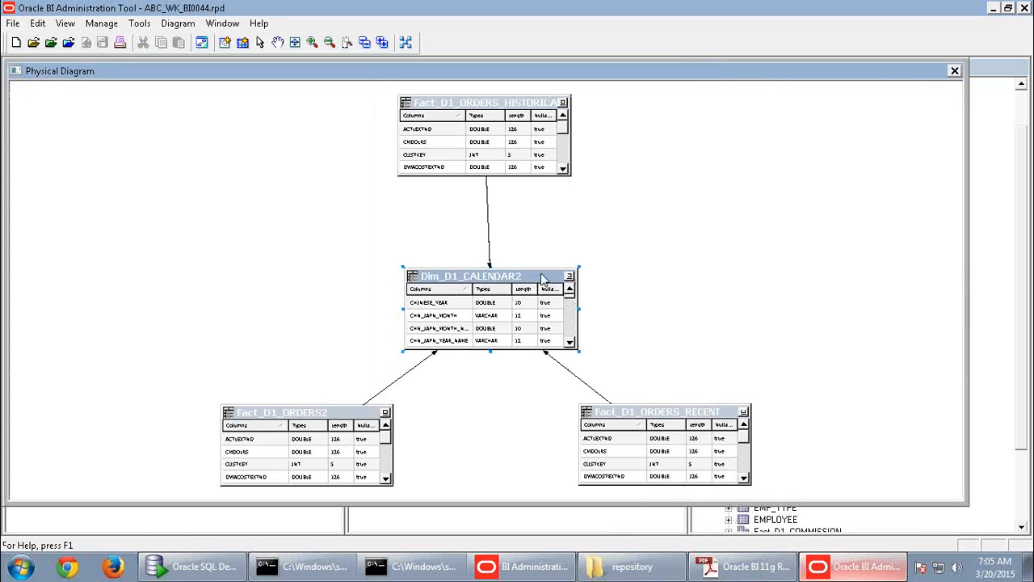
{"action": "left_click", "coordinate": [671, 261]}
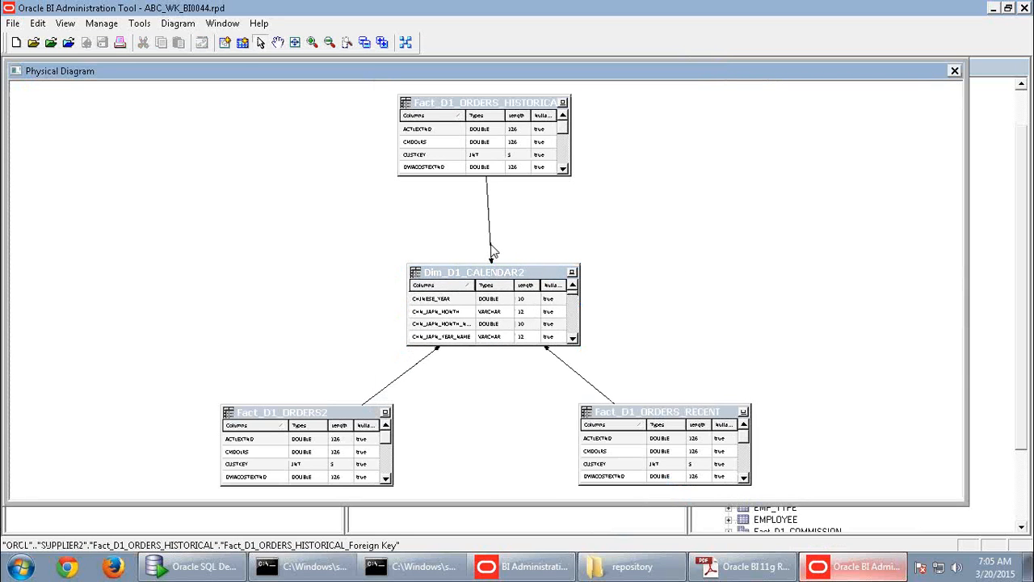
- Review the Fact_D1_ORDERS_HISTORICAL foreign key YYYYMMDD = PERIODKEY, then cancel without changes
{"action": "double_click", "coordinate": [489, 252]}
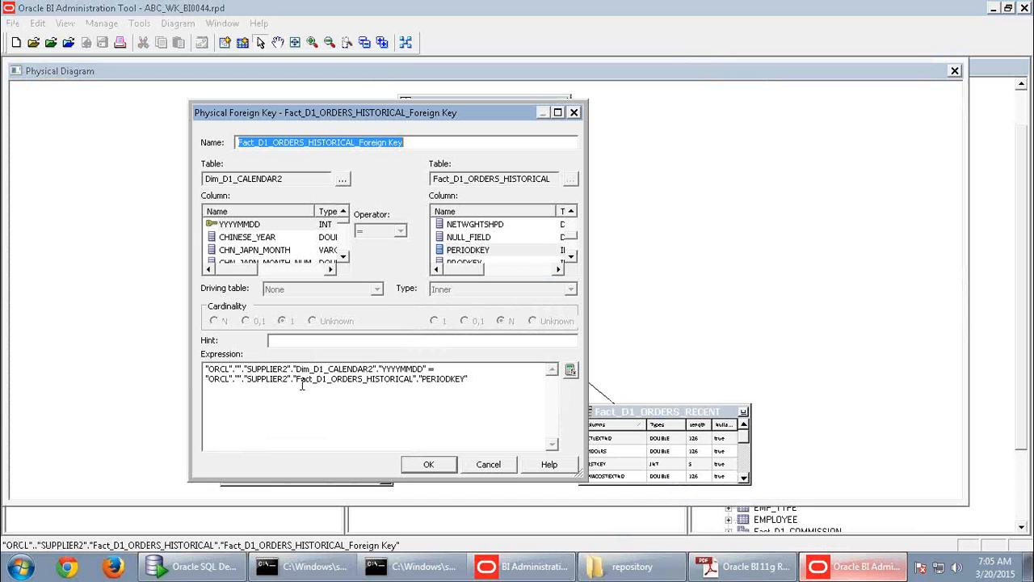
{"action": "left_click", "coordinate": [310, 370]}
{"action": "left_click_drag", "start_coordinate": [310, 369], "coordinate": [429, 363]}
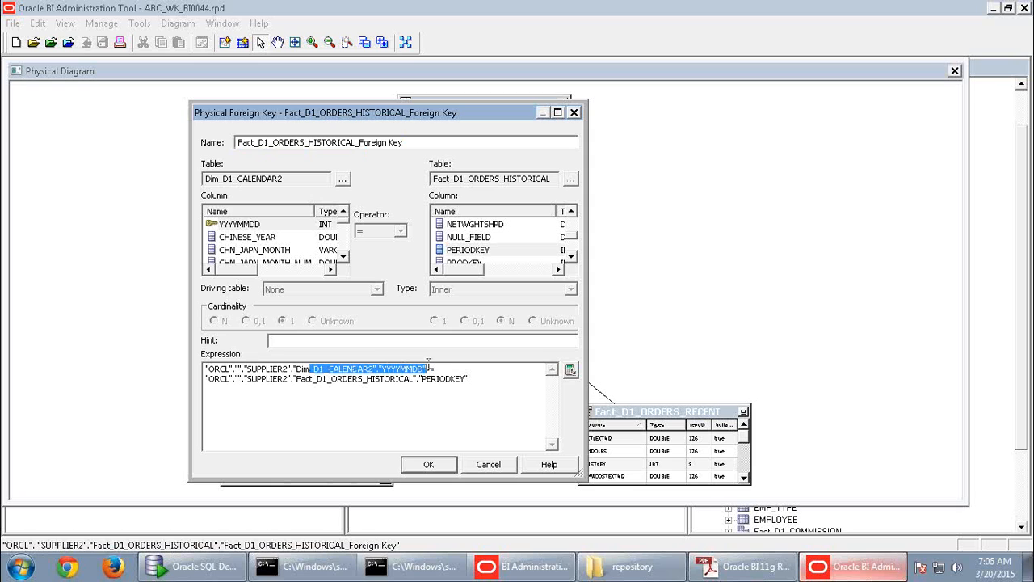
{"action": "left_click_drag", "start_coordinate": [291, 379], "coordinate": [467, 378]}
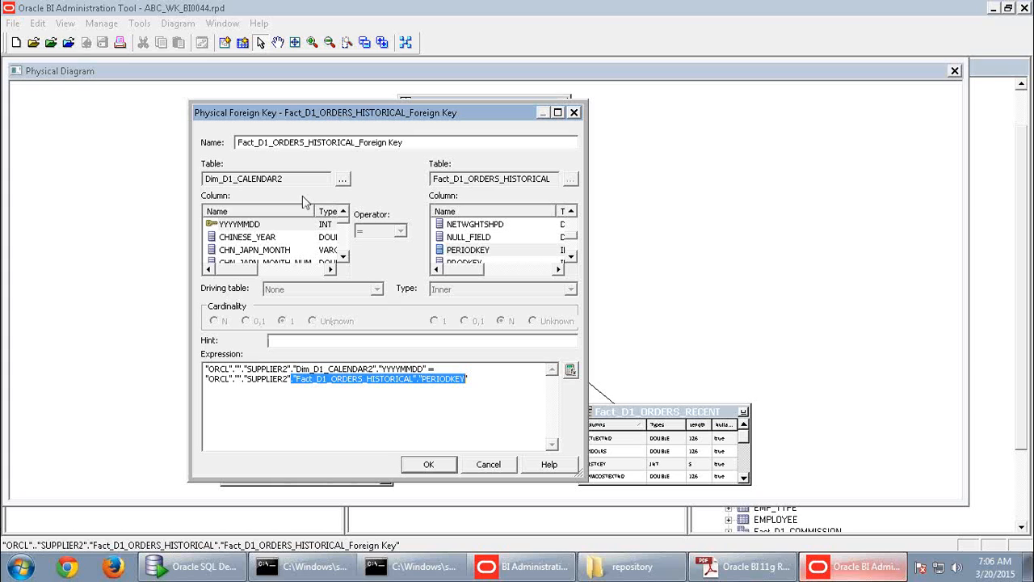
{"action": "left_click", "coordinate": [500, 253]}
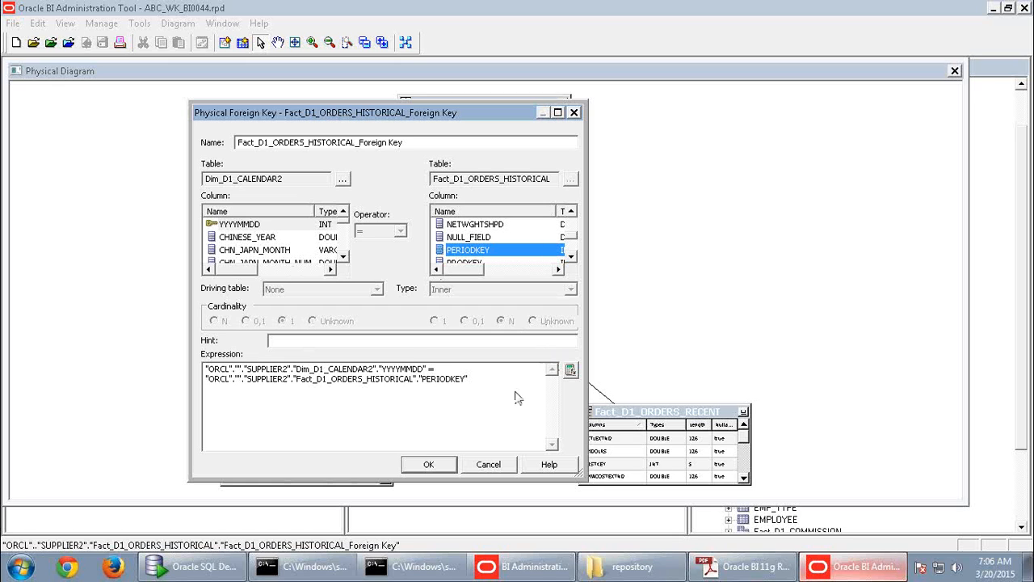
{"action": "left_click", "coordinate": [483, 471]}
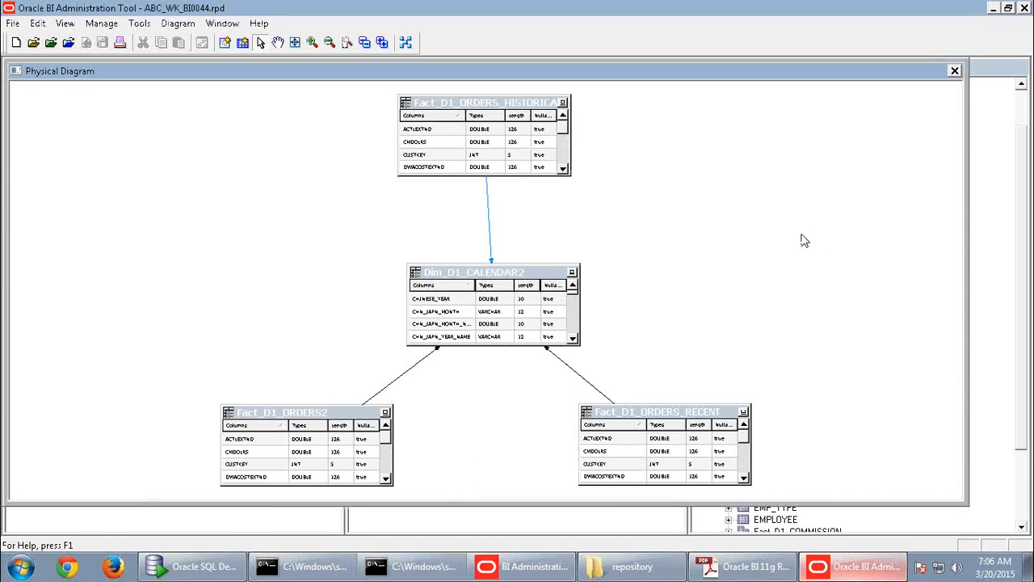
{"action": "double_click", "coordinate": [587, 382]}
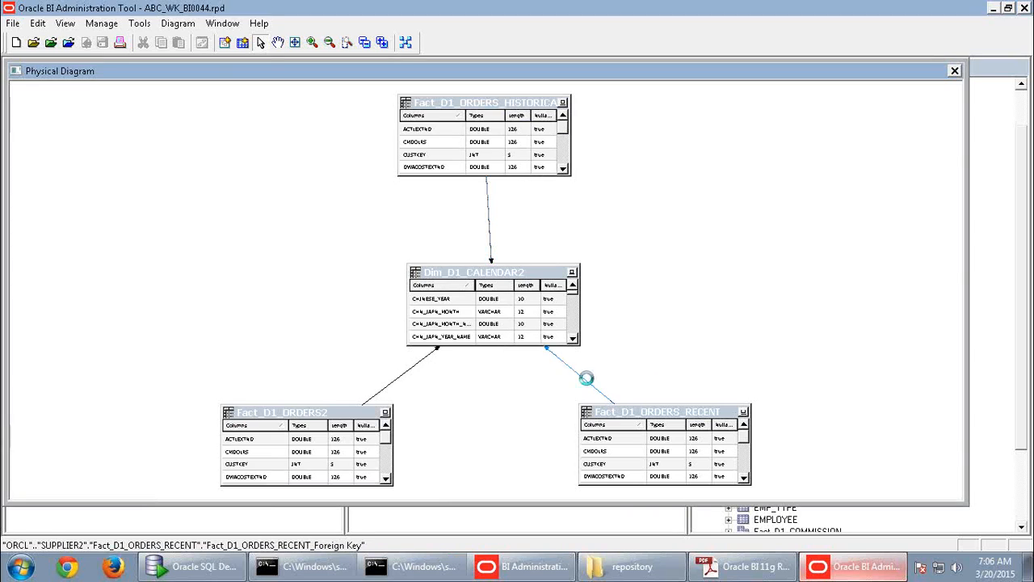
{"action": "left_click_drag", "start_coordinate": [468, 380], "coordinate": [188, 365]}
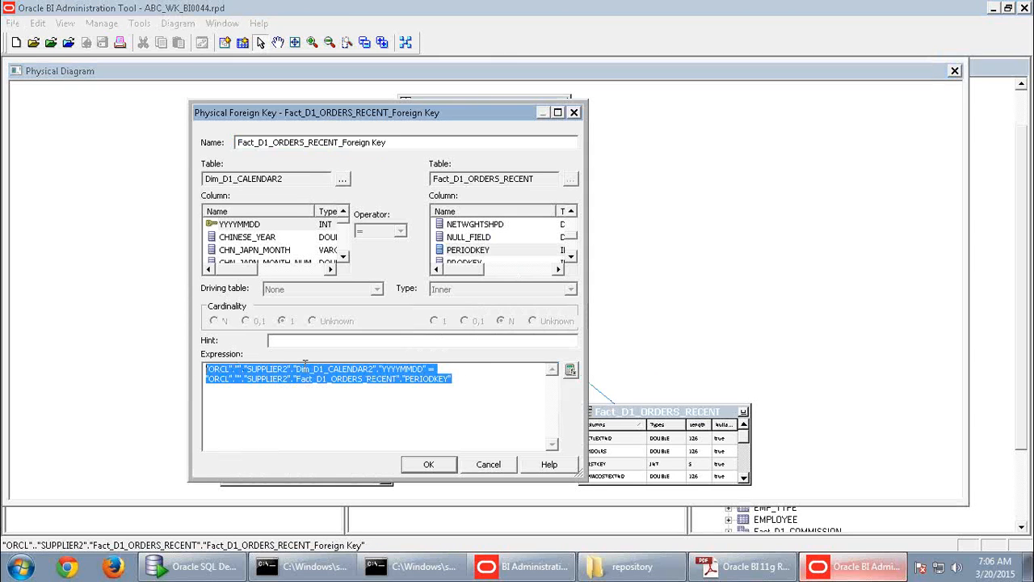
{"action": "left_click", "coordinate": [570, 369]}
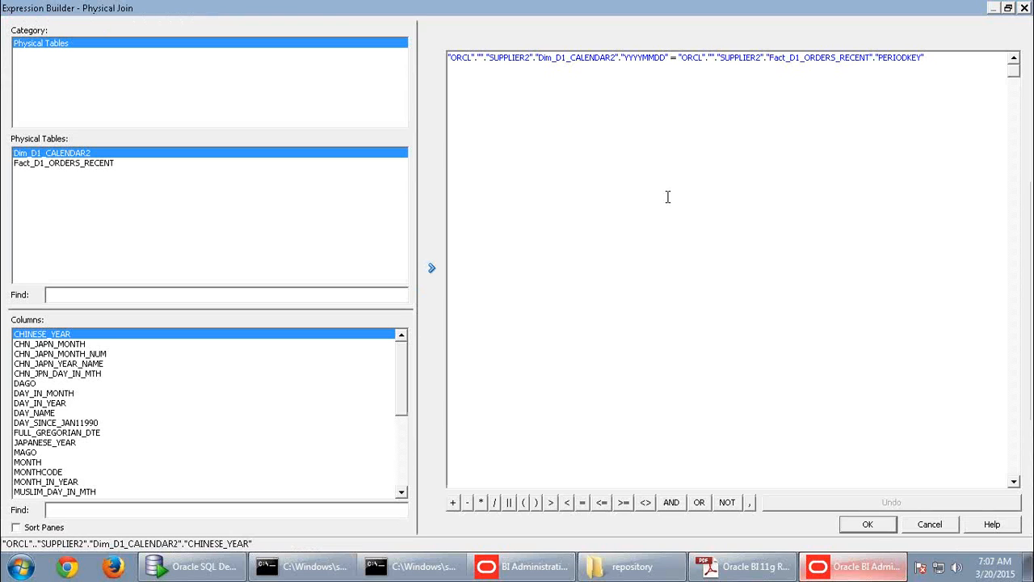
{"action": "left_click_drag", "start_coordinate": [960, 59], "coordinate": [431, 62]}
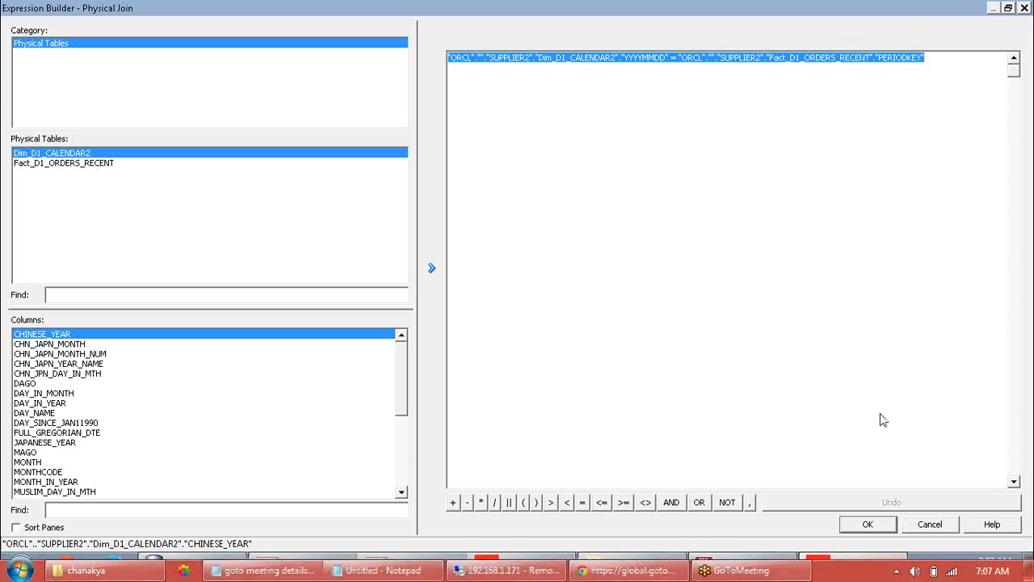
{"action": "left_click", "coordinate": [723, 400]}
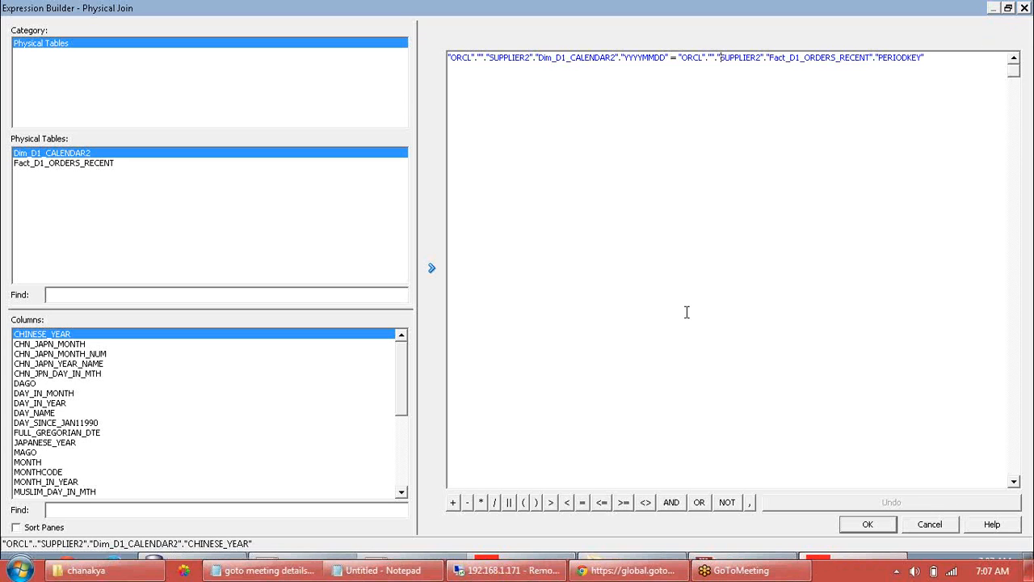
{"action": "left_click", "coordinate": [937, 521]}
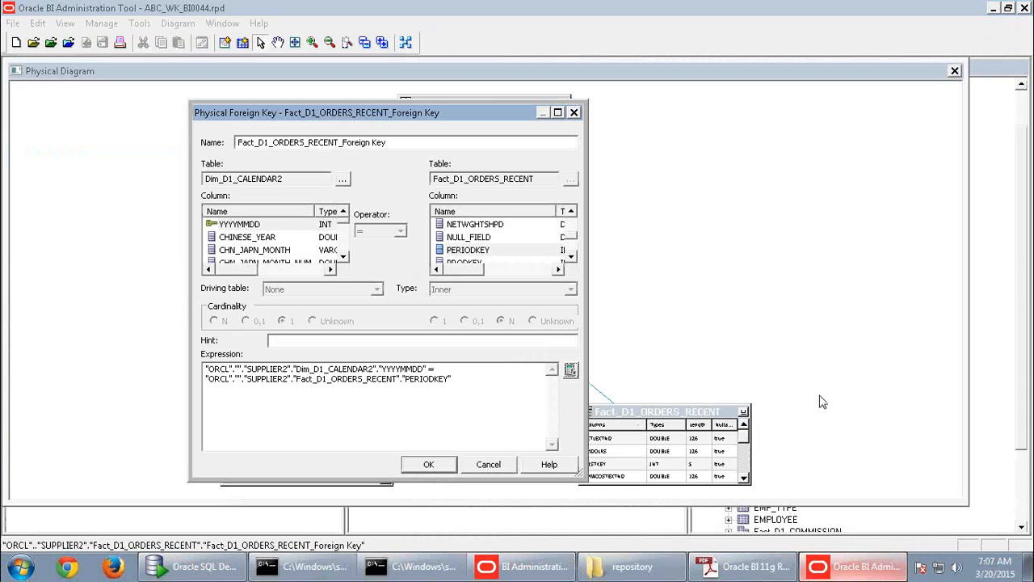
{"action": "left_click", "coordinate": [488, 466]}
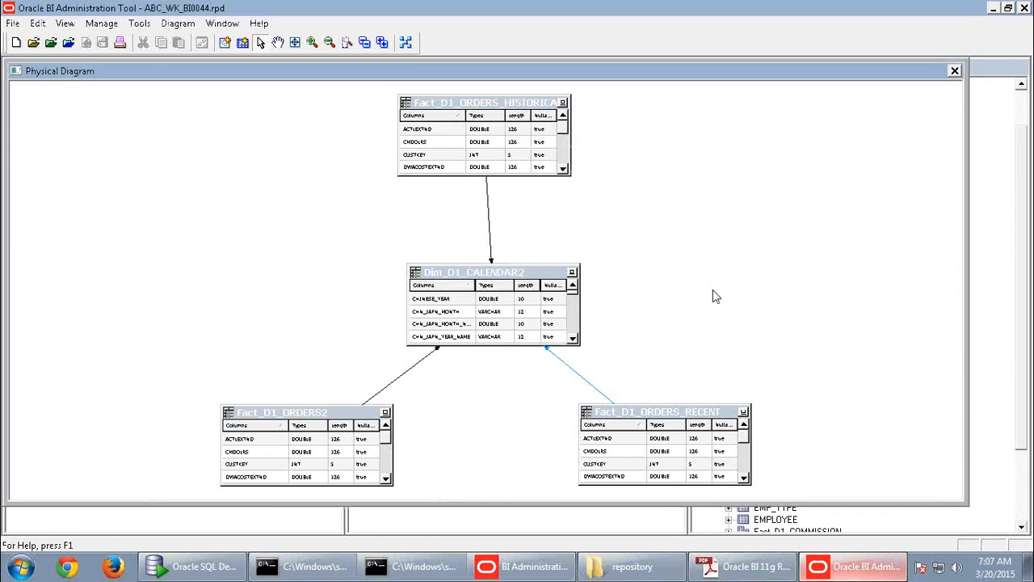
- Close the Physical Diagram, dismiss Dim_D1_CALENDAR2's context menu unused, and select SupplierSales
{"action": "left_click", "coordinate": [955, 71]}
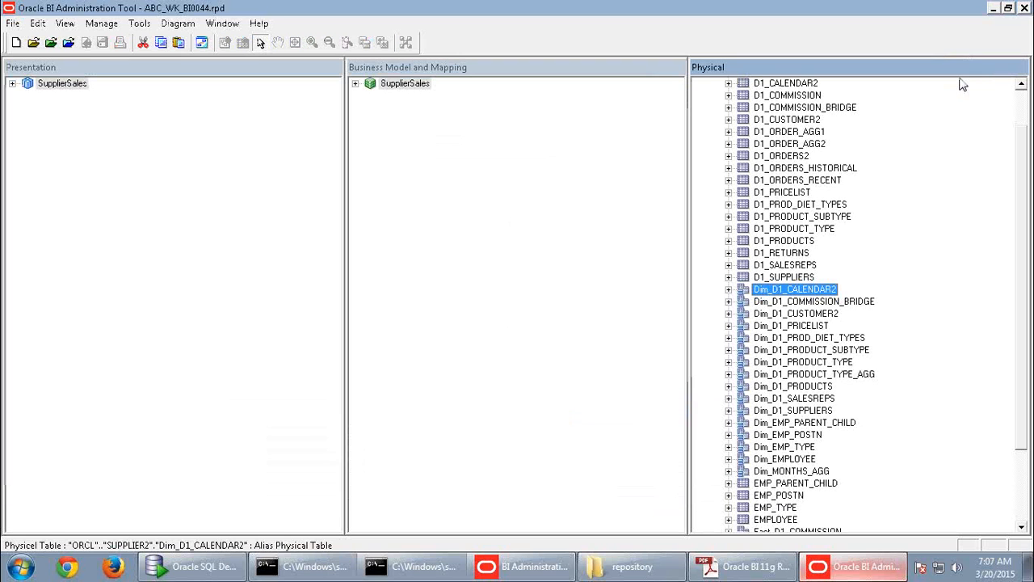
{"action": "right_click", "coordinate": [790, 289]}
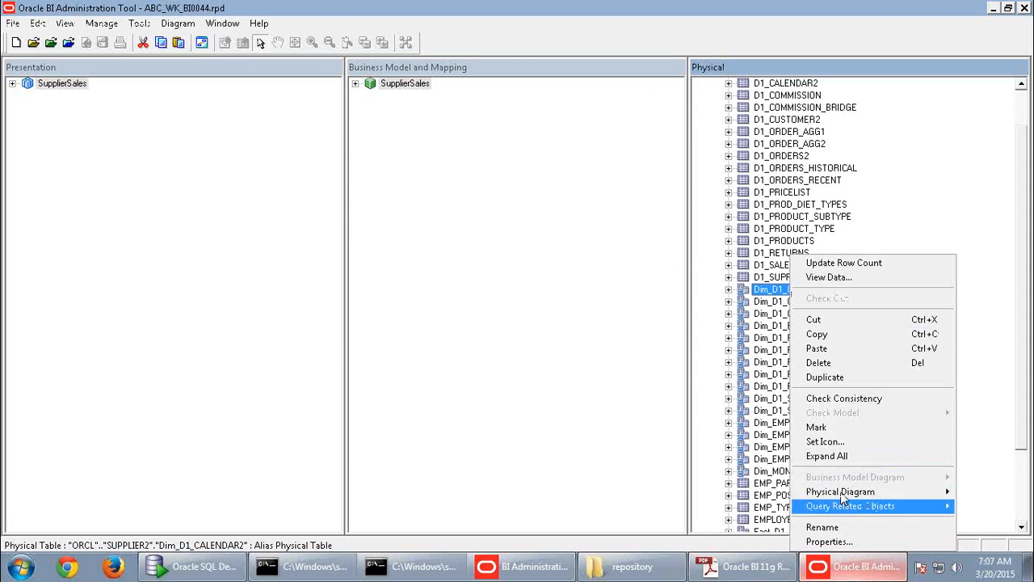
{"action": "mouse_move", "coordinate": [845, 492]}
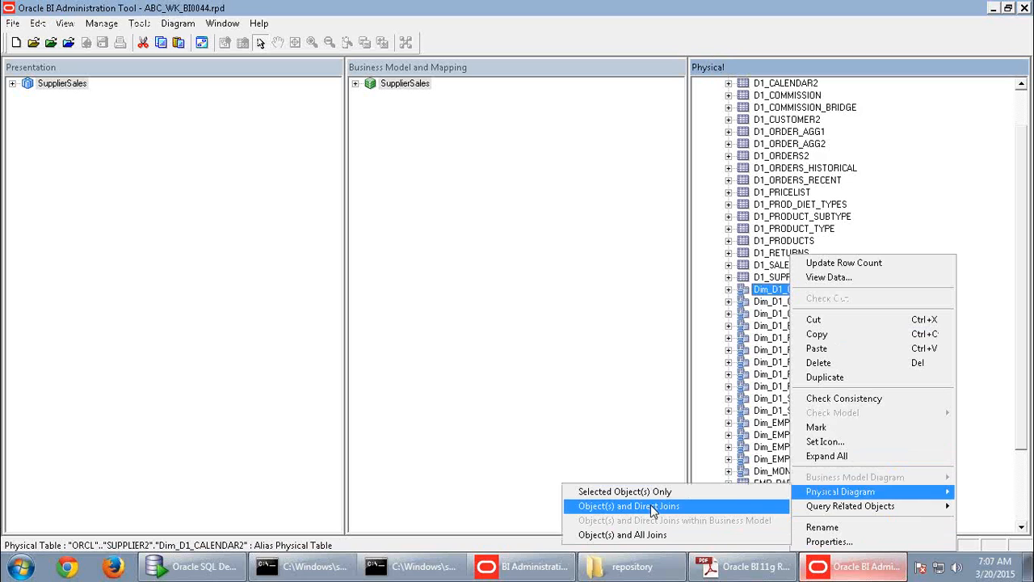
{"action": "left_click", "coordinate": [965, 213]}
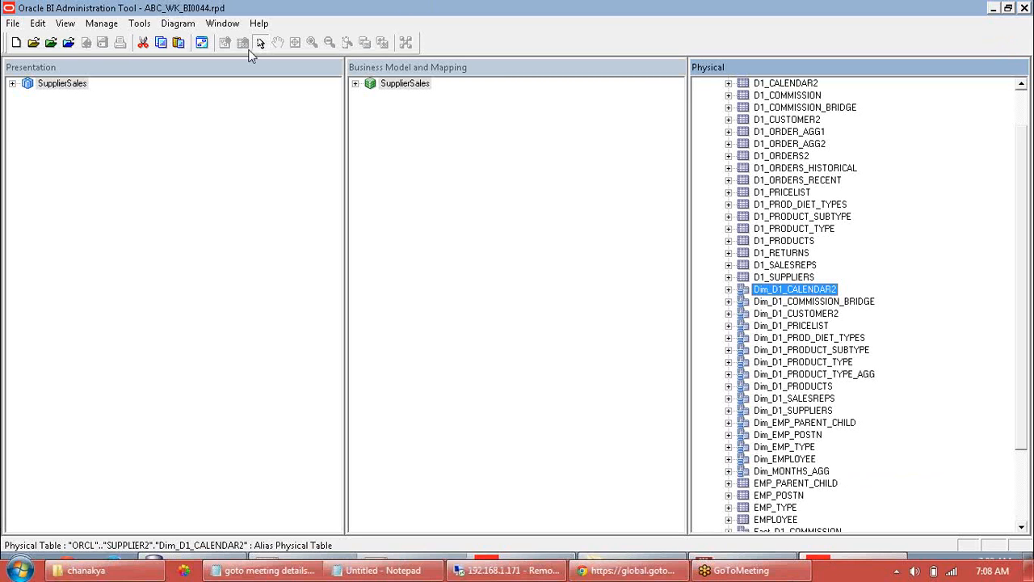
{"action": "left_click", "coordinate": [422, 85]}
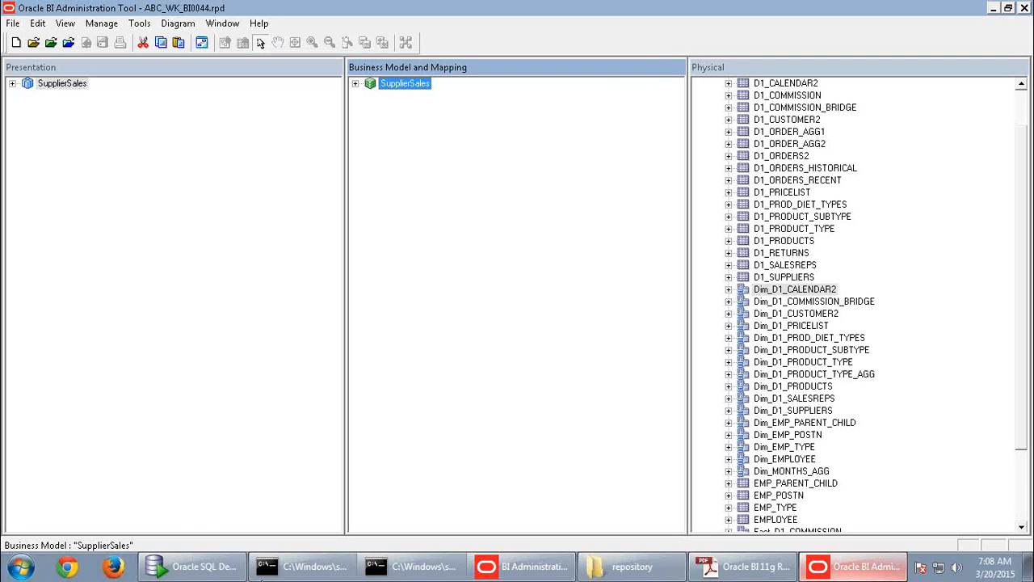
- Expand SupplierSales and the Dim-Customer logical table to list its columns from Address
{"action": "left_click", "coordinate": [356, 84]}
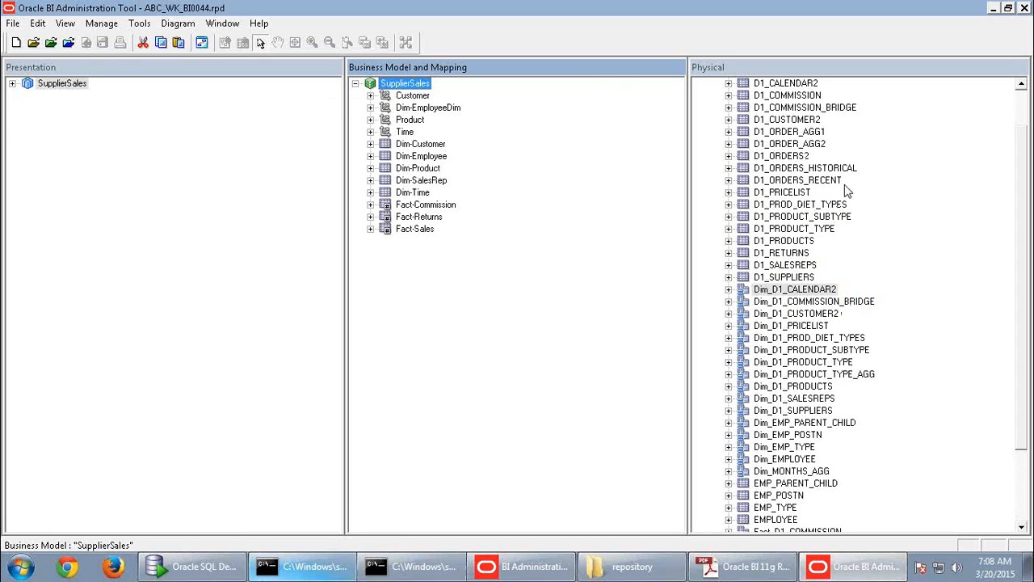
{"action": "left_click", "coordinate": [808, 122]}
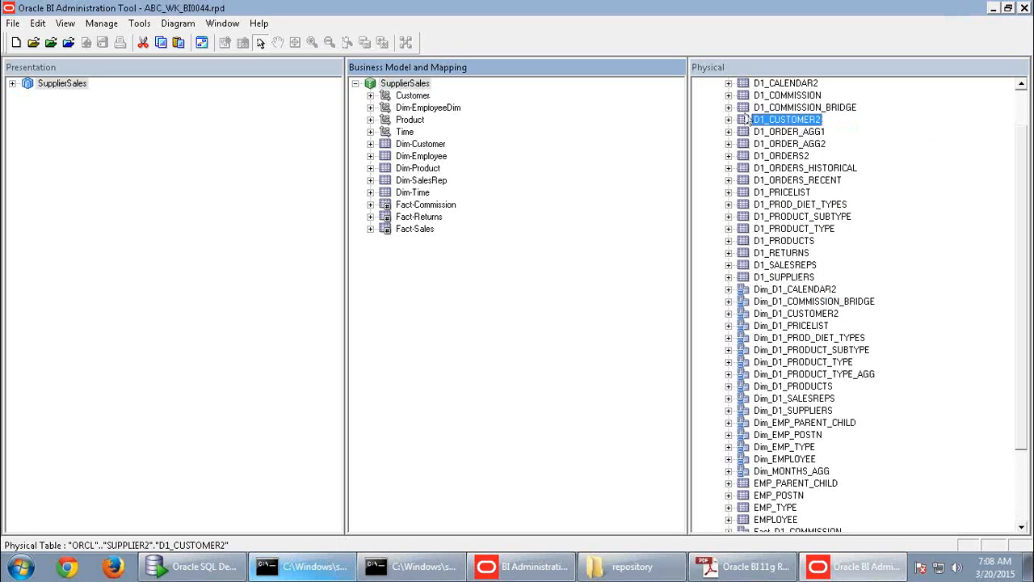
{"action": "left_click", "coordinate": [414, 98]}
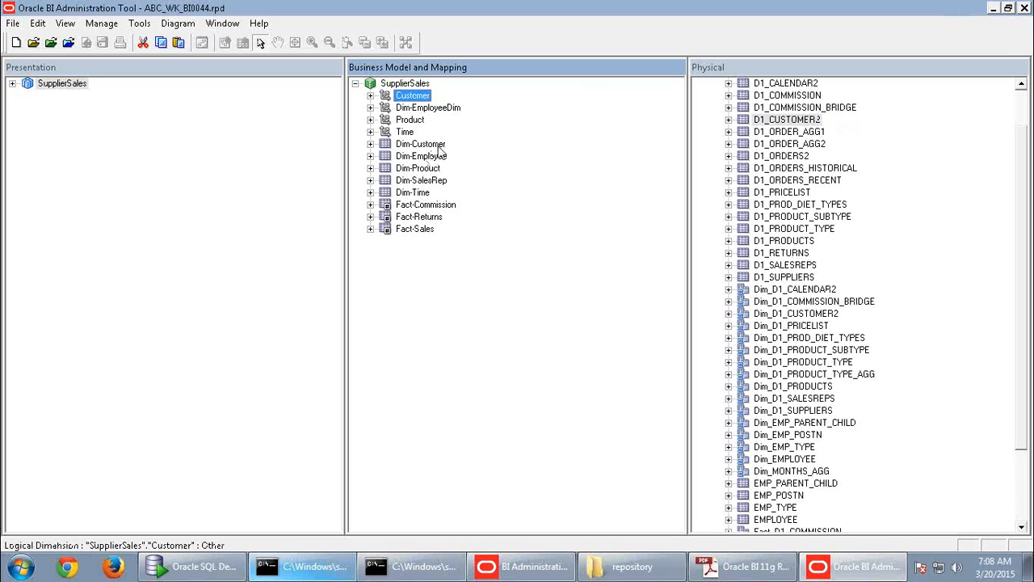
{"action": "left_click", "coordinate": [440, 145]}
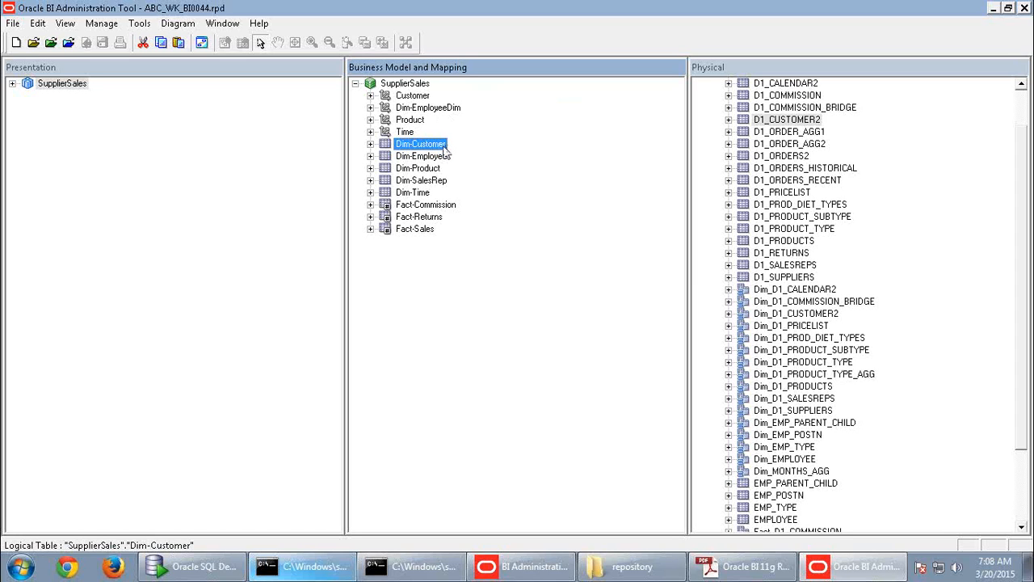
{"action": "left_click", "coordinate": [429, 86]}
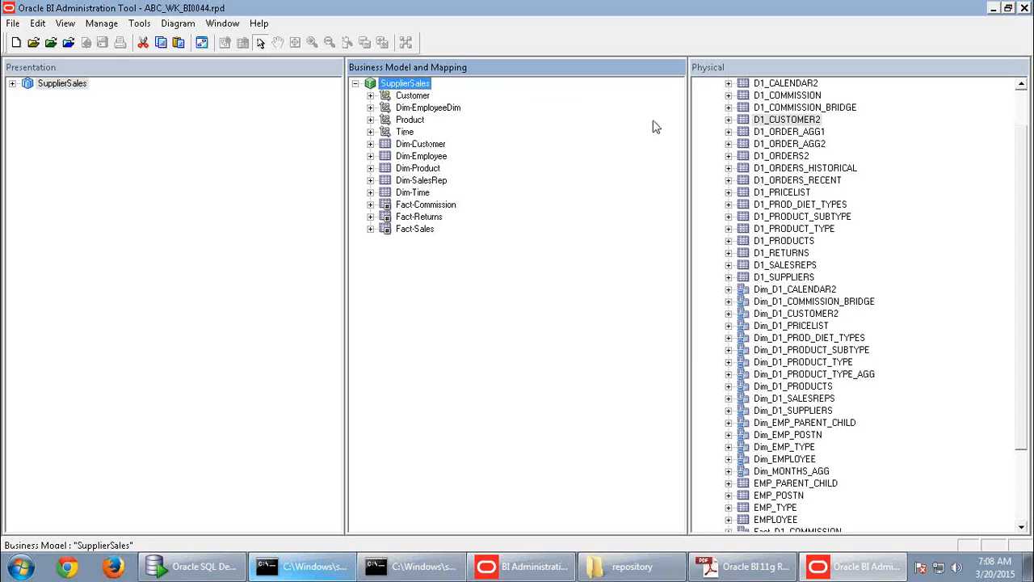
{"action": "left_click", "coordinate": [424, 98]}
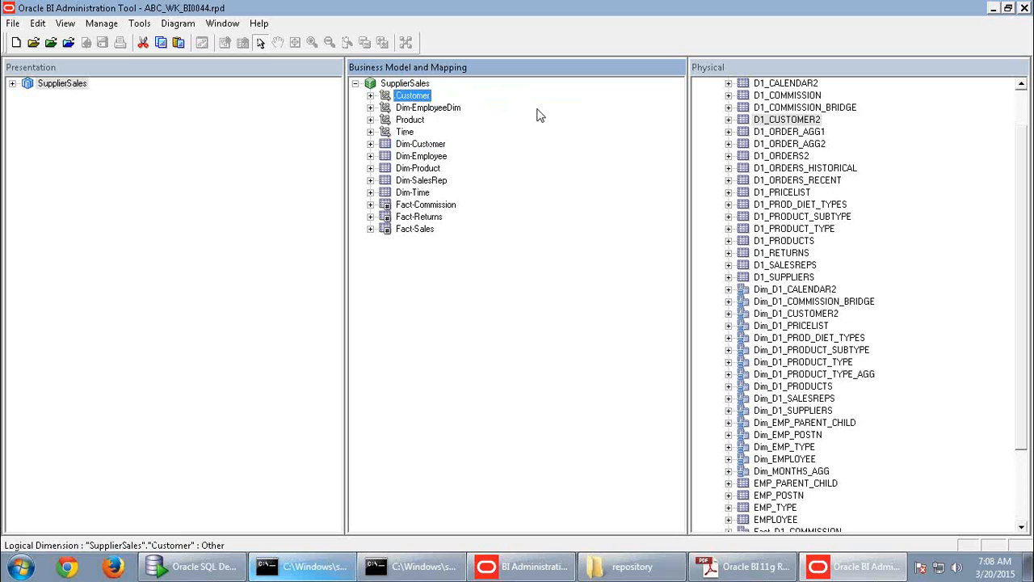
{"action": "left_click", "coordinate": [431, 145]}
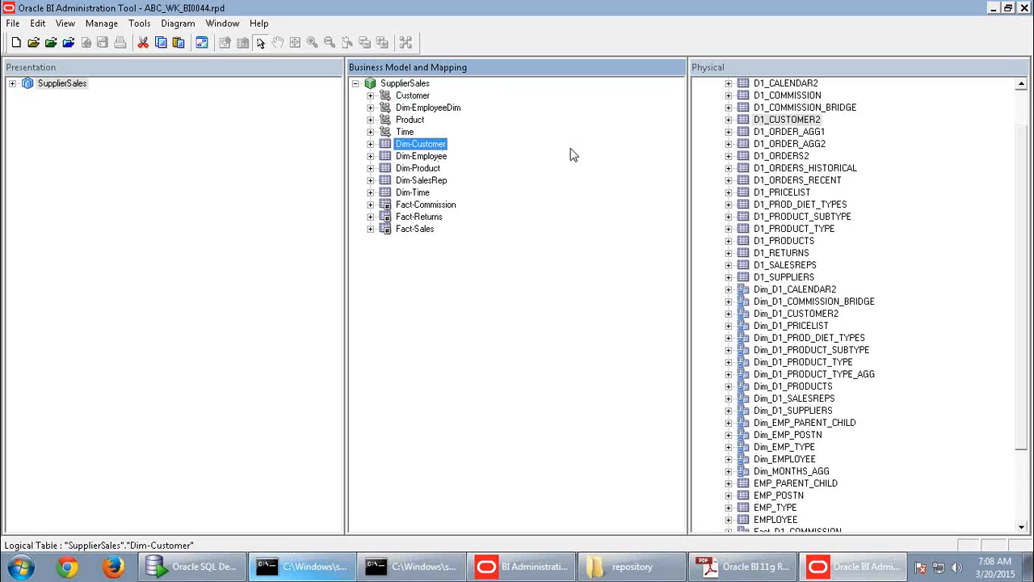
{"action": "left_click", "coordinate": [372, 145]}
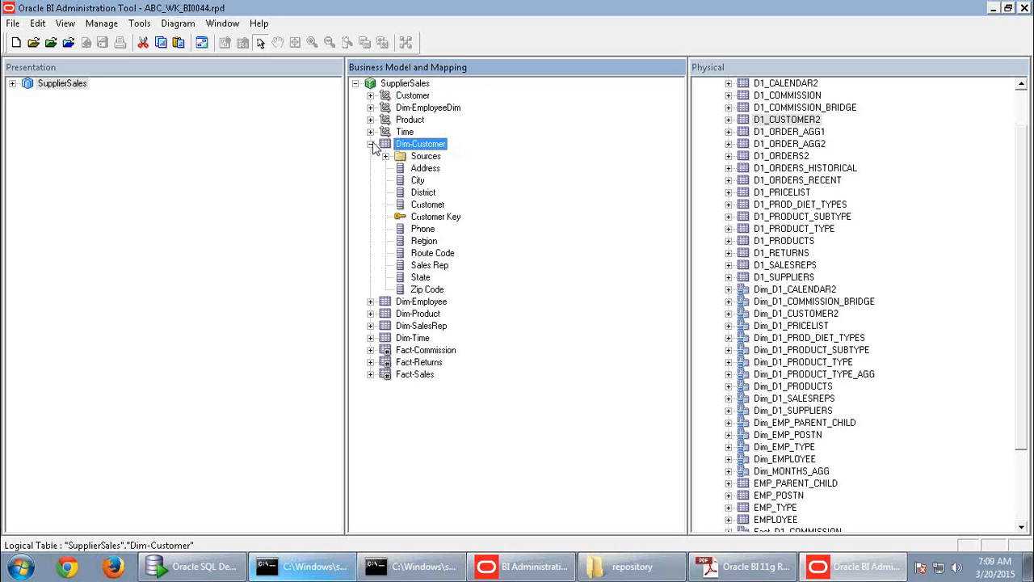
{"action": "left_click", "coordinate": [425, 169]}
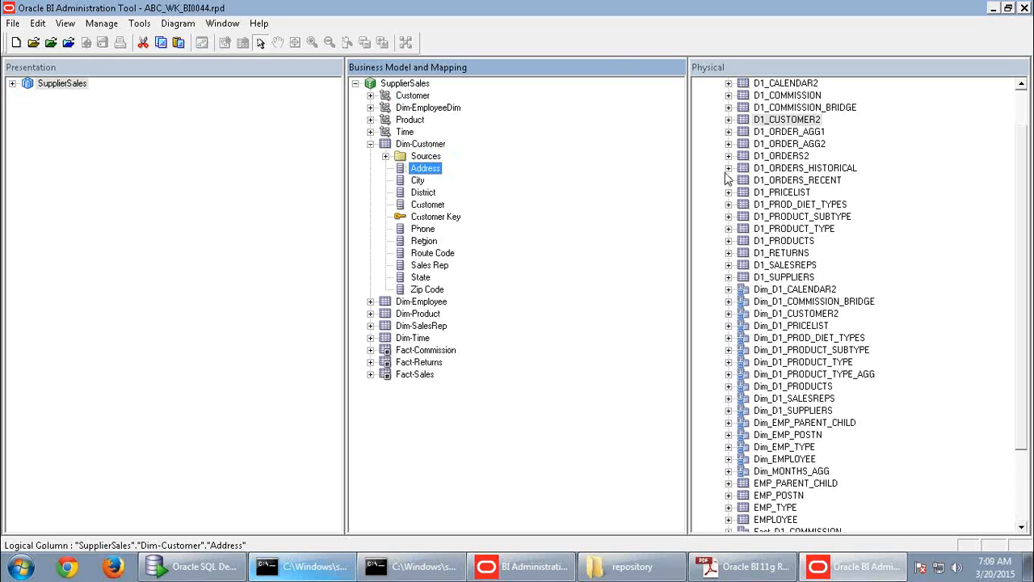
- Expand D1_CUSTOMER2's physical columns and compare them with City, District and Customer
{"action": "double_click", "coordinate": [740, 121]}
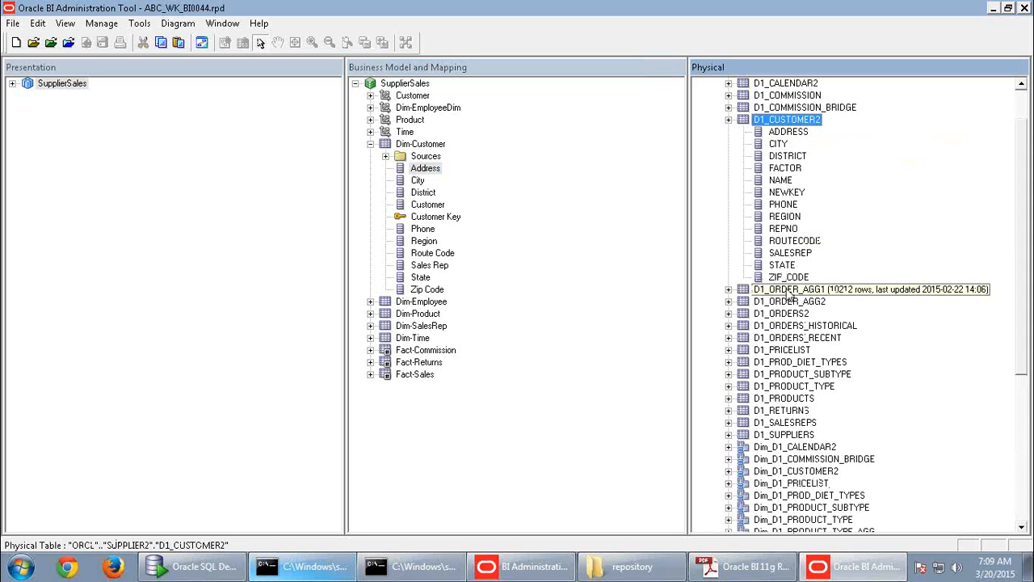
{"action": "left_click", "coordinate": [418, 182]}
{"action": "left_click", "coordinate": [425, 194]}
{"action": "left_click", "coordinate": [429, 205]}
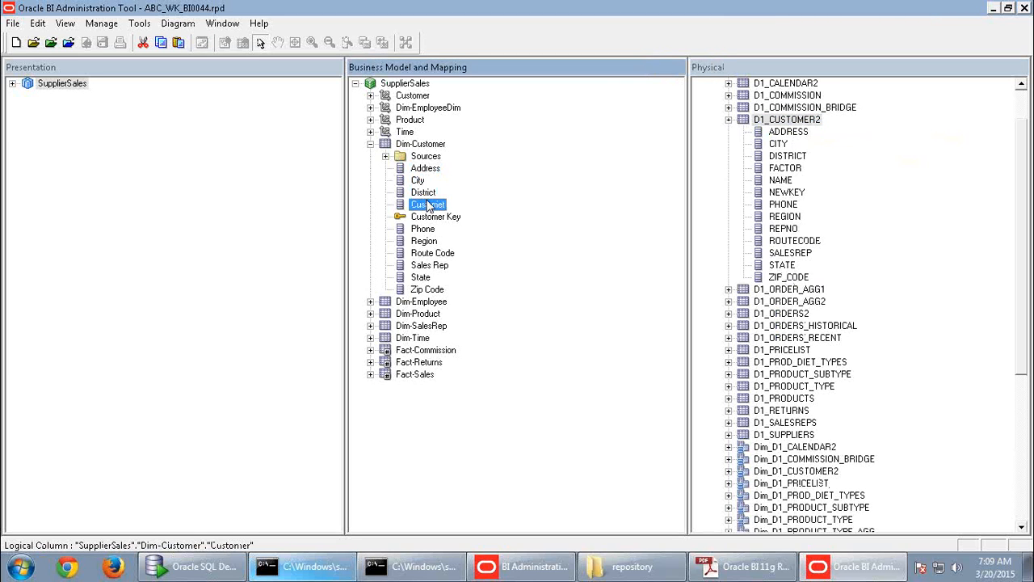
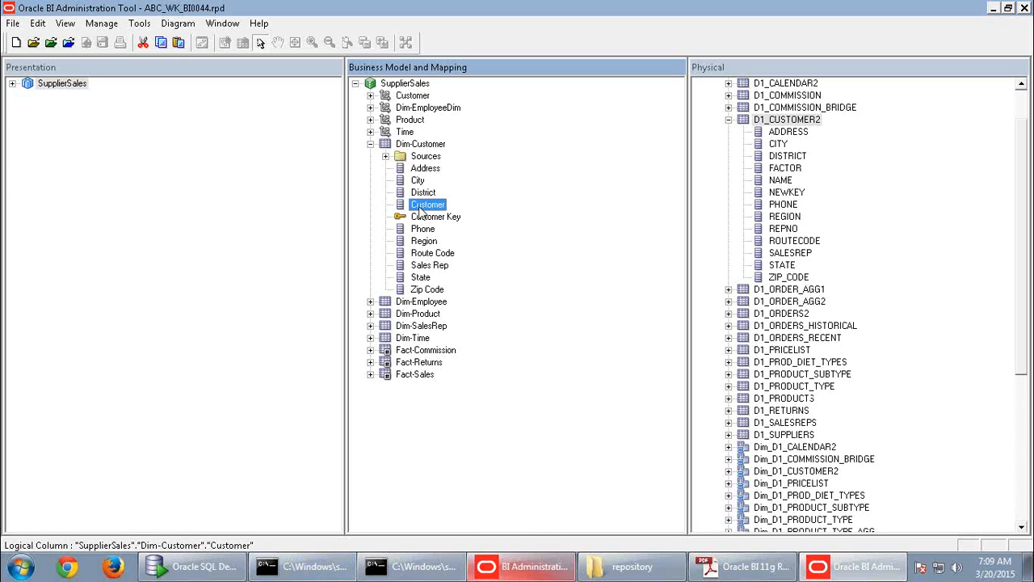
- Collapse Dim-Customer and browse the Dim-Time, Dim-SalesRep and Fact-Commission logical tables
{"action": "right_click", "coordinate": [422, 145]}
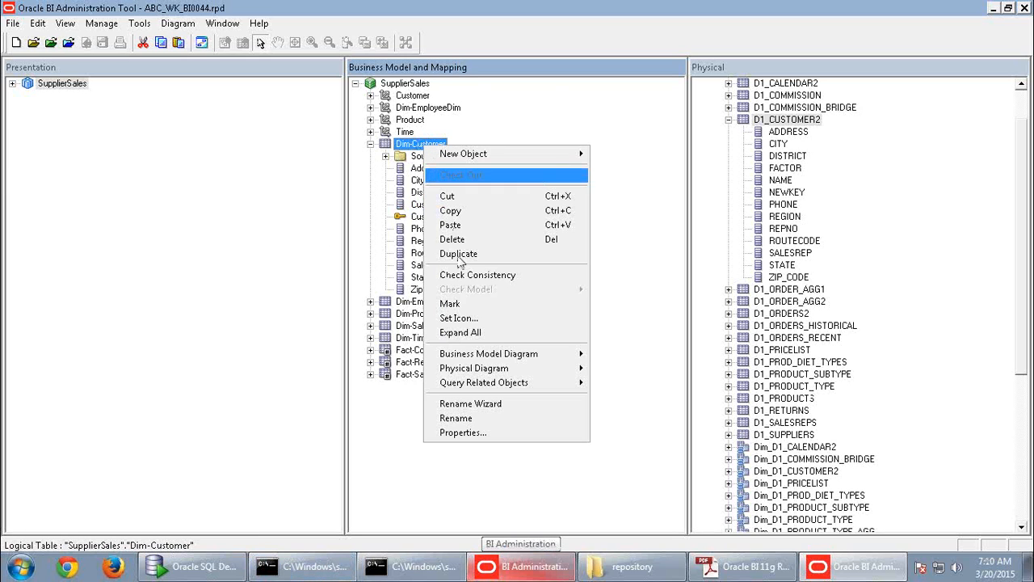
{"action": "left_click", "coordinate": [622, 288]}
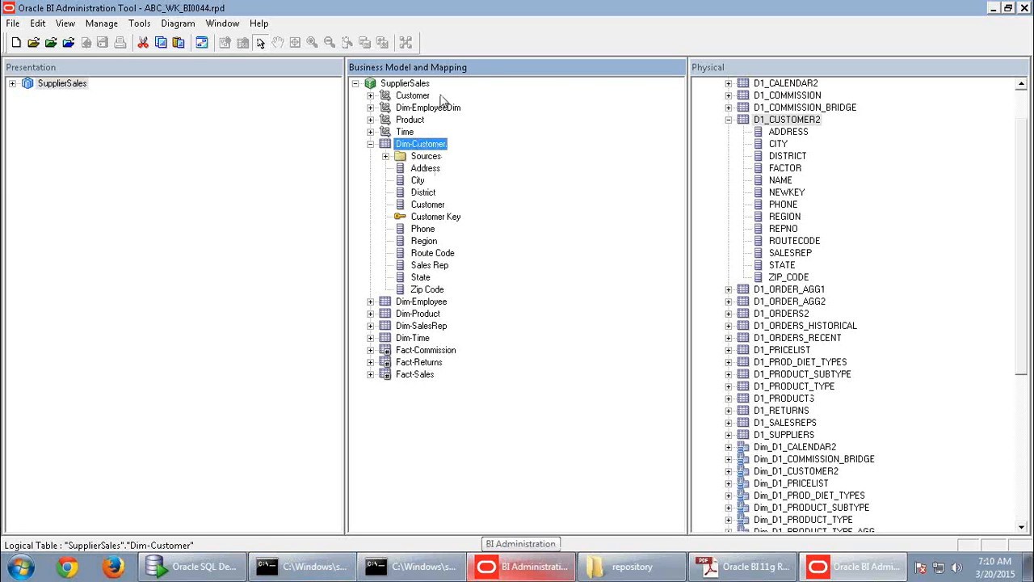
{"action": "left_click", "coordinate": [370, 144]}
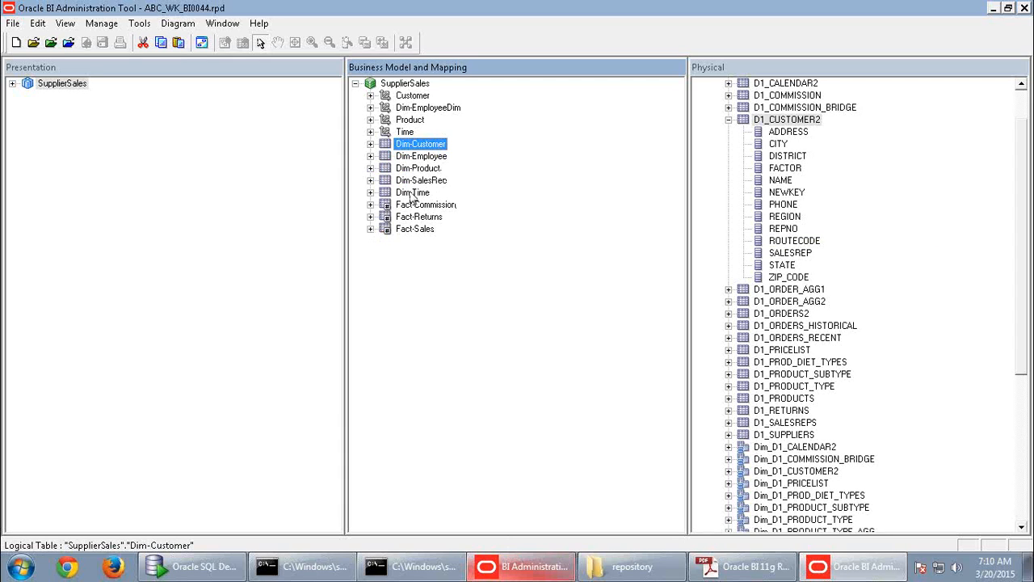
{"action": "left_click", "coordinate": [412, 194]}
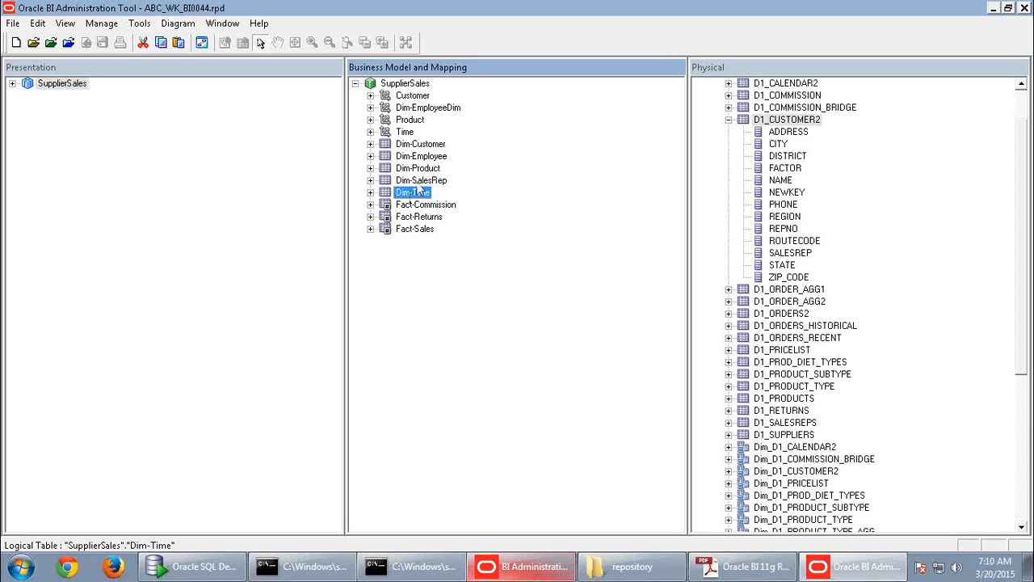
{"action": "left_click", "coordinate": [421, 182]}
{"action": "left_click", "coordinate": [423, 206]}
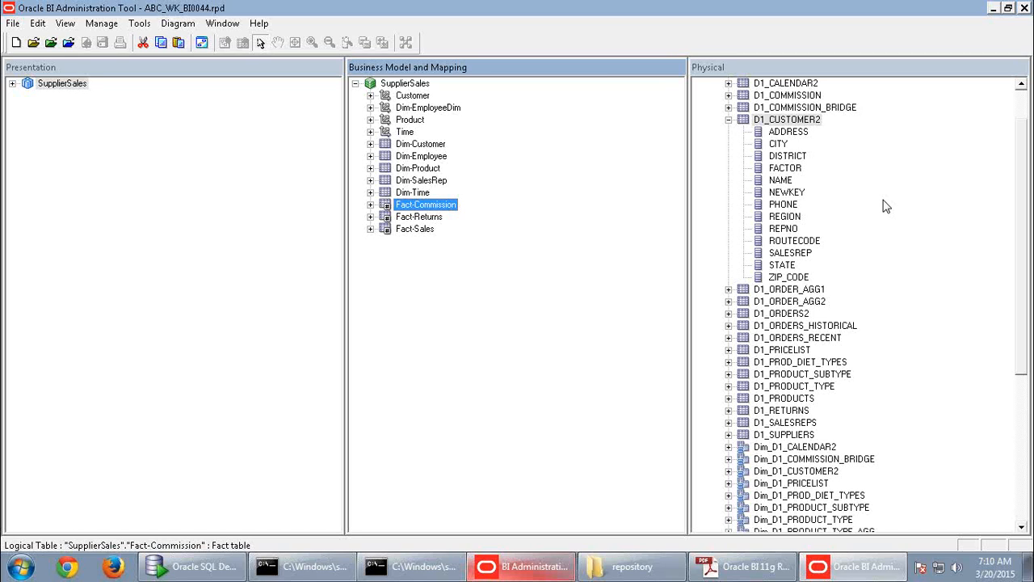
- Expand Dim-Customer and its Sources folder to reveal the Dim_D1_CUSTOMER2 source
{"action": "left_click", "coordinate": [419, 147]}
{"action": "left_click", "coordinate": [371, 144]}
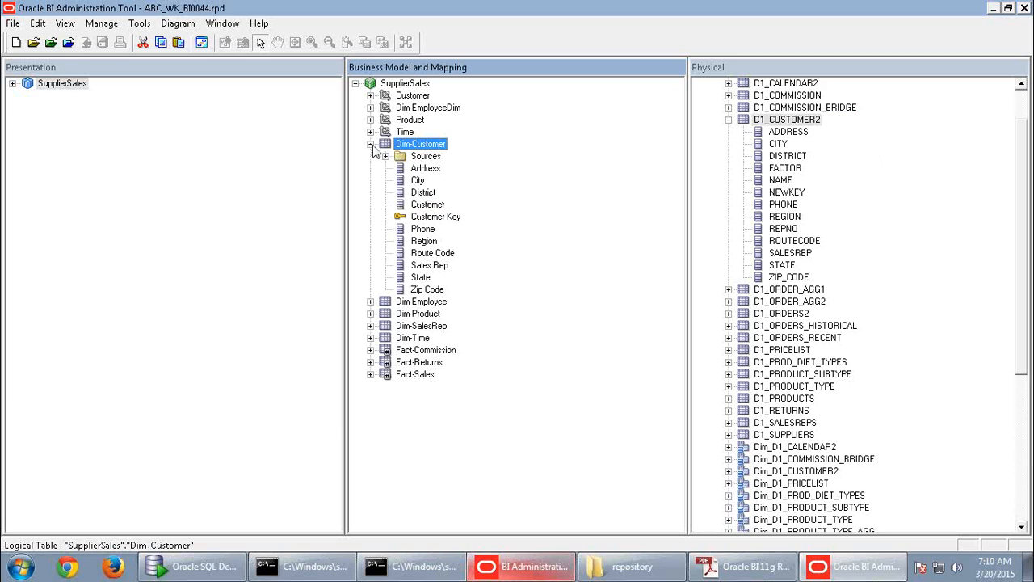
{"action": "left_click", "coordinate": [422, 170]}
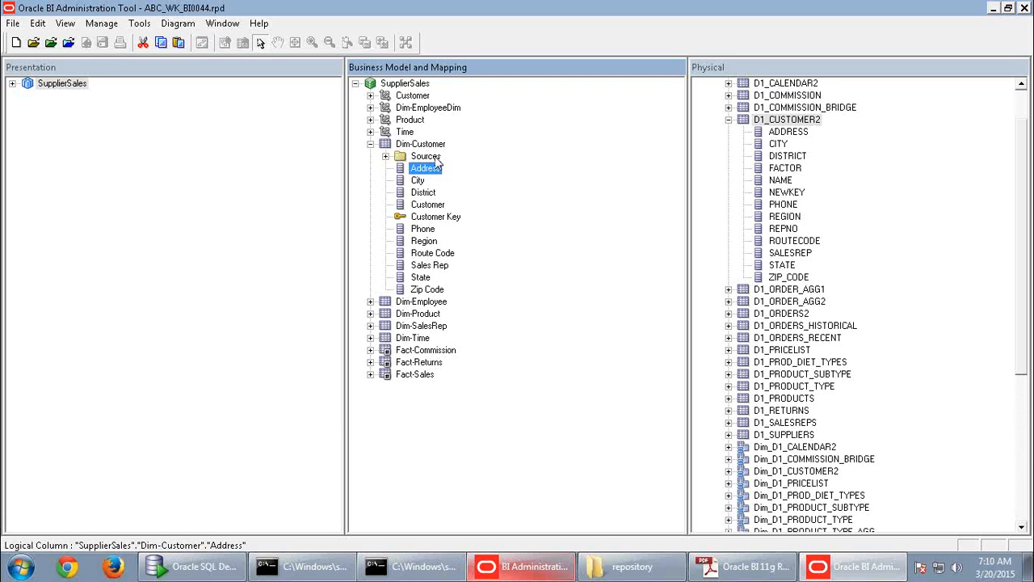
{"action": "left_click", "coordinate": [386, 157]}
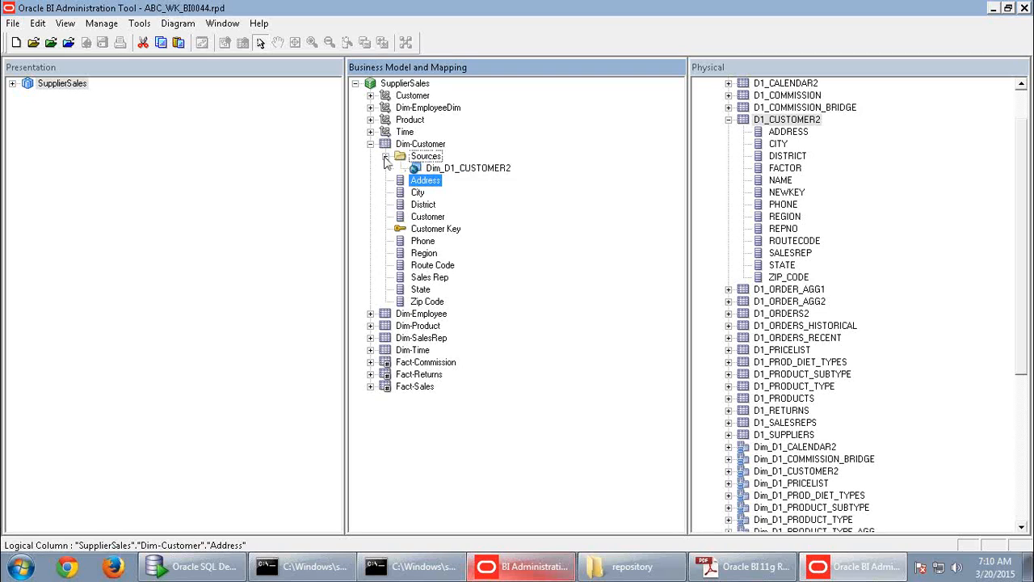
{"action": "left_click", "coordinate": [447, 169]}
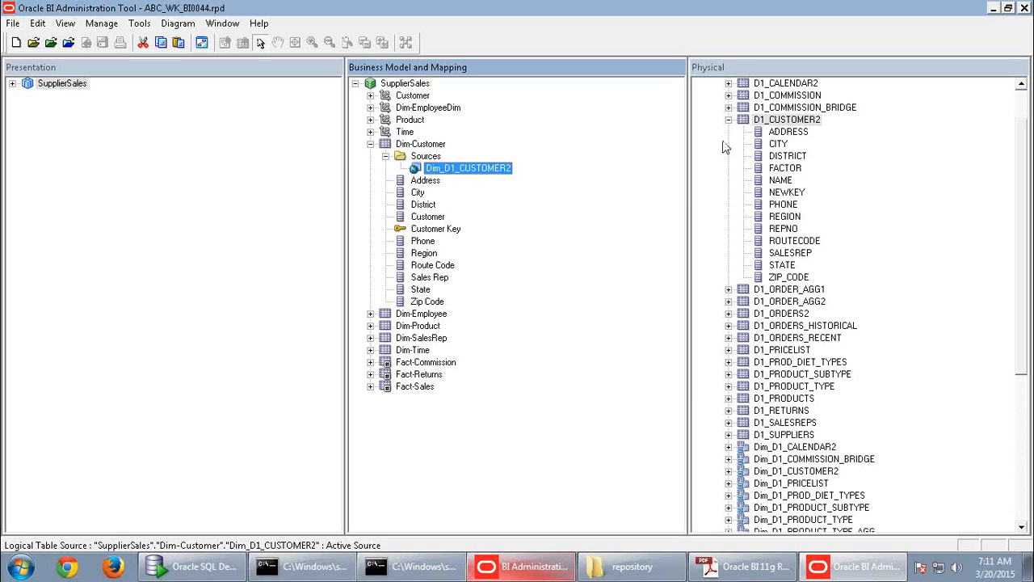
- Compare the physical D1_CUSTOMER2 table with Dim-Customer's source and Address column, then select Dim-Employee
{"action": "left_click", "coordinate": [770, 121]}
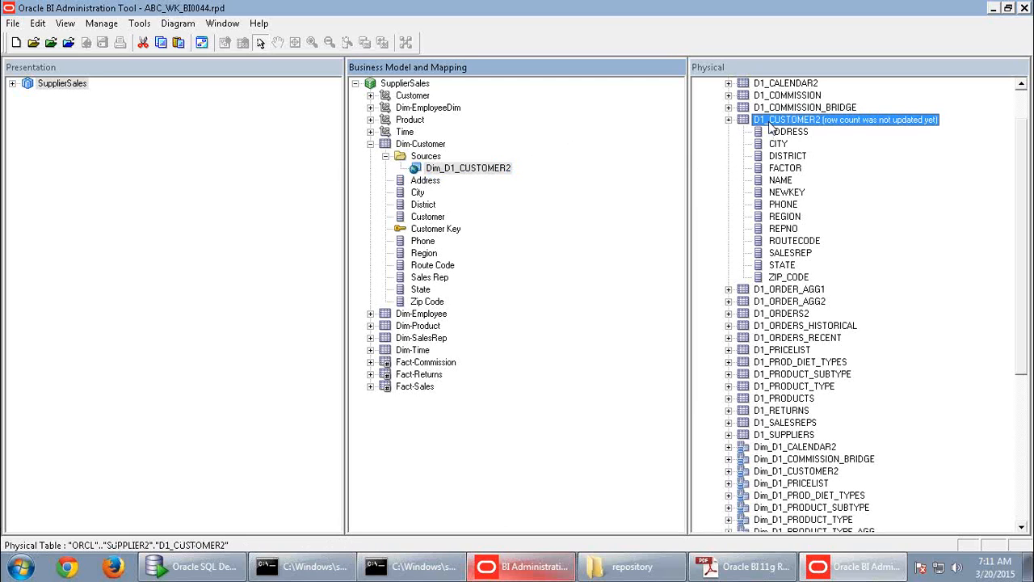
{"action": "left_click", "coordinate": [428, 147]}
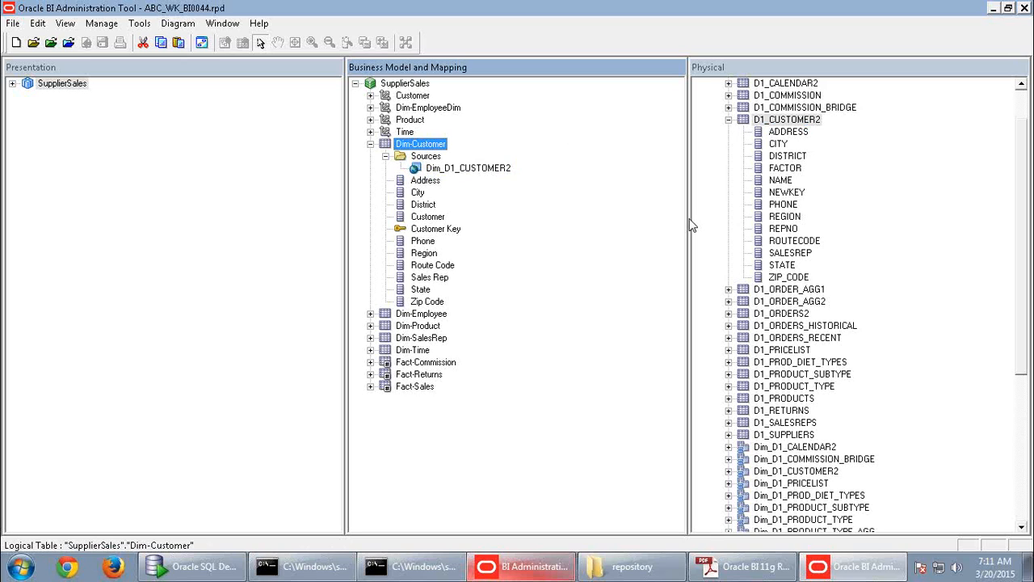
{"action": "left_click", "coordinate": [474, 168]}
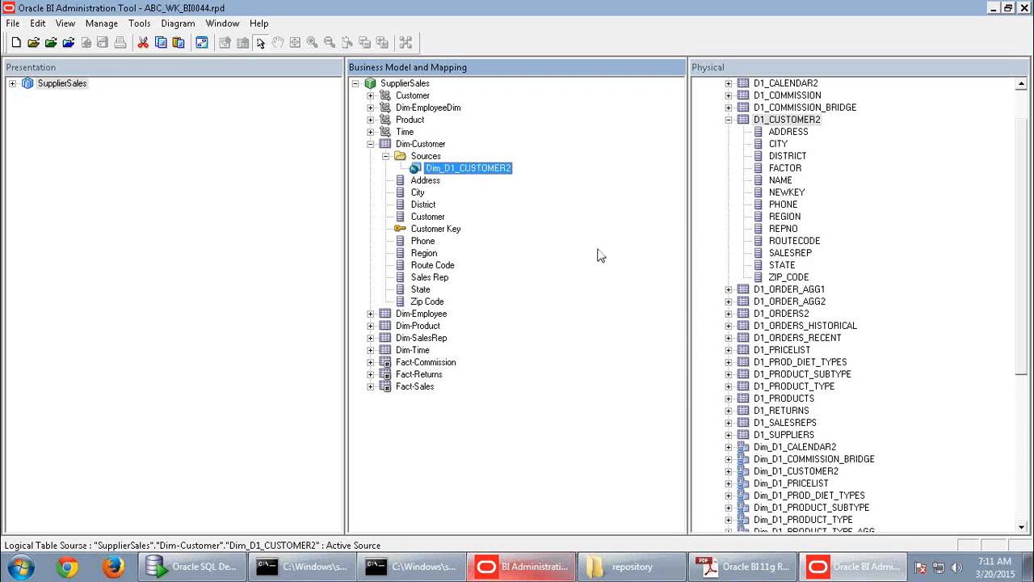
{"action": "left_click", "coordinate": [425, 181]}
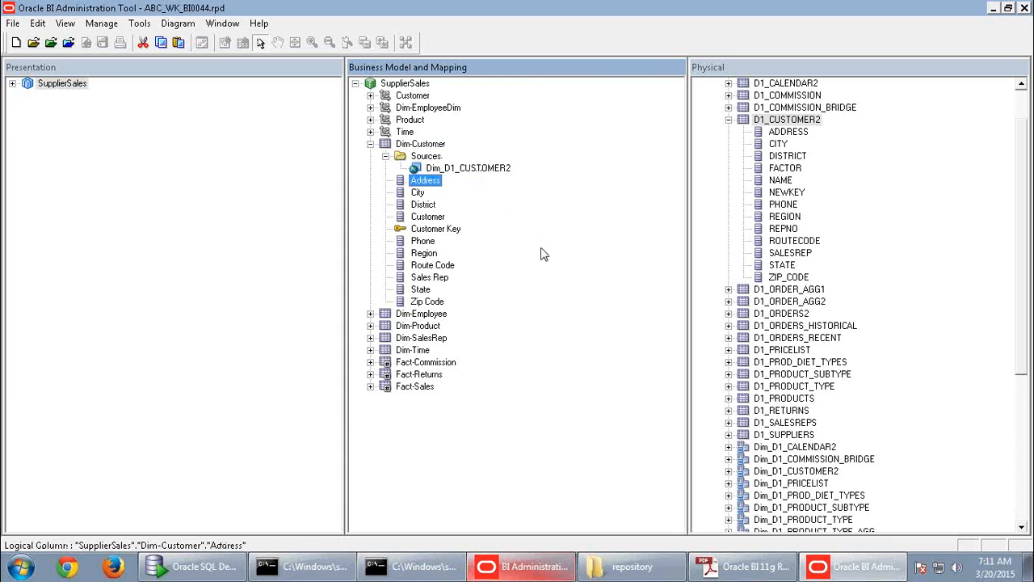
{"action": "left_click", "coordinate": [428, 362]}
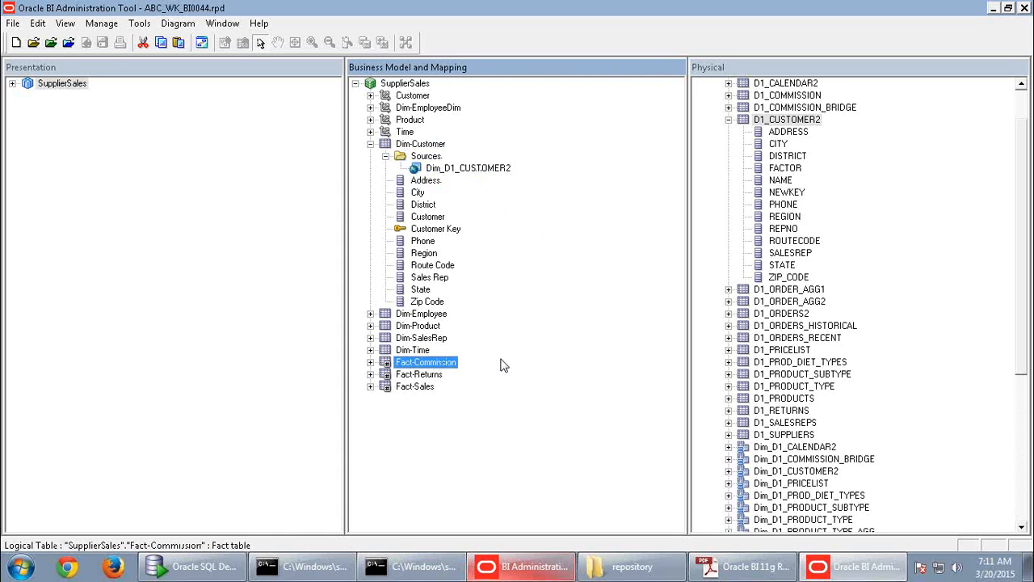
{"action": "left_click", "coordinate": [430, 314]}
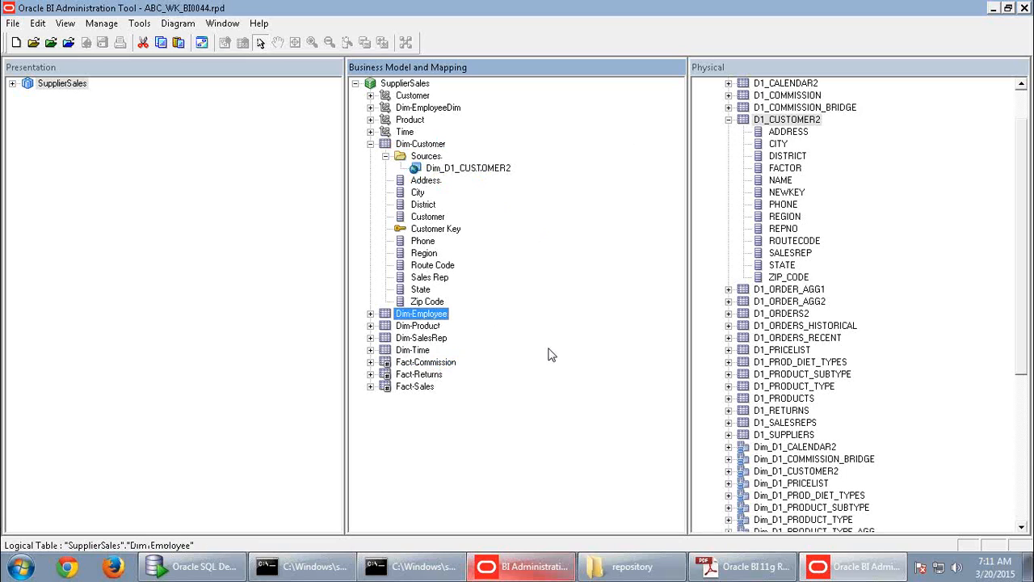
- View Fact-Sales in a physical diagram, shifting Dim_D1_PRODUCTS right, then close it
{"action": "right_click", "coordinate": [431, 363]}
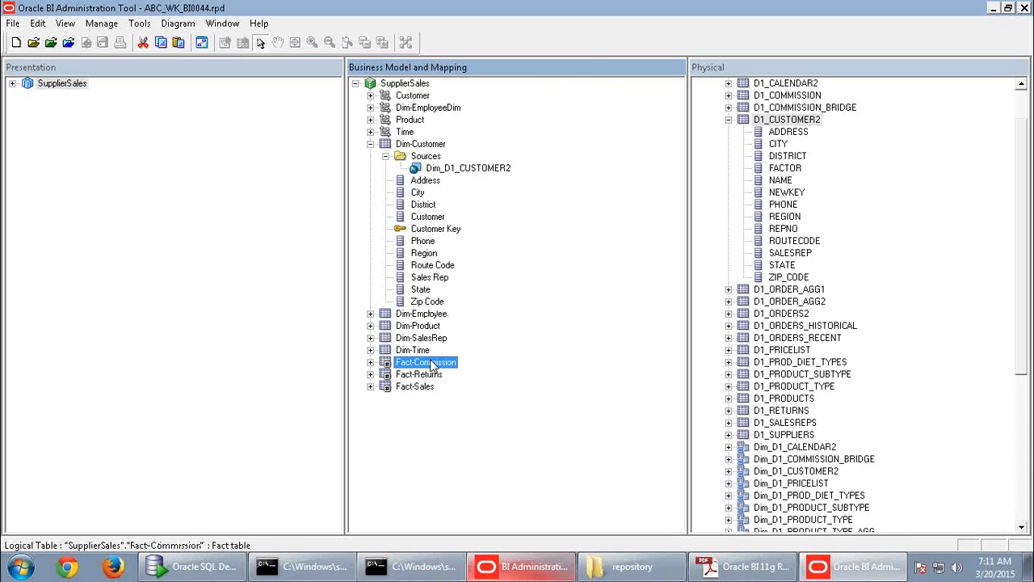
{"action": "right_click", "coordinate": [426, 387]}
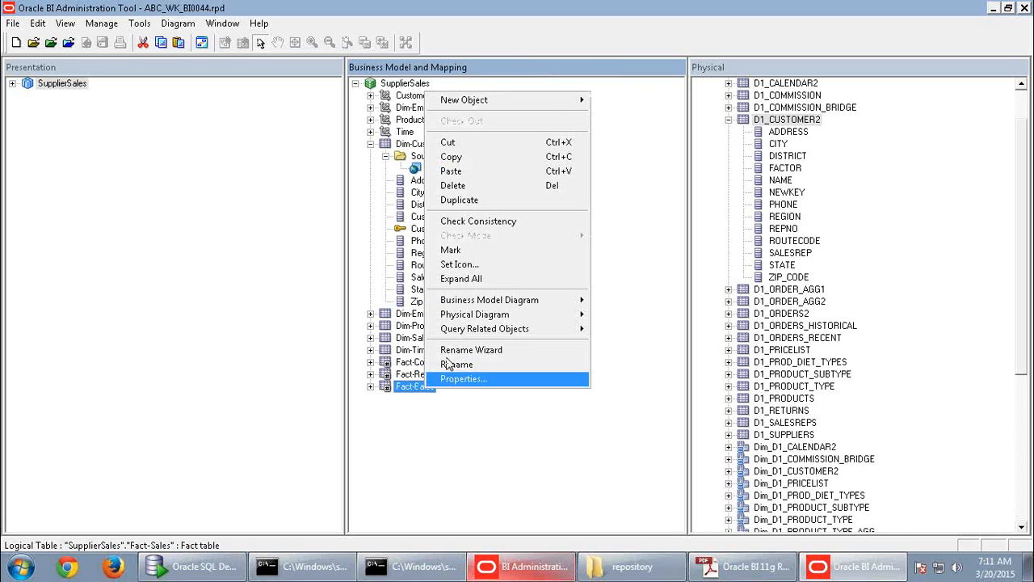
{"action": "mouse_move", "coordinate": [494, 316]}
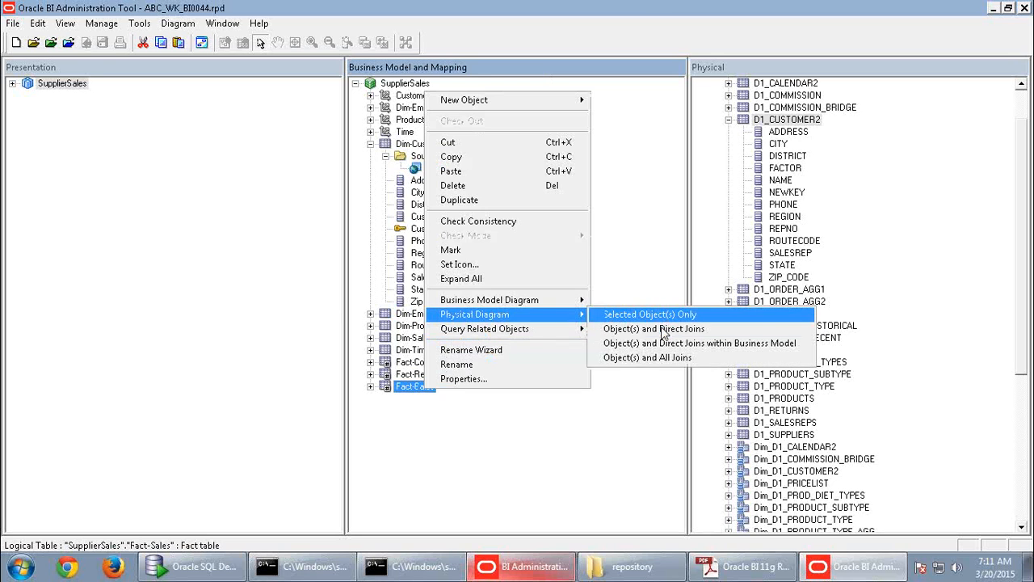
{"action": "left_click", "coordinate": [661, 328]}
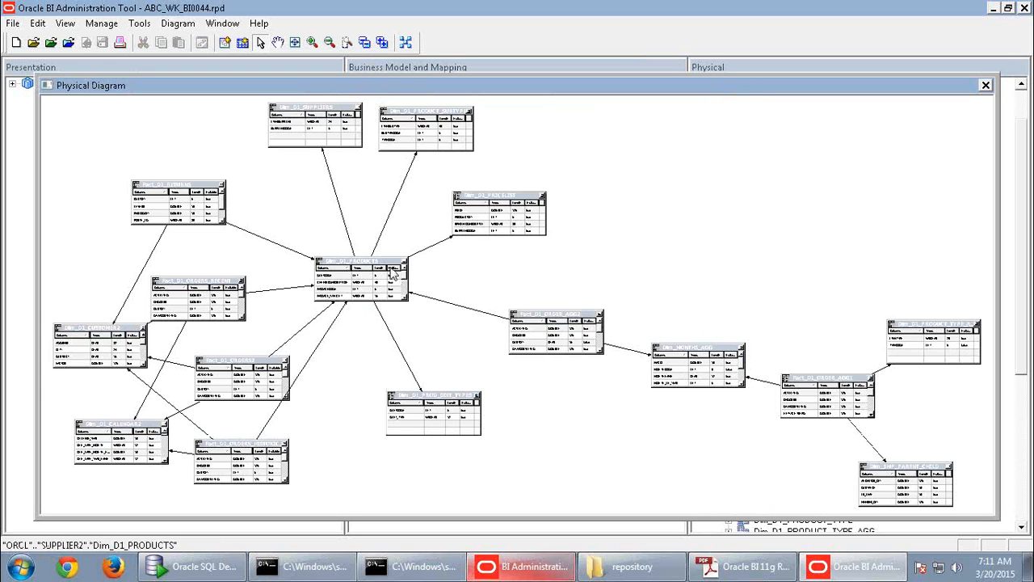
{"action": "left_click_drag", "start_coordinate": [385, 266], "coordinate": [426, 270]}
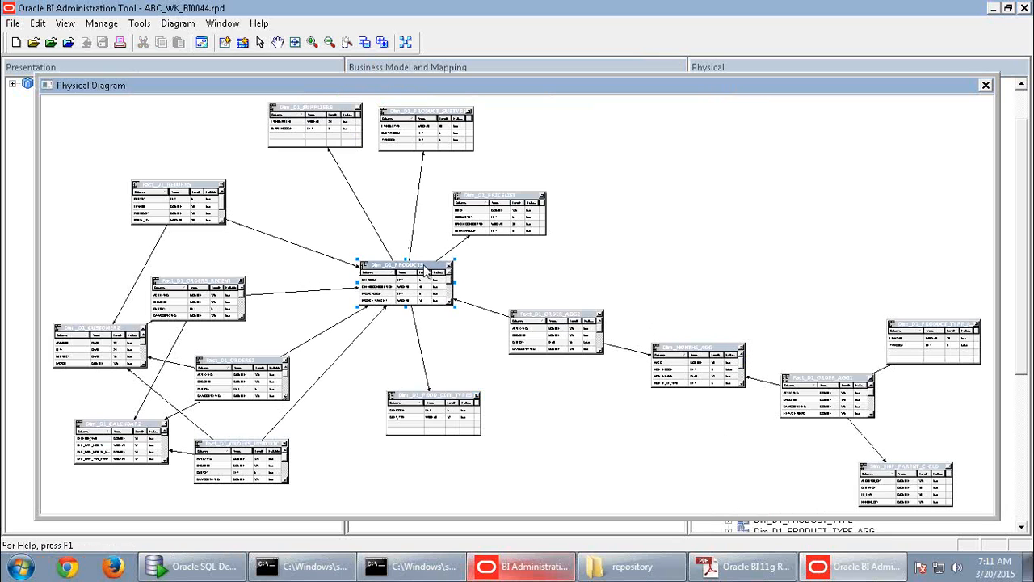
{"action": "left_click", "coordinate": [986, 85]}
- Diagram Fact-Sales with its selected tables and direct joins to the four dimensions
{"action": "right_click", "coordinate": [420, 386]}
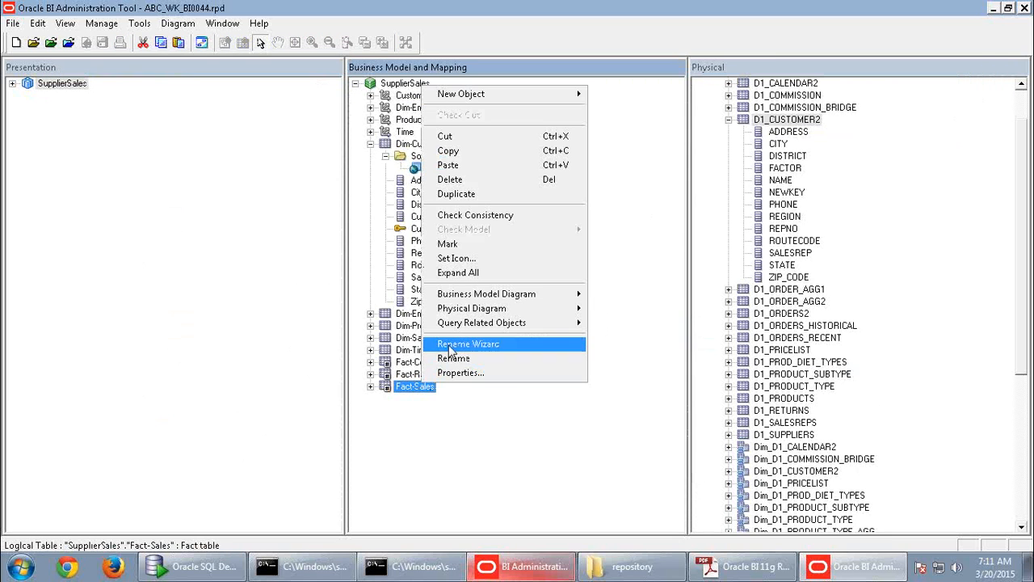
{"action": "mouse_move", "coordinate": [473, 296]}
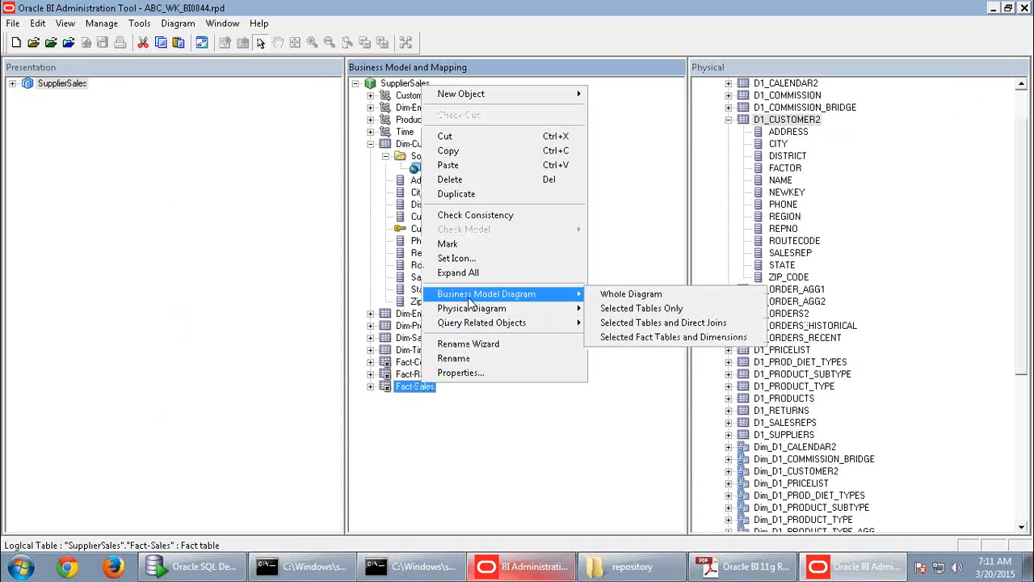
{"action": "left_click", "coordinate": [683, 327]}
{"action": "left_click_drag", "start_coordinate": [523, 291], "coordinate": [543, 300]}
{"action": "left_click", "coordinate": [736, 301]}
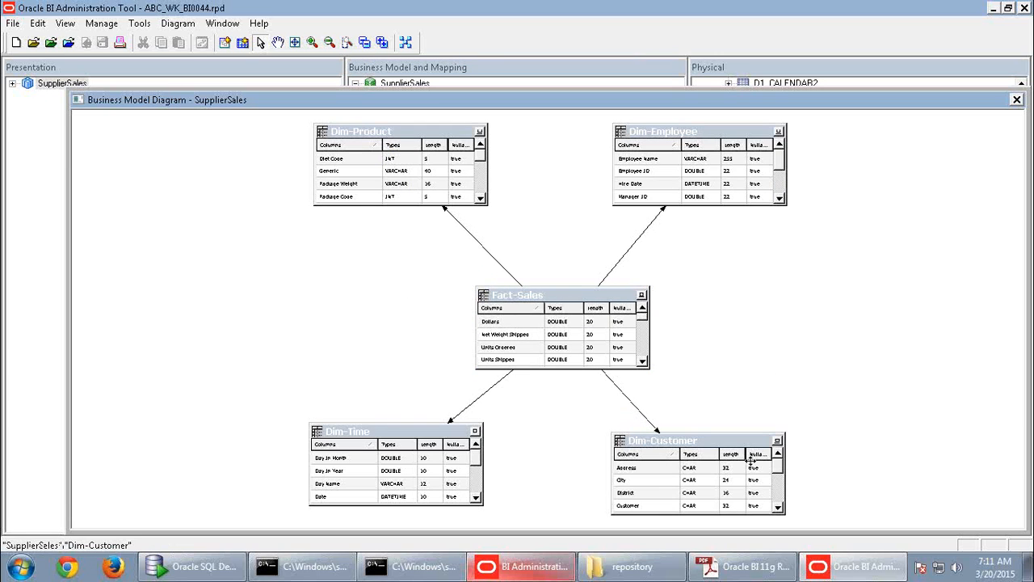
- Inspect the Fact-Sales to Dim-Product join's empty expression, then close the diagram
{"action": "double_click", "coordinate": [501, 270]}
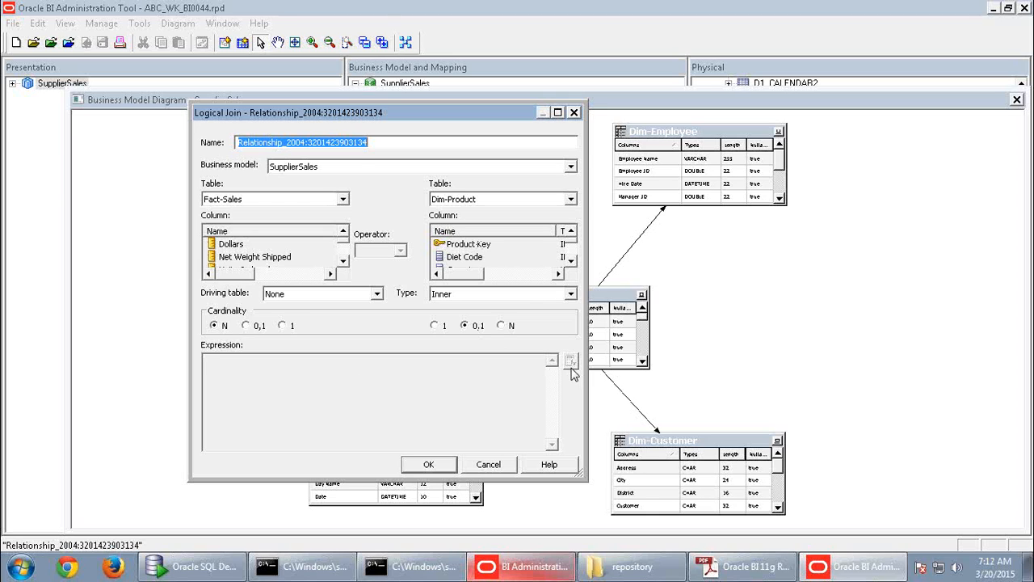
{"action": "left_click", "coordinate": [345, 405]}
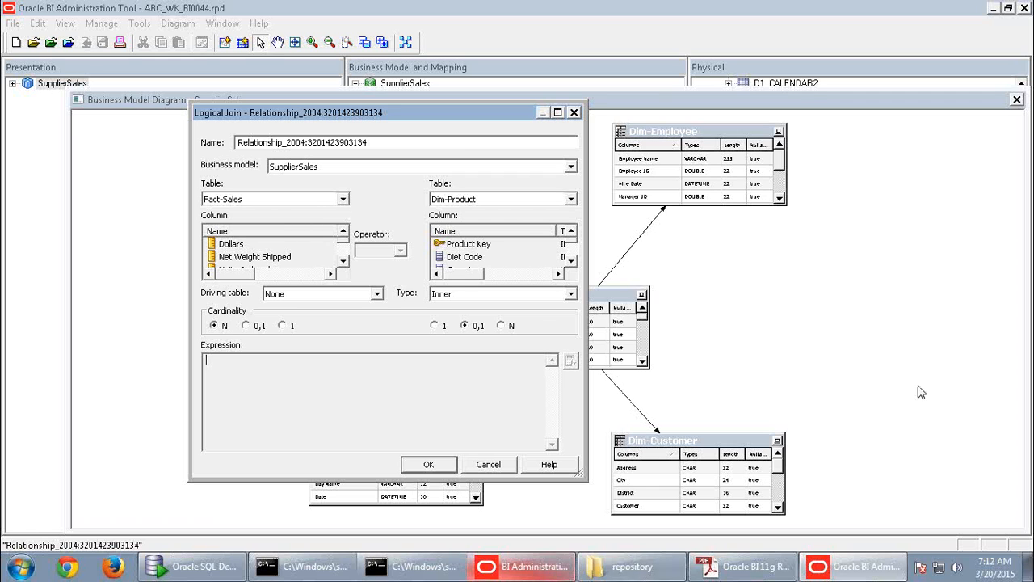
{"action": "left_click", "coordinate": [510, 463]}
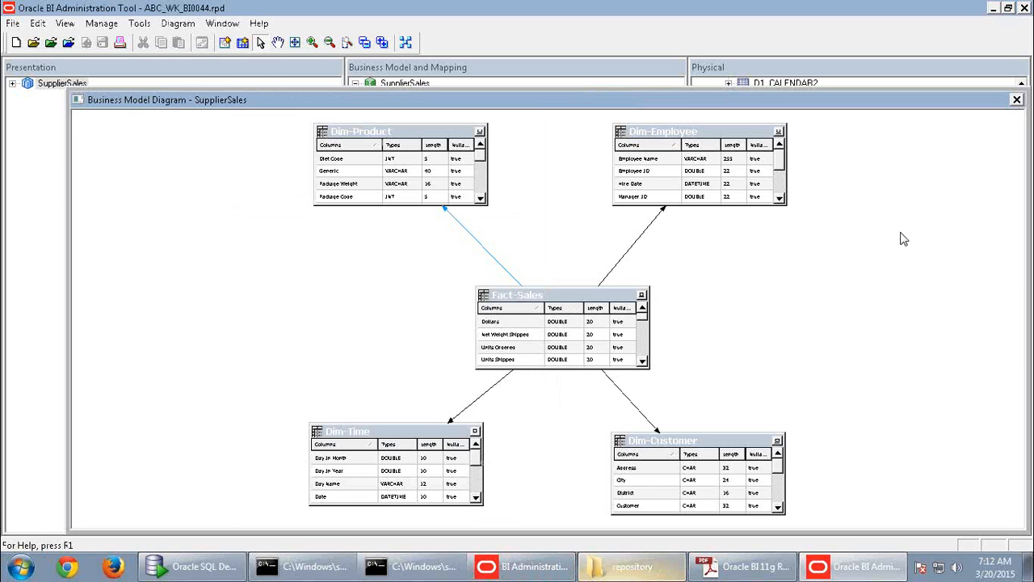
{"action": "left_click", "coordinate": [1018, 100]}
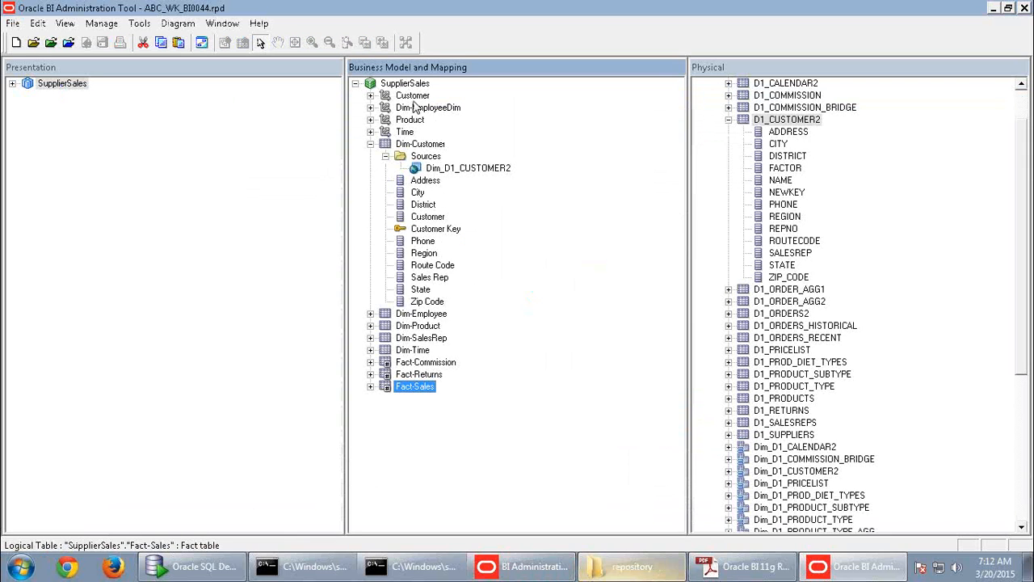
- Close the offline repository and relaunch BI Administration in a maximized window
{"action": "left_click", "coordinate": [80, 86]}
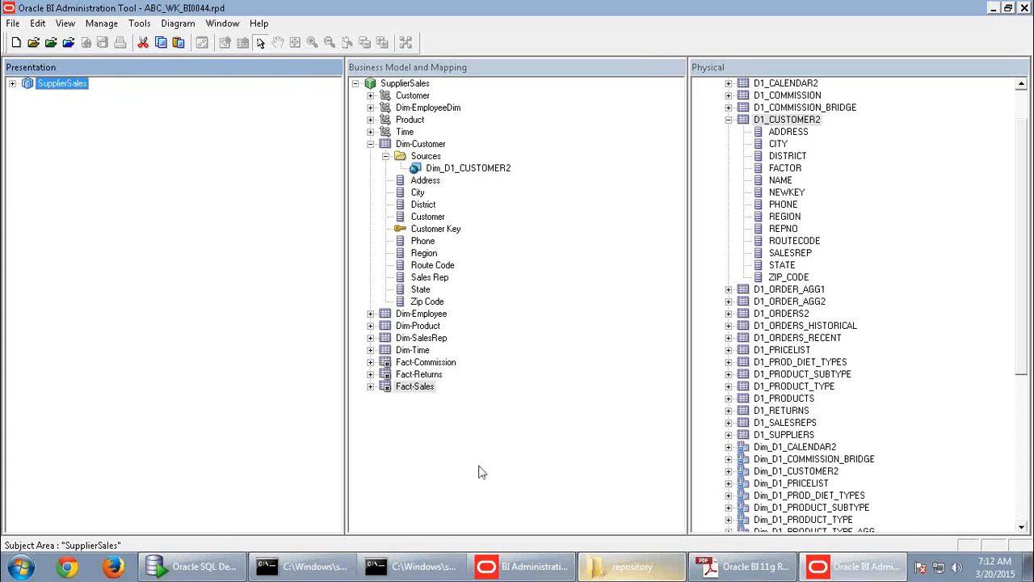
{"action": "left_click", "coordinate": [1025, 10]}
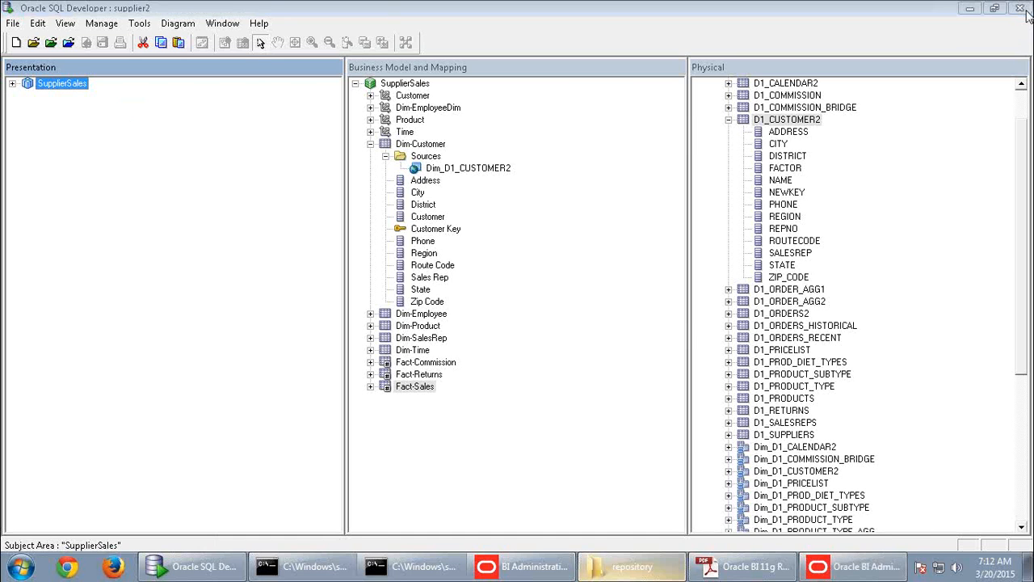
{"action": "left_click", "coordinate": [30, 568]}
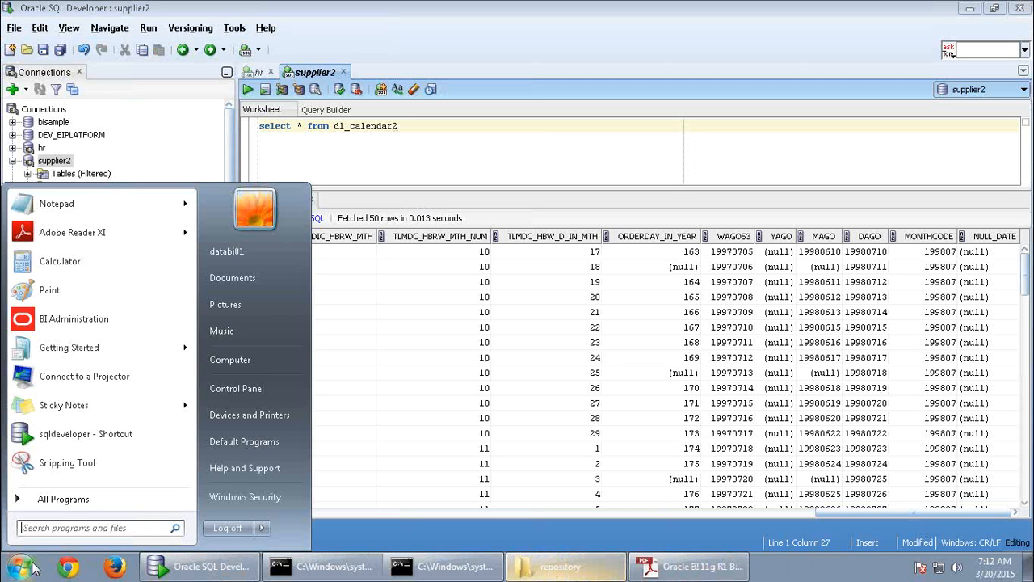
{"action": "left_click", "coordinate": [103, 318]}
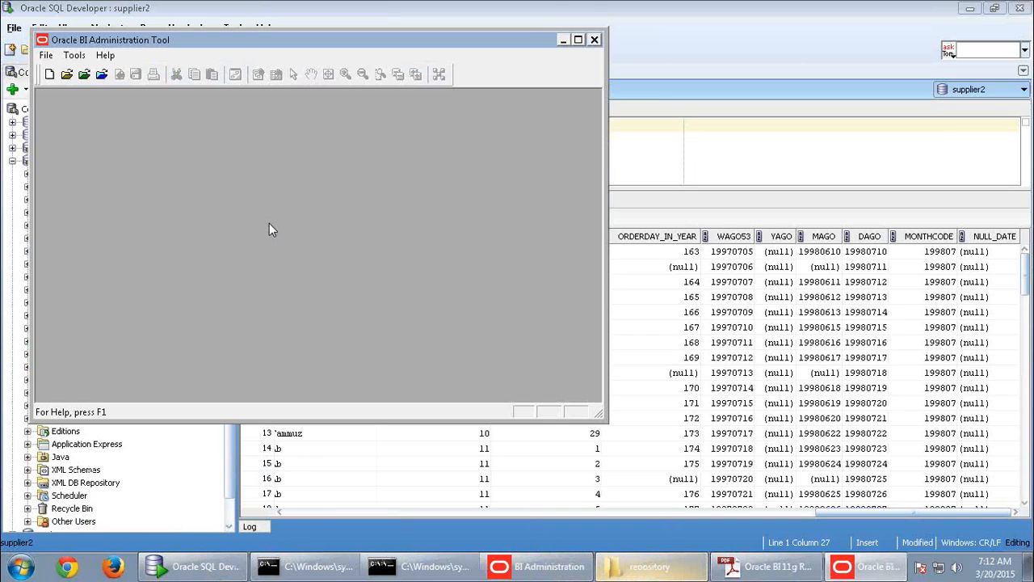
{"action": "double_click", "coordinate": [230, 46]}
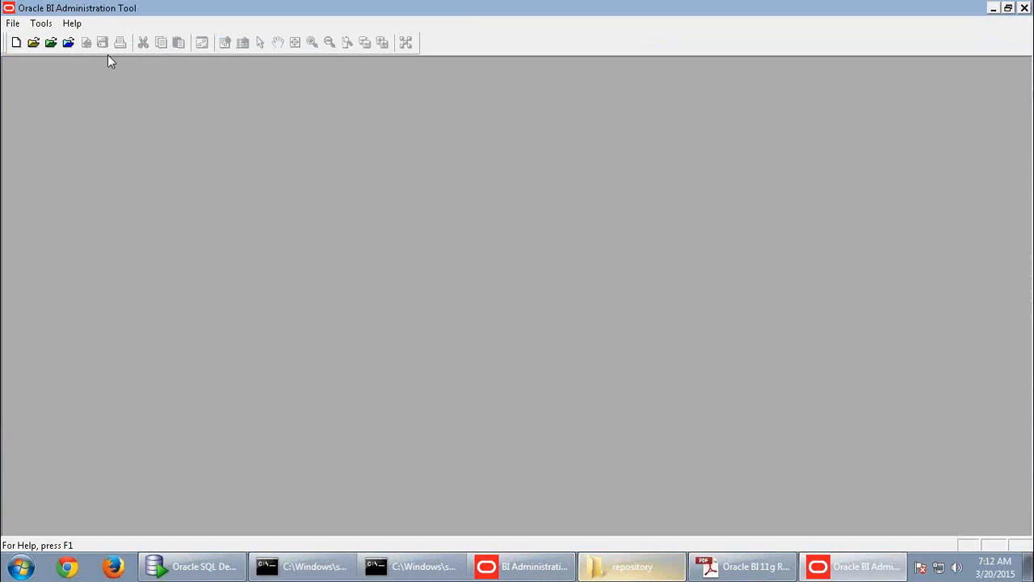
{"action": "left_click", "coordinate": [70, 44]}
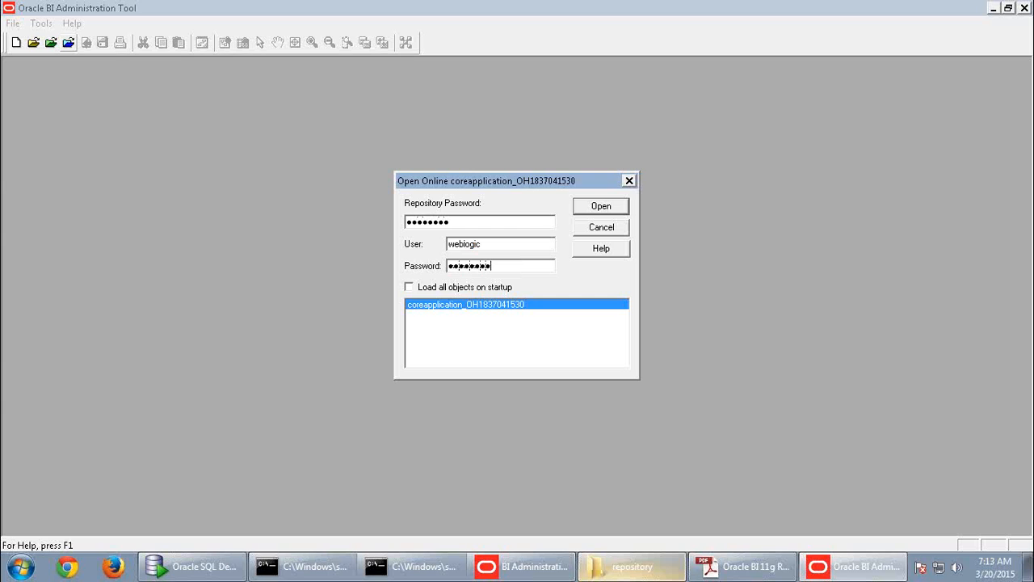
{"action": "left_click", "coordinate": [602, 207]}
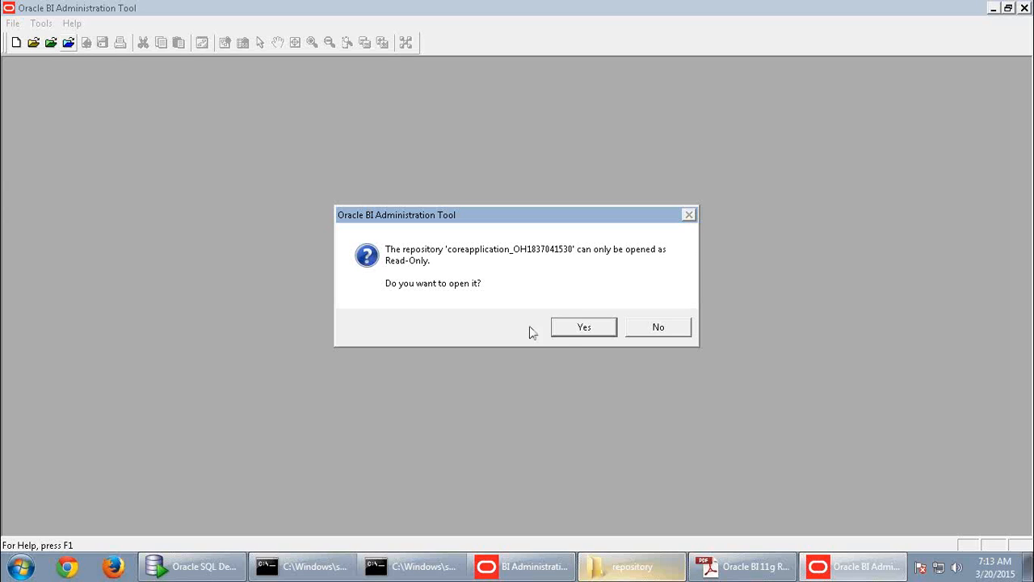
{"action": "left_click", "coordinate": [565, 333]}
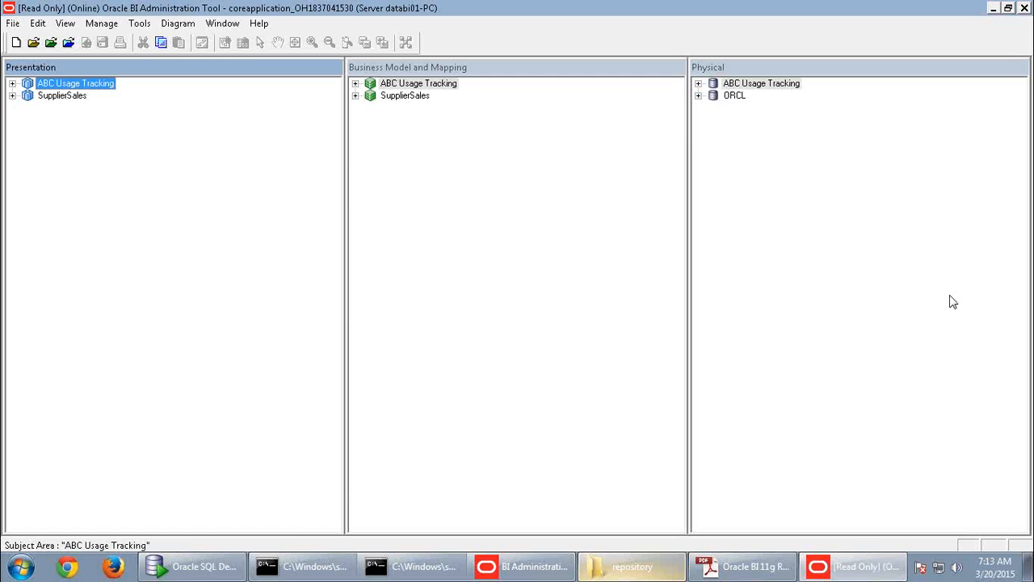
- Expand ORCL and SUPPLIER2 in the Physical layer and select between the ABC Usage Tracking and SupplierSales subject areas
{"action": "left_click", "coordinate": [699, 96]}
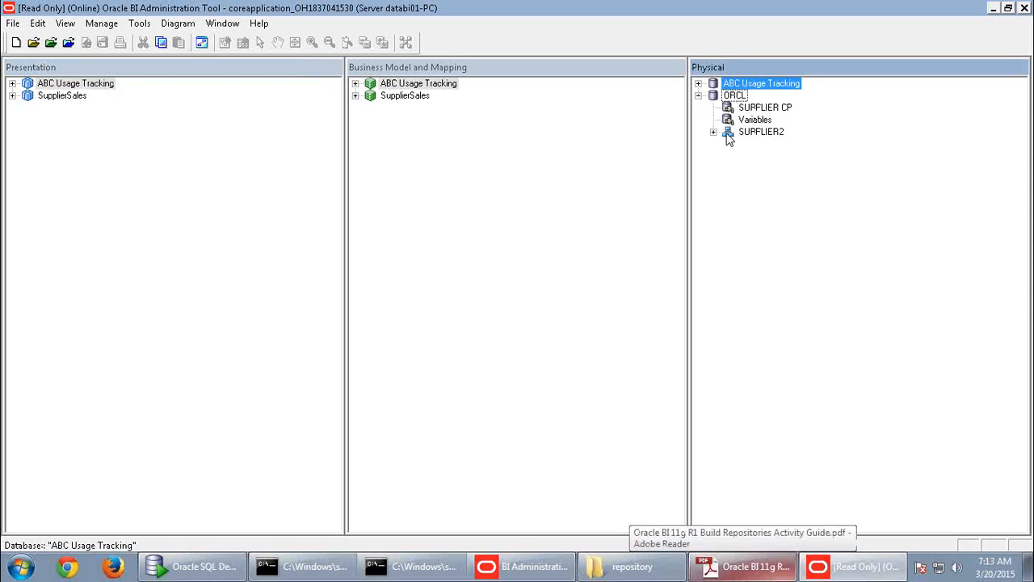
{"action": "left_click", "coordinate": [712, 133]}
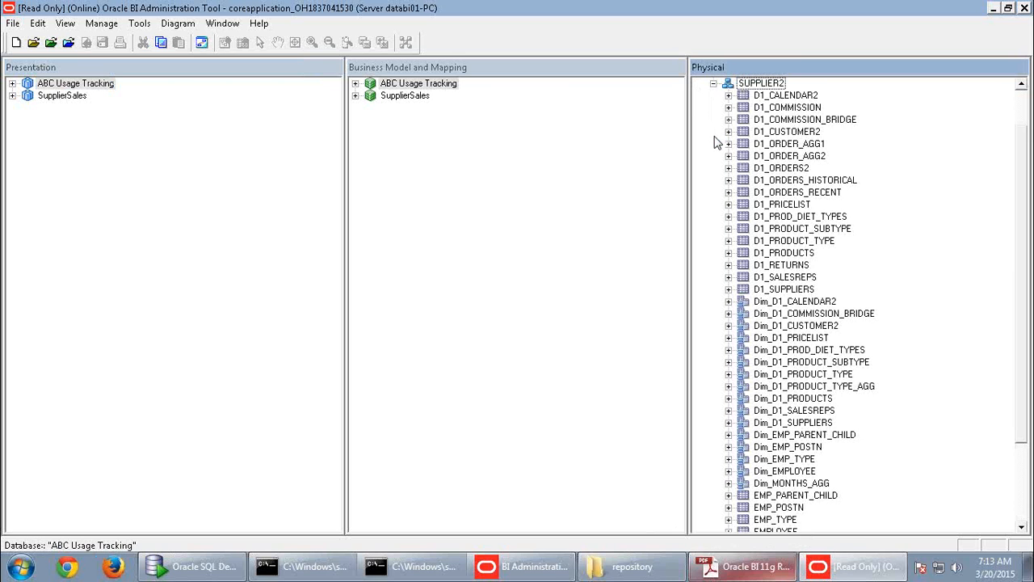
{"action": "left_click", "coordinate": [61, 96]}
{"action": "left_click", "coordinate": [65, 85]}
{"action": "left_click", "coordinate": [63, 96]}
{"action": "left_click", "coordinate": [65, 85]}
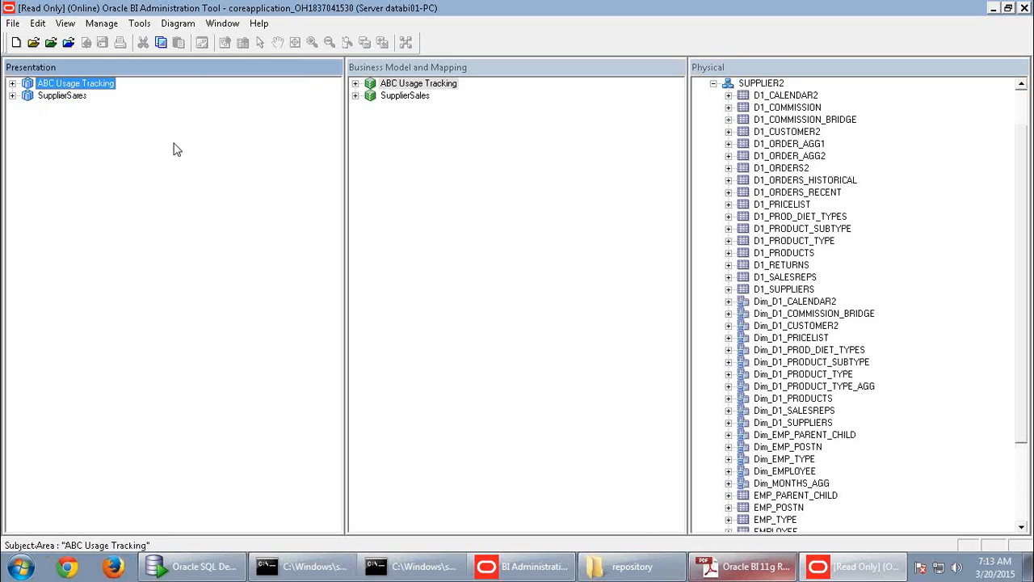
{"action": "left_click", "coordinate": [64, 96]}
{"action": "left_click", "coordinate": [65, 85]}
{"action": "left_click", "coordinate": [63, 96]}
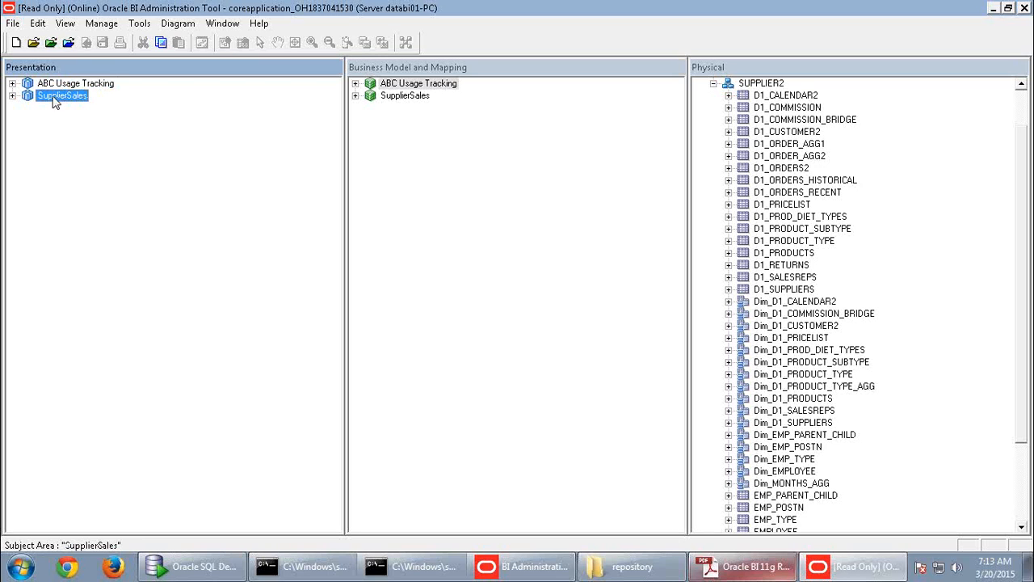
{"action": "left_click", "coordinate": [12, 84]}
{"action": "left_click", "coordinate": [13, 84]}
- Expand SupplierSales and its Customer table to show the Region and Sales Rep hierarchies
{"action": "left_click", "coordinate": [12, 95]}
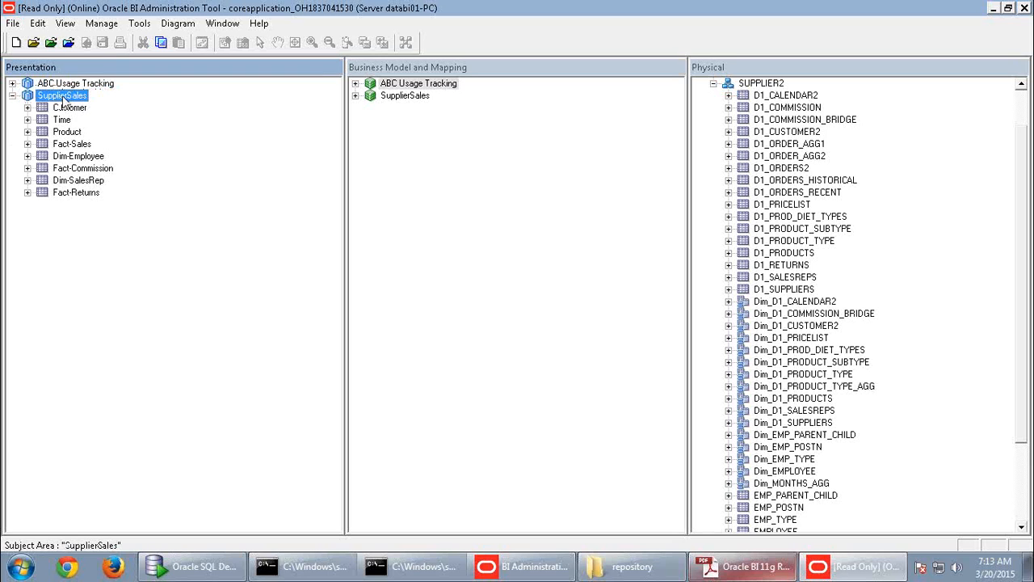
{"action": "left_click", "coordinate": [69, 107]}
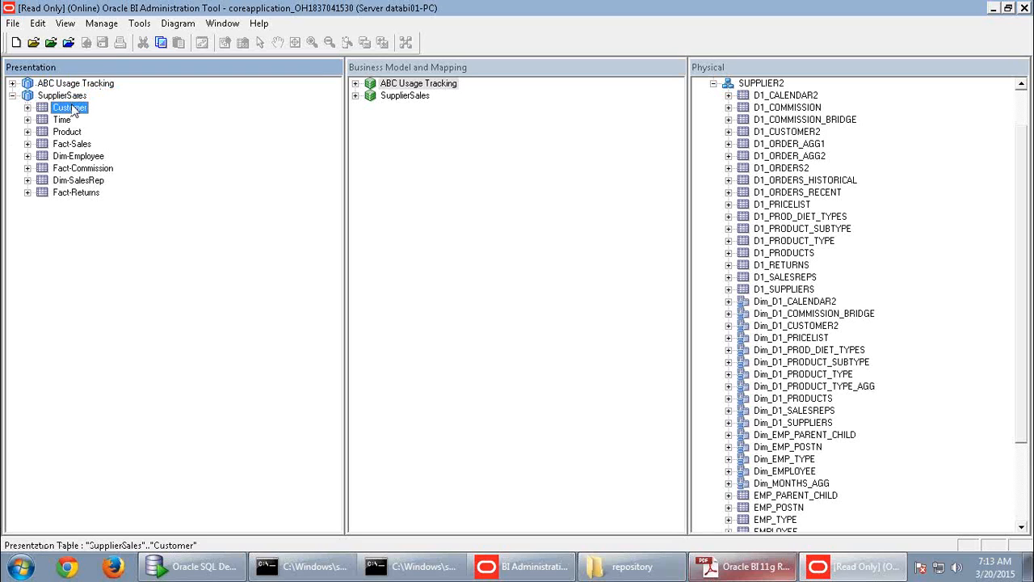
{"action": "left_click", "coordinate": [28, 107]}
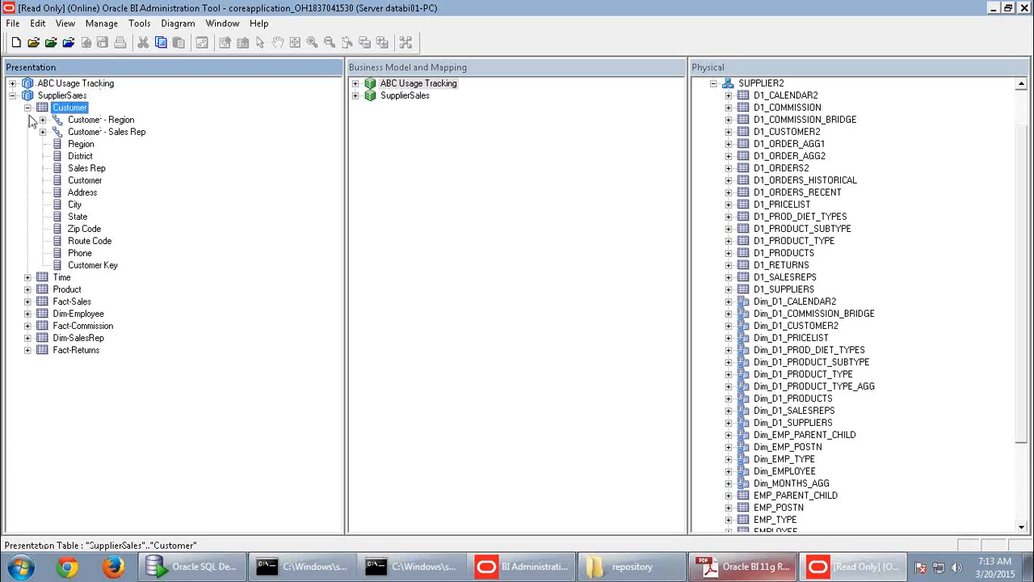
{"action": "left_click", "coordinate": [87, 144]}
{"action": "key", "text": "Up"}
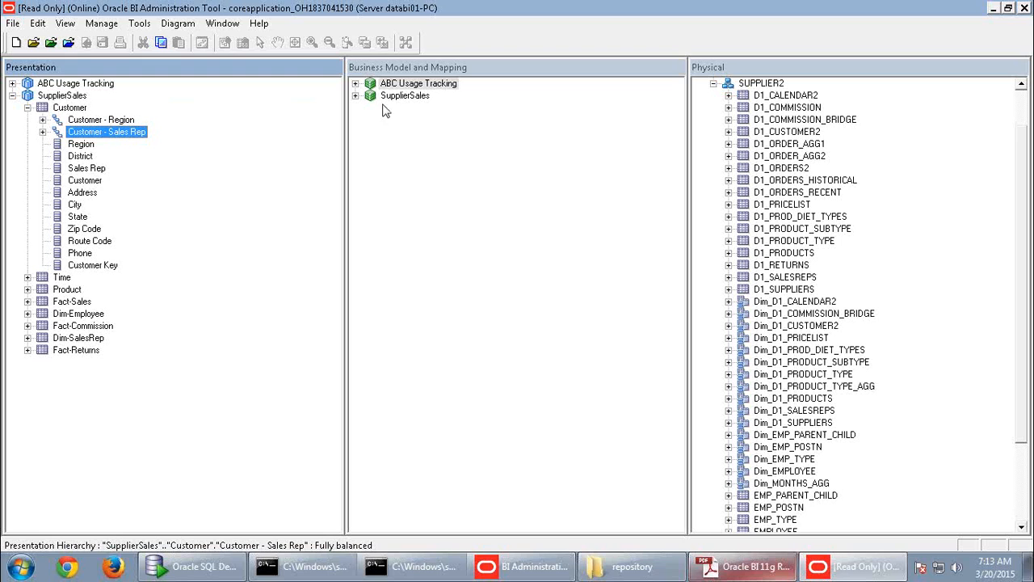
- Review Dim-Employee's General, Sources, Keys and Foreign Keys tabs (Employee ID key), then cancel
{"action": "left_click", "coordinate": [358, 98]}
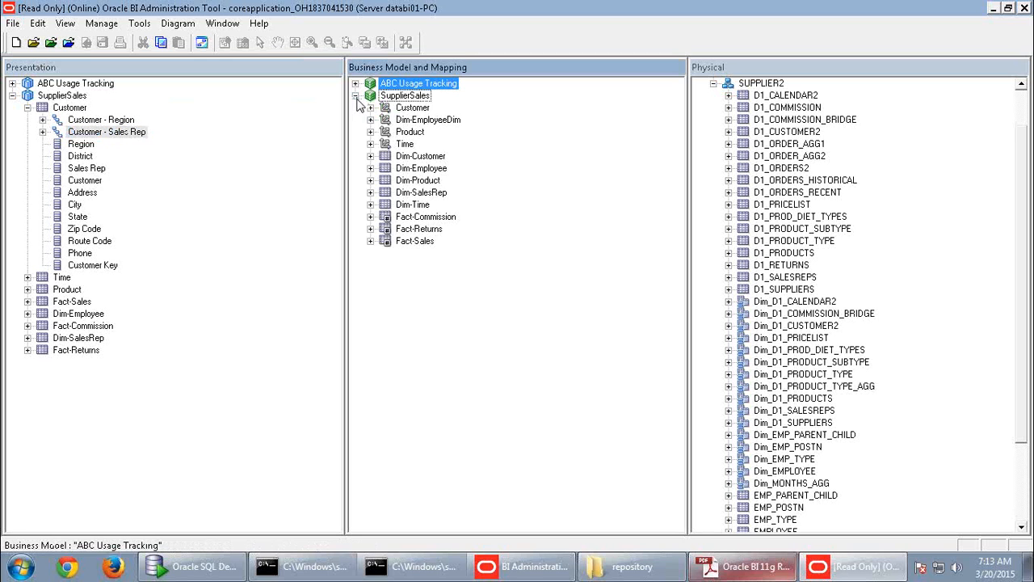
{"action": "double_click", "coordinate": [410, 168]}
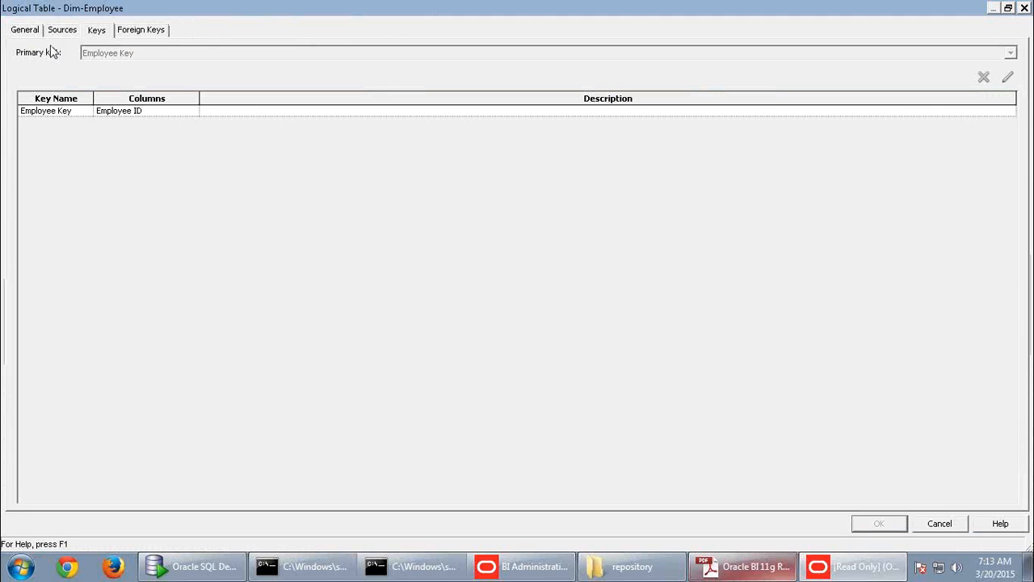
{"action": "left_click", "coordinate": [25, 30]}
{"action": "left_click", "coordinate": [73, 32]}
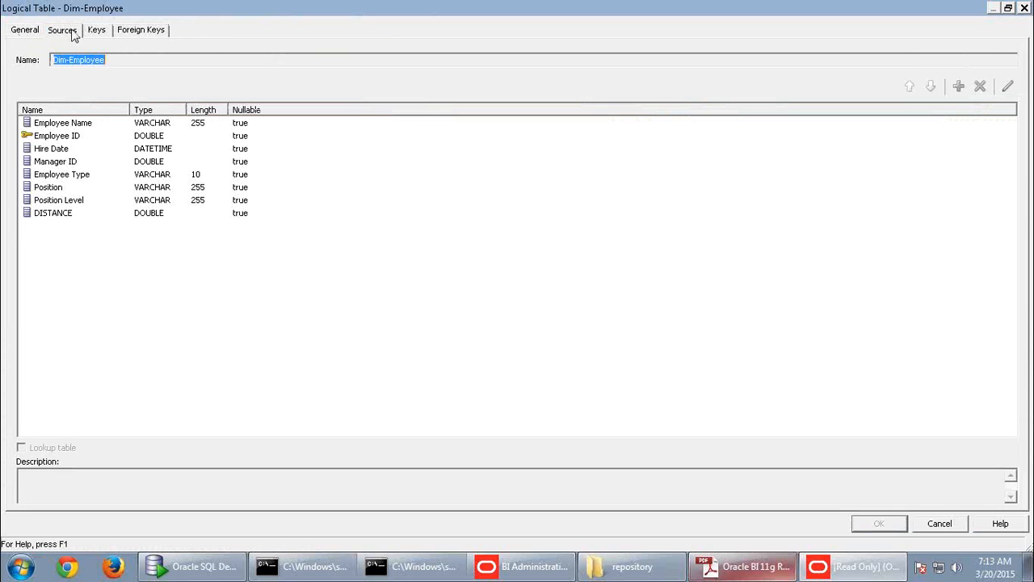
{"action": "left_click", "coordinate": [100, 32]}
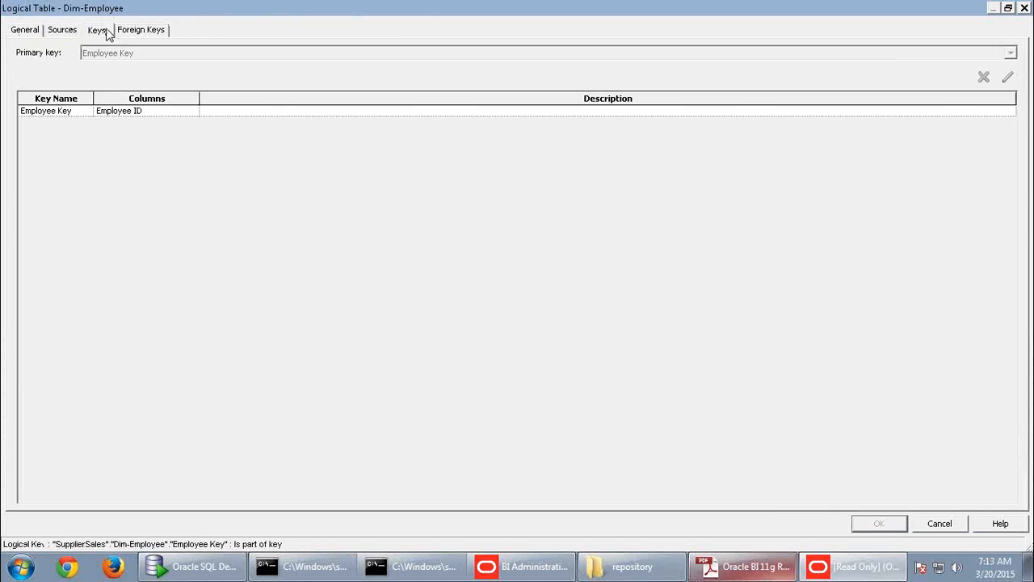
{"action": "left_click", "coordinate": [132, 32]}
{"action": "left_click", "coordinate": [939, 523]}
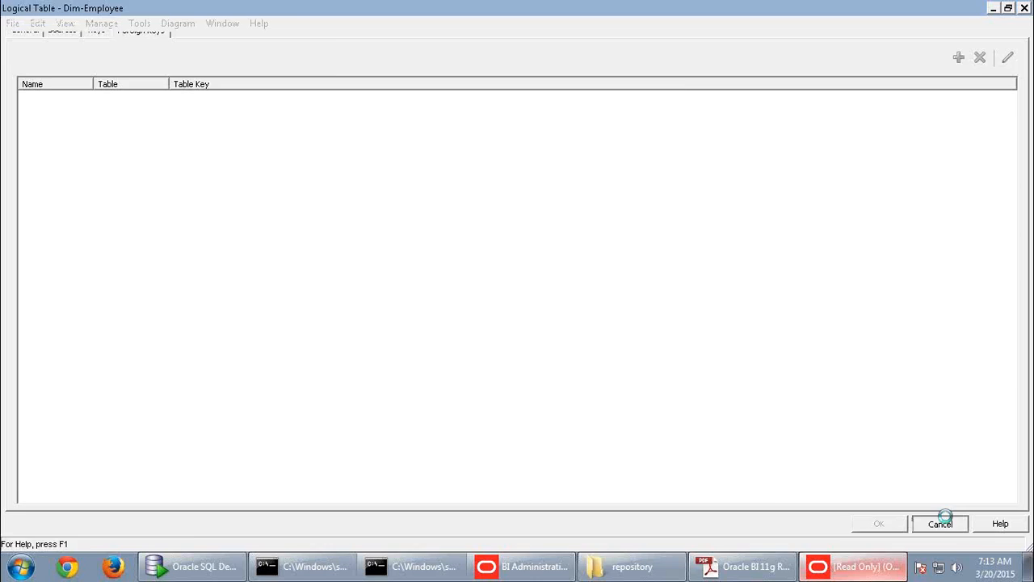
- Open the Customer presentation table's properties and browse its State and City columns
{"action": "double_click", "coordinate": [69, 108]}
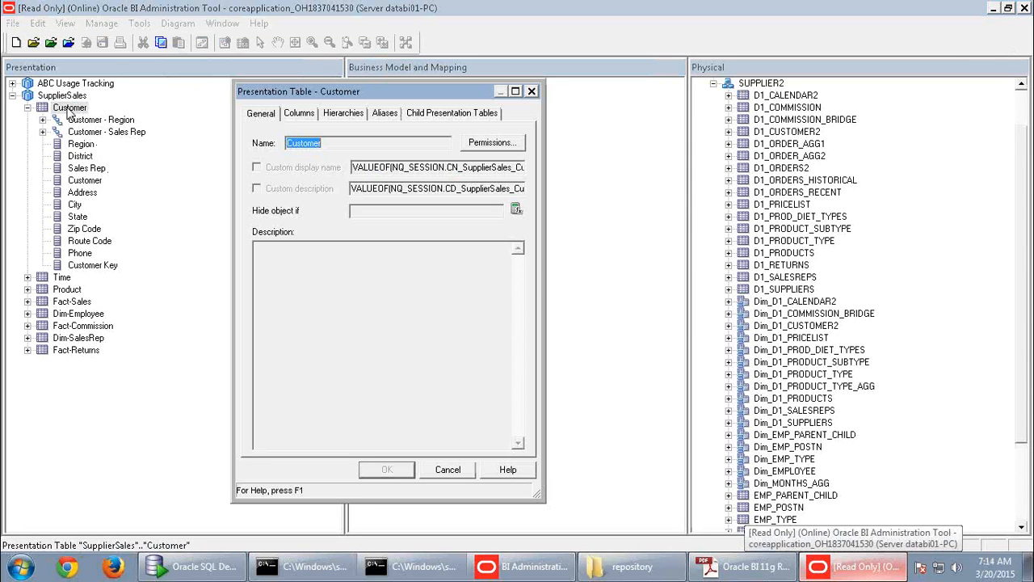
{"action": "left_click", "coordinate": [298, 114]}
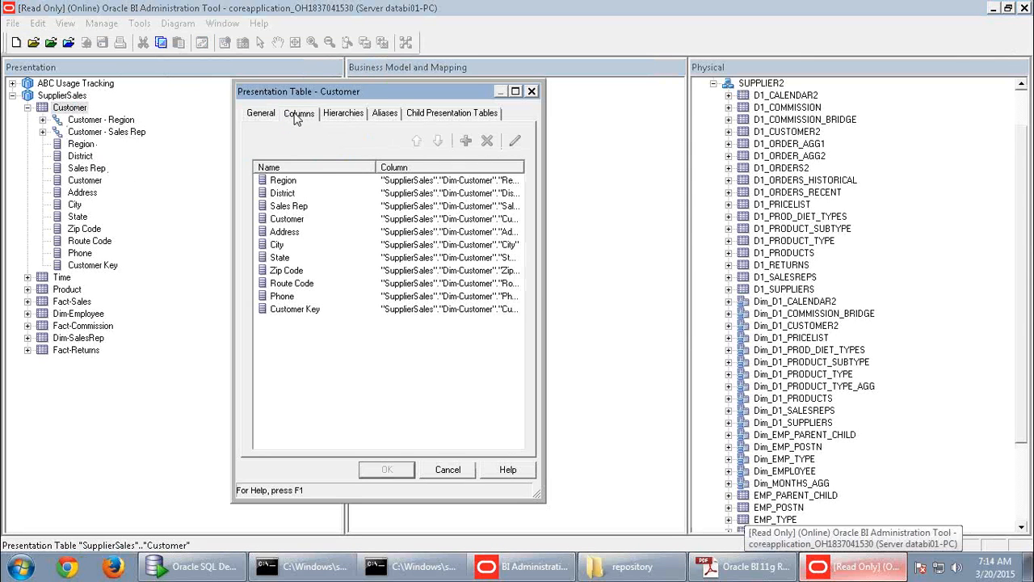
{"action": "left_click", "coordinate": [396, 259]}
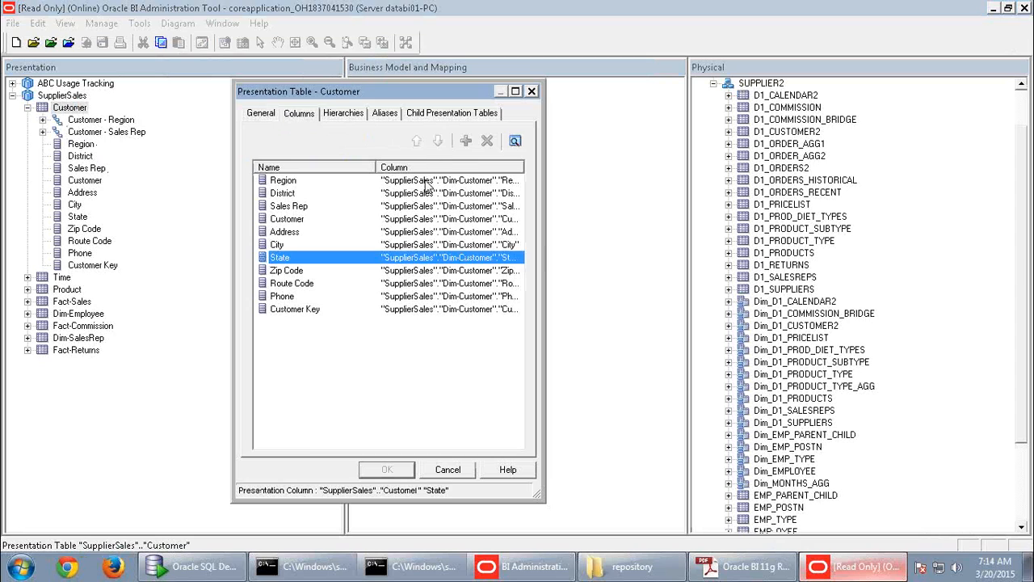
{"action": "left_click", "coordinate": [410, 242]}
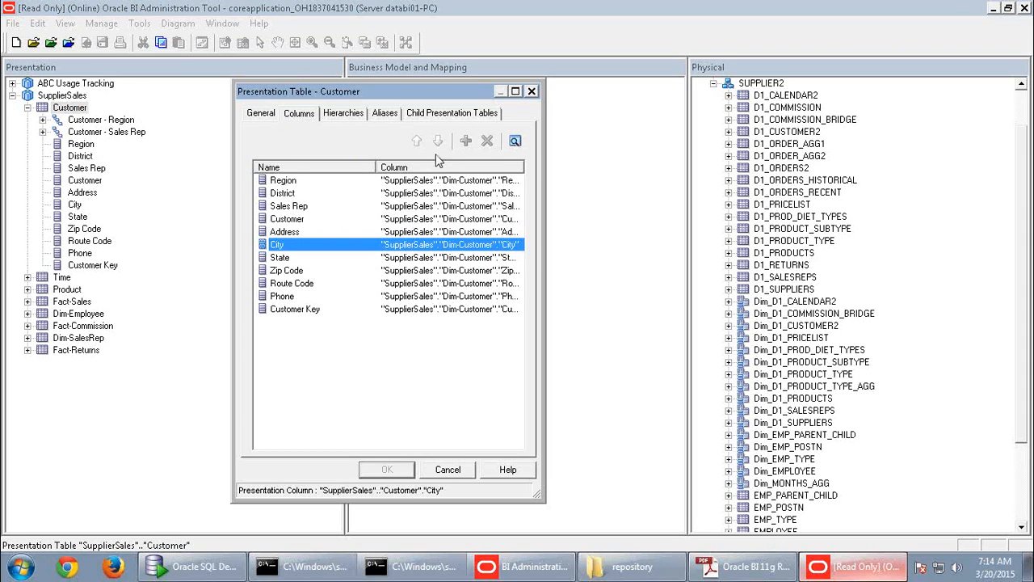
- Check Customer's hierarchies and Dim-Customer alias, cancel, and bring Firefox forward
{"action": "left_click", "coordinate": [343, 114]}
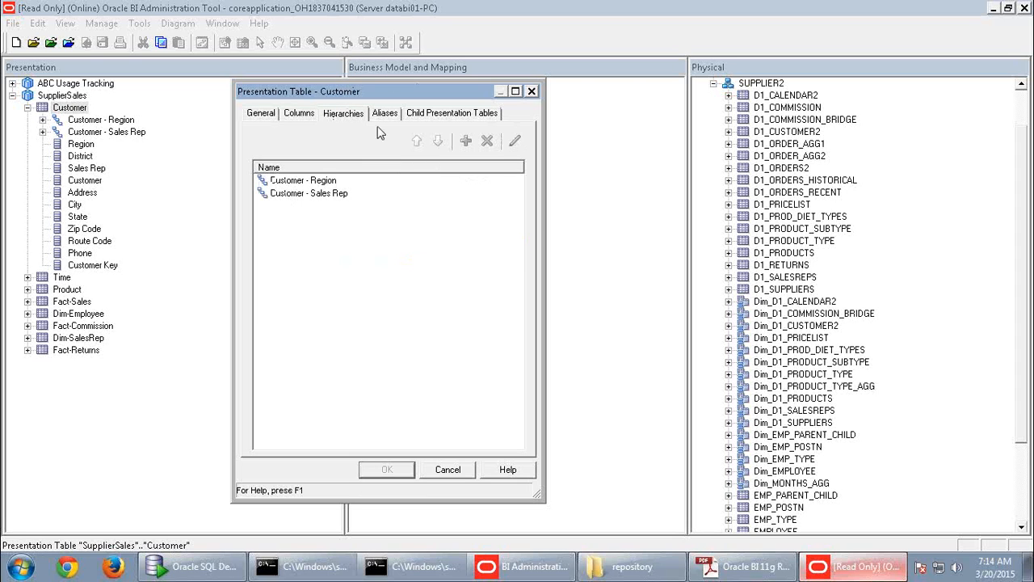
{"action": "left_click", "coordinate": [385, 114]}
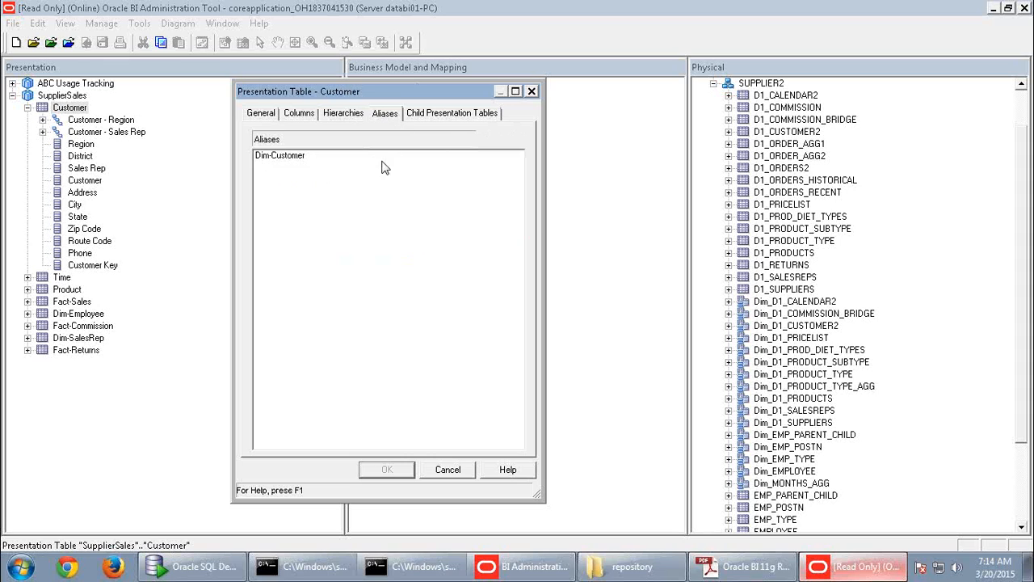
{"action": "left_click", "coordinate": [344, 114]}
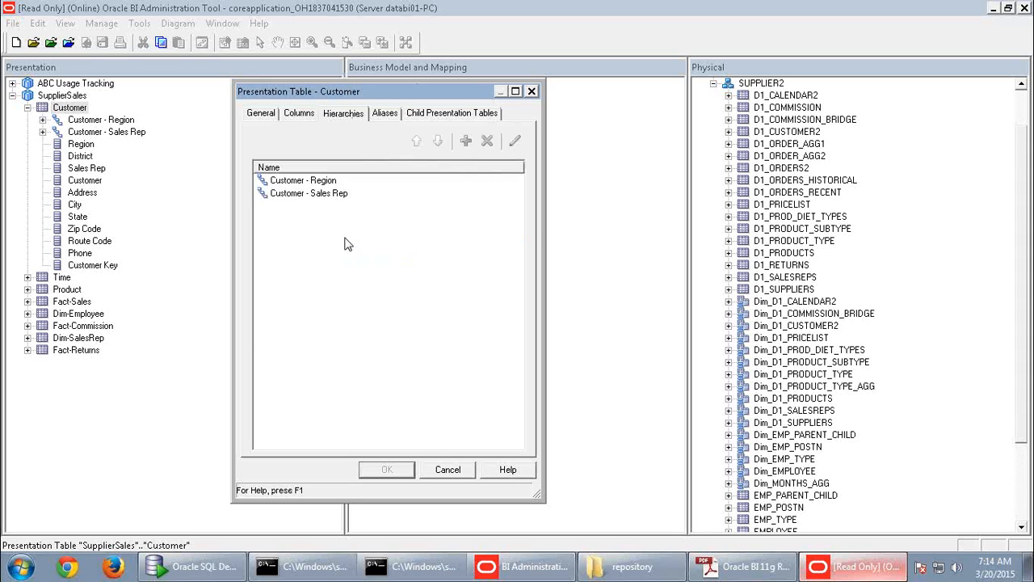
{"action": "left_click", "coordinate": [448, 470]}
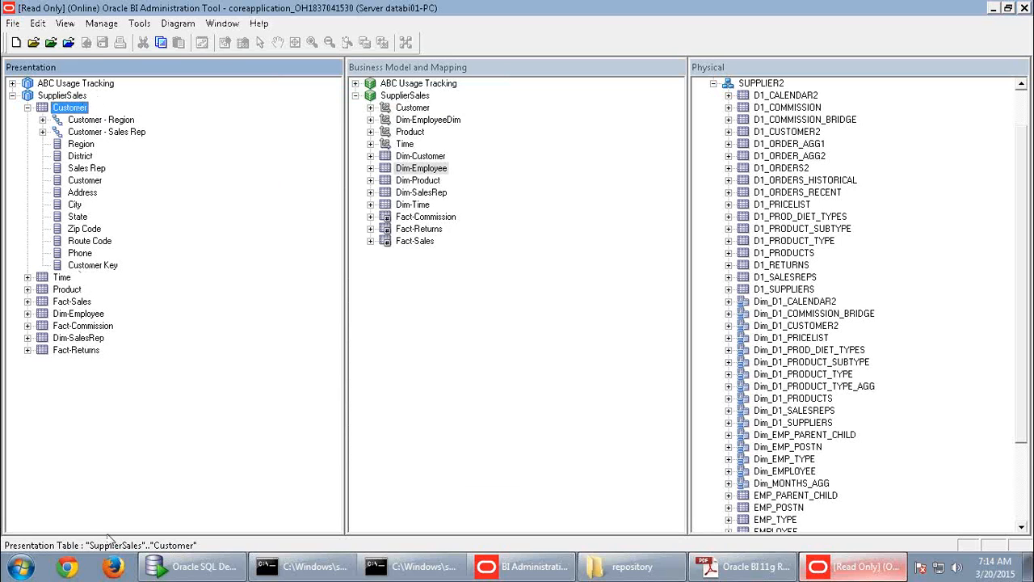
{"action": "left_click", "coordinate": [113, 568]}
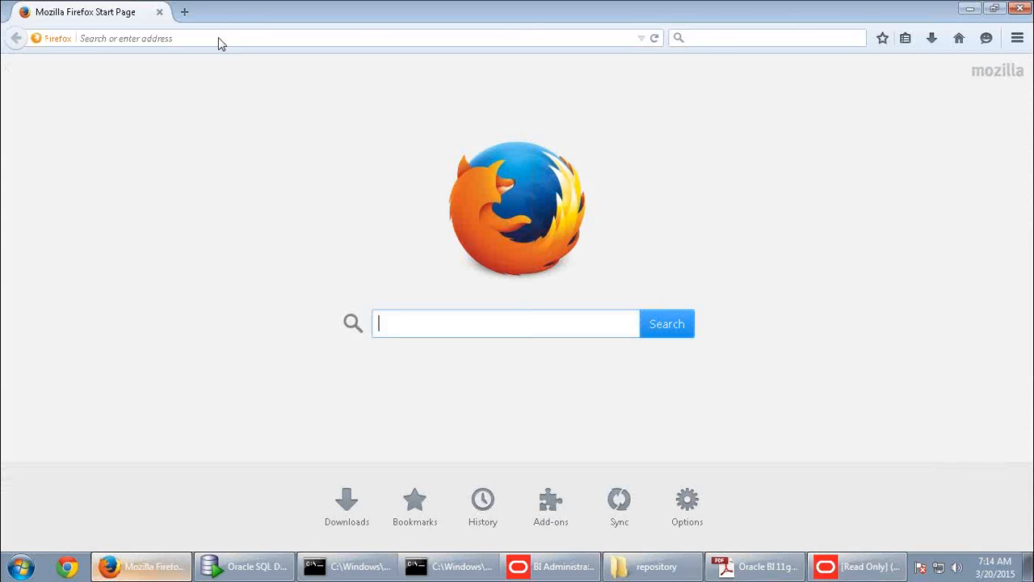
- Sign in to databi01-pc:9704/analytics with the saved user ID
{"action": "left_click", "coordinate": [219, 37]}
{"action": "type", "text": "databi01-pc/"}
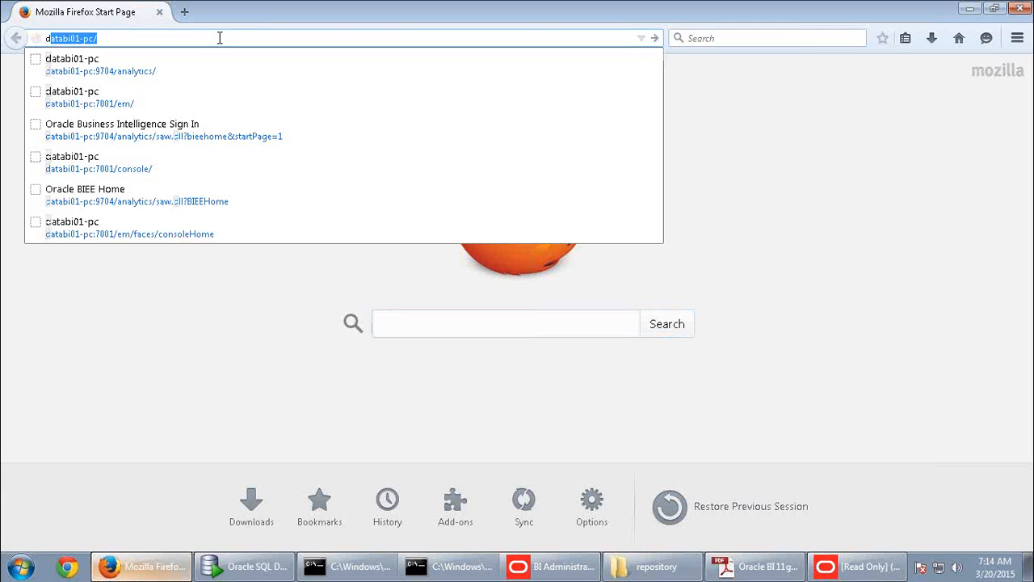
{"action": "left_click", "coordinate": [125, 71]}
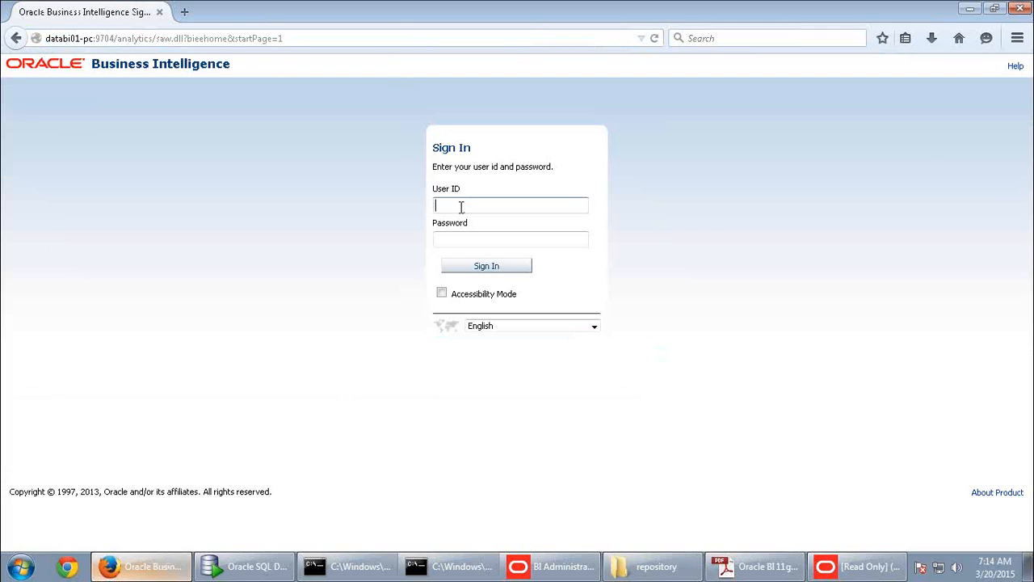
{"action": "left_click", "coordinate": [461, 207]}
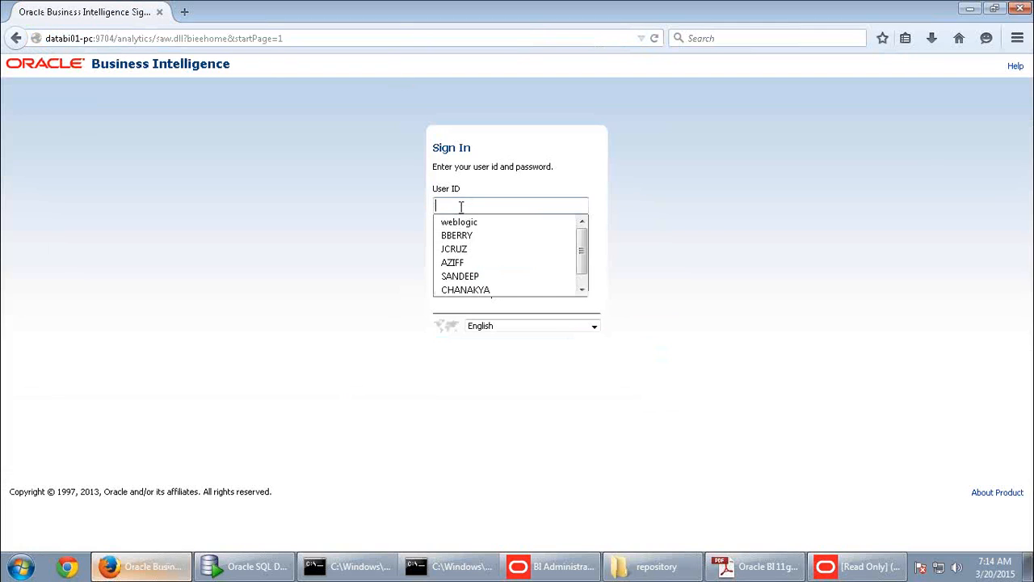
{"action": "left_click", "coordinate": [464, 221]}
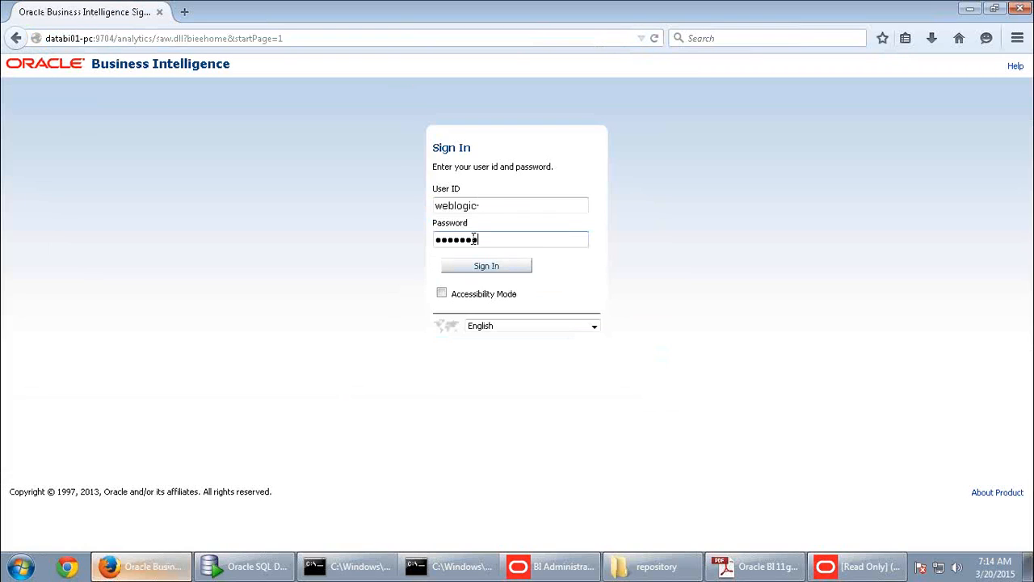
{"action": "key", "text": "Return"}
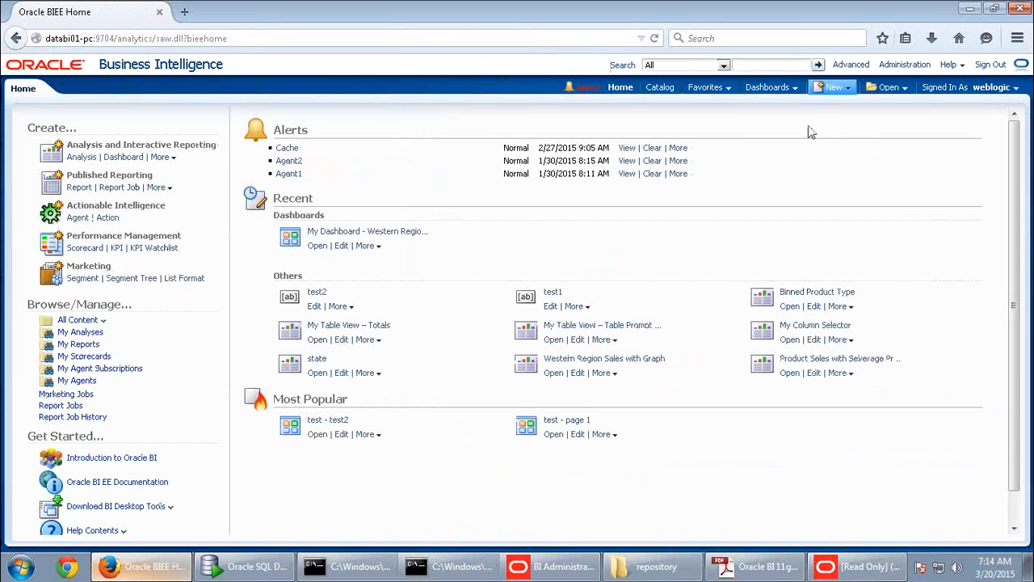
- Start a new analysis from the New menu, then return to the Administration Tool
{"action": "left_click", "coordinate": [848, 91]}
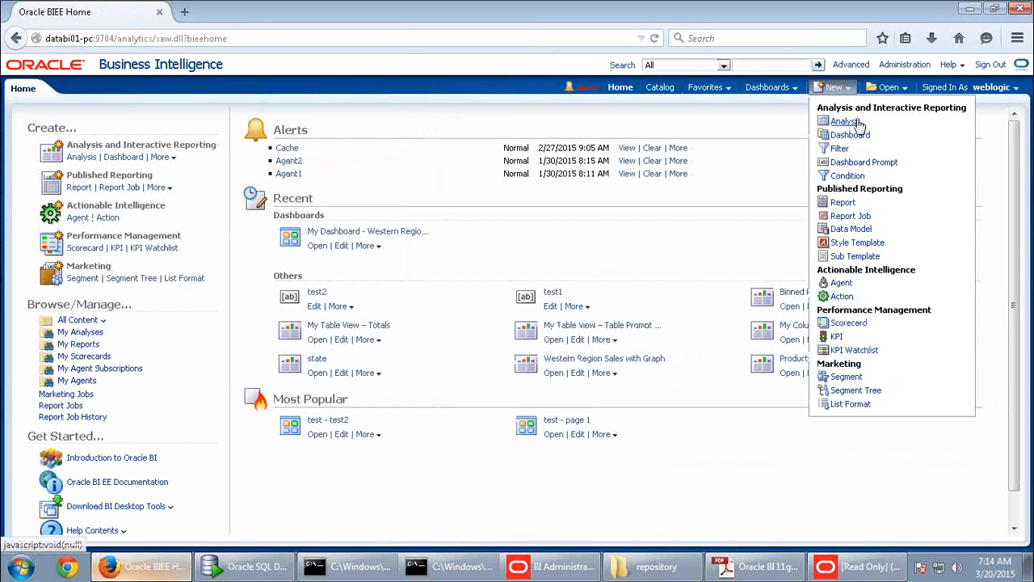
{"action": "left_click", "coordinate": [856, 122]}
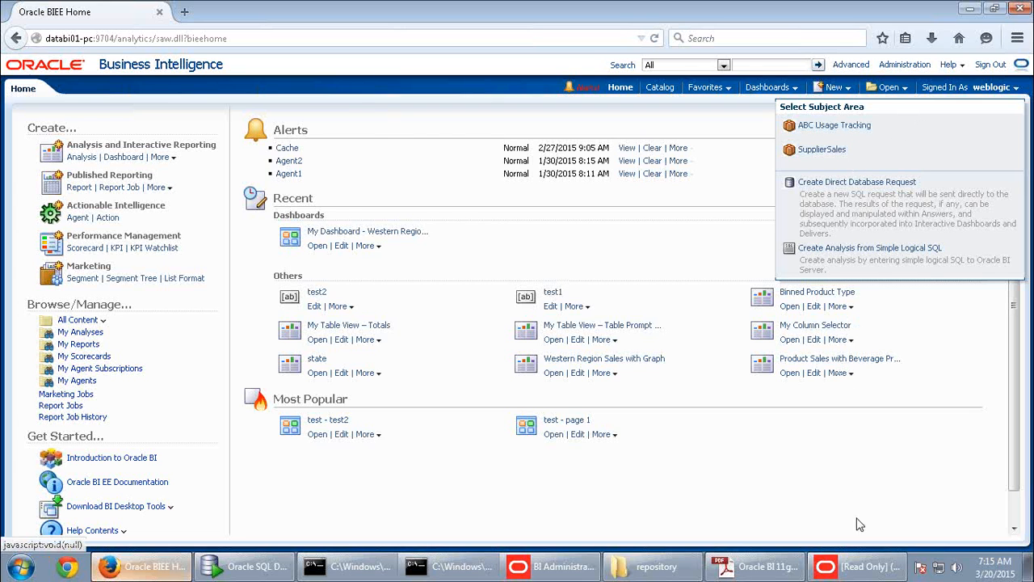
{"action": "left_click", "coordinate": [857, 565]}
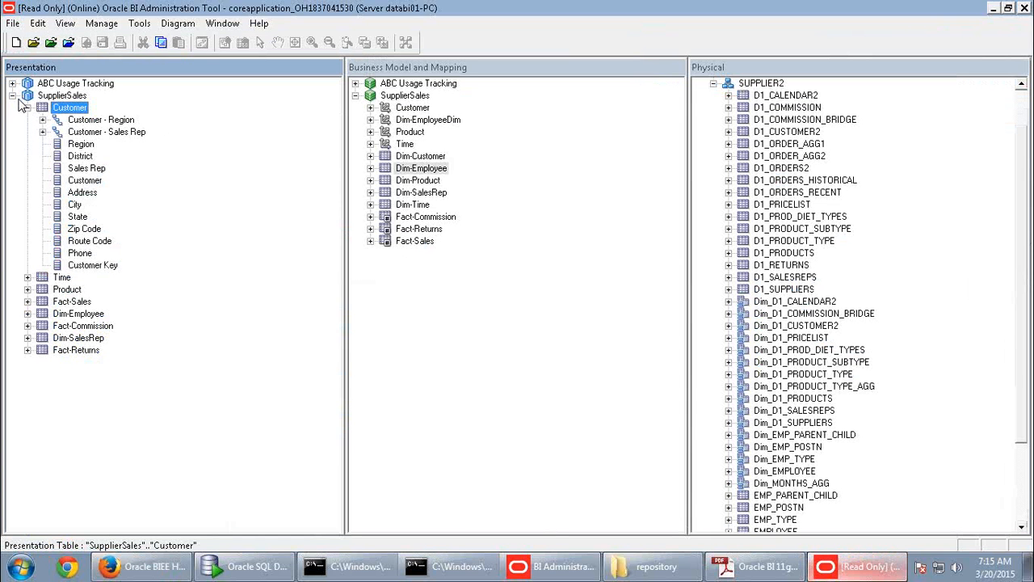
- Collapse SupplierSales and select between ABC Usage Tracking and SupplierSales in the Presentation layer
{"action": "left_click", "coordinate": [12, 96]}
{"action": "left_click", "coordinate": [109, 84]}
{"action": "left_click", "coordinate": [66, 98]}
{"action": "left_click", "coordinate": [73, 86]}
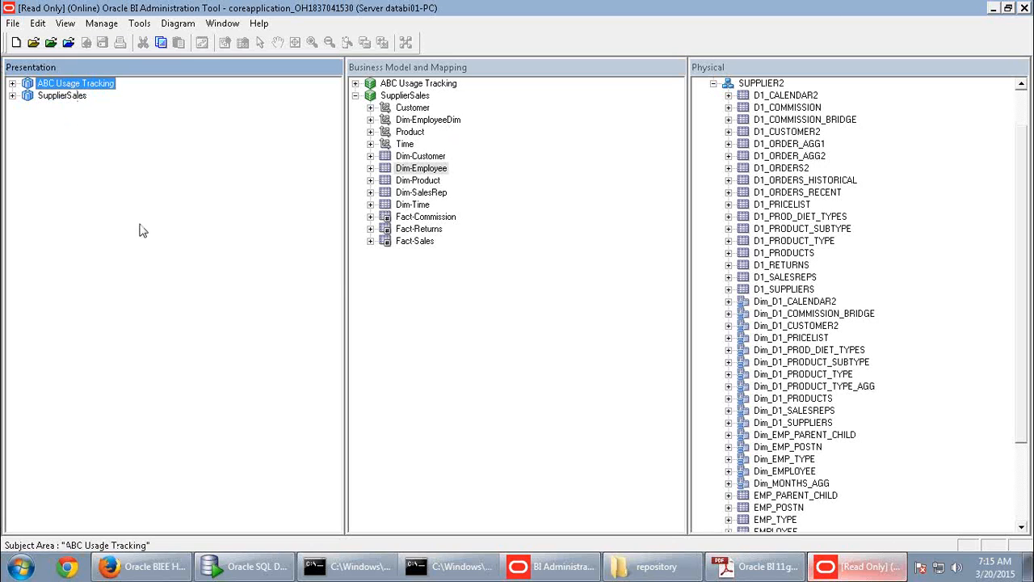
{"action": "left_click", "coordinate": [58, 97]}
{"action": "key", "text": "Up"}
- Base the new analysis on SupplierSales and re-expand SupplierSales in the Administration Tool
{"action": "left_click", "coordinate": [148, 570]}
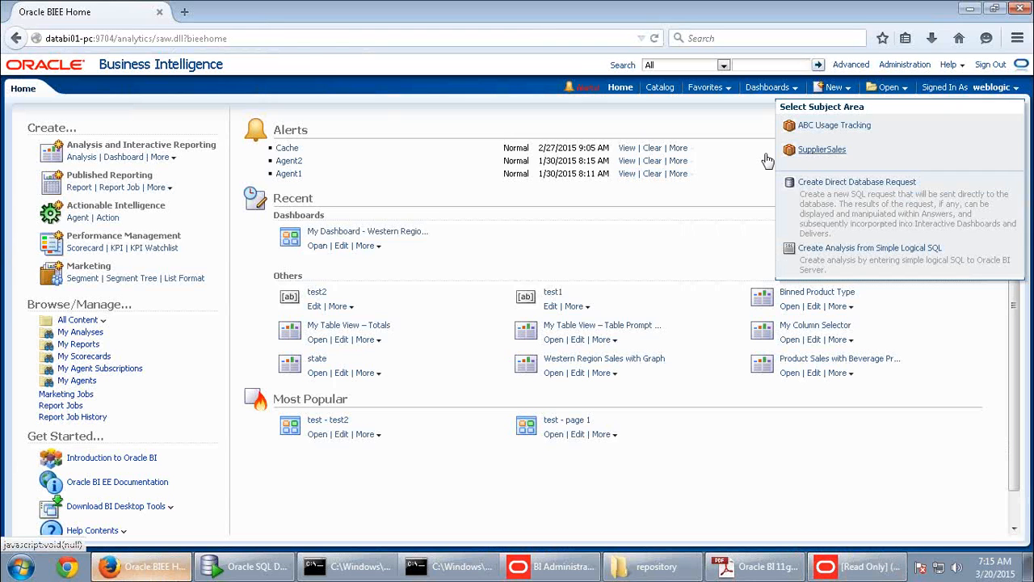
{"action": "left_click", "coordinate": [816, 151]}
{"action": "left_click", "coordinate": [872, 566]}
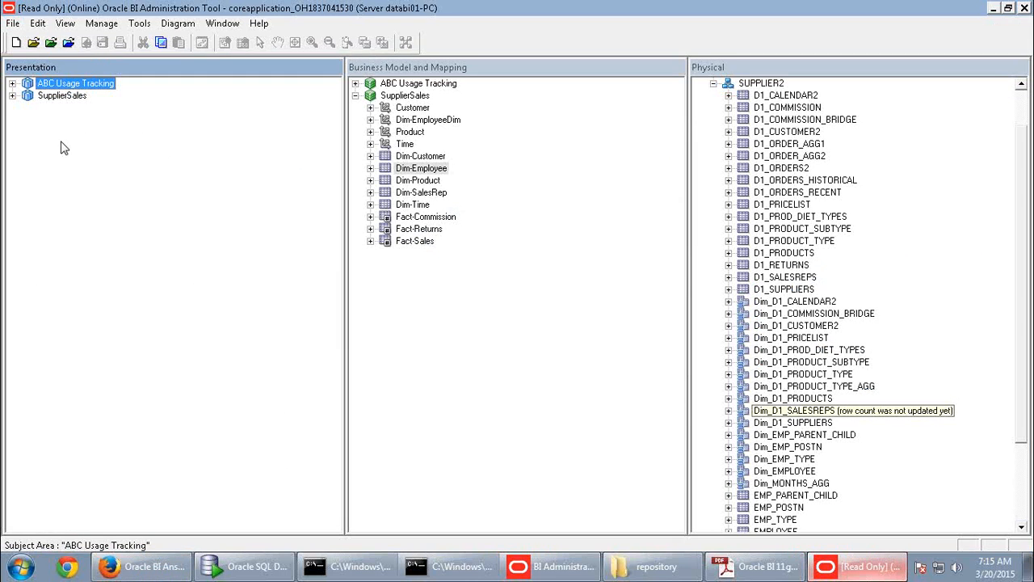
{"action": "left_click", "coordinate": [12, 95]}
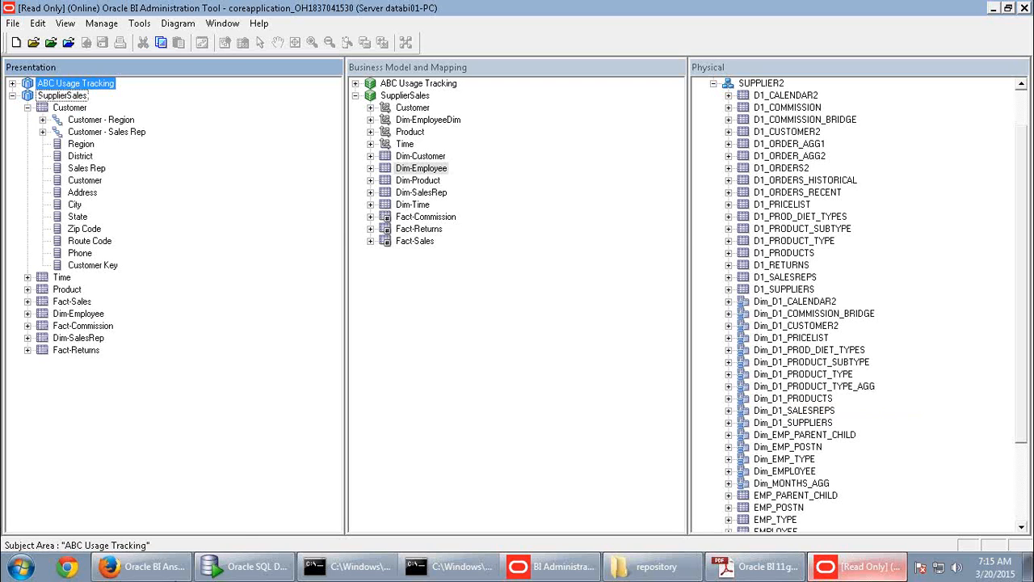
{"action": "left_click", "coordinate": [142, 565]}
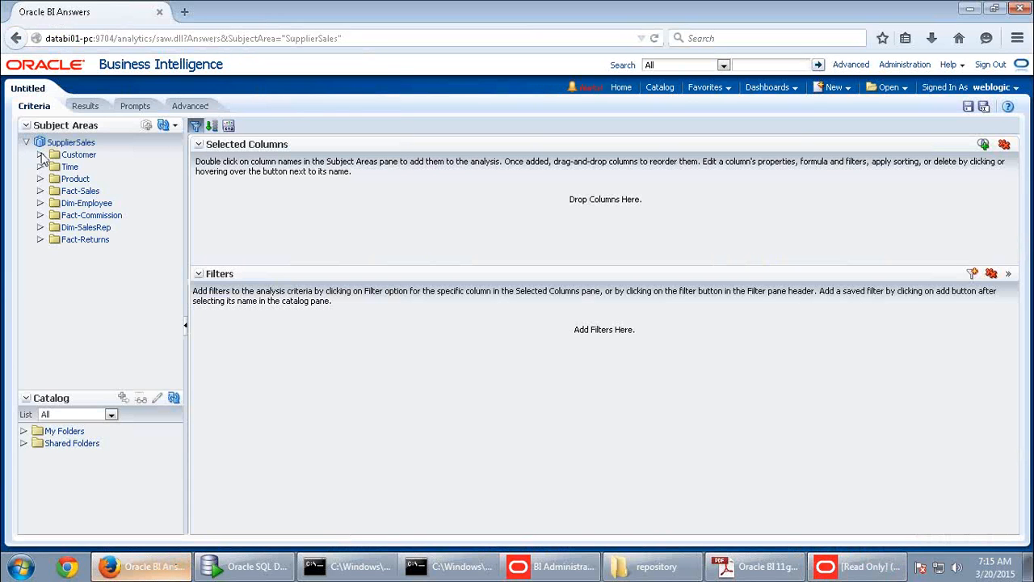
- Expand the Customer folder in Answers and compare it with the Admin Tool's hierarchies, District and Sales Rep
{"action": "left_click", "coordinate": [41, 154]}
{"action": "left_click", "coordinate": [856, 566]}
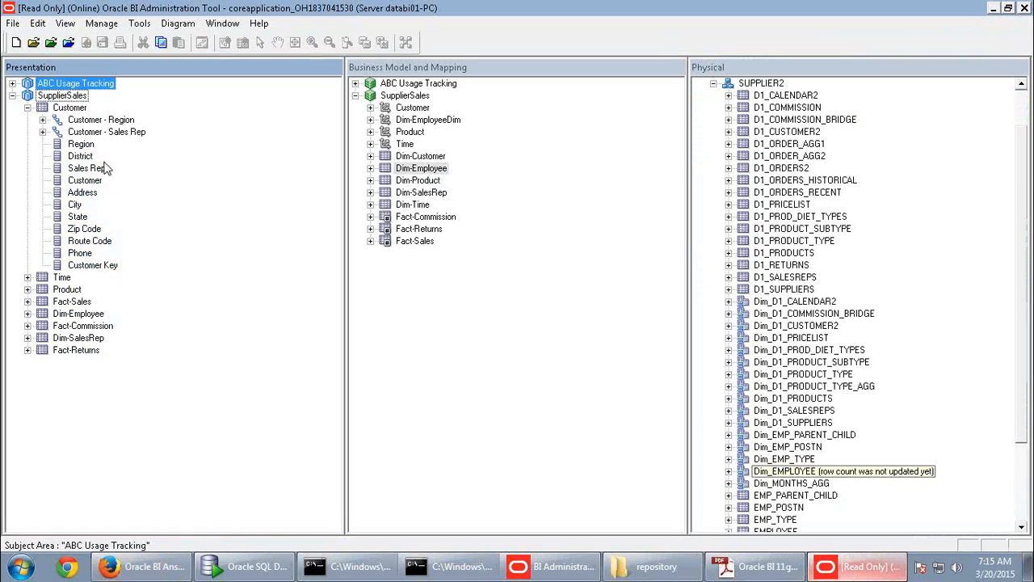
{"action": "left_click", "coordinate": [101, 122]}
{"action": "left_click", "coordinate": [105, 132]}
{"action": "left_click", "coordinate": [85, 156]}
{"action": "left_click", "coordinate": [88, 168]}
{"action": "left_click", "coordinate": [143, 566]}
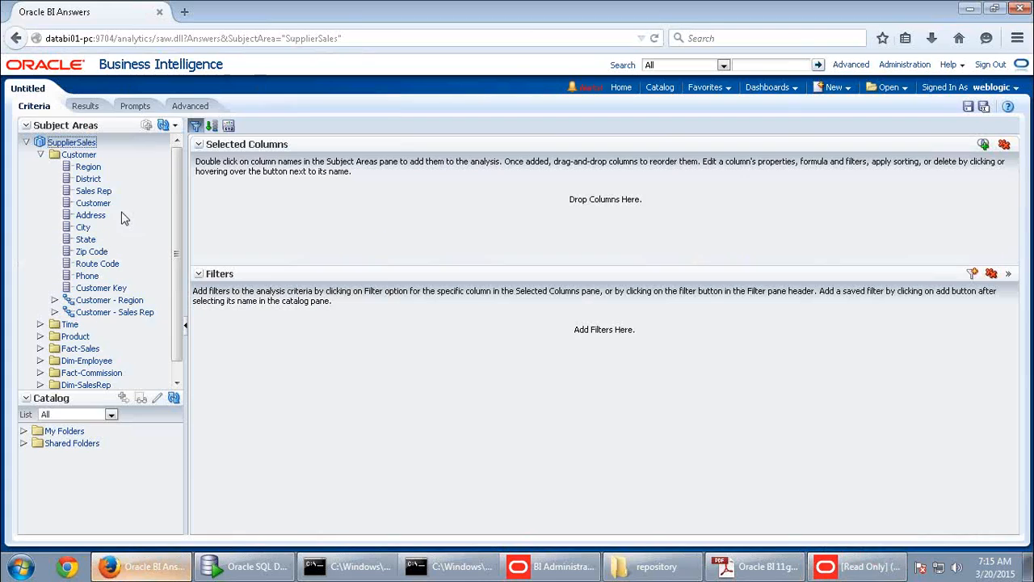
- Add the Customer column to the analysis and view its results listing customer names
{"action": "left_click", "coordinate": [91, 168]}
{"action": "left_click", "coordinate": [89, 180]}
{"action": "left_click", "coordinate": [96, 192]}
{"action": "left_click", "coordinate": [96, 204]}
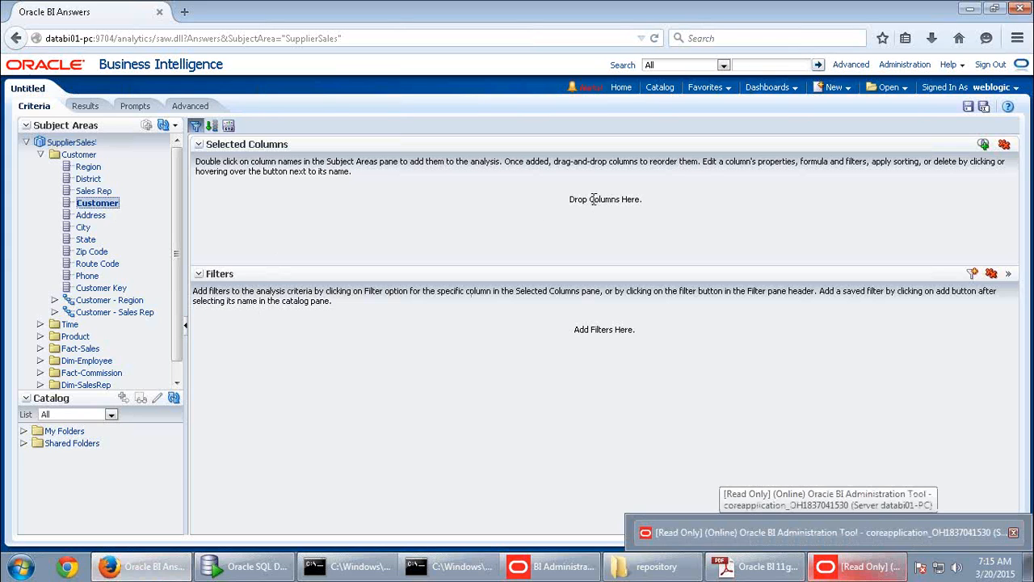
{"action": "left_click_drag", "start_coordinate": [97, 203], "coordinate": [267, 203]}
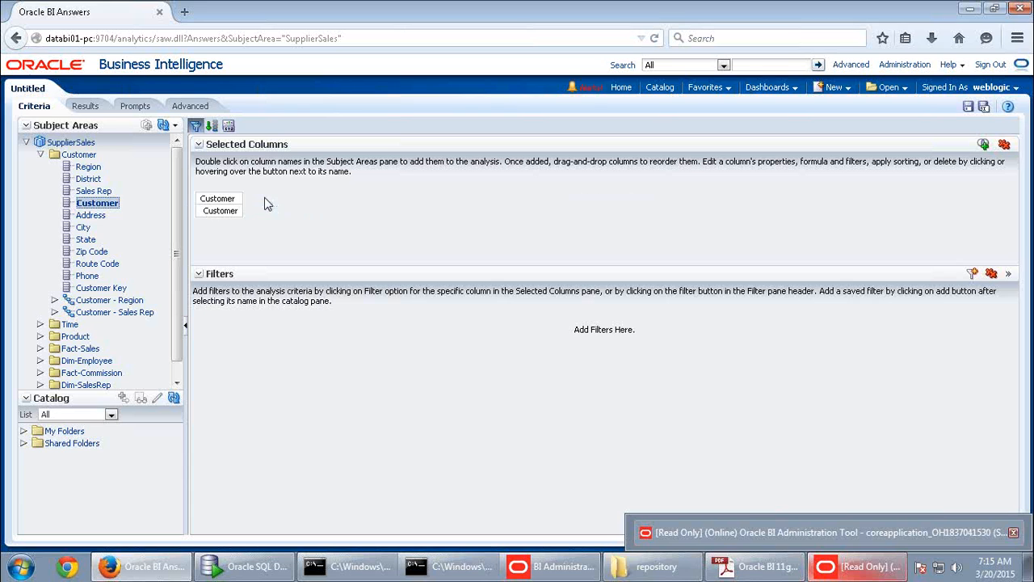
{"action": "left_click", "coordinate": [85, 107]}
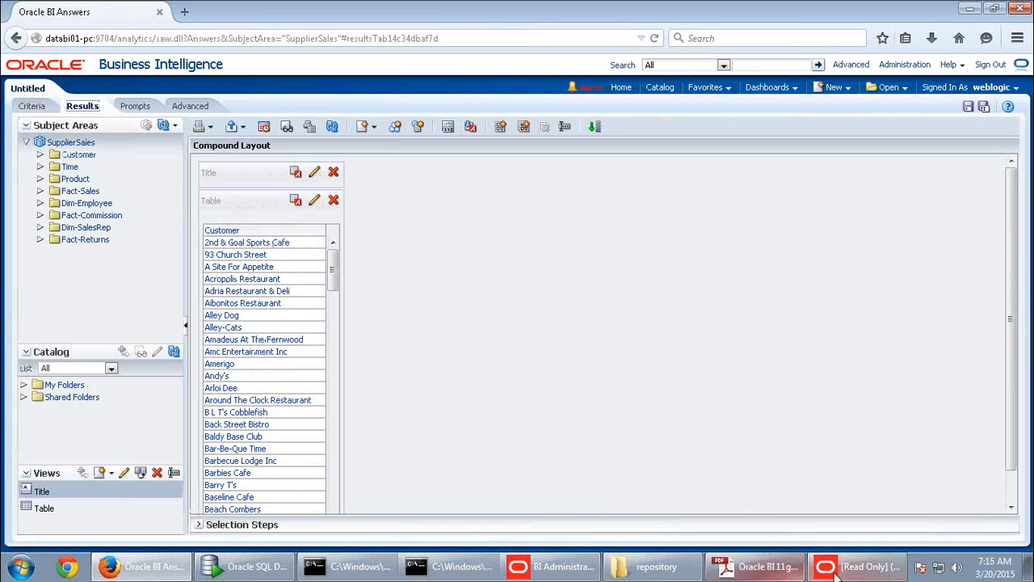
{"action": "left_click", "coordinate": [858, 566]}
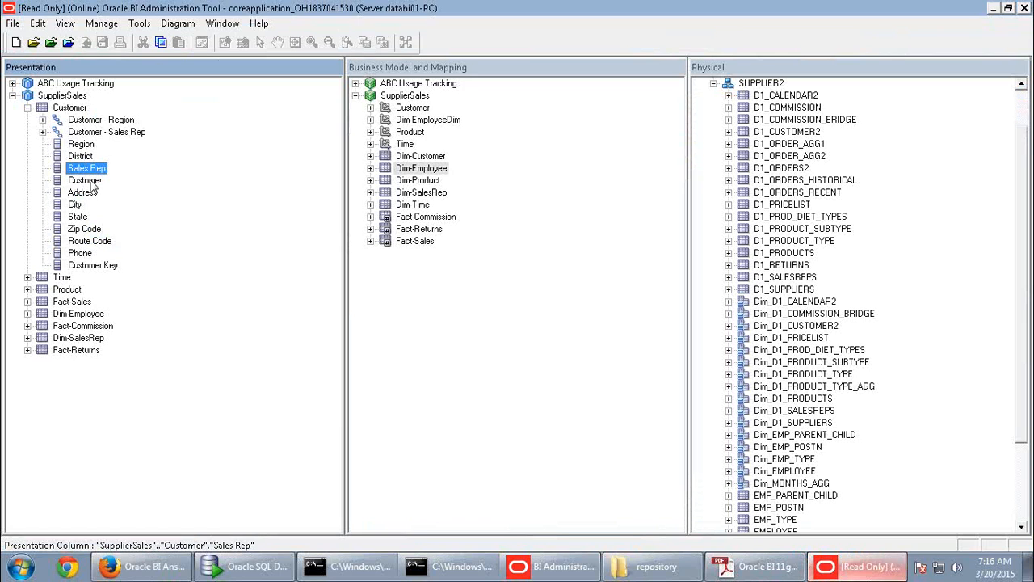
- Trace the Customer presentation column to its NAME physical column in Dim_D1_CUSTOMER2
{"action": "right_click", "coordinate": [91, 182]}
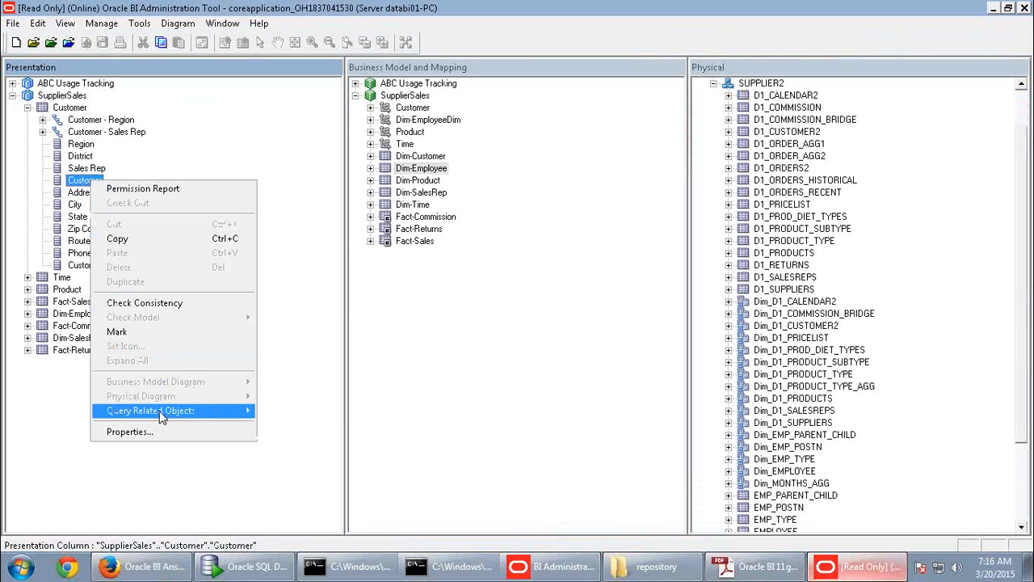
{"action": "mouse_move", "coordinate": [160, 410]}
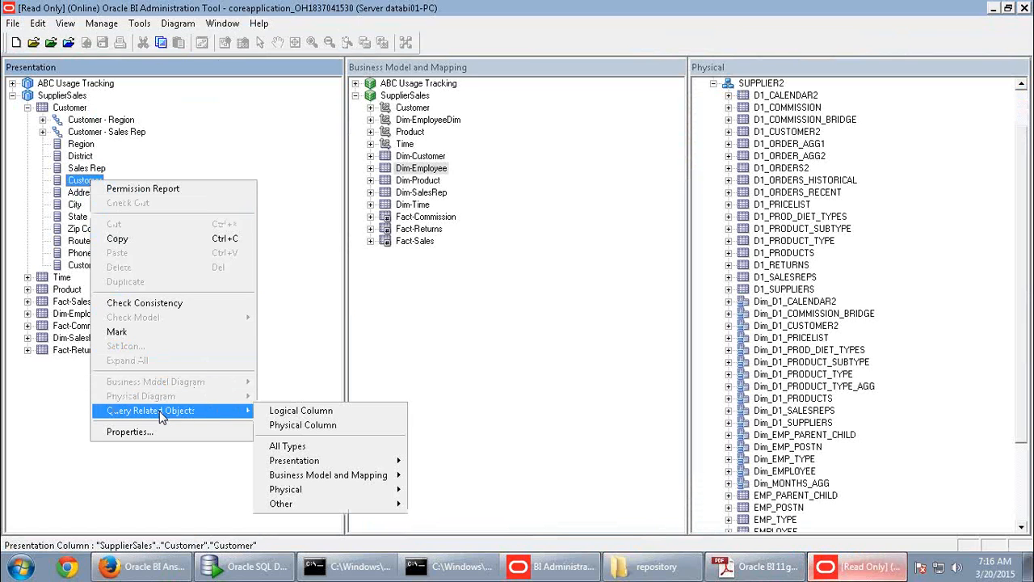
{"action": "left_click", "coordinate": [315, 426]}
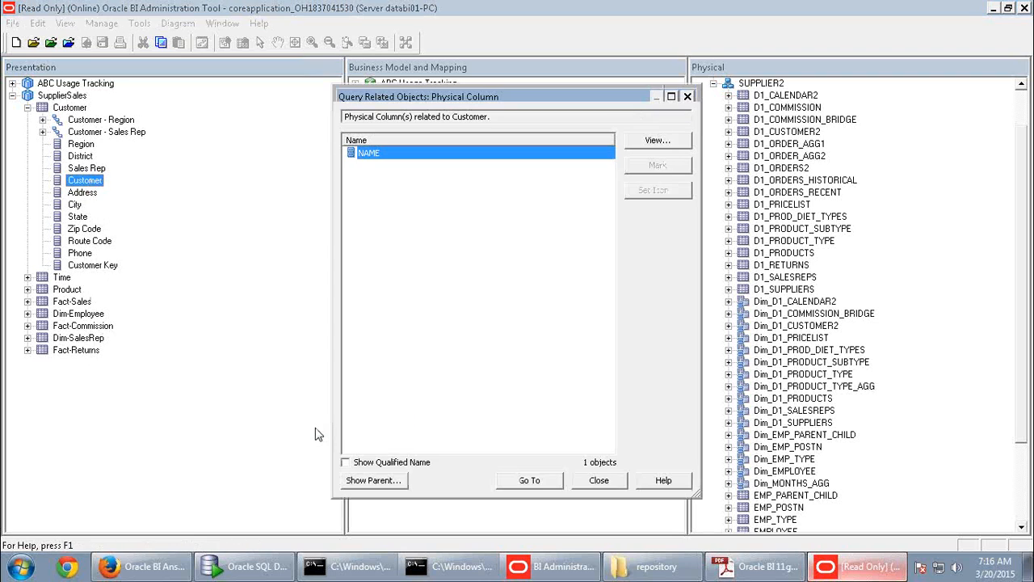
{"action": "left_click", "coordinate": [544, 485]}
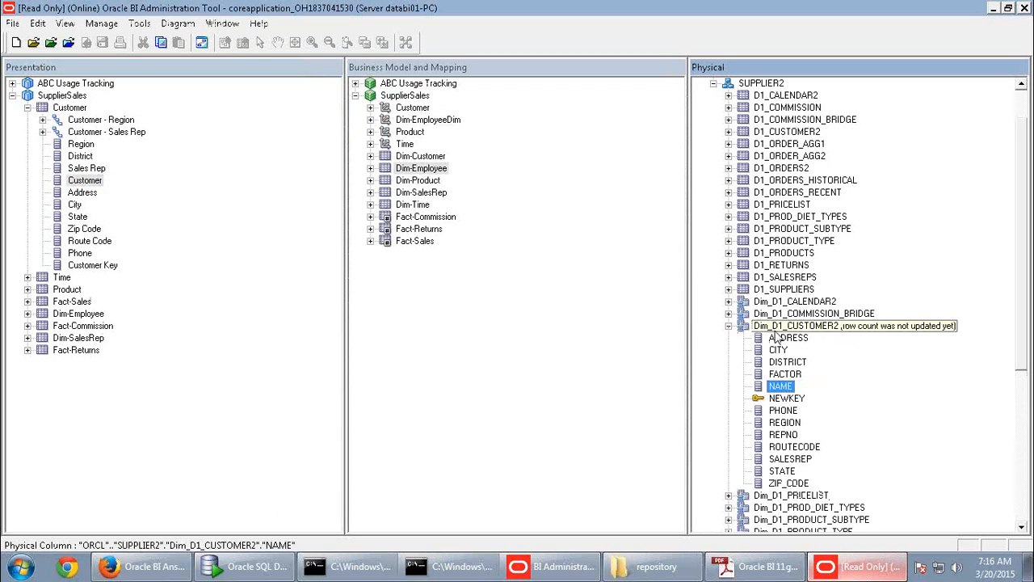
- View the NAME column's customer data through the SUPPLIER CP connection pool, then return to BI Answers
{"action": "right_click", "coordinate": [782, 390]}
{"action": "left_click", "coordinate": [806, 129]}
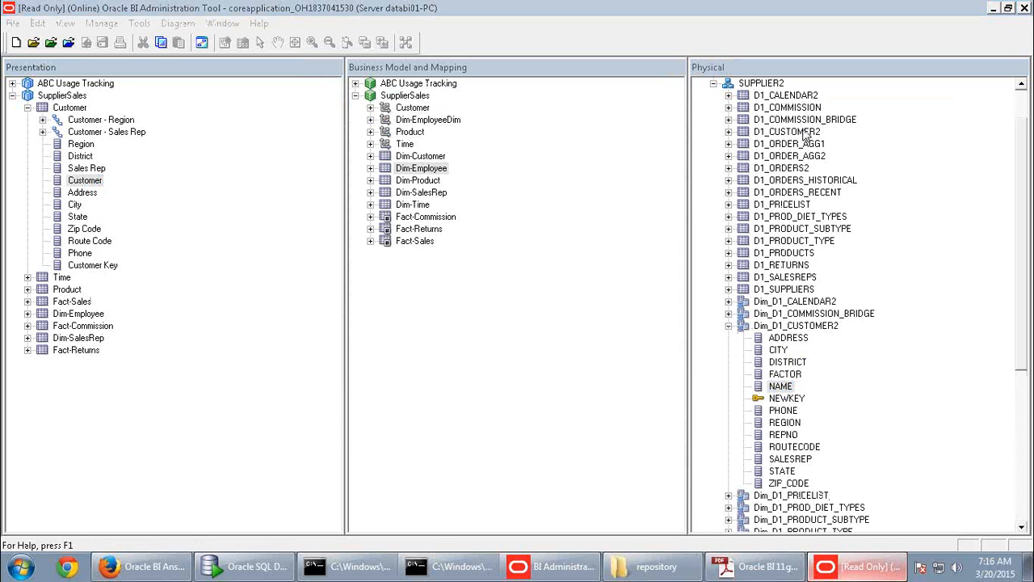
{"action": "left_click", "coordinate": [533, 307]}
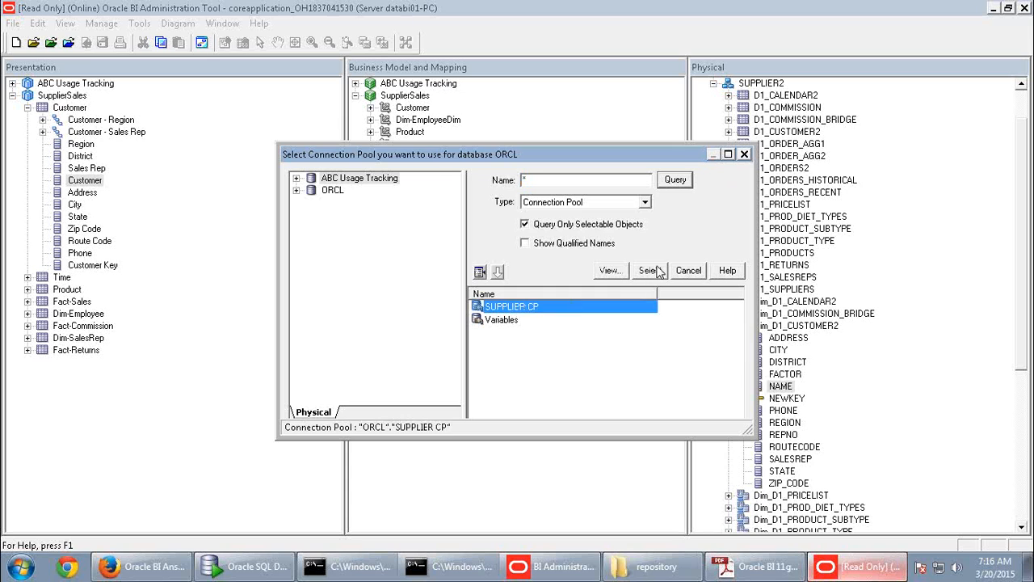
{"action": "left_click", "coordinate": [651, 271]}
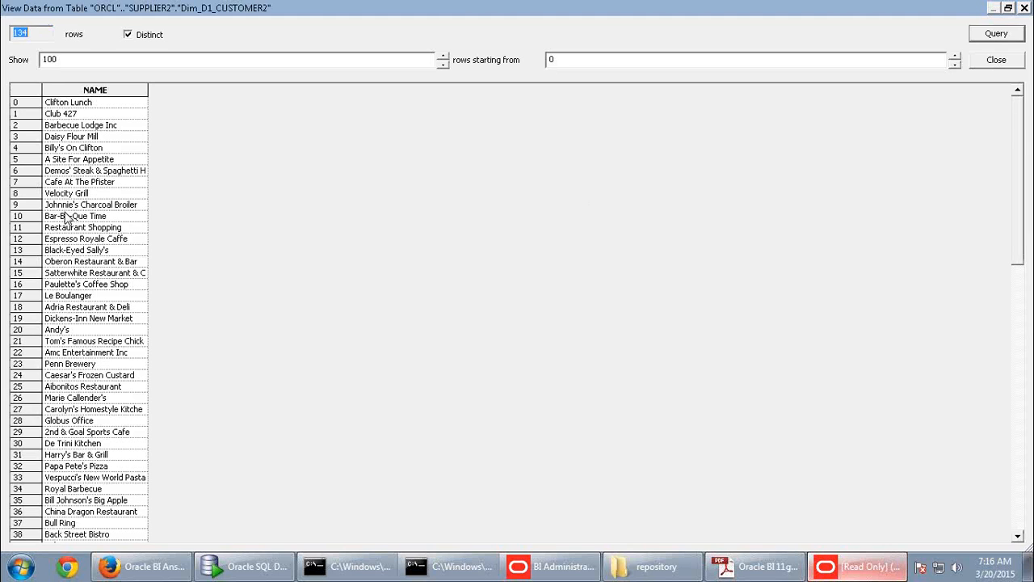
{"action": "left_click", "coordinate": [66, 216]}
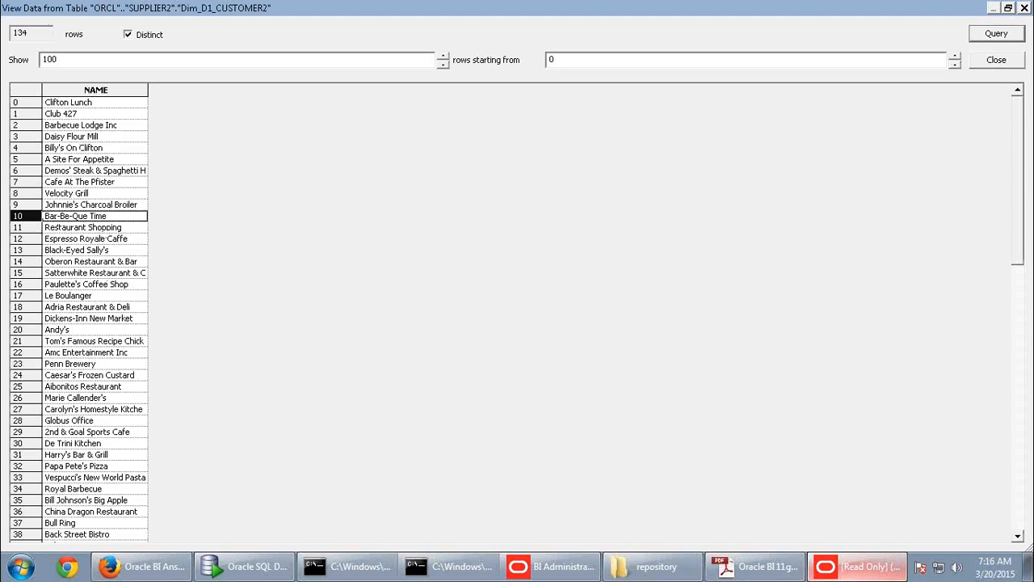
{"action": "left_click_drag", "start_coordinate": [1027, 178], "coordinate": [1026, 355]}
{"action": "scroll", "coordinate": [517, 316], "scroll_direction": "down", "scroll_amount": 7}
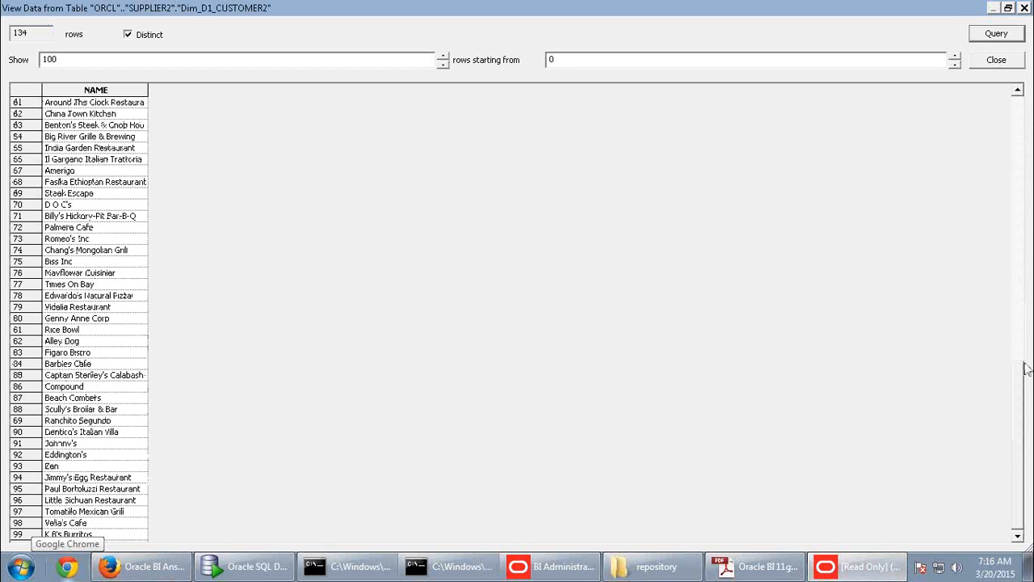
{"action": "left_click_drag", "start_coordinate": [1023, 381], "coordinate": [1024, 103]}
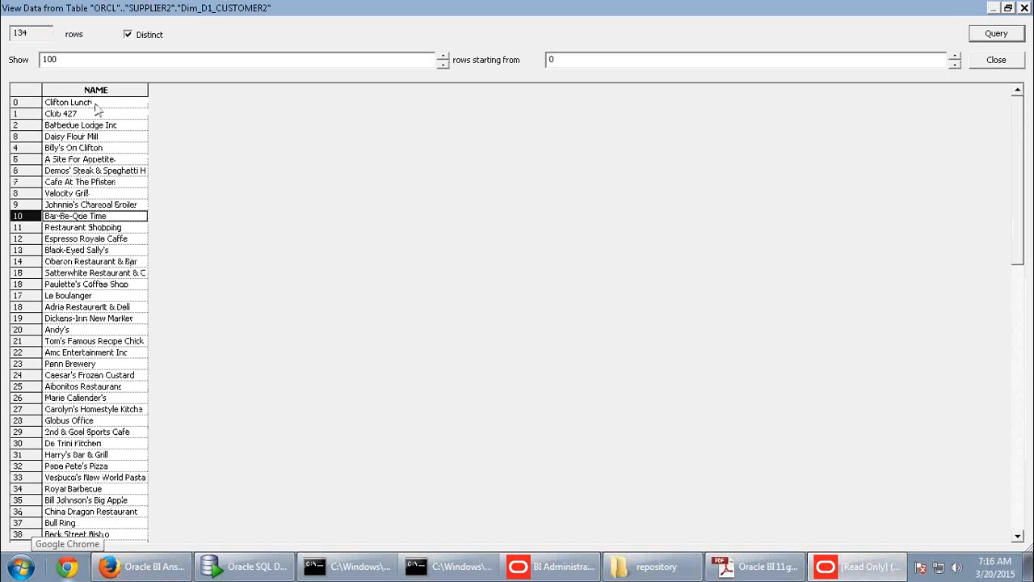
{"action": "left_click", "coordinate": [159, 571]}
{"action": "scroll", "coordinate": [296, 369], "scroll_direction": "down", "scroll_amount": 3}
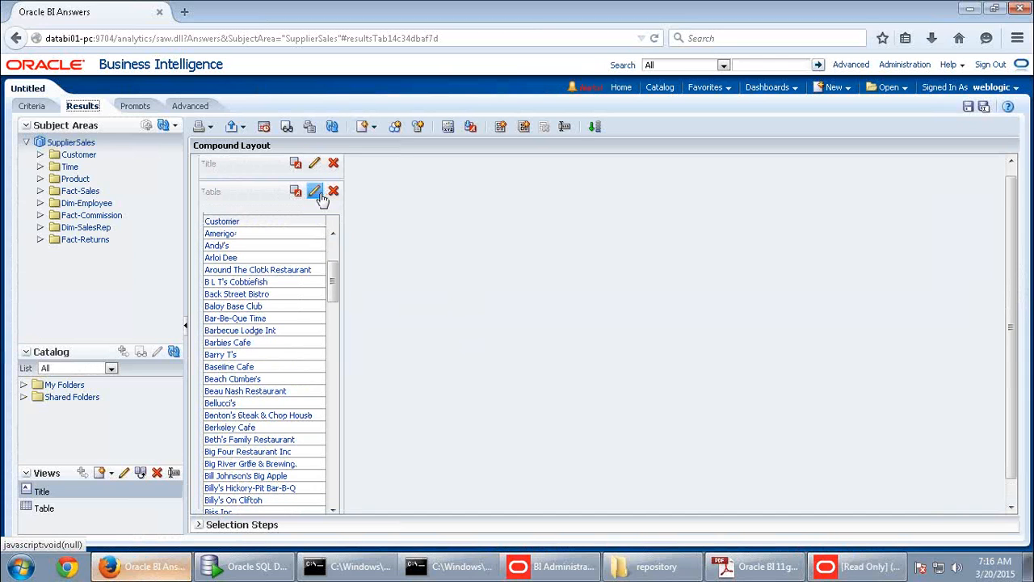
- Turn on content paging in the Customer table view's properties
{"action": "left_click", "coordinate": [315, 192]}
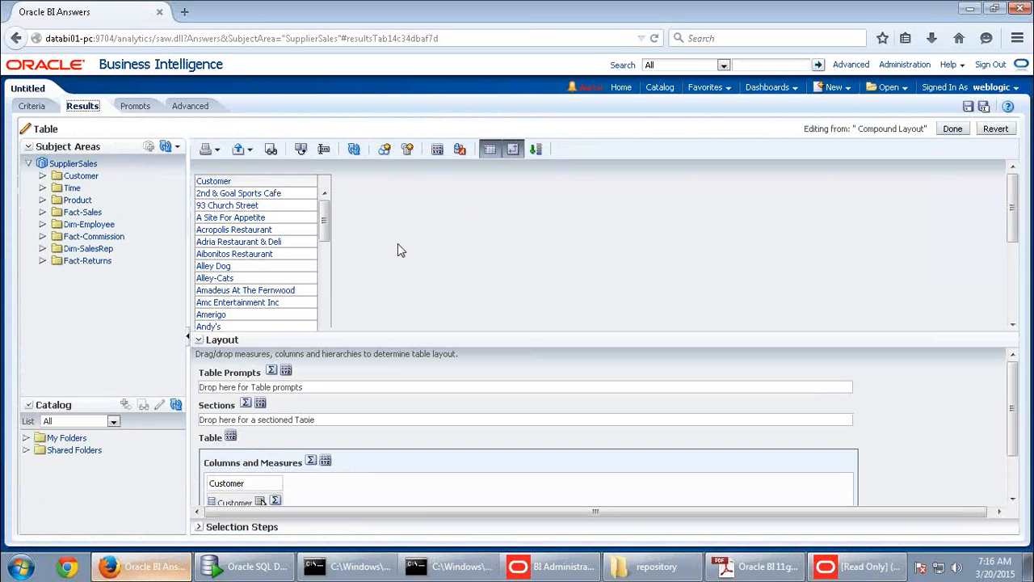
{"action": "left_click", "coordinate": [437, 150]}
{"action": "left_click", "coordinate": [583, 217]}
{"action": "left_click", "coordinate": [697, 391]}
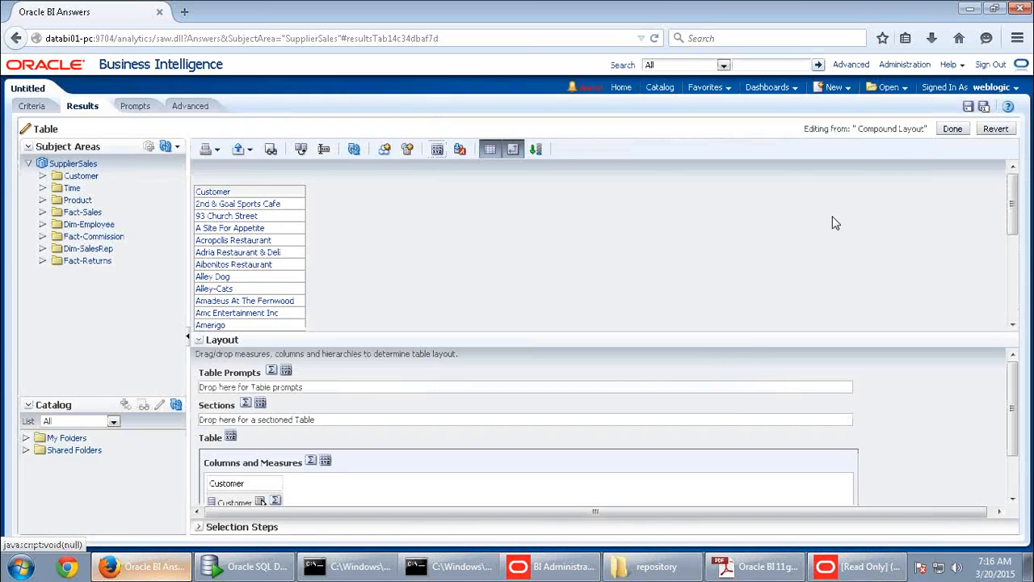
{"action": "left_click", "coordinate": [953, 129]}
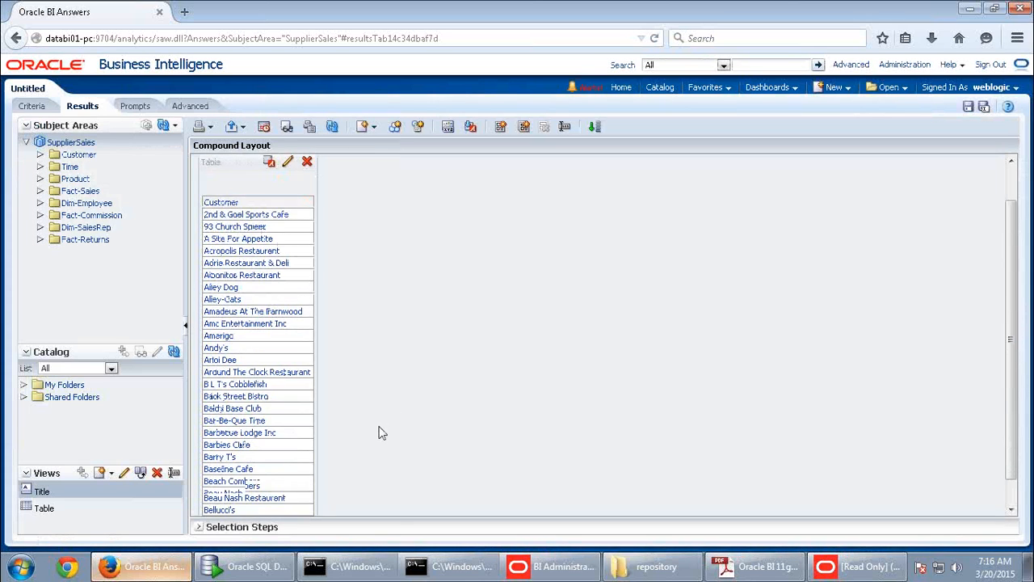
- Expand the table to show all 134 customer rows down to Zen, then return to the data window
{"action": "left_click", "coordinate": [257, 490]}
{"action": "scroll", "coordinate": [480, 408], "scroll_direction": "down", "scroll_amount": 8}
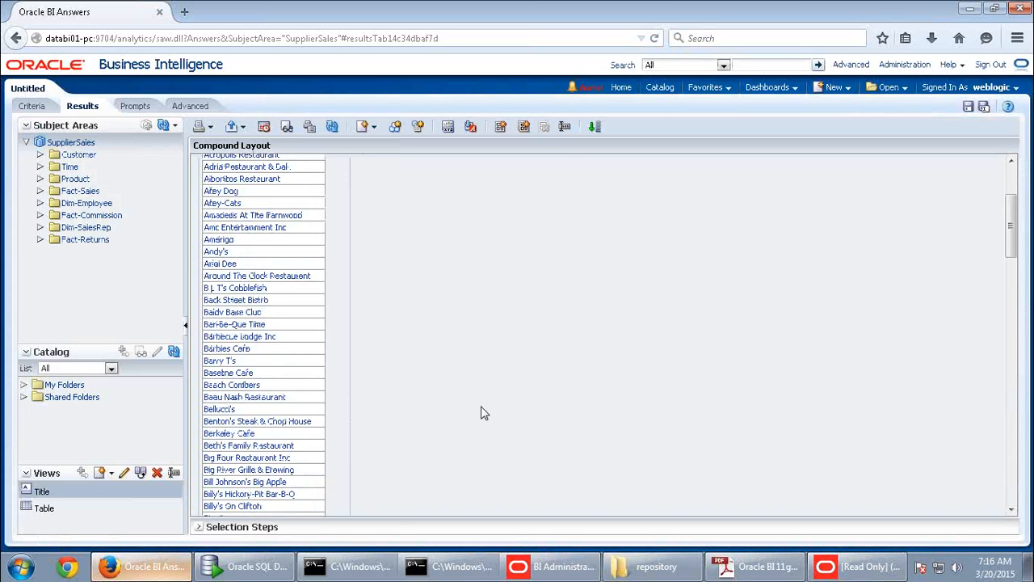
{"action": "scroll", "coordinate": [503, 422], "scroll_direction": "down", "scroll_amount": 10}
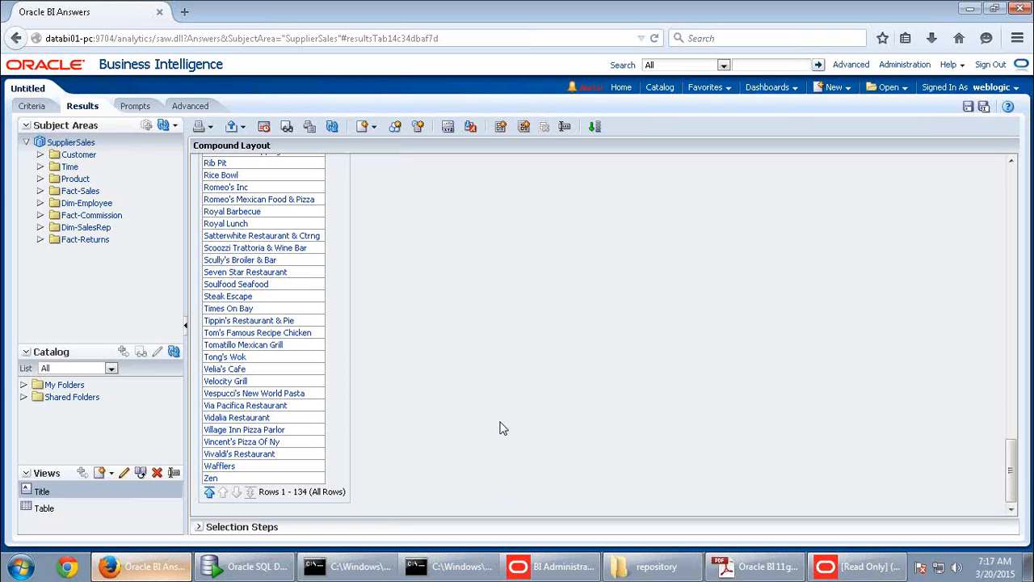
{"action": "key", "text": "alt+Tab"}
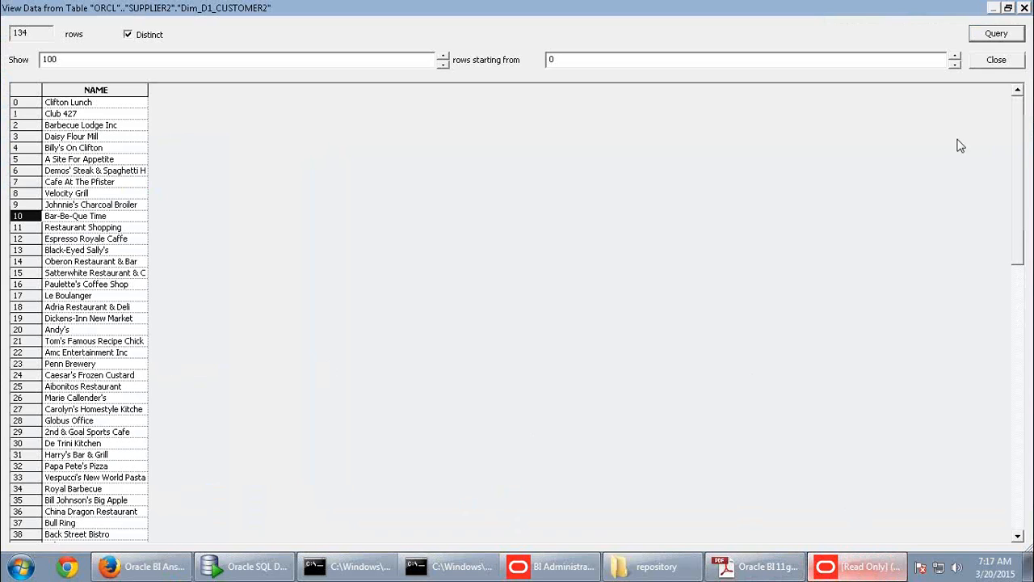
- Set the number of rows to show to 200 in the customer name data window
{"action": "left_click_drag", "start_coordinate": [31, 33], "coordinate": [3, 31]}
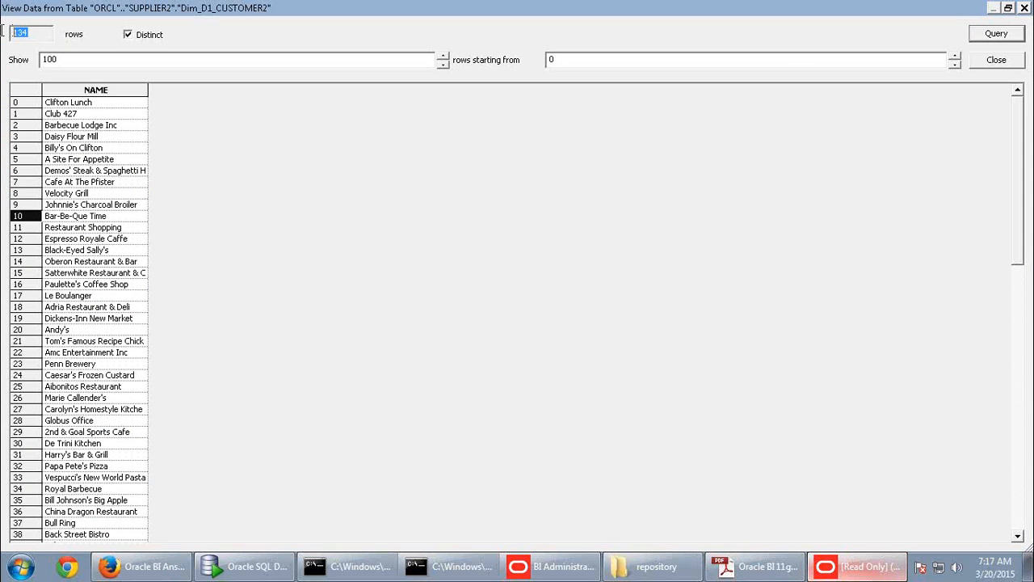
{"action": "left_click_drag", "start_coordinate": [73, 59], "coordinate": [16, 59]}
{"action": "type", "text": "200"}
{"action": "left_click_drag", "start_coordinate": [1021, 227], "coordinate": [1001, 174]}
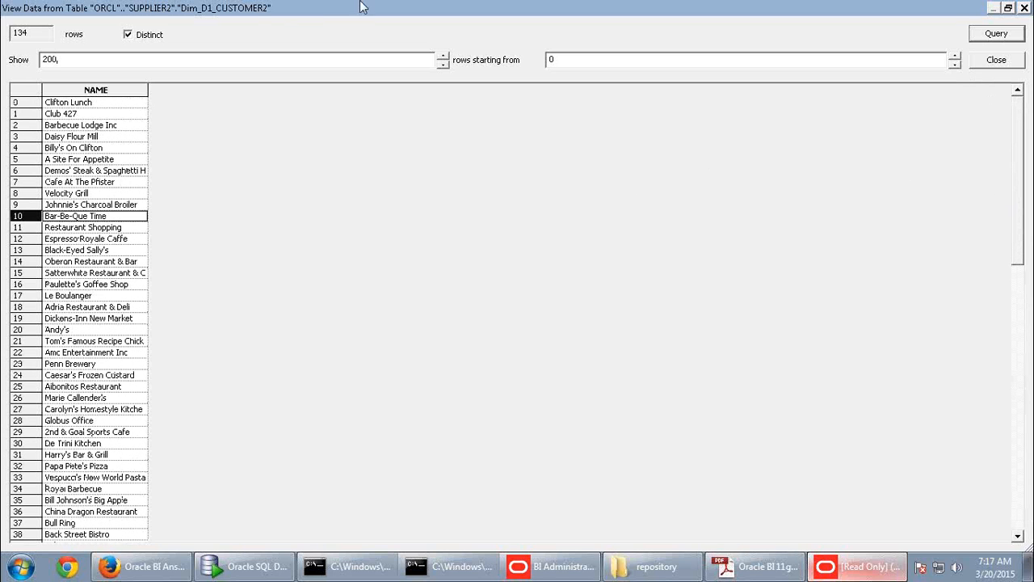
- Compare row counts with Distinct off (136) and on (134), then start editing the starting row
{"action": "left_click", "coordinate": [126, 36]}
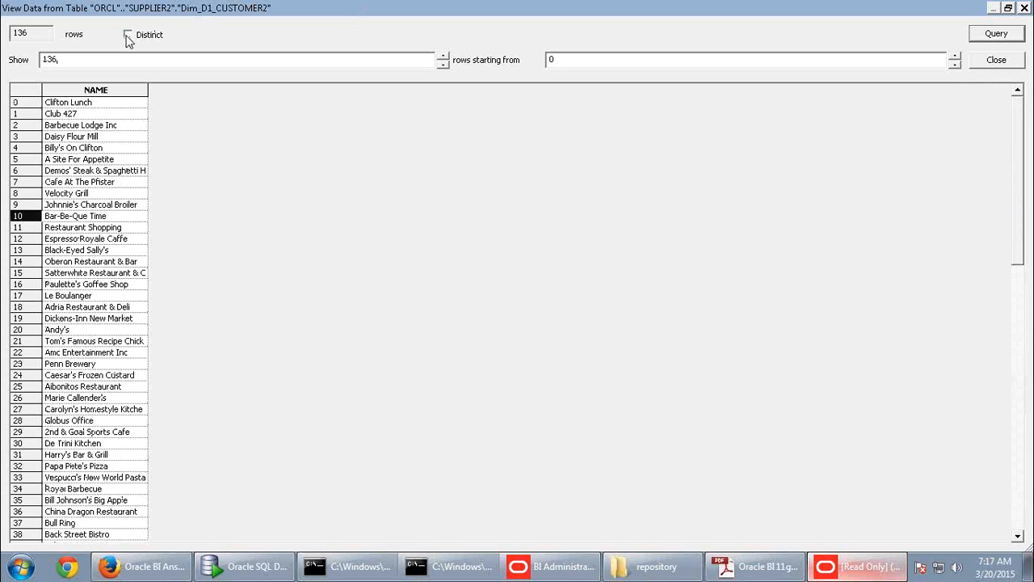
{"action": "left_click", "coordinate": [127, 35]}
{"action": "left_click_drag", "start_coordinate": [1023, 194], "coordinate": [1002, 157]}
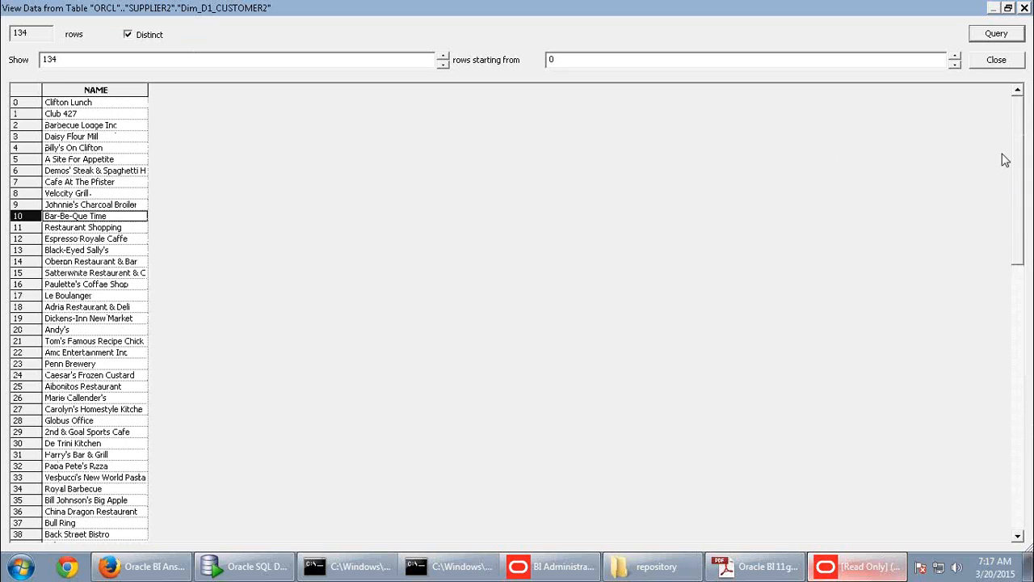
{"action": "left_click", "coordinate": [956, 63]}
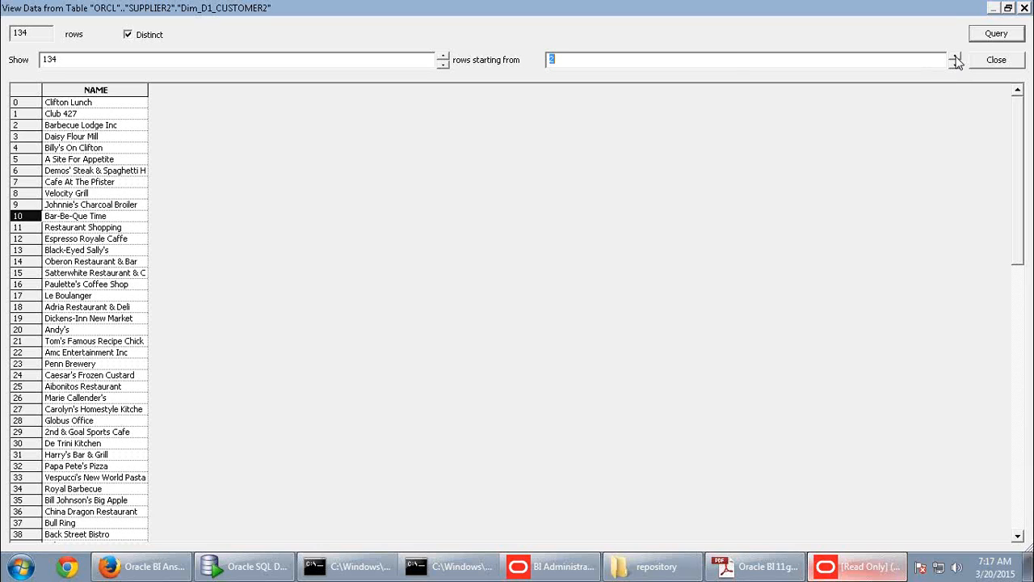
{"action": "type", "text": "100"}
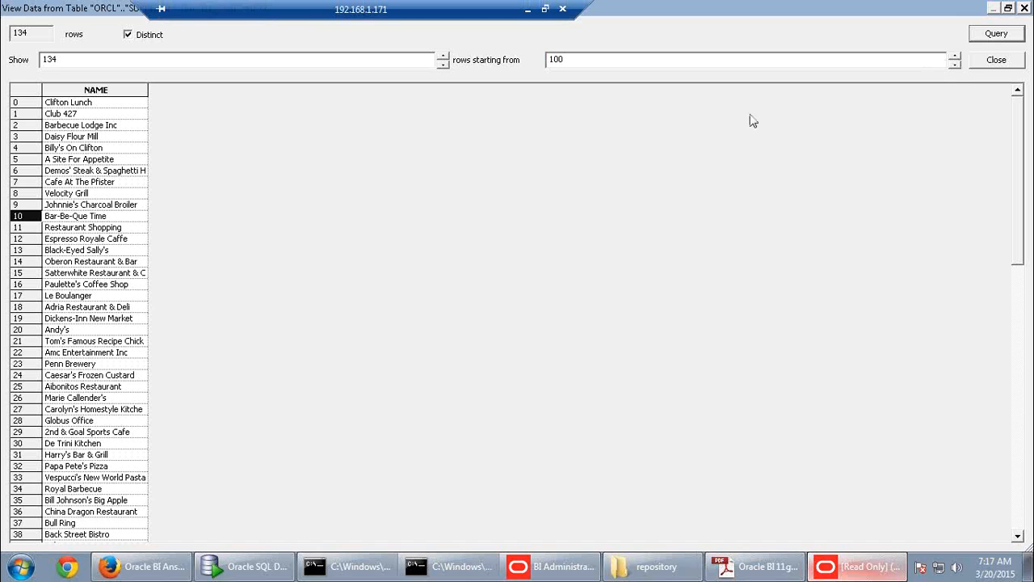
- Reload the customer names starting from row 100, then from row 1
{"action": "key", "text": "Return"}
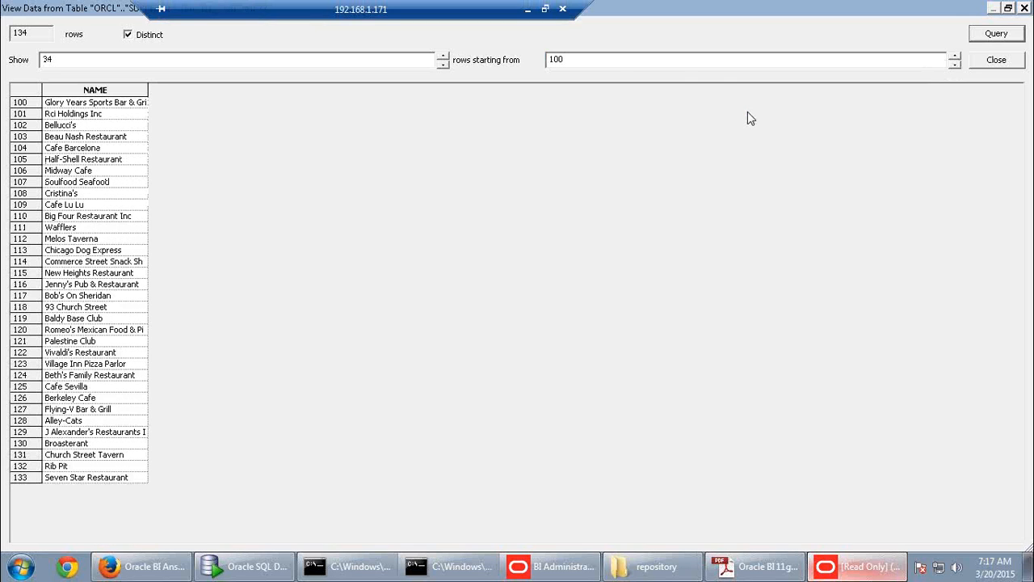
{"action": "left_click", "coordinate": [570, 60]}
{"action": "left_click_drag", "start_coordinate": [570, 61], "coordinate": [527, 73]}
{"action": "type", "text": "1"}
{"action": "key", "text": "Return"}
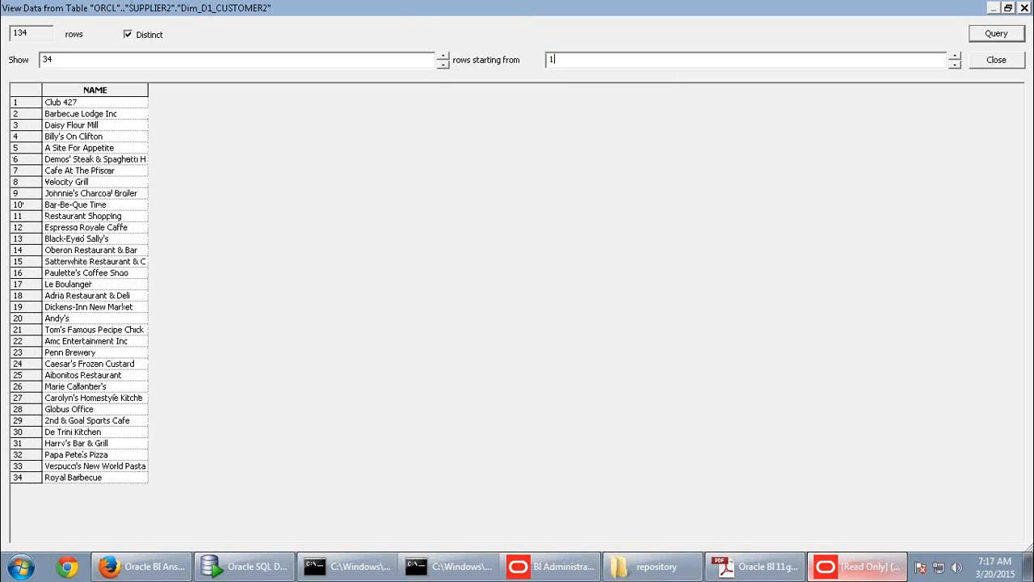
{"action": "left_click", "coordinate": [99, 105]}
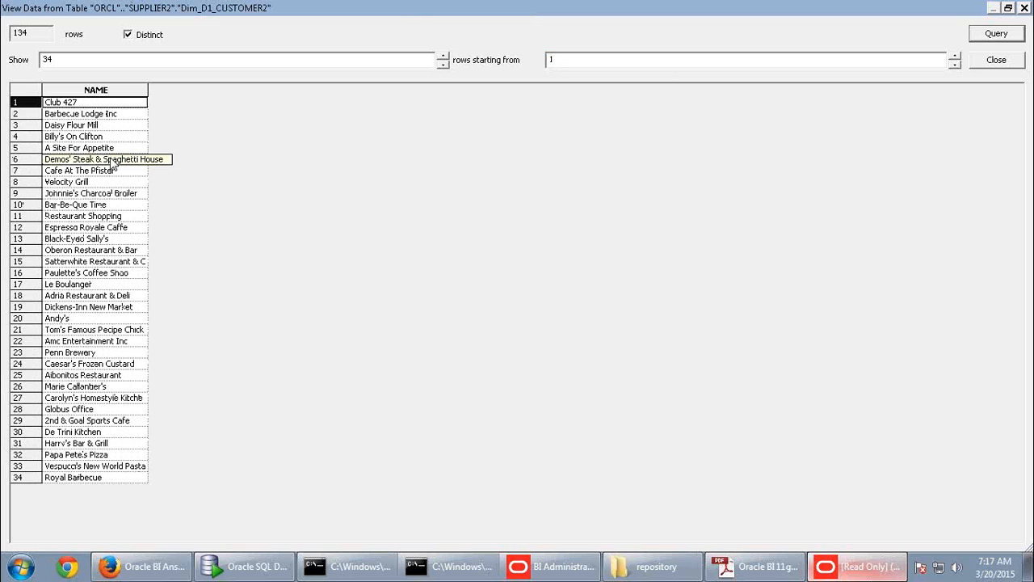
- Apply the larger rows-to-show count and reset the starting row to 0
{"action": "left_click", "coordinate": [88, 63]}
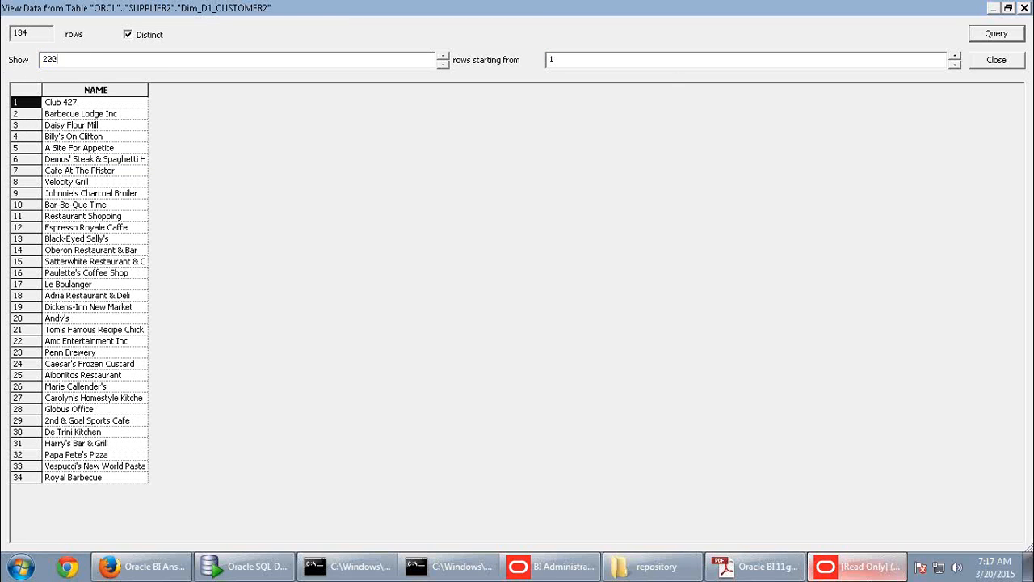
{"action": "key", "text": "Return"}
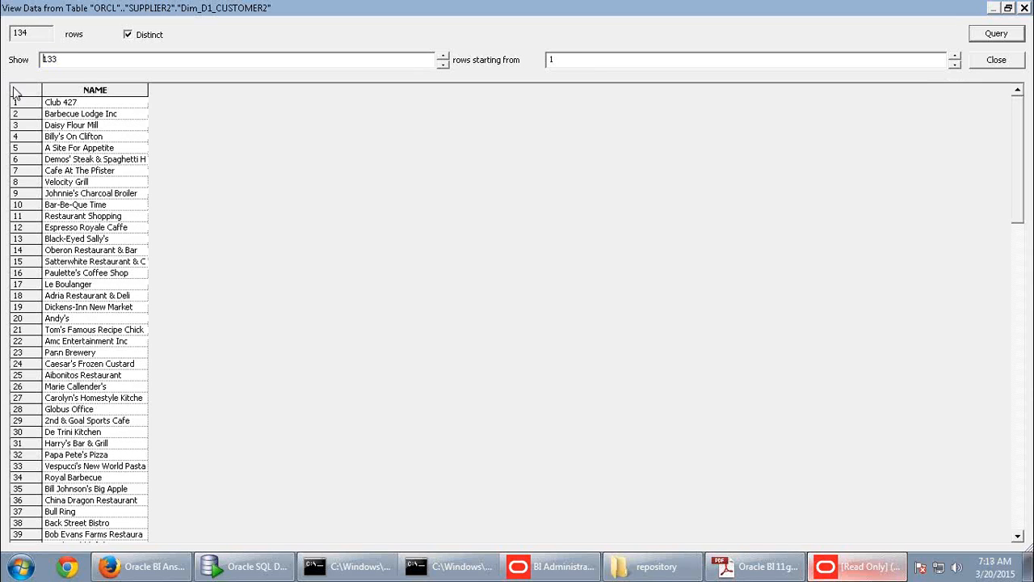
{"action": "left_click", "coordinate": [85, 182]}
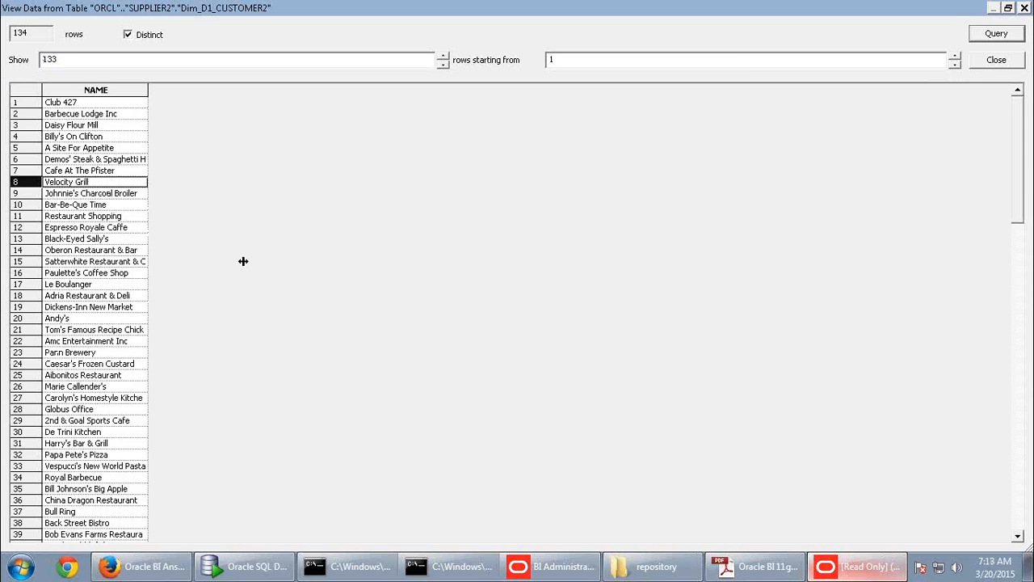
{"action": "left_click_drag", "start_coordinate": [588, 62], "coordinate": [478, 71]}
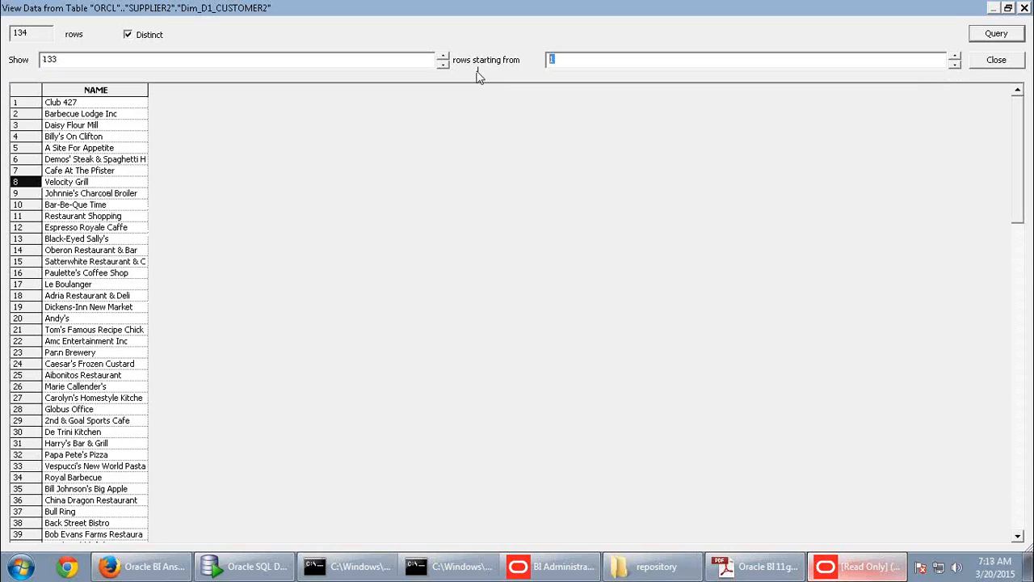
{"action": "type", "text": "0"}
{"action": "key", "text": "Return"}
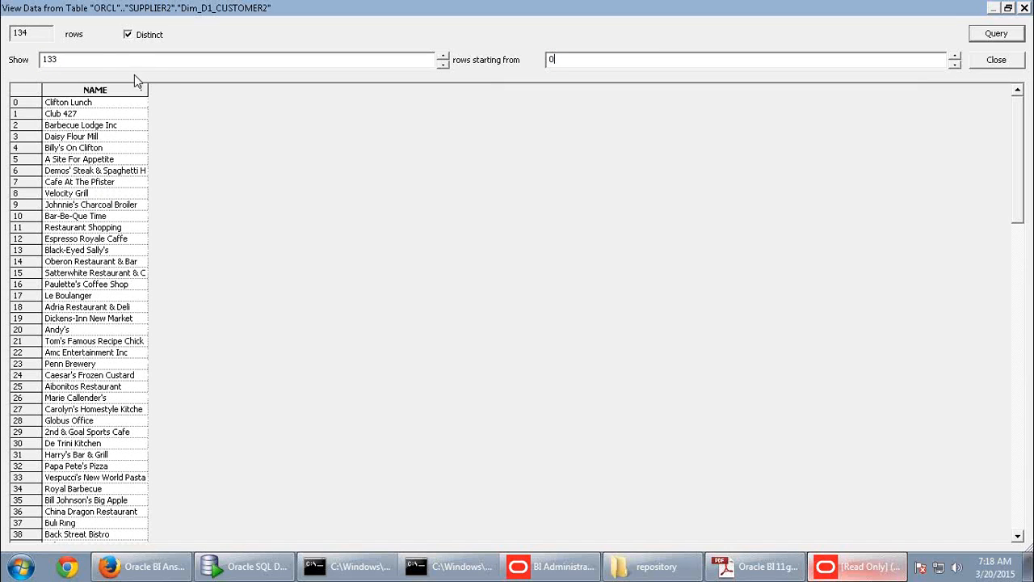
- Rerun the query to list all 134 distinct names, browse them, and close the data view
{"action": "left_click_drag", "start_coordinate": [1021, 124], "coordinate": [1021, 431]}
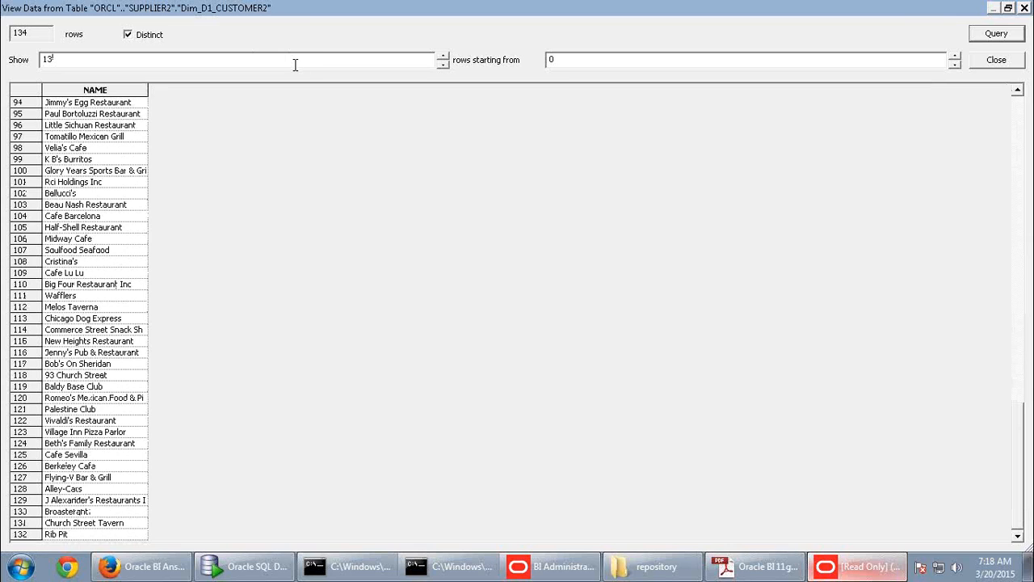
{"action": "key", "text": "Return"}
{"action": "left_click", "coordinate": [32, 387]}
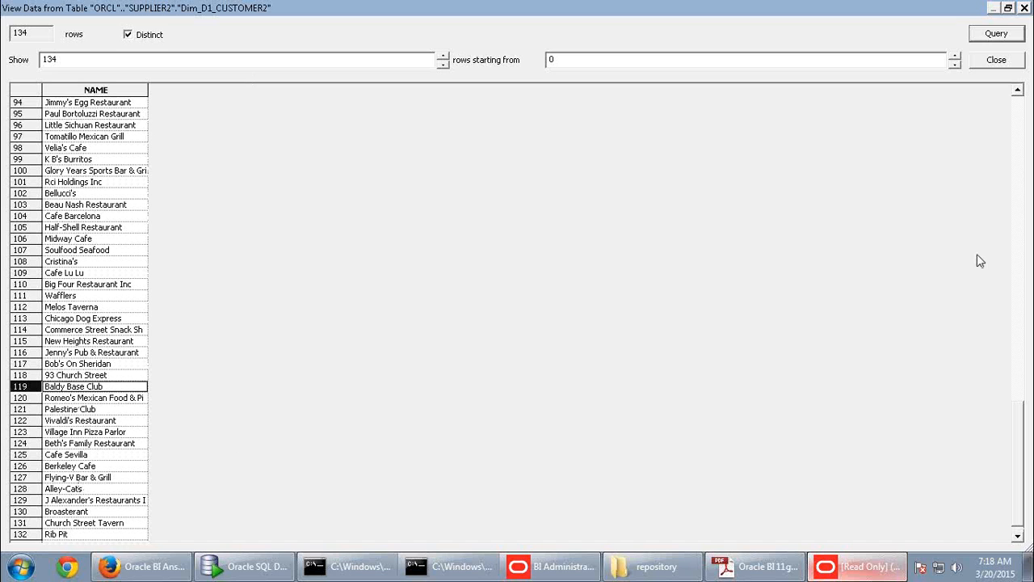
{"action": "left_click_drag", "start_coordinate": [1016, 455], "coordinate": [1010, 110]}
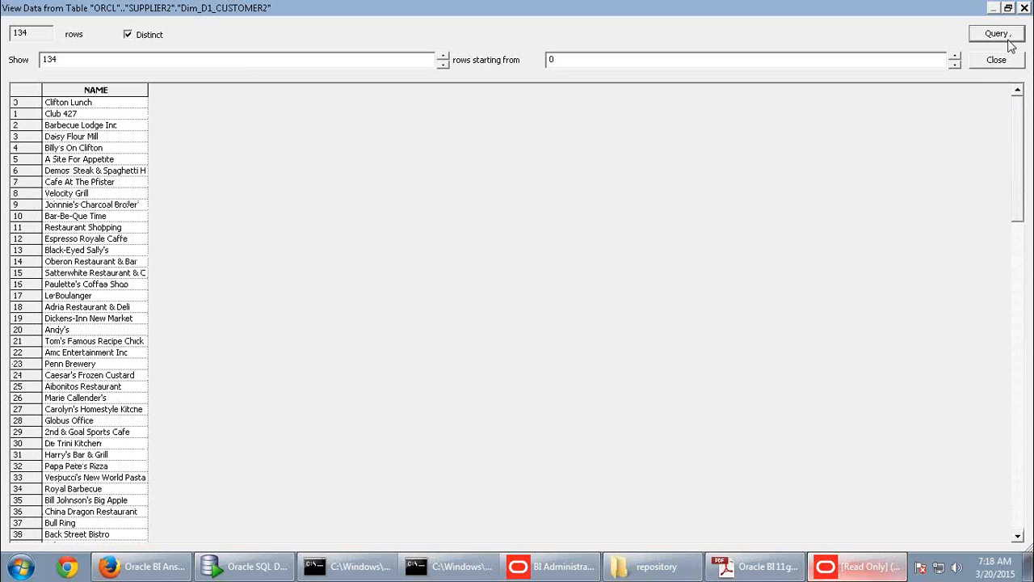
{"action": "left_click", "coordinate": [999, 61]}
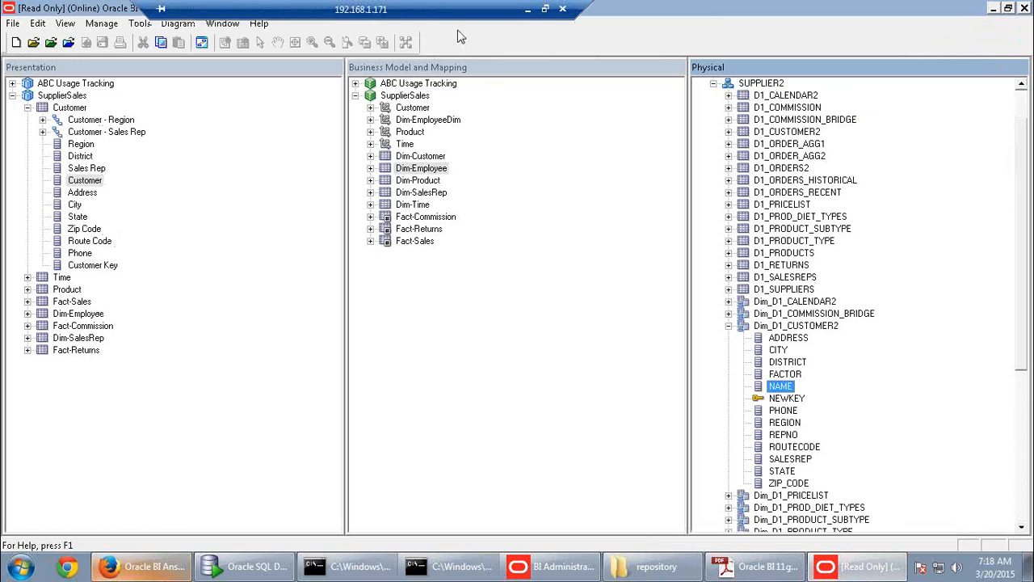
- Minimize the remote session and launch Paint by searching 'mspaint' from the Start menu
{"action": "left_click", "coordinate": [527, 9]}
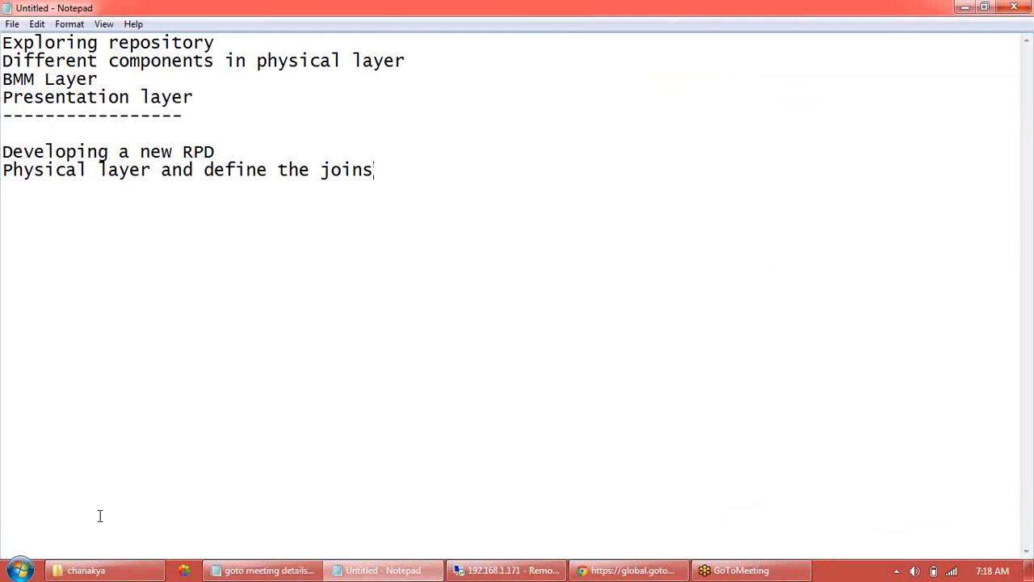
{"action": "left_click", "coordinate": [20, 570]}
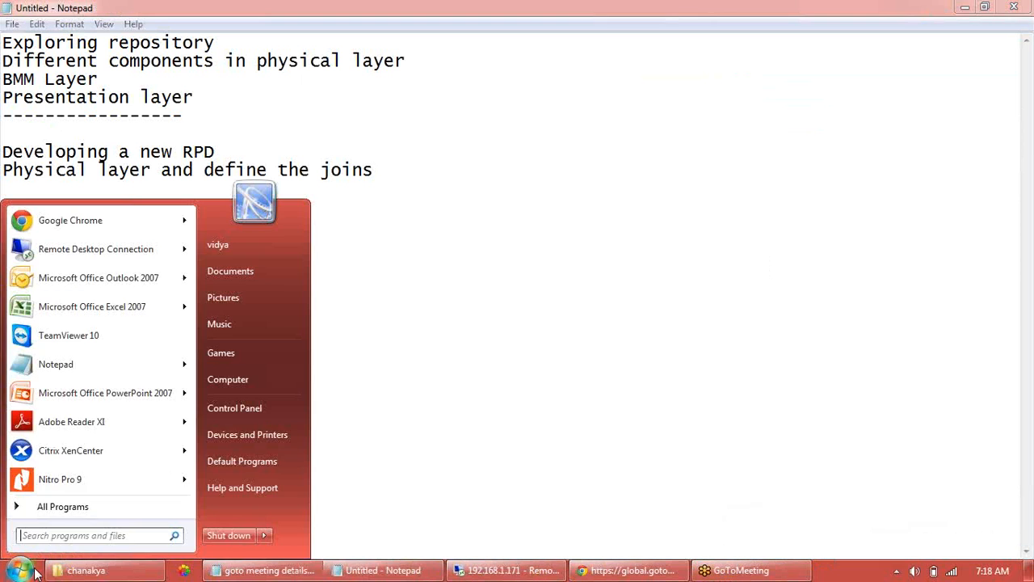
{"action": "left_click", "coordinate": [64, 508]}
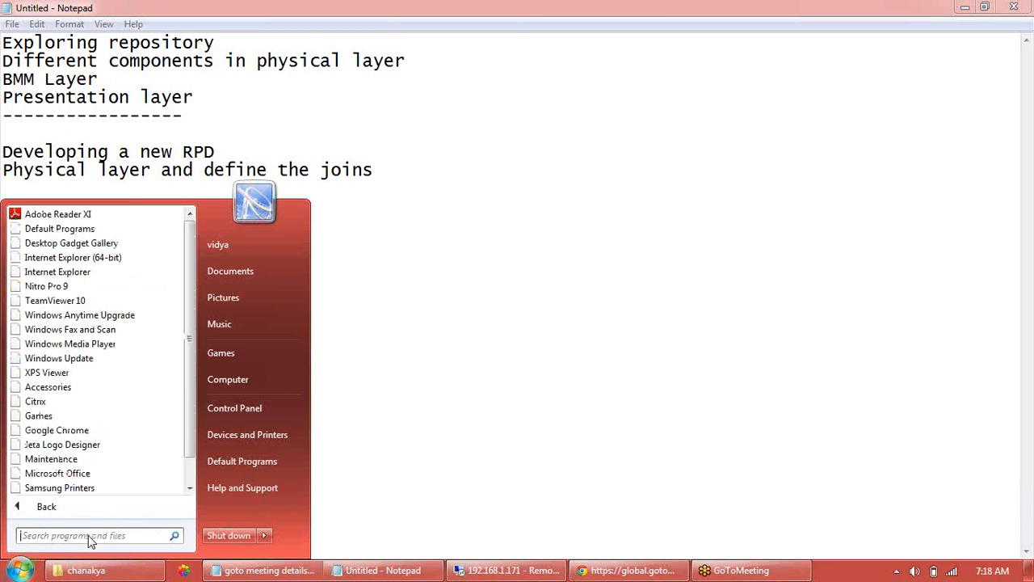
{"action": "left_click", "coordinate": [89, 536]}
{"action": "type", "text": "m"}
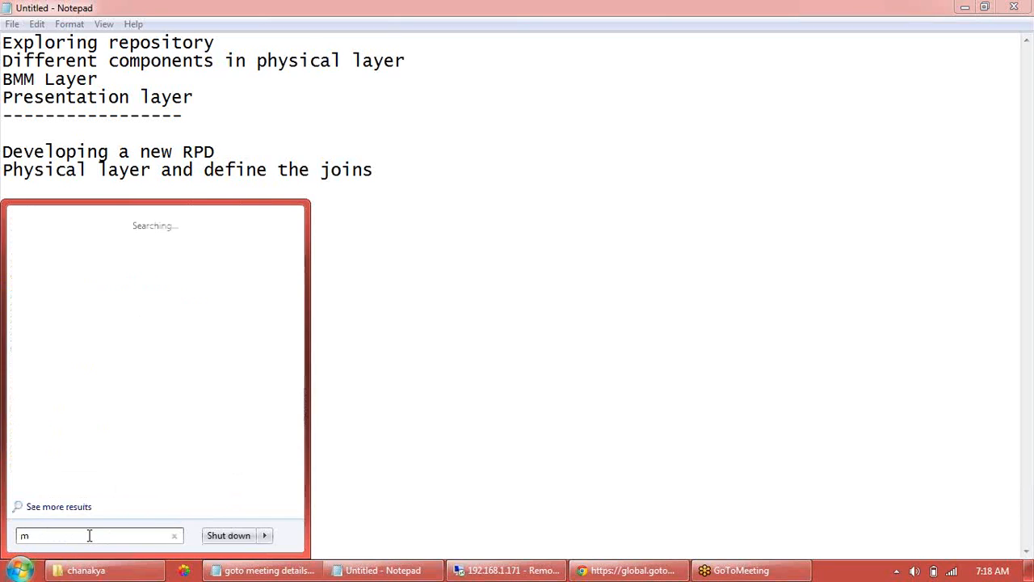
{"action": "type", "text": "spaint"}
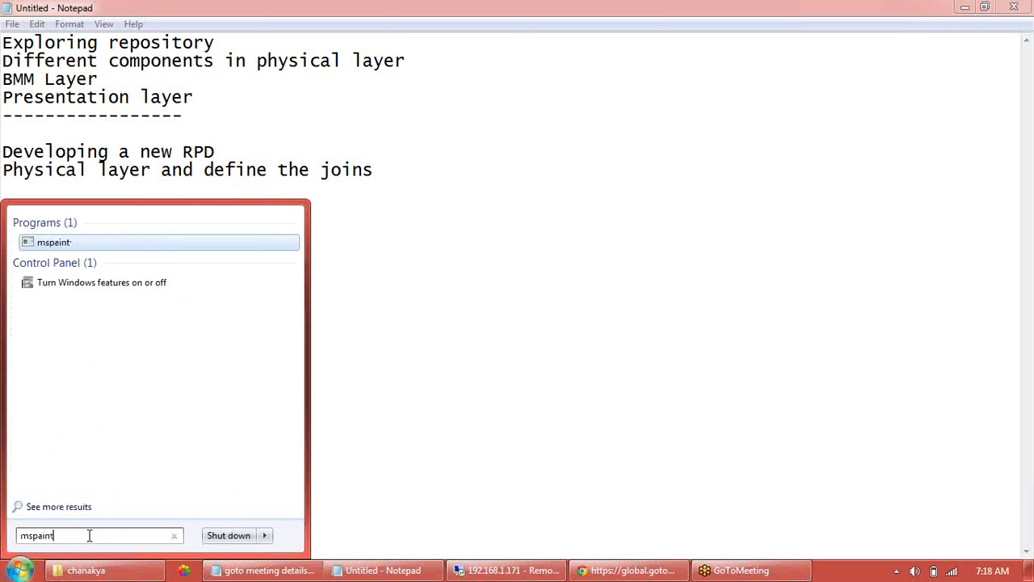
{"action": "key", "text": "Return"}
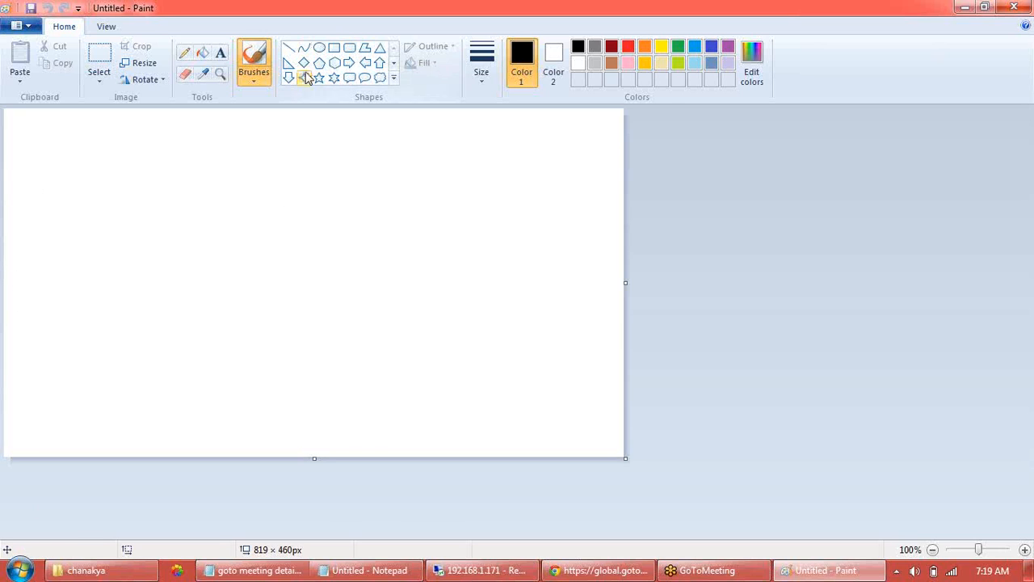
- With the Rectangle tool, discard a stray small box and draw five tall rectangles left to right
{"action": "left_click", "coordinate": [335, 50]}
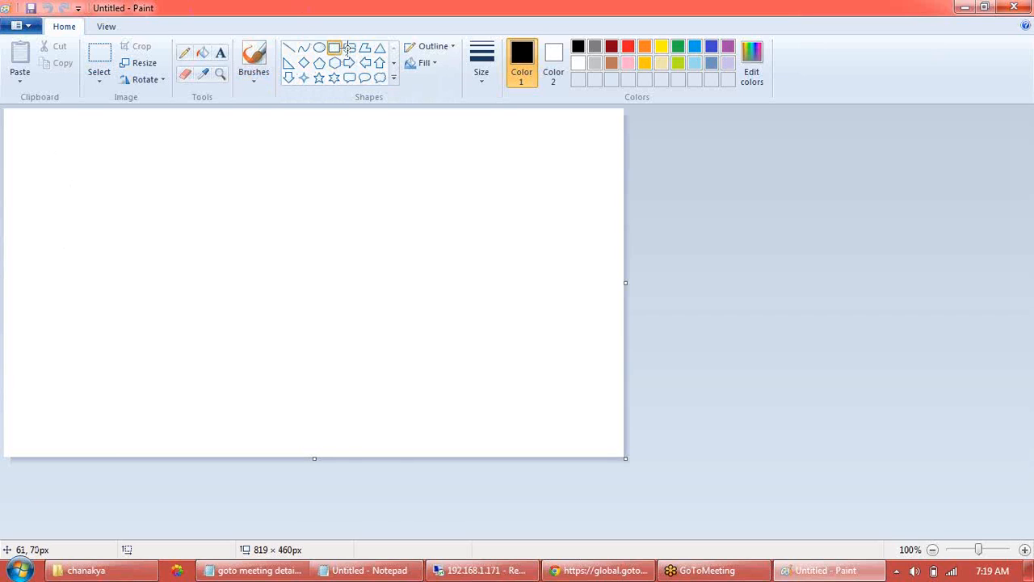
{"action": "left_click_drag", "start_coordinate": [102, 305], "coordinate": [127, 317]}
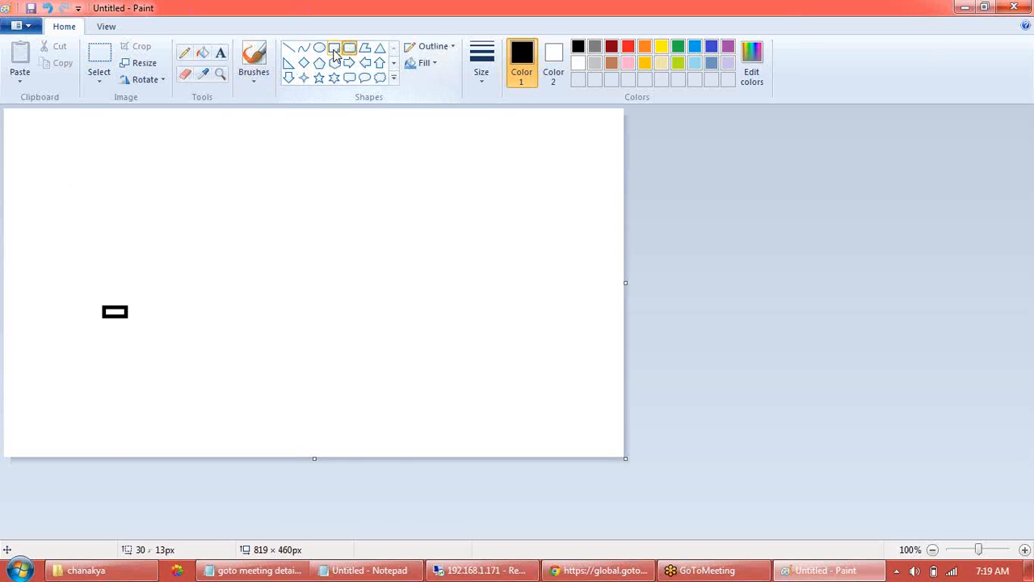
{"action": "key", "text": "ctrl+z"}
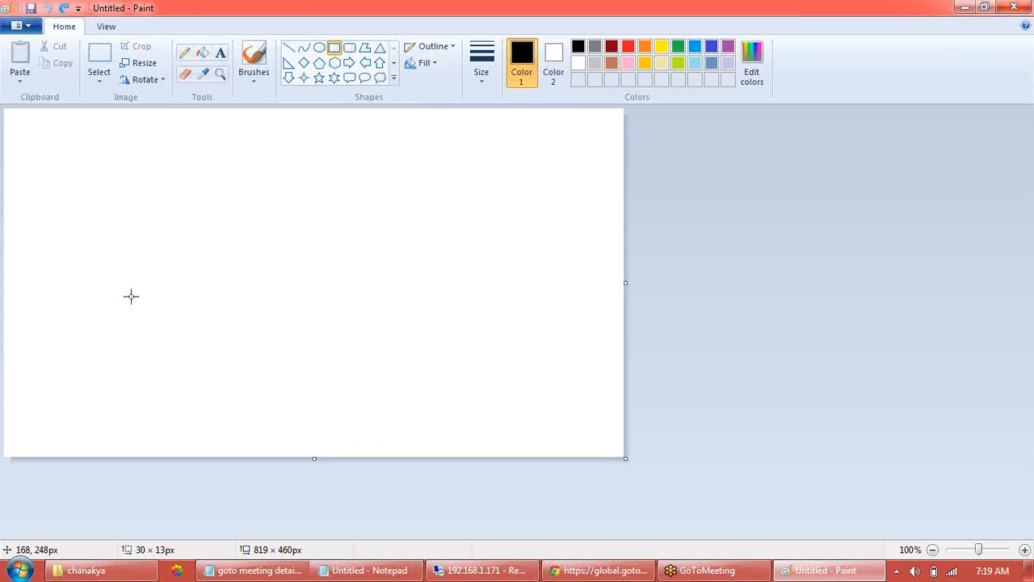
{"action": "left_click_drag", "start_coordinate": [60, 169], "coordinate": [120, 405]}
{"action": "left_click", "coordinate": [156, 304]}
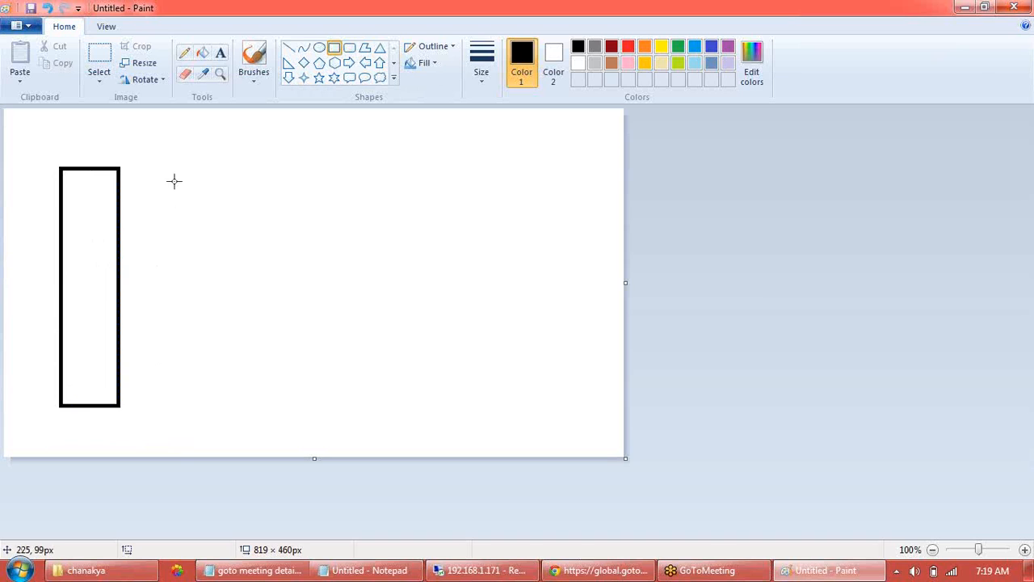
{"action": "left_click_drag", "start_coordinate": [176, 165], "coordinate": [227, 404]}
{"action": "left_click_drag", "start_coordinate": [282, 159], "coordinate": [340, 407]}
{"action": "left_click_drag", "start_coordinate": [389, 154], "coordinate": [454, 405]}
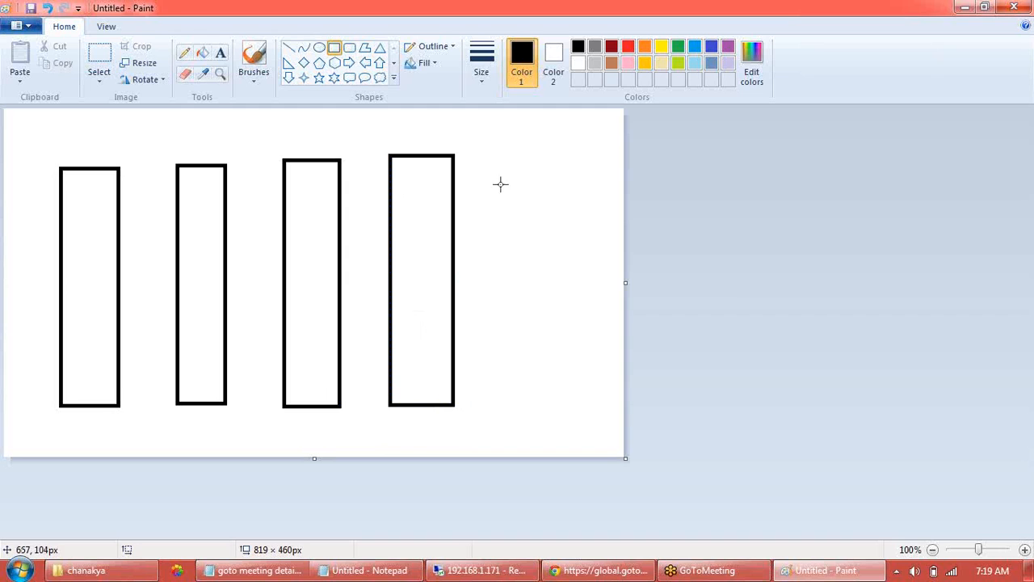
{"action": "left_click_drag", "start_coordinate": [496, 153], "coordinate": [569, 399]}
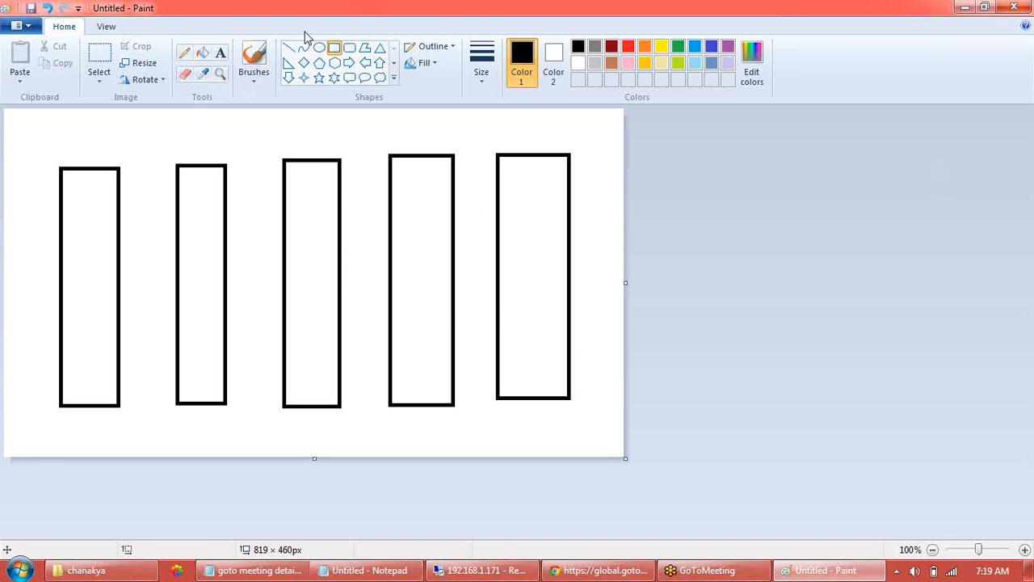
- Label the two rightmost rectangles DW and Physical with the Text tool
{"action": "left_click", "coordinate": [221, 52]}
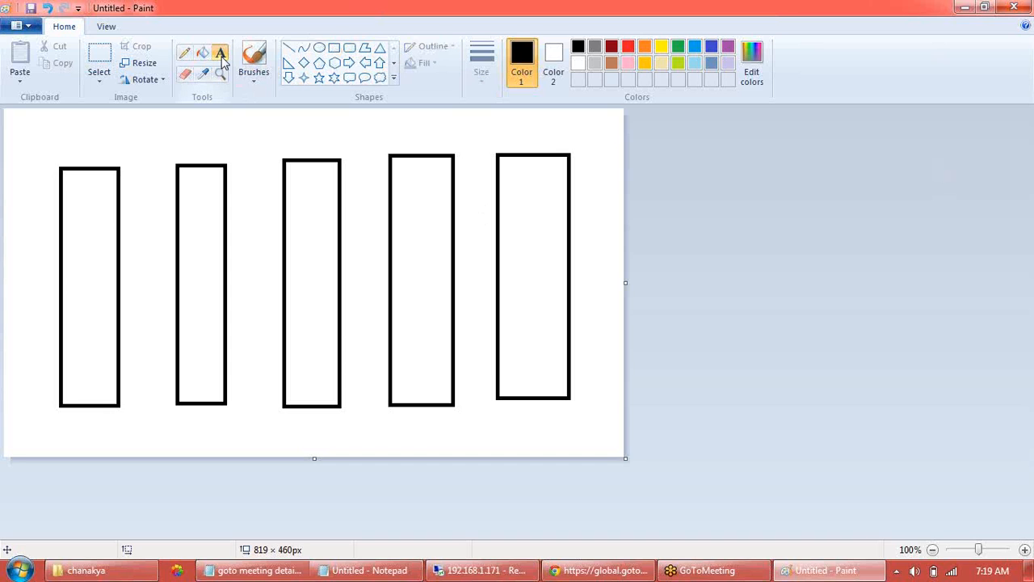
{"action": "left_click", "coordinate": [521, 247]}
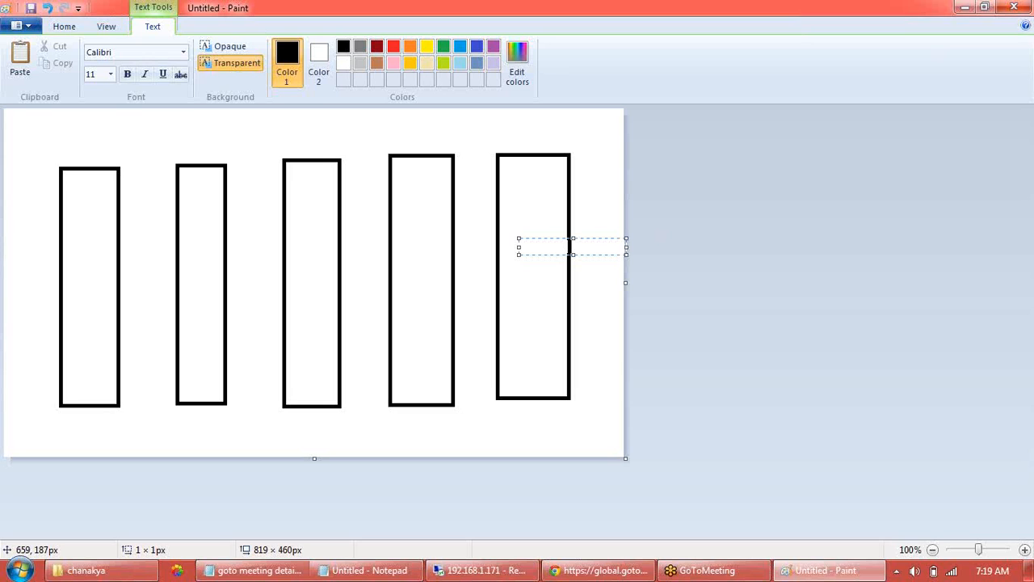
{"action": "type", "text": "DW"}
{"action": "left_click", "coordinate": [400, 265]}
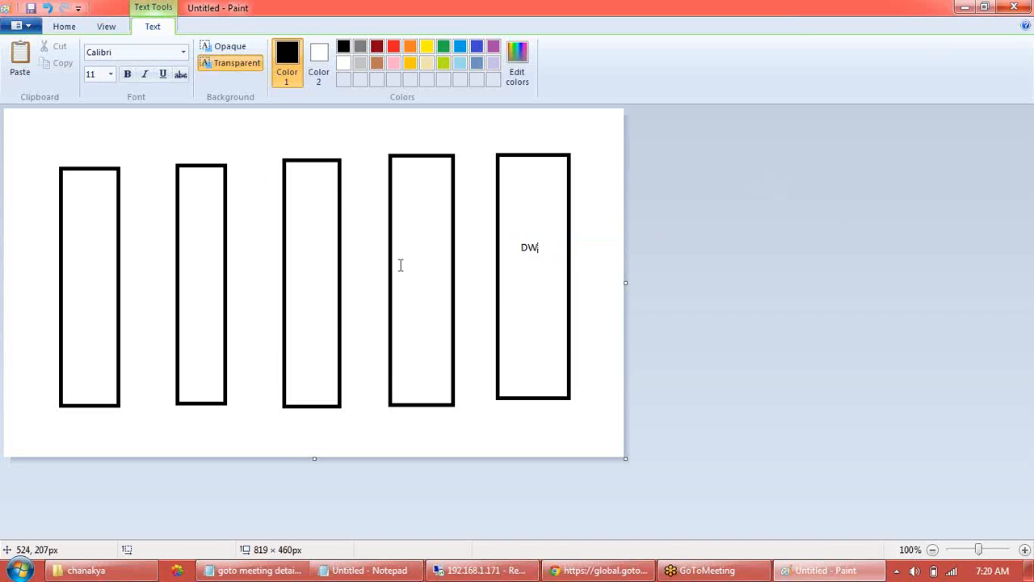
{"action": "left_click", "coordinate": [402, 265]}
{"action": "type", "text": "Physical"}
{"action": "left_click", "coordinate": [296, 263]}
- Label the remaining rectangles BMM, Present and Application
{"action": "left_click", "coordinate": [296, 263]}
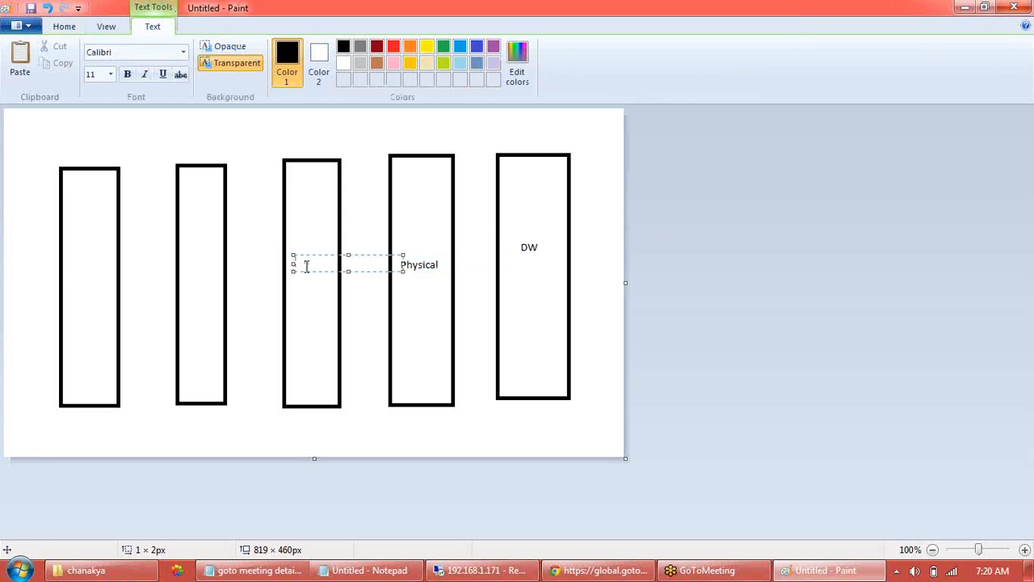
{"action": "type", "text": "BMM"}
{"action": "left_click", "coordinate": [185, 270]}
{"action": "left_click", "coordinate": [184, 271]}
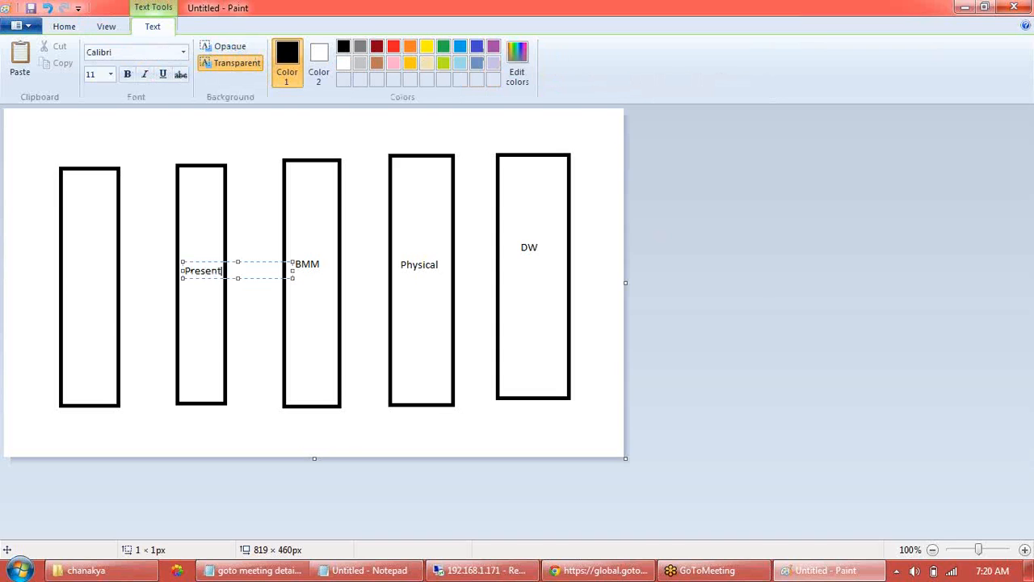
{"action": "left_click", "coordinate": [72, 271]}
{"action": "left_click", "coordinate": [71, 271]}
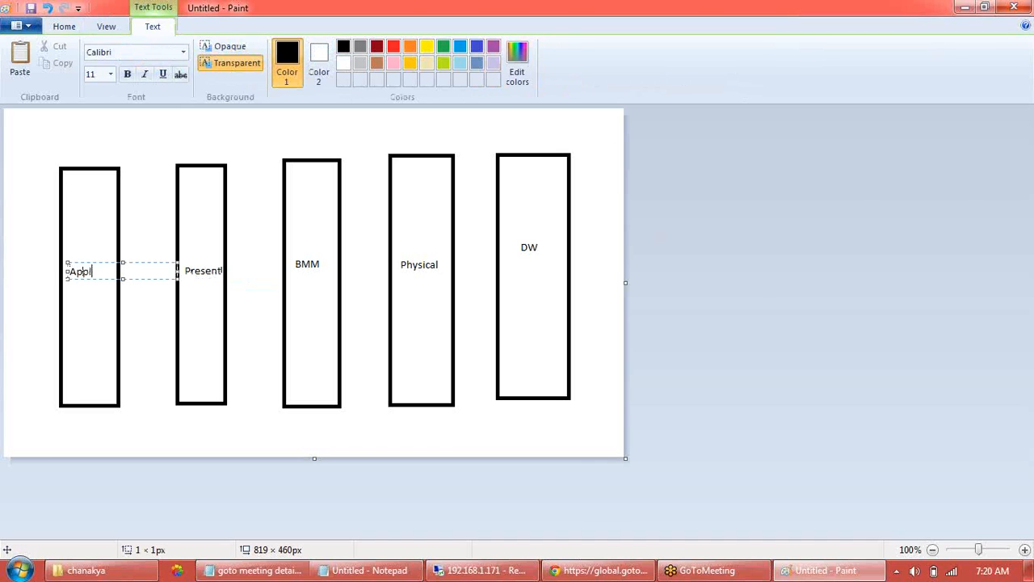
{"action": "type", "text": "Application"}
{"action": "left_click", "coordinate": [139, 316]}
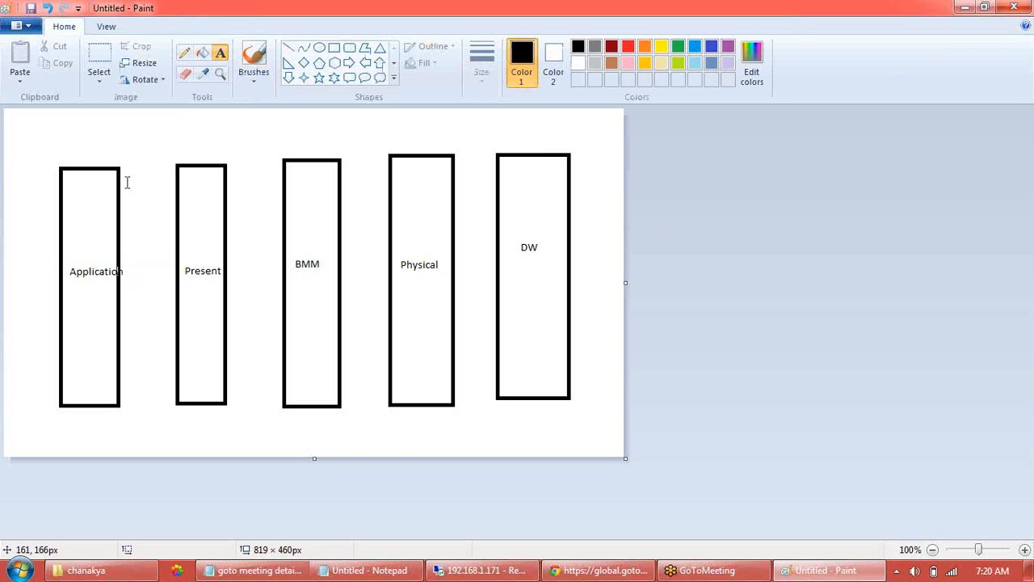
{"action": "left_click", "coordinate": [289, 47]}
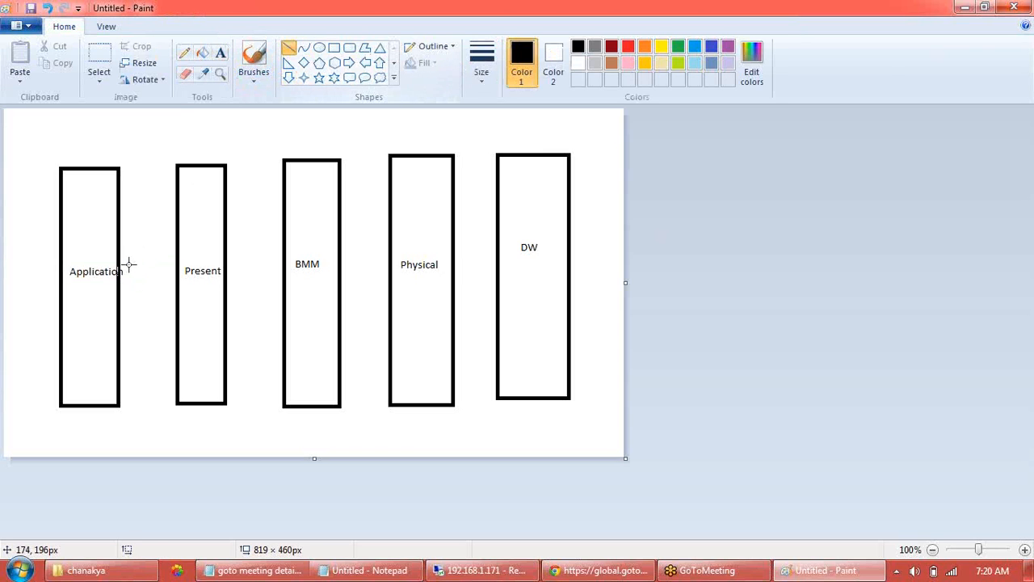
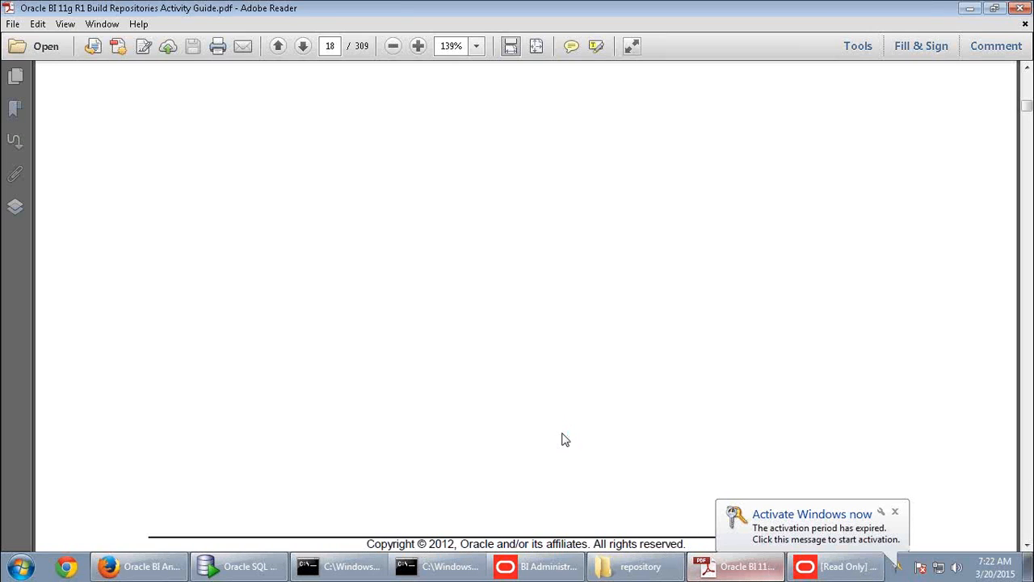
- Scroll the activity guide to page 19 and read the Practice 3-1 Goal and Background paragraphs
{"action": "scroll", "coordinate": [557, 443], "scroll_direction": "down", "scroll_amount": 5}
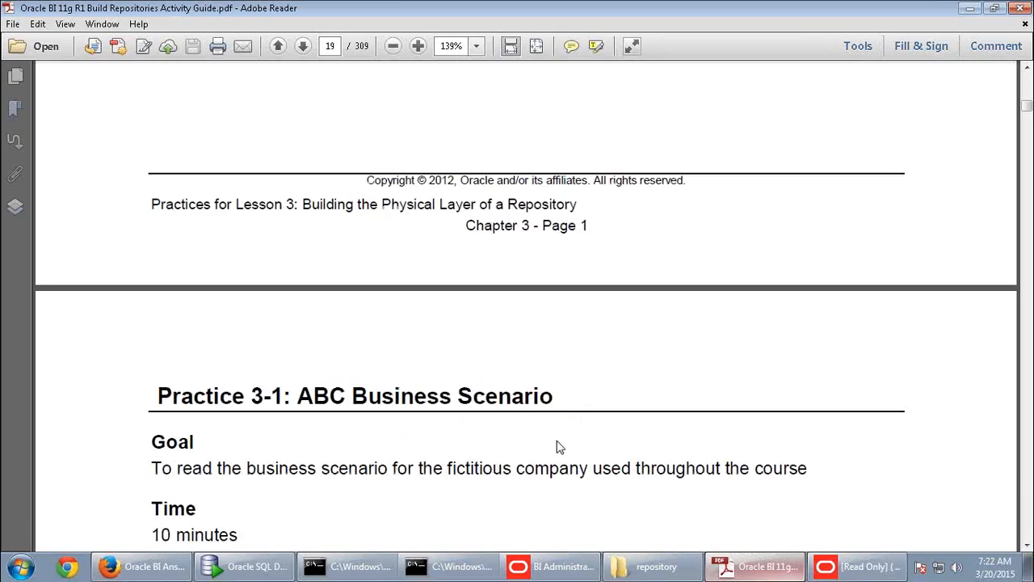
{"action": "scroll", "coordinate": [558, 447], "scroll_direction": "down", "scroll_amount": 5}
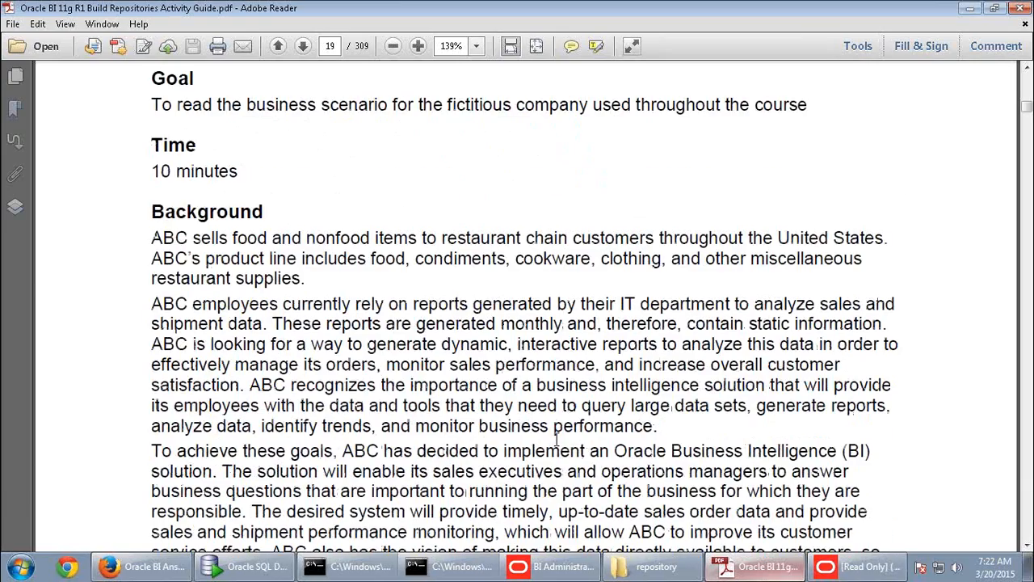
{"action": "scroll", "coordinate": [555, 439], "scroll_direction": "down", "scroll_amount": 3}
{"action": "scroll", "coordinate": [556, 439], "scroll_direction": "up", "scroll_amount": 1}
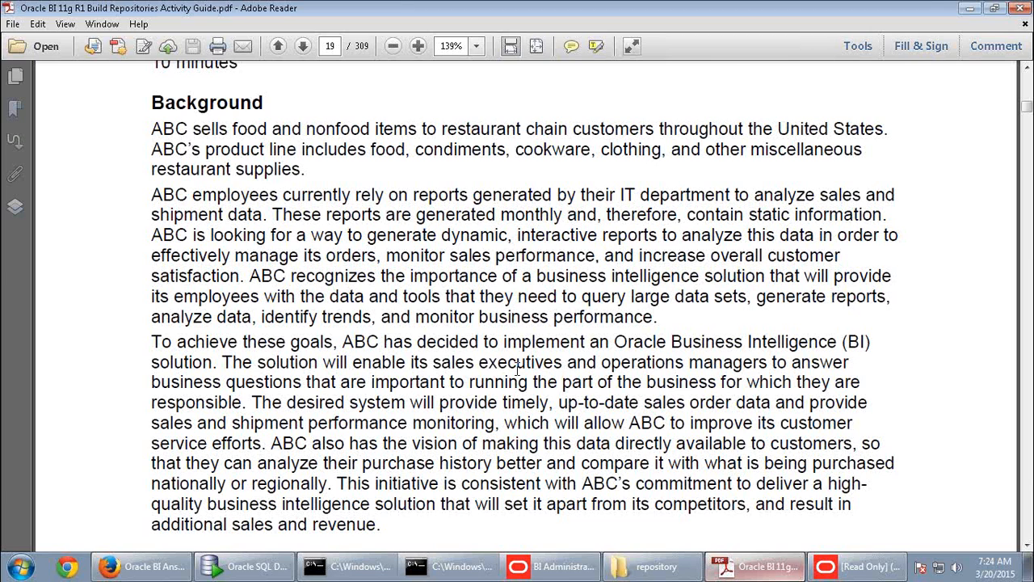
- Scroll to the Business Requirements bullets on page 19, covering ABC's 350,000 invoice-level records from 2008–2009
{"action": "scroll", "coordinate": [518, 368], "scroll_direction": "down", "scroll_amount": 2}
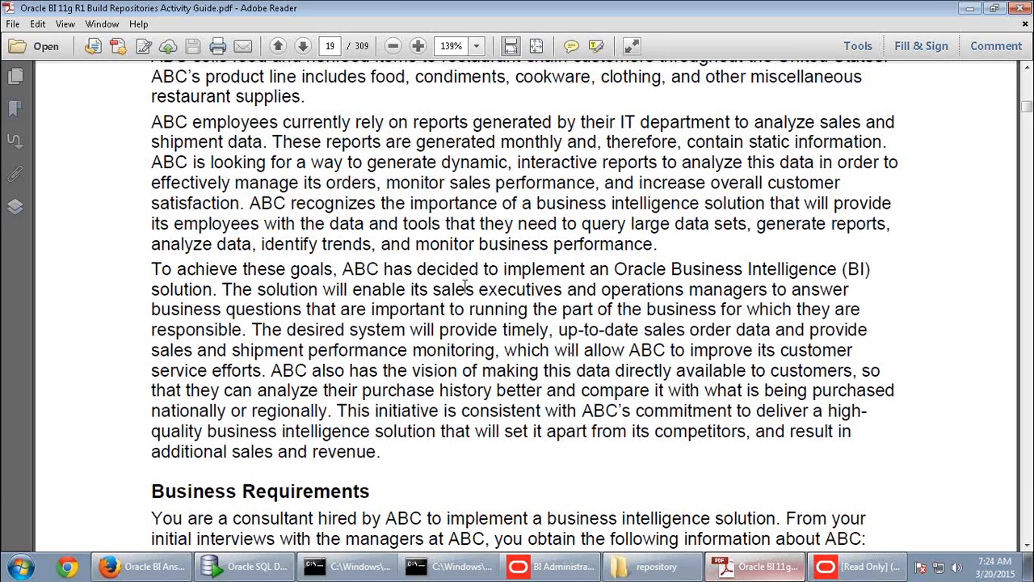
{"action": "scroll", "coordinate": [456, 257], "scroll_direction": "down", "scroll_amount": 3}
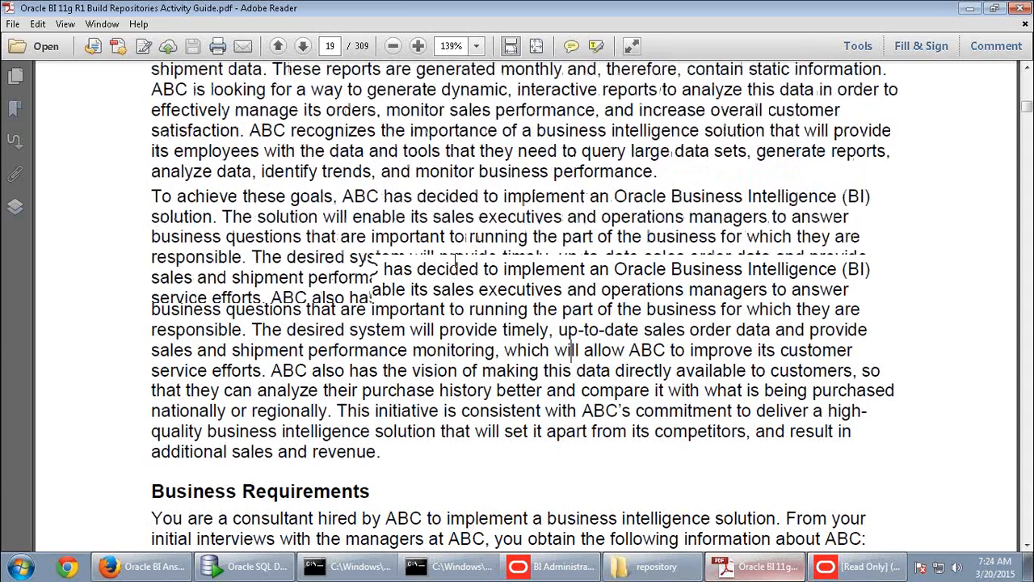
{"action": "scroll", "coordinate": [455, 267], "scroll_direction": "down", "scroll_amount": 3}
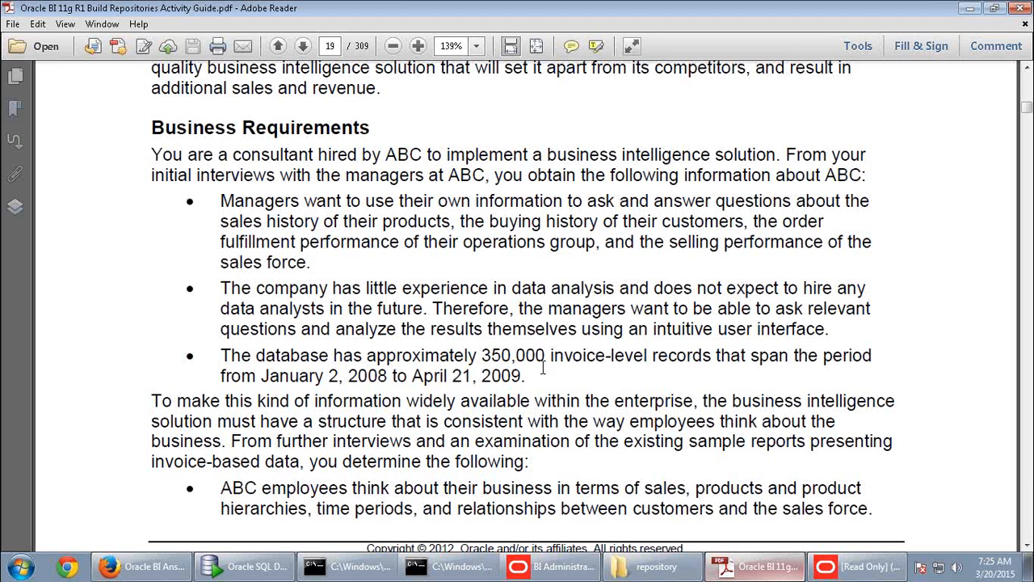
- In the supplier2 worksheet, change the query to select * from user_tables
{"action": "left_click", "coordinate": [203, 571]}
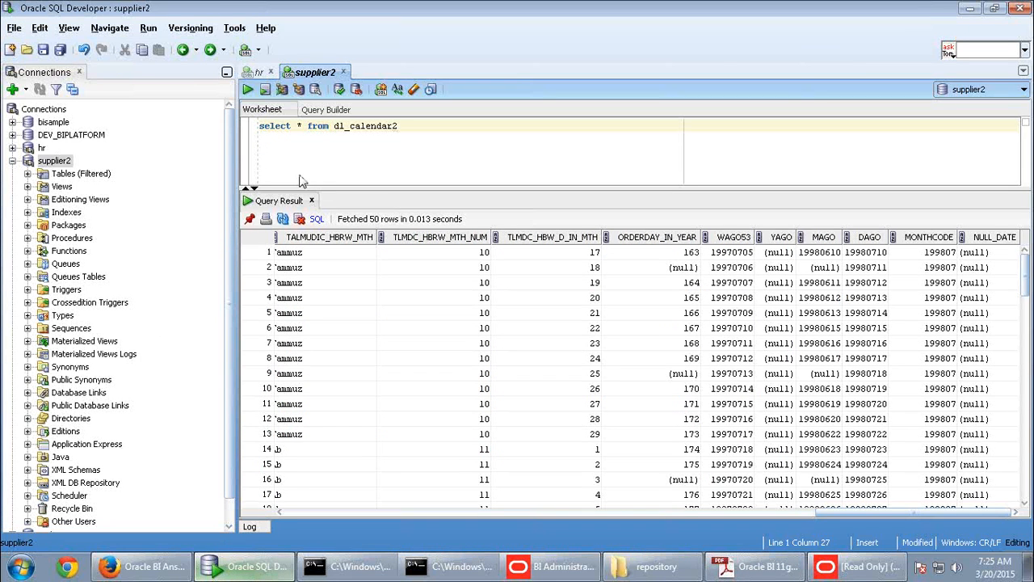
{"action": "left_click_drag", "start_coordinate": [396, 126], "coordinate": [334, 126]}
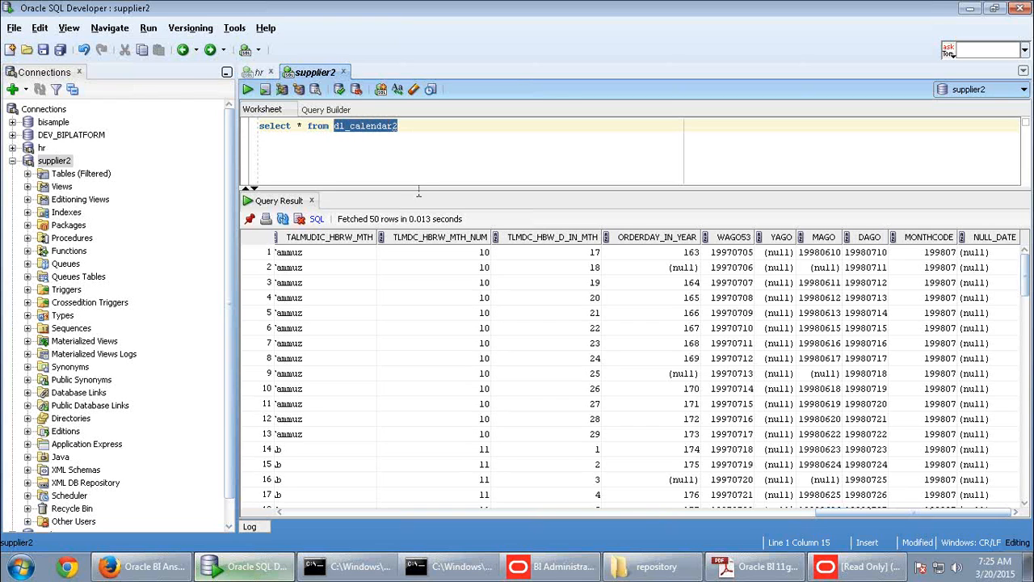
{"action": "type", "text": "user"}
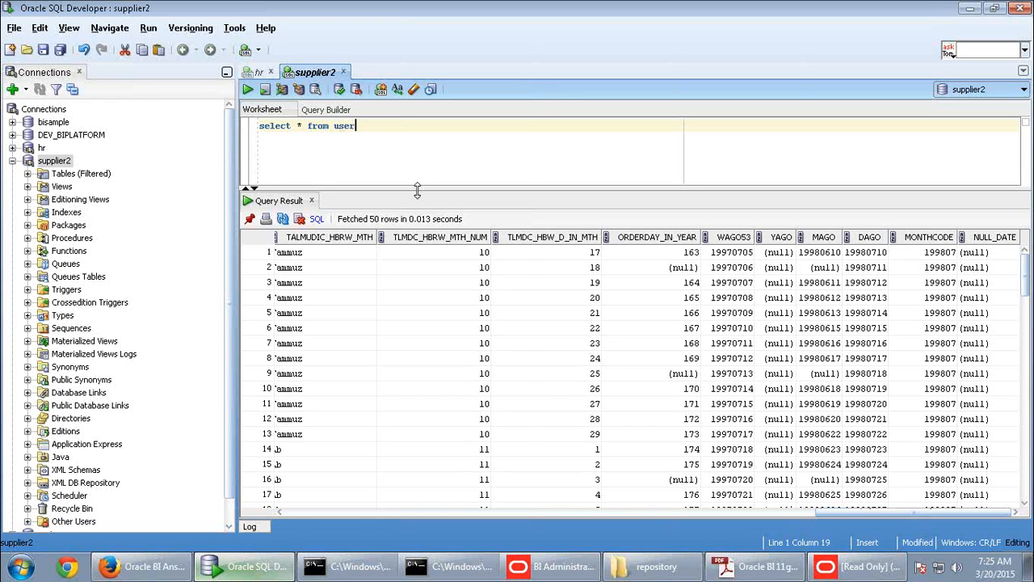
{"action": "type", "text": "_"}
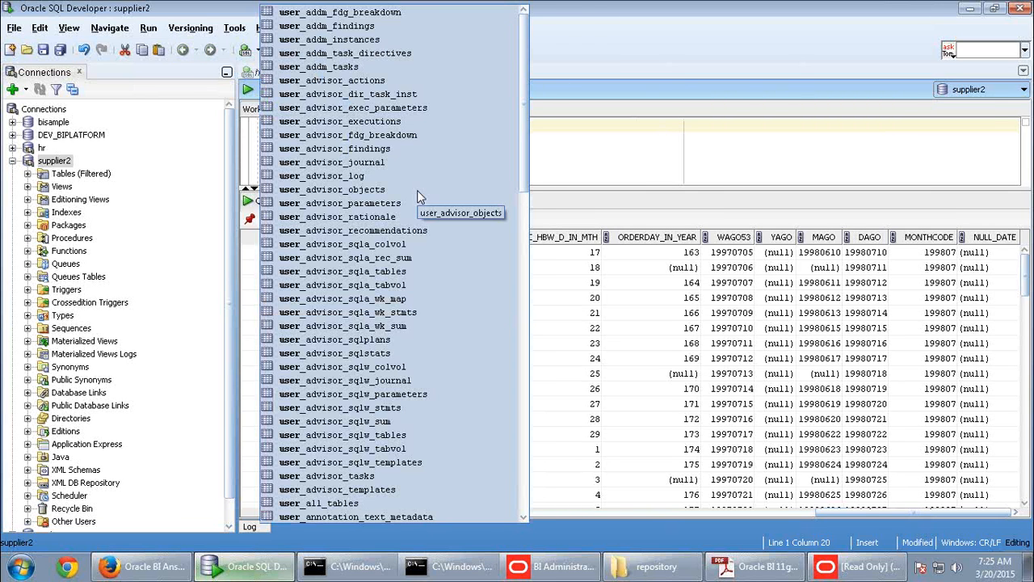
{"action": "type", "text": "tables;"}
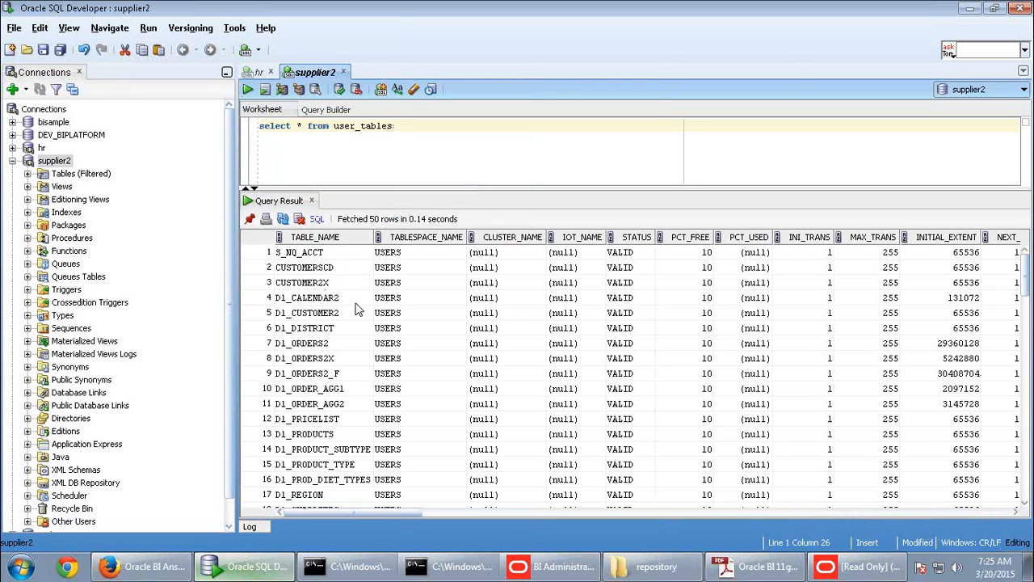
- Browse the 65 result rows, picking out D1_CALENDAR2, D1_DISTRICT and D1_ORDERS2, checking the guide briefly
{"action": "left_click", "coordinate": [356, 305]}
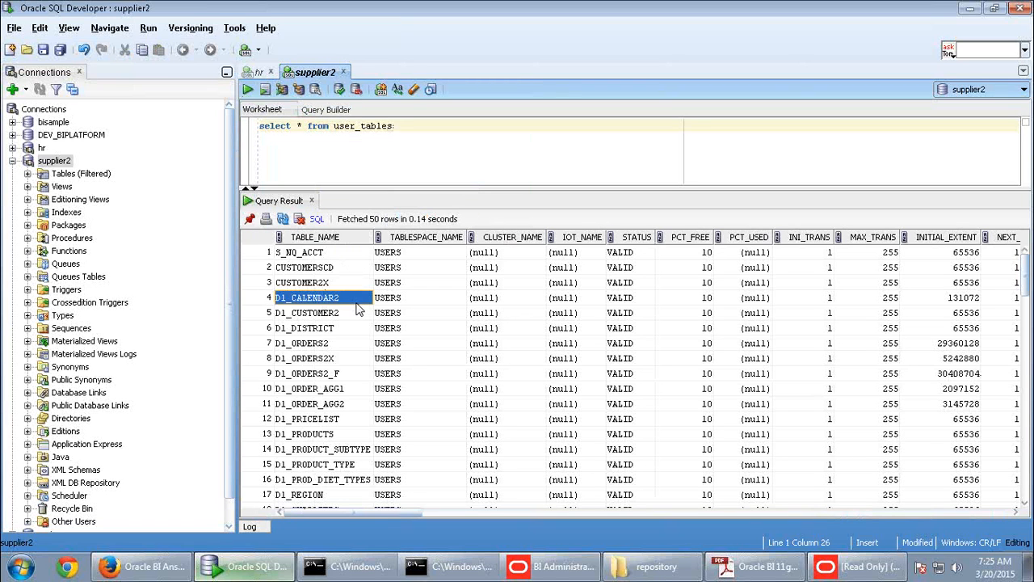
{"action": "left_click", "coordinate": [345, 326]}
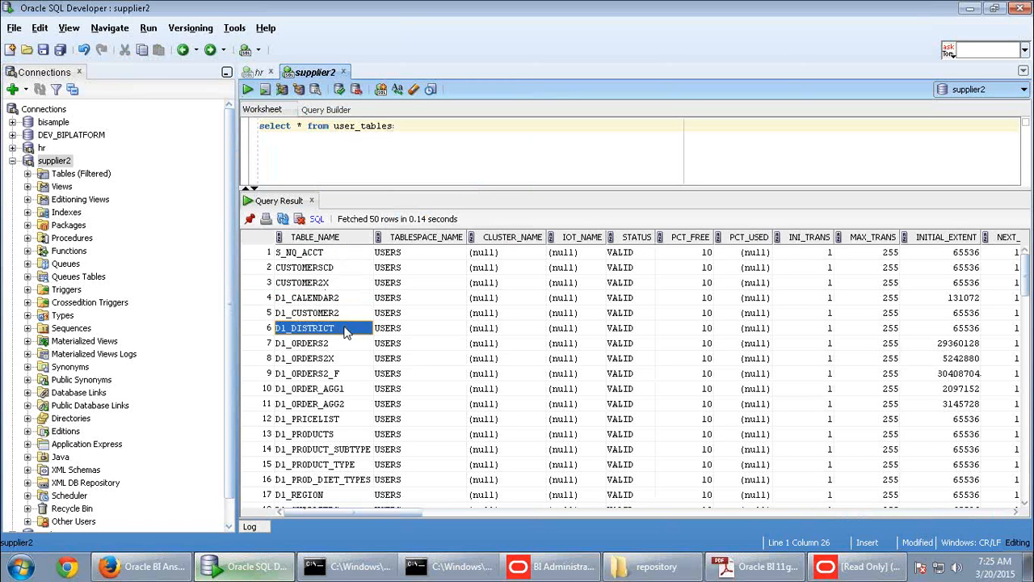
{"action": "left_click", "coordinate": [350, 343]}
{"action": "scroll", "coordinate": [352, 353], "scroll_direction": "down", "scroll_amount": 5}
{"action": "scroll", "coordinate": [350, 352], "scroll_direction": "down", "scroll_amount": 10}
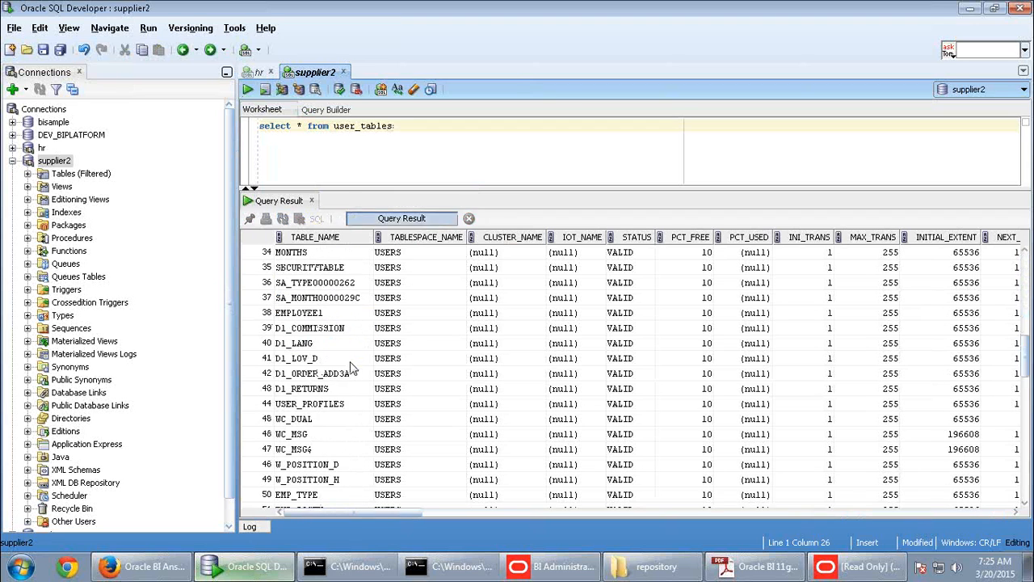
{"action": "scroll", "coordinate": [352, 360], "scroll_direction": "up", "scroll_amount": 12}
{"action": "scroll", "coordinate": [352, 365], "scroll_direction": "up", "scroll_amount": 4}
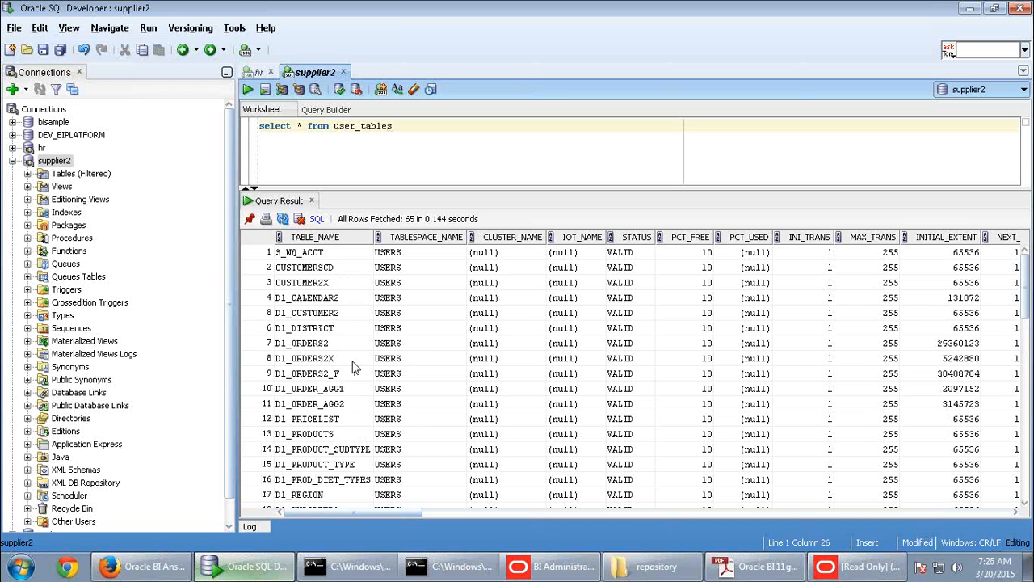
{"action": "left_click", "coordinate": [756, 566]}
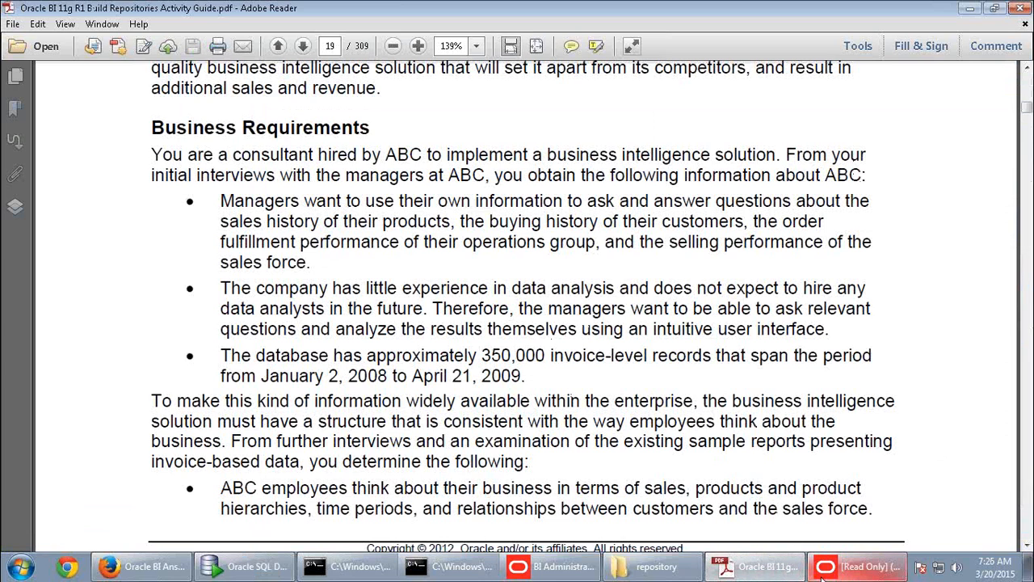
{"action": "left_click", "coordinate": [247, 566]}
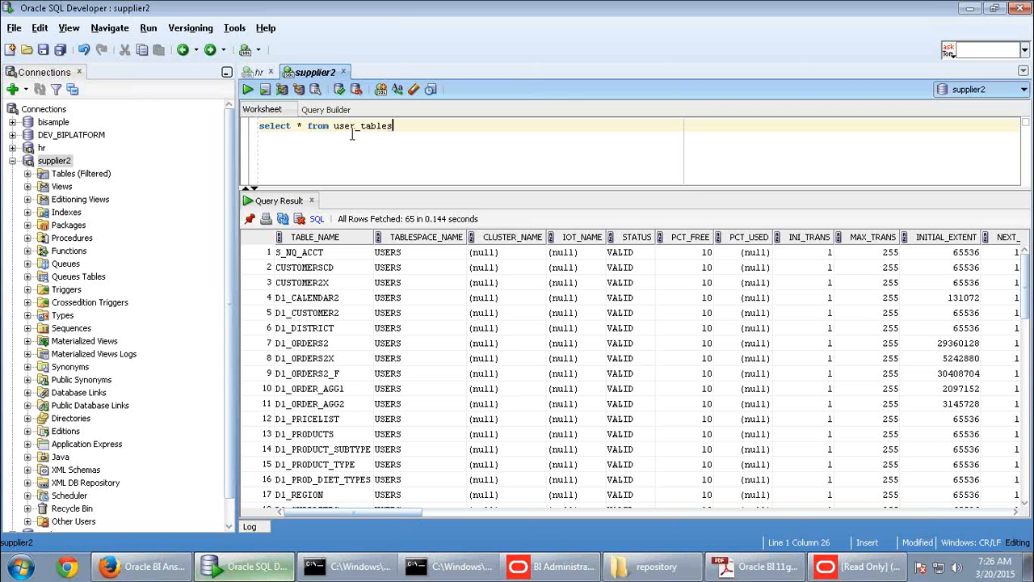
{"action": "left_click_drag", "start_coordinate": [337, 125], "coordinate": [395, 126]}
{"action": "key", "text": "BackSpace"}
{"action": "type", "text": "d1_"}
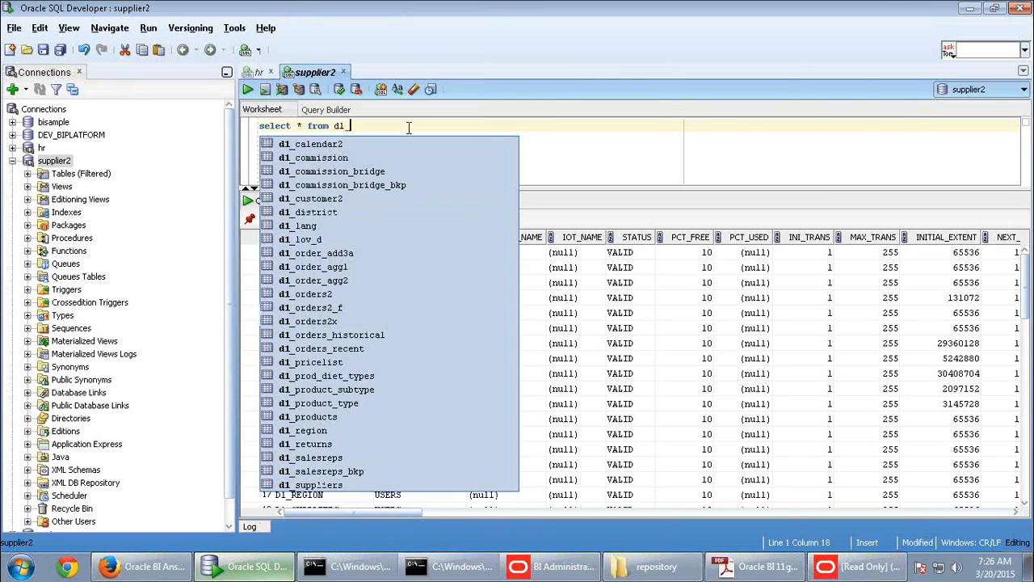
{"action": "type", "text": "cus"}
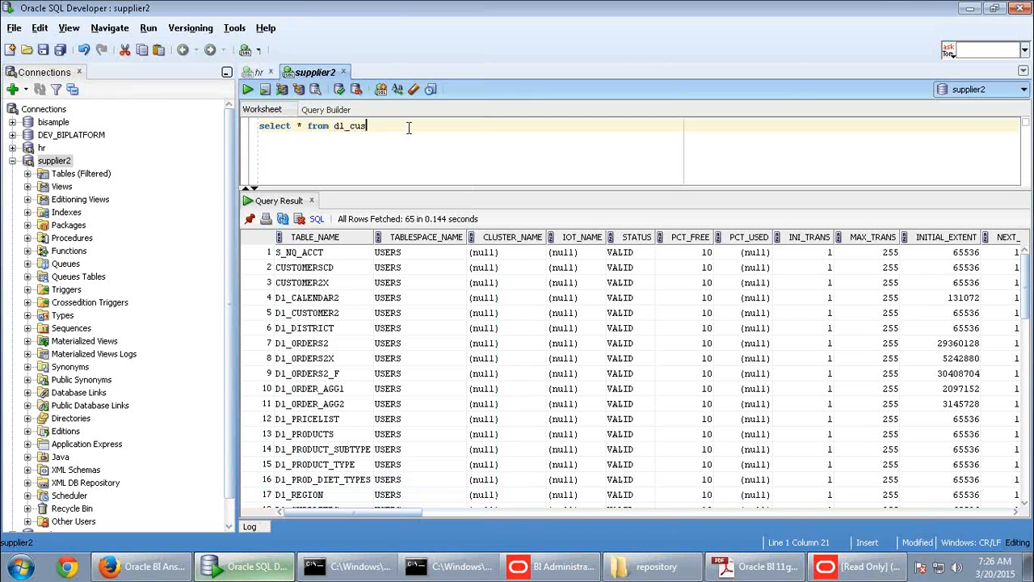
{"action": "type", "text": "tomer2"}
{"action": "left_click", "coordinate": [248, 90]}
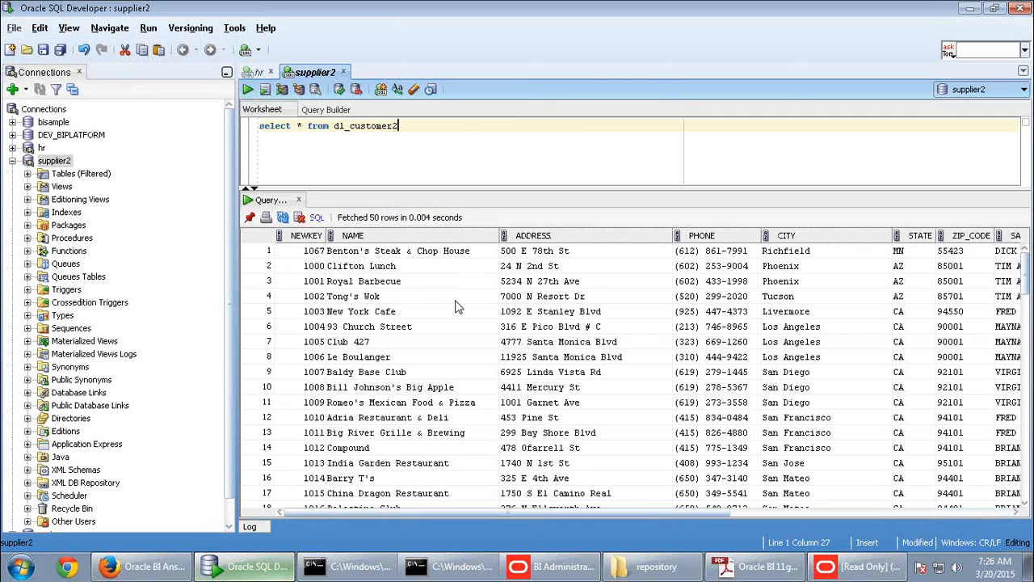
{"action": "left_click_drag", "start_coordinate": [547, 508], "coordinate": [978, 416]}
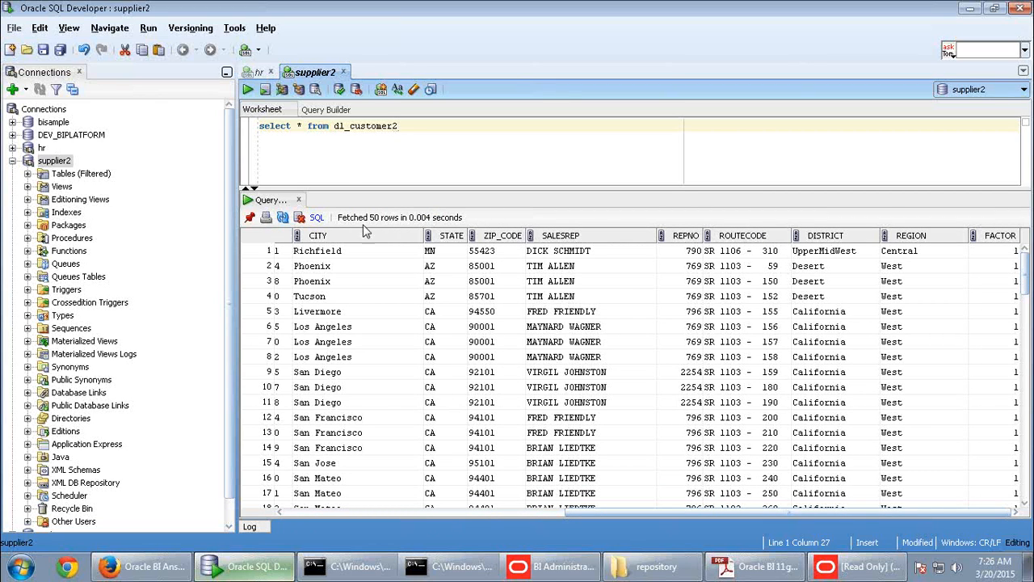
{"action": "left_click_drag", "start_coordinate": [349, 126], "coordinate": [406, 127]}
{"action": "type", "text": "orders"}
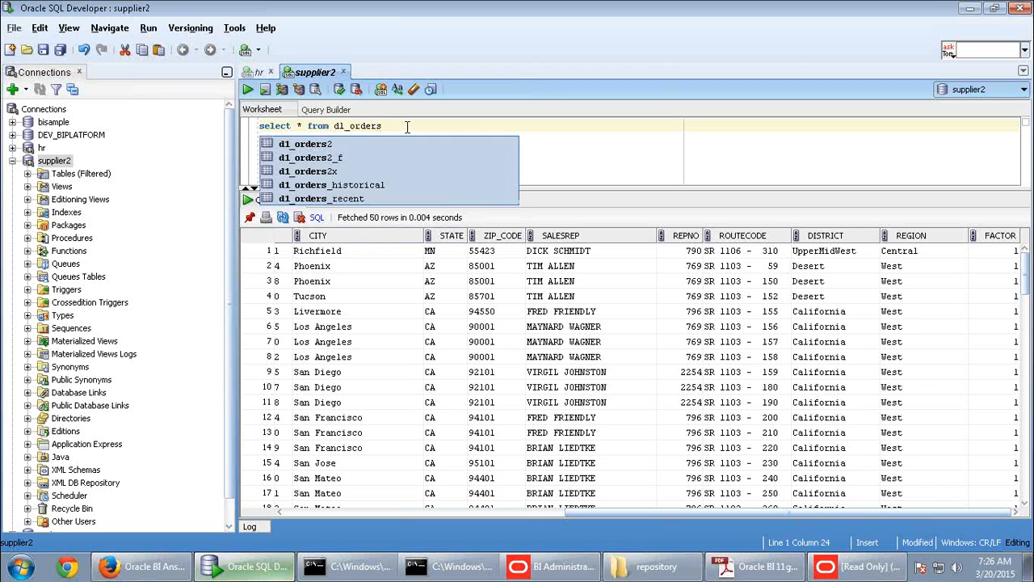
{"action": "type", "text": "2"}
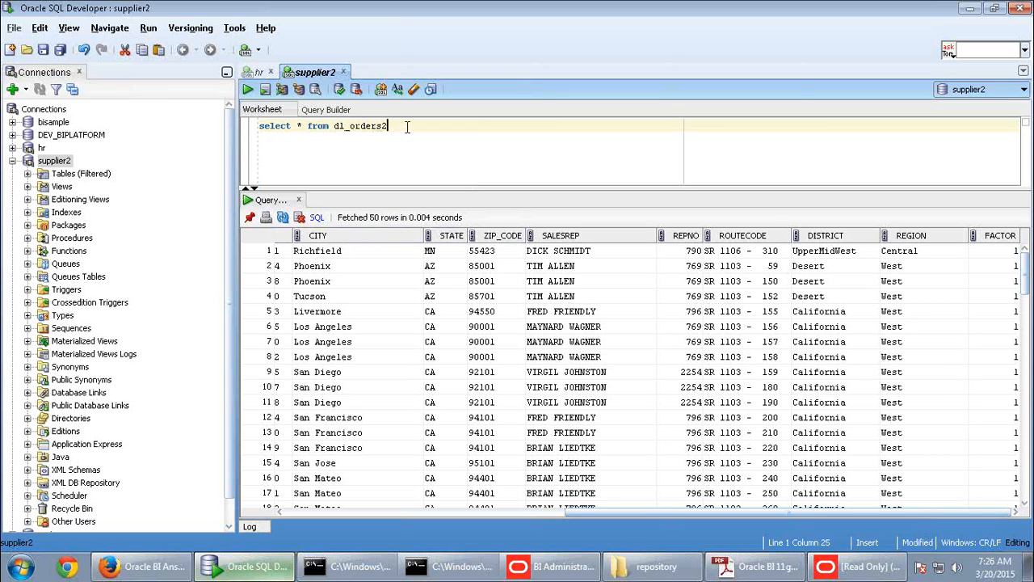
{"action": "left_click", "coordinate": [248, 89]}
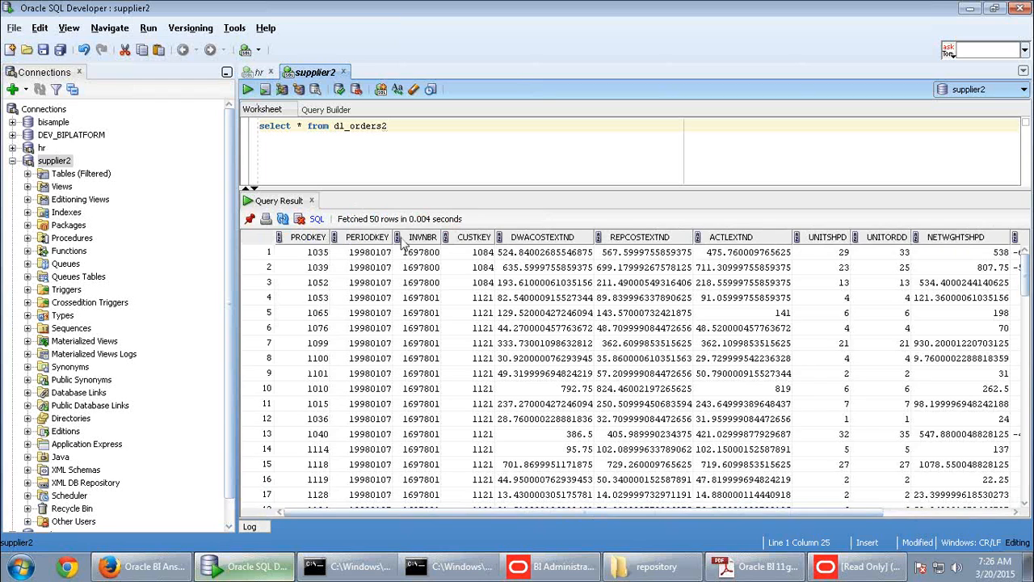
{"action": "left_click_drag", "start_coordinate": [420, 327], "coordinate": [420, 343]}
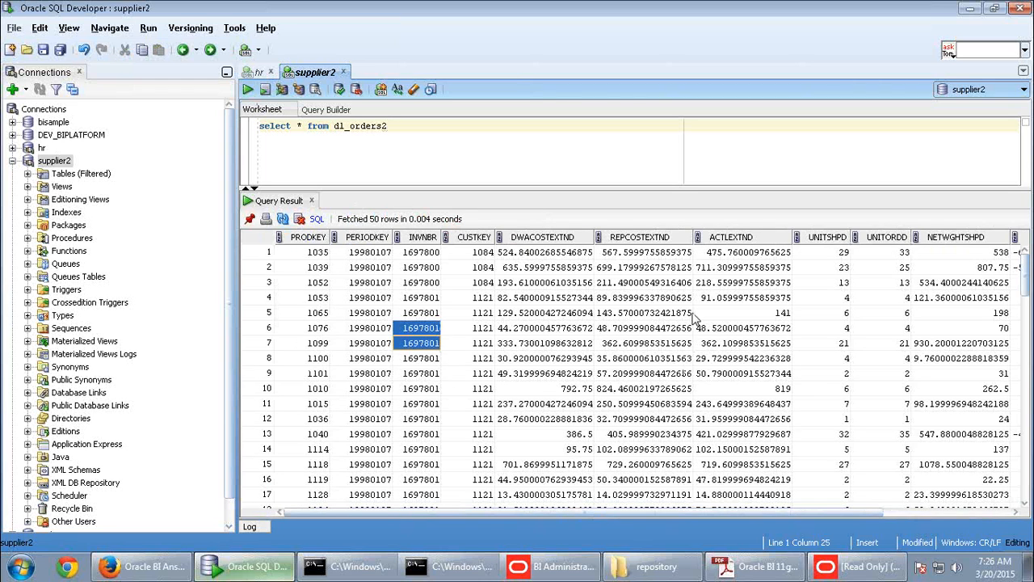
{"action": "left_click", "coordinate": [737, 257]}
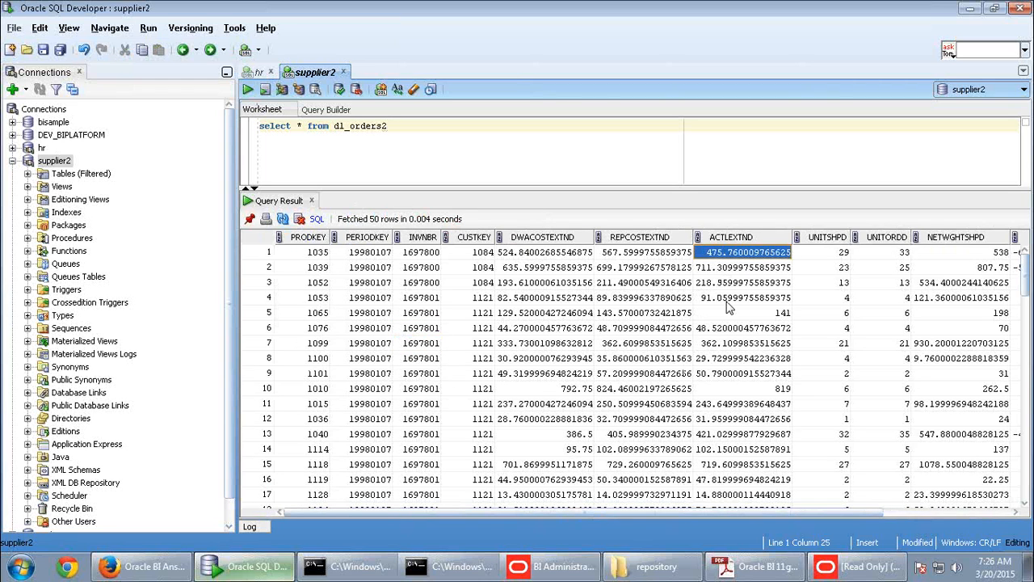
{"action": "left_click", "coordinate": [661, 257]}
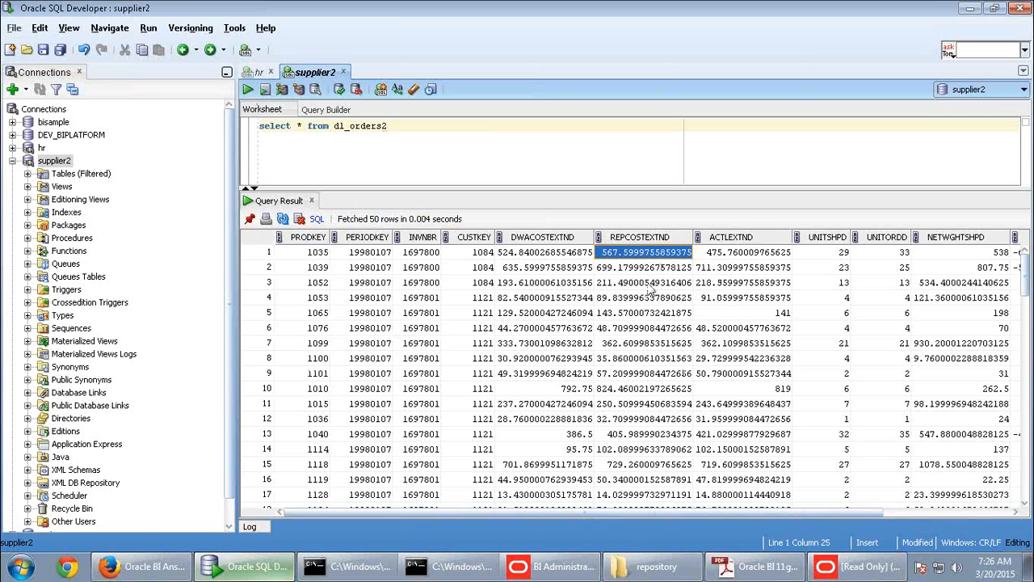
{"action": "left_click", "coordinate": [544, 255]}
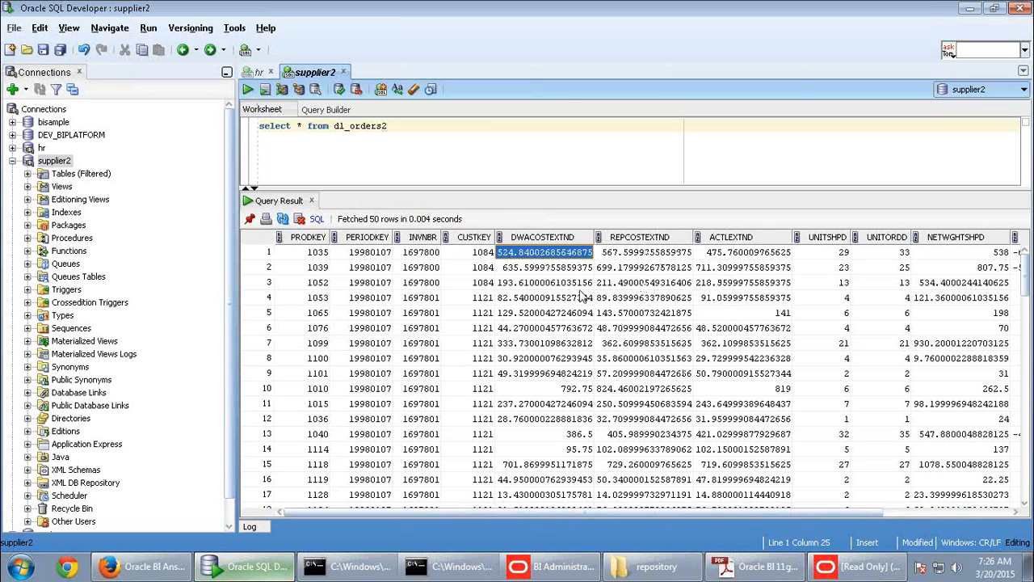
{"action": "left_click", "coordinate": [943, 257]}
{"action": "left_click_drag", "start_coordinate": [804, 512], "coordinate": [878, 513]}
{"action": "left_click", "coordinate": [778, 282]}
{"action": "left_click", "coordinate": [801, 374]}
{"action": "left_click", "coordinate": [973, 328]}
{"action": "left_click", "coordinate": [970, 280]}
{"action": "left_click", "coordinate": [964, 266]}
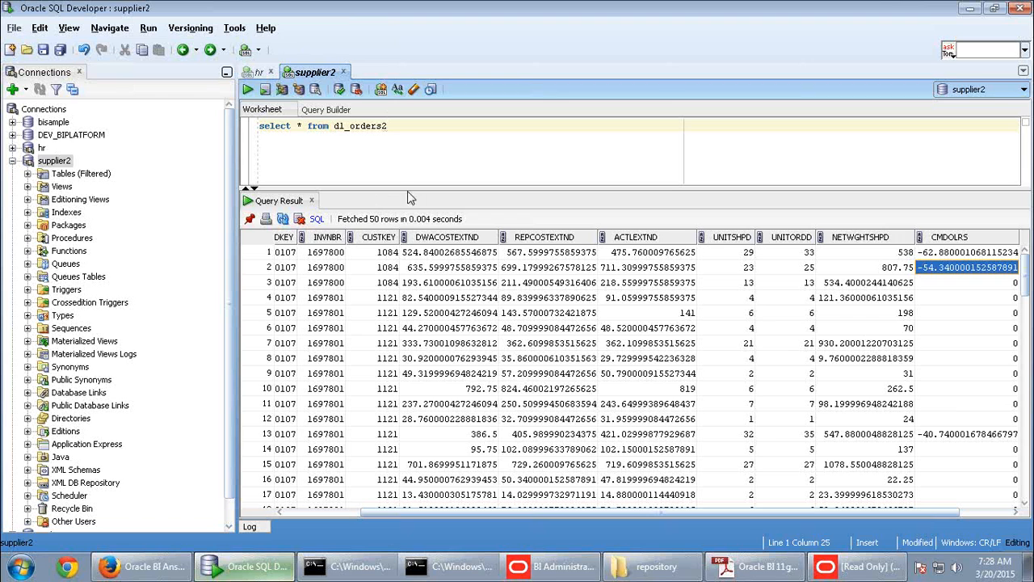
- Bring the Oracle BI 11g activity guide forward and scroll to page 20
{"action": "left_click", "coordinate": [790, 574]}
{"action": "scroll", "coordinate": [623, 415], "scroll_direction": "down", "scroll_amount": 3}
{"action": "scroll", "coordinate": [623, 415], "scroll_direction": "down", "scroll_amount": 10}
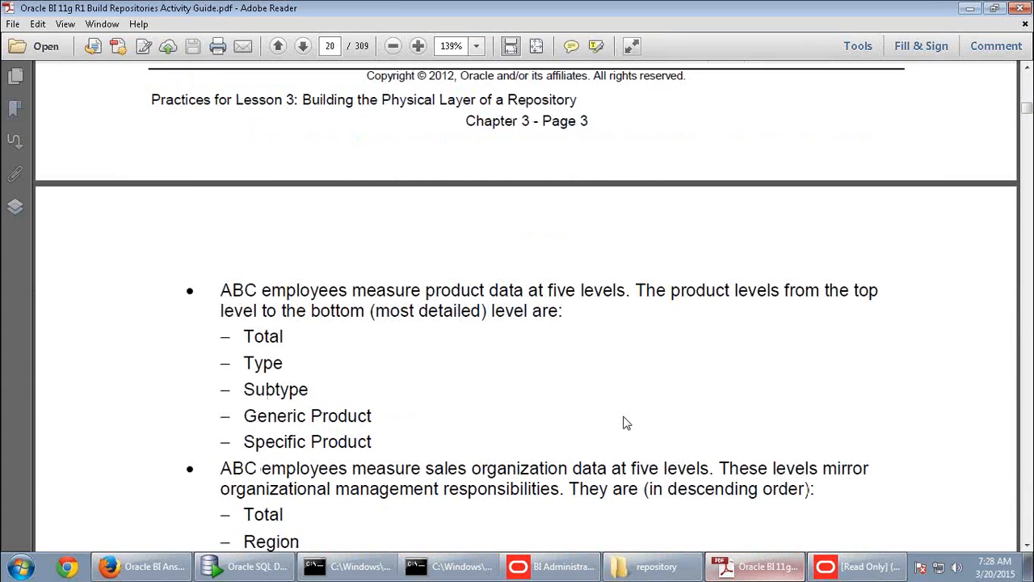
{"action": "scroll", "coordinate": [623, 433], "scroll_direction": "down", "scroll_amount": 1}
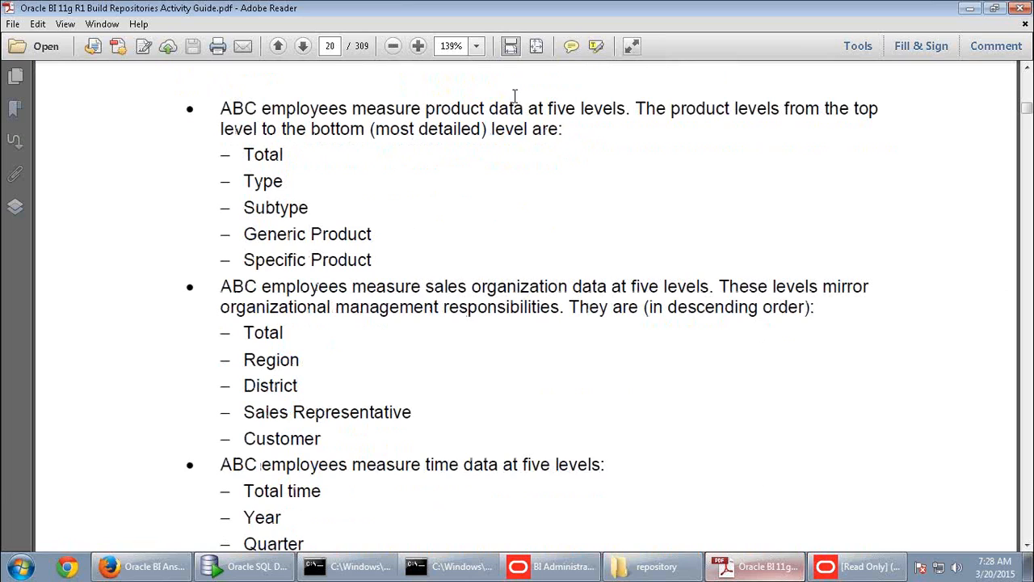
- Highlight the product levels and the five sales-organization levels, then read further down the page
{"action": "left_click_drag", "start_coordinate": [244, 153], "coordinate": [392, 258]}
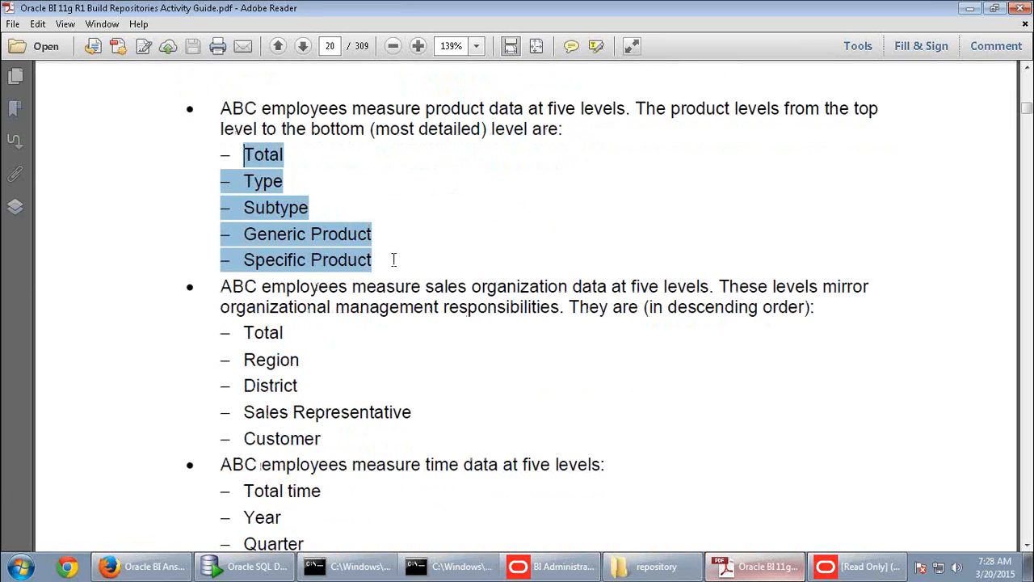
{"action": "left_click", "coordinate": [392, 259]}
{"action": "double_click", "coordinate": [378, 261]}
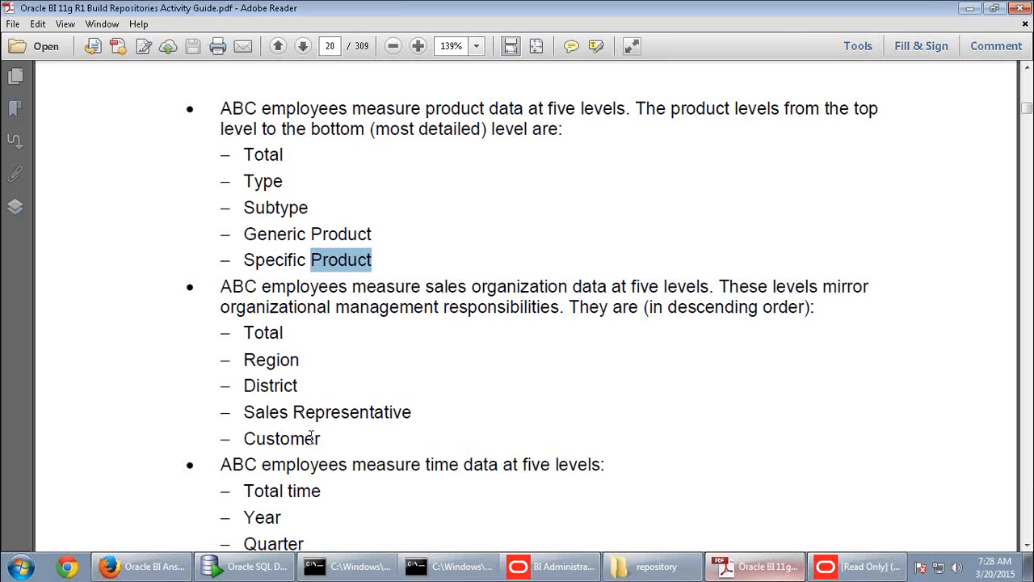
{"action": "left_click_drag", "start_coordinate": [323, 439], "coordinate": [244, 333]}
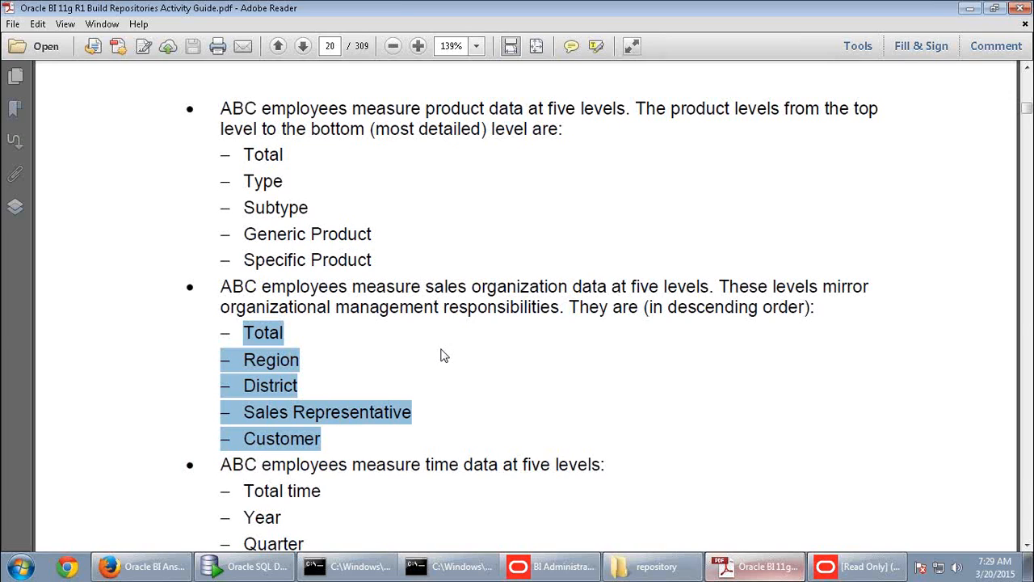
{"action": "key", "text": "alt"}
{"action": "key", "text": "alt"}
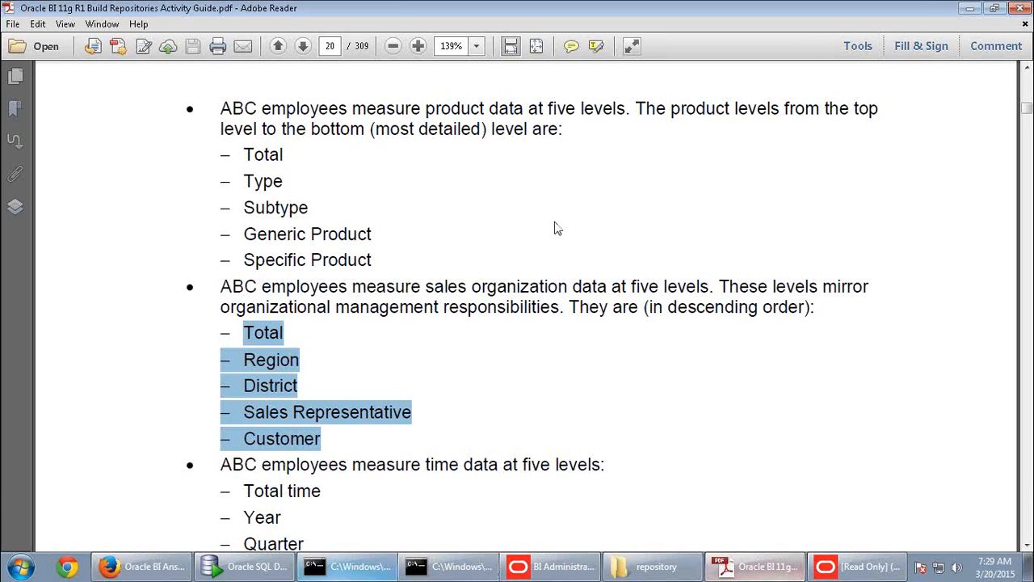
{"action": "scroll", "coordinate": [355, 372], "scroll_direction": "down", "scroll_amount": 3}
{"action": "scroll", "coordinate": [356, 371], "scroll_direction": "down", "scroll_amount": 7}
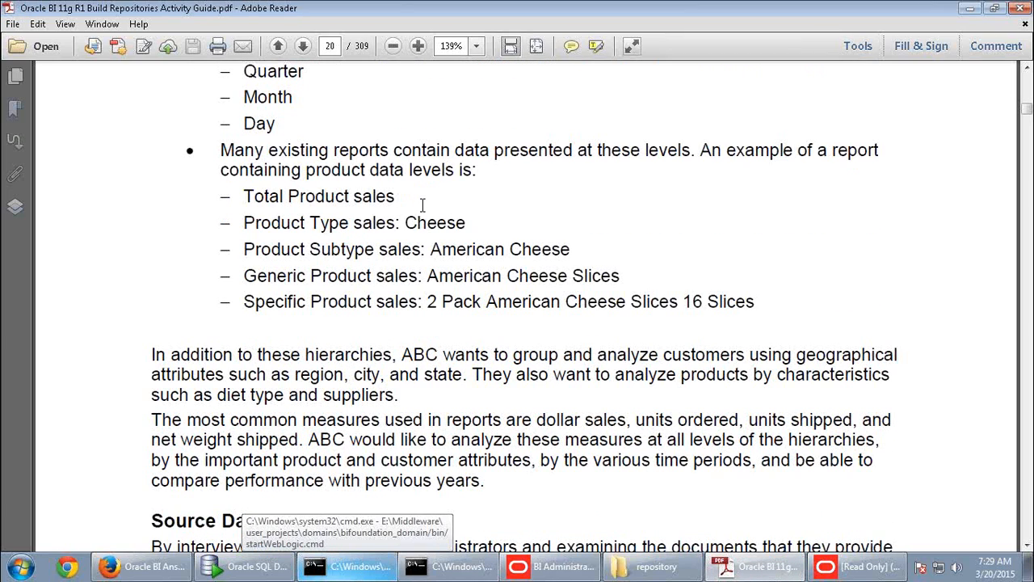
- Scroll through the Source Data section and table descriptions to Practice 3-2 on page 23
{"action": "scroll", "coordinate": [417, 204], "scroll_direction": "down", "scroll_amount": 2}
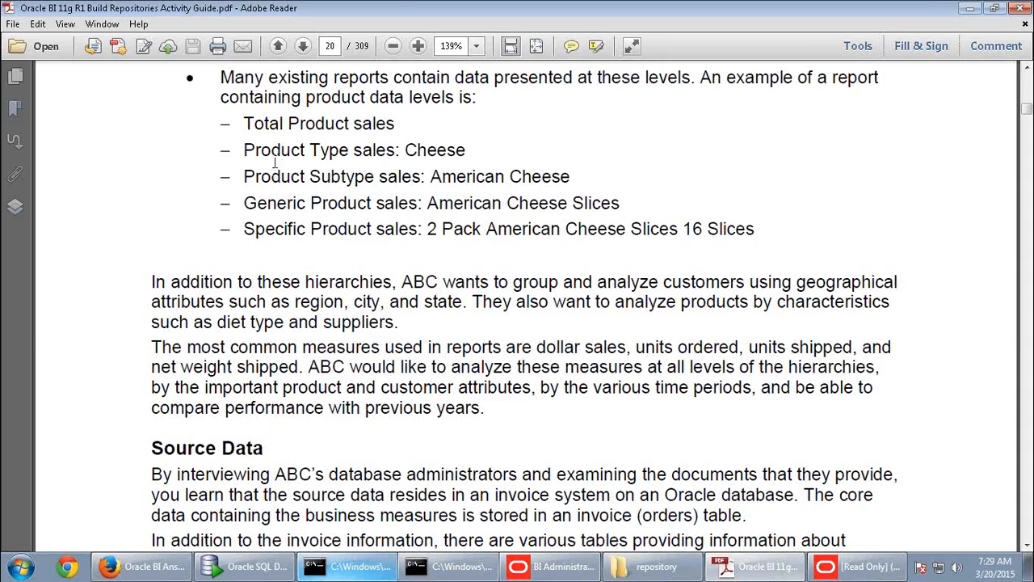
{"action": "scroll", "coordinate": [316, 267], "scroll_direction": "down", "scroll_amount": 5}
{"action": "scroll", "coordinate": [316, 266], "scroll_direction": "down", "scroll_amount": 1}
{"action": "scroll", "coordinate": [316, 271], "scroll_direction": "down", "scroll_amount": 15}
{"action": "scroll", "coordinate": [316, 266], "scroll_direction": "down", "scroll_amount": 14}
{"action": "scroll", "coordinate": [331, 323], "scroll_direction": "down", "scroll_amount": 12}
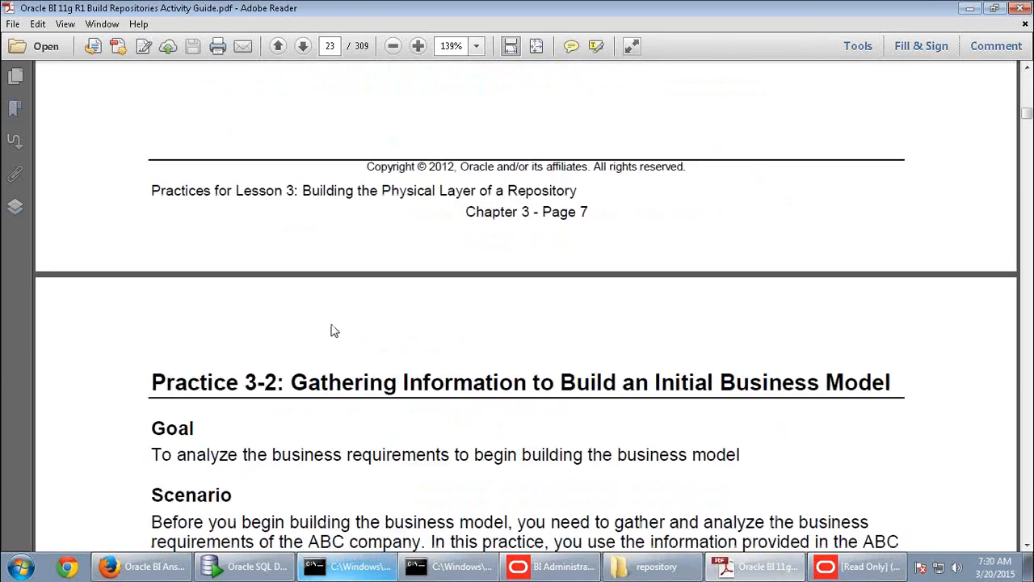
- Scroll past the Practice 3-2 questions and Solutions 3-2 answers to Practice 3-3 on page 26
{"action": "scroll", "coordinate": [333, 331], "scroll_direction": "down", "scroll_amount": 8}
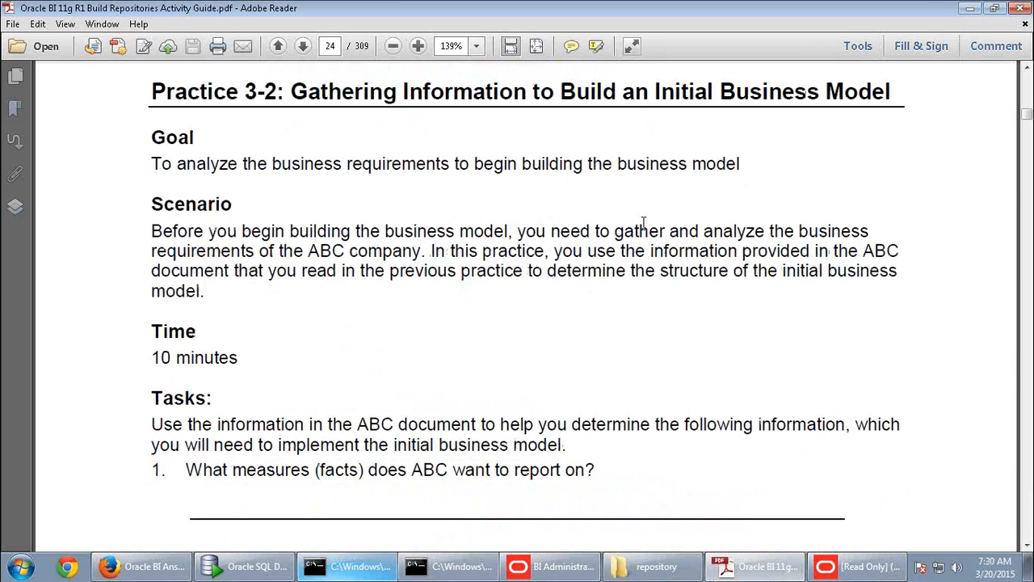
{"action": "scroll", "coordinate": [639, 234], "scroll_direction": "down", "scroll_amount": 10}
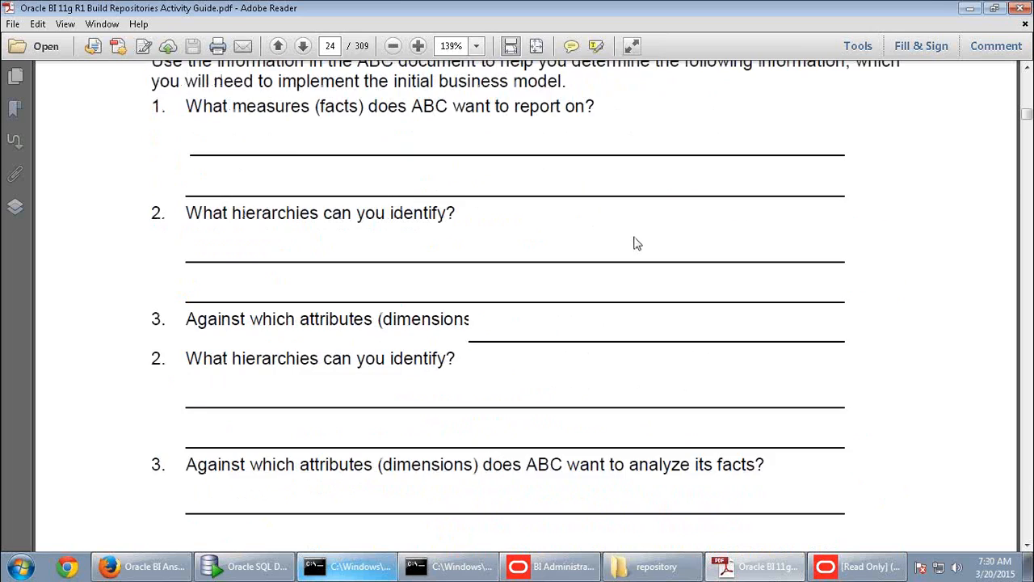
{"action": "scroll", "coordinate": [634, 242], "scroll_direction": "down", "scroll_amount": 2}
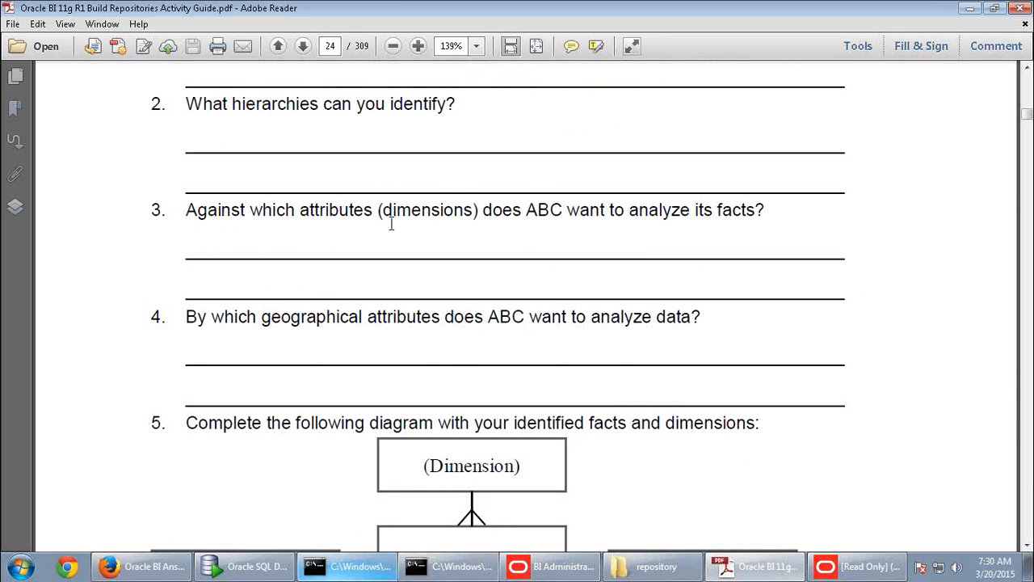
{"action": "scroll", "coordinate": [392, 226], "scroll_direction": "up", "scroll_amount": 2}
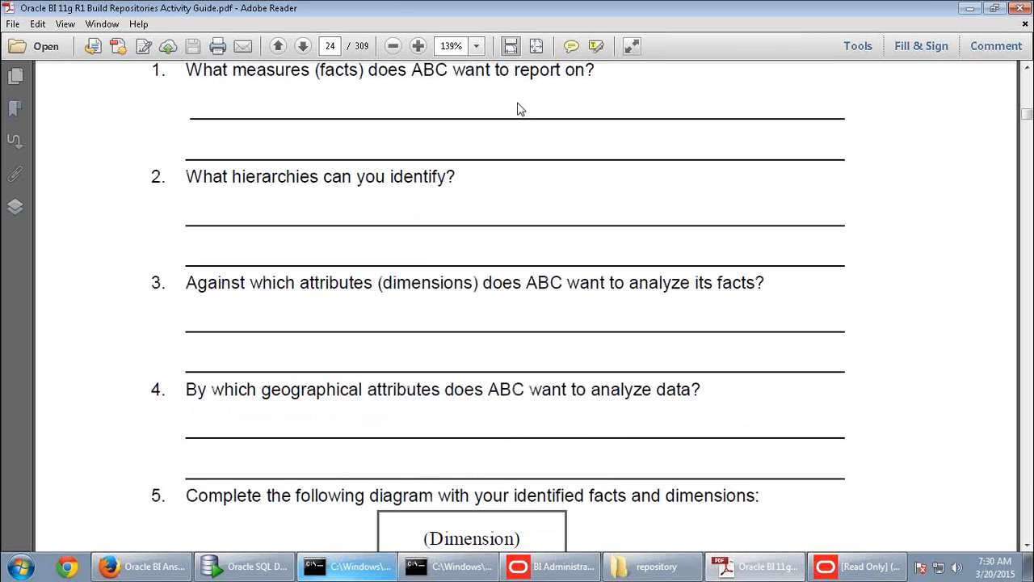
{"action": "scroll", "coordinate": [519, 109], "scroll_direction": "down", "scroll_amount": 7}
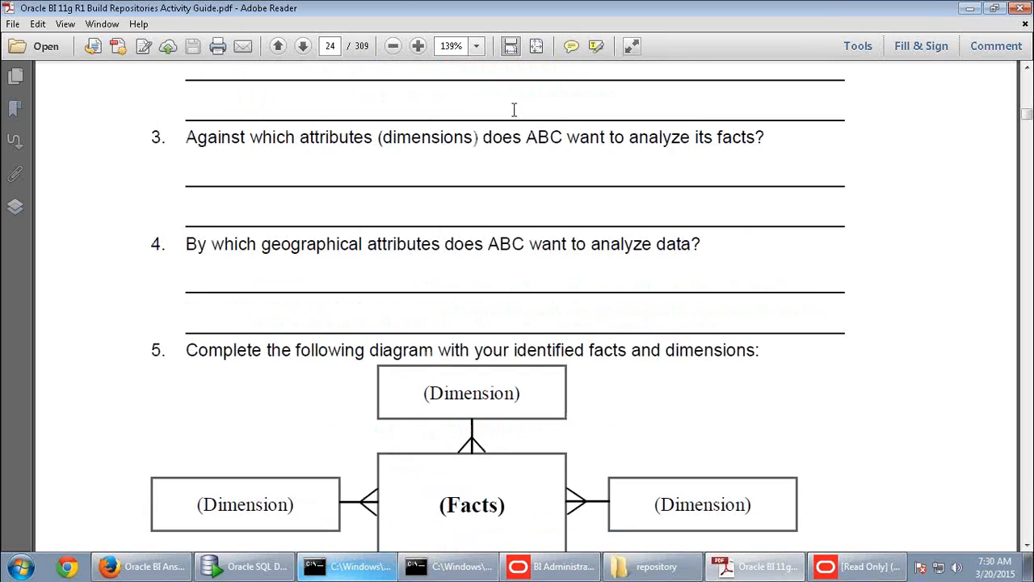
{"action": "scroll", "coordinate": [512, 116], "scroll_direction": "down", "scroll_amount": 12}
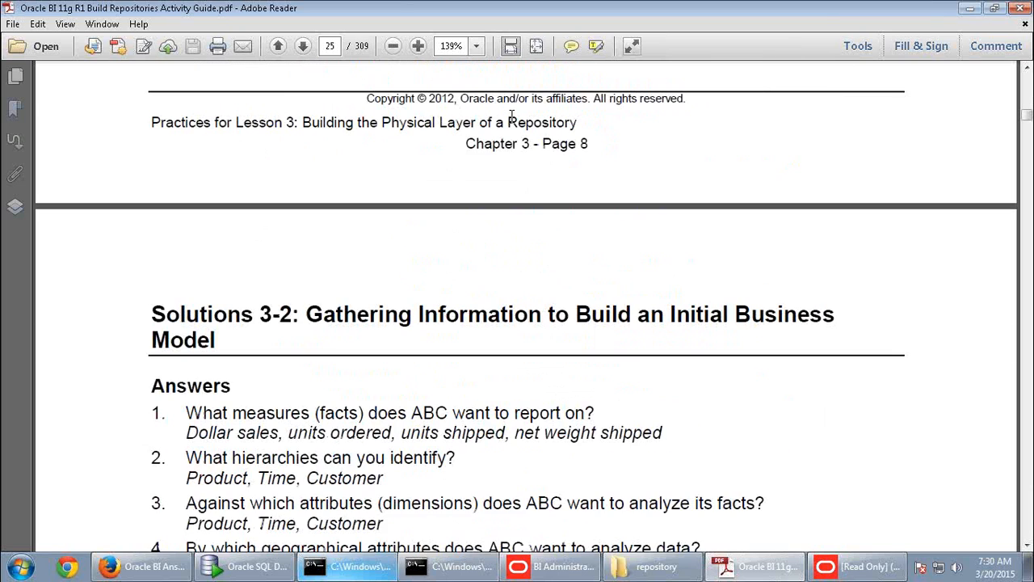
{"action": "scroll", "coordinate": [513, 121], "scroll_direction": "down", "scroll_amount": 20}
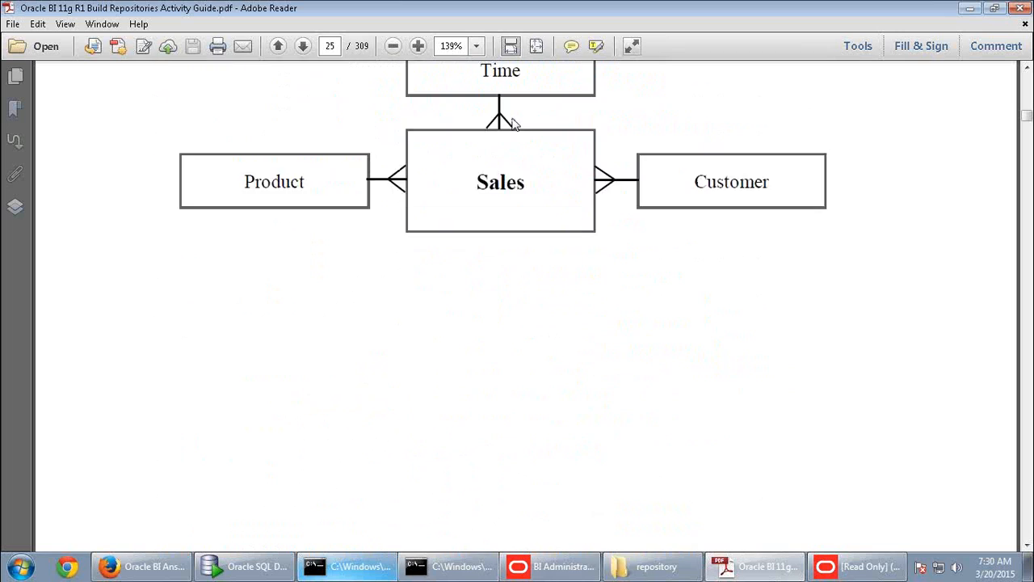
{"action": "scroll", "coordinate": [515, 124], "scroll_direction": "down", "scroll_amount": 15}
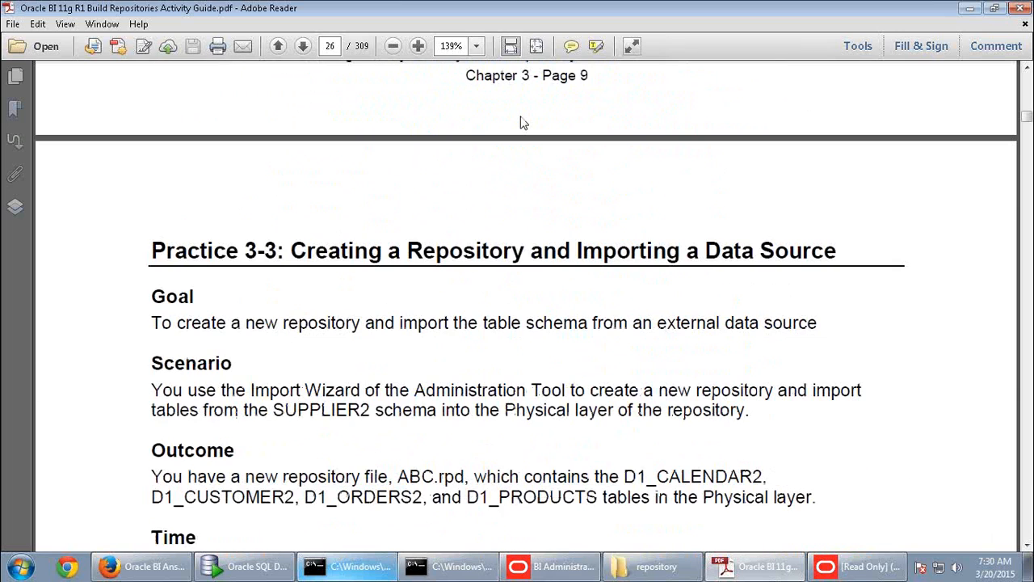
- Read through the Practice 3-3 tasks for creating the ABC repository and importing metadata
{"action": "scroll", "coordinate": [522, 122], "scroll_direction": "down", "scroll_amount": 3}
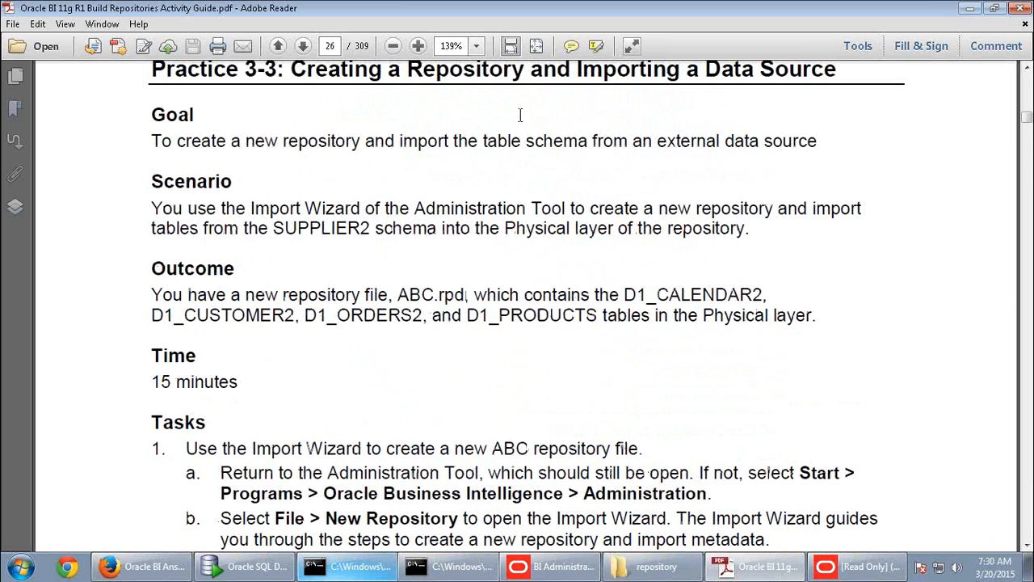
{"action": "scroll", "coordinate": [526, 181], "scroll_direction": "up", "scroll_amount": 2}
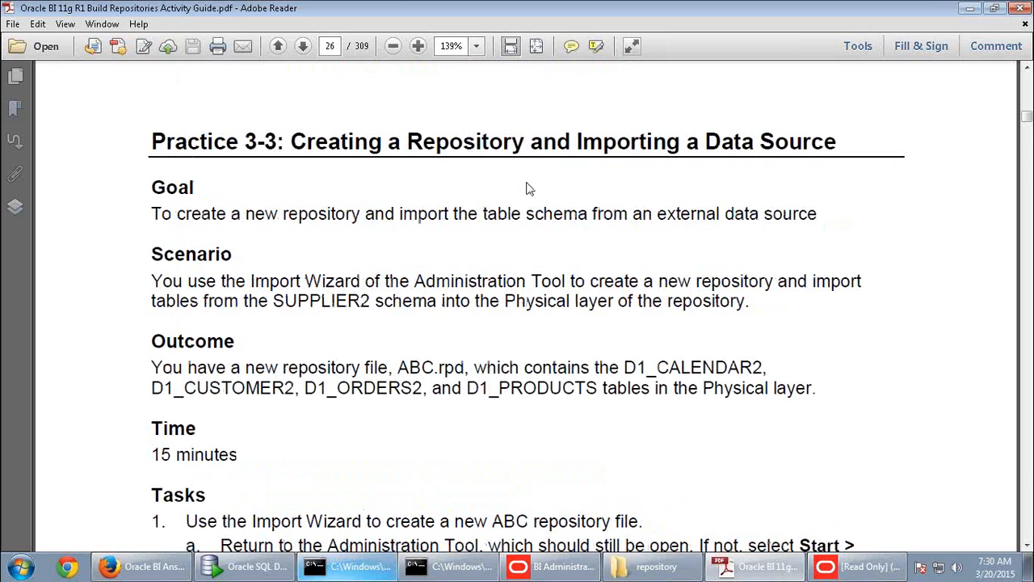
{"action": "scroll", "coordinate": [526, 189], "scroll_direction": "down", "scroll_amount": 10}
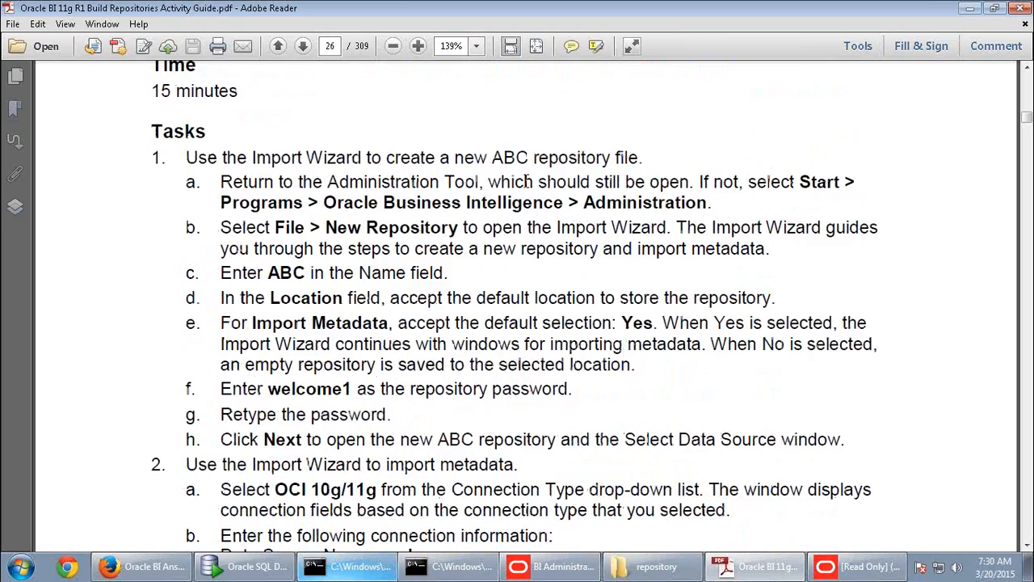
{"action": "scroll", "coordinate": [526, 181], "scroll_direction": "down", "scroll_amount": 14}
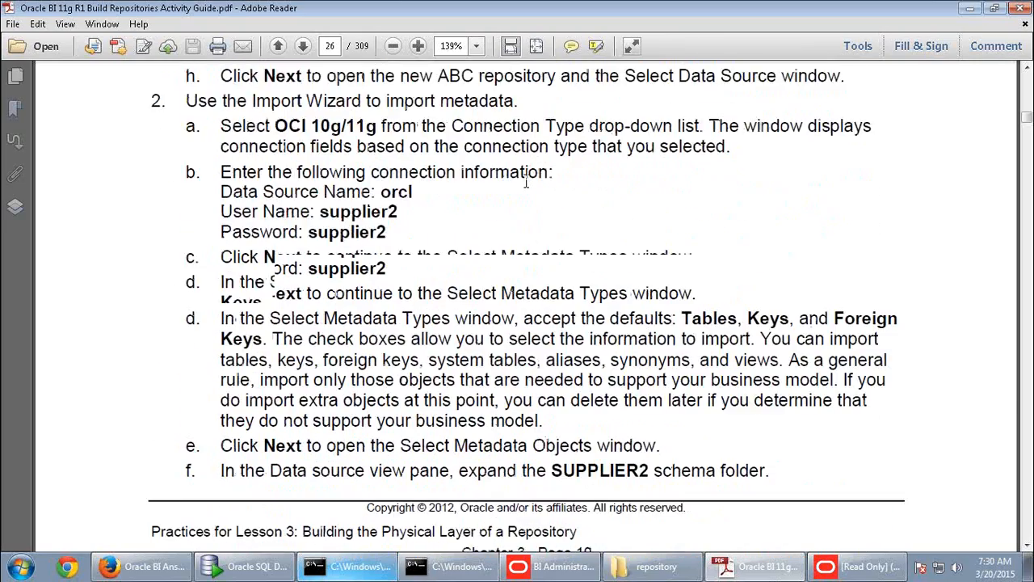
{"action": "scroll", "coordinate": [526, 181], "scroll_direction": "down", "scroll_amount": 11}
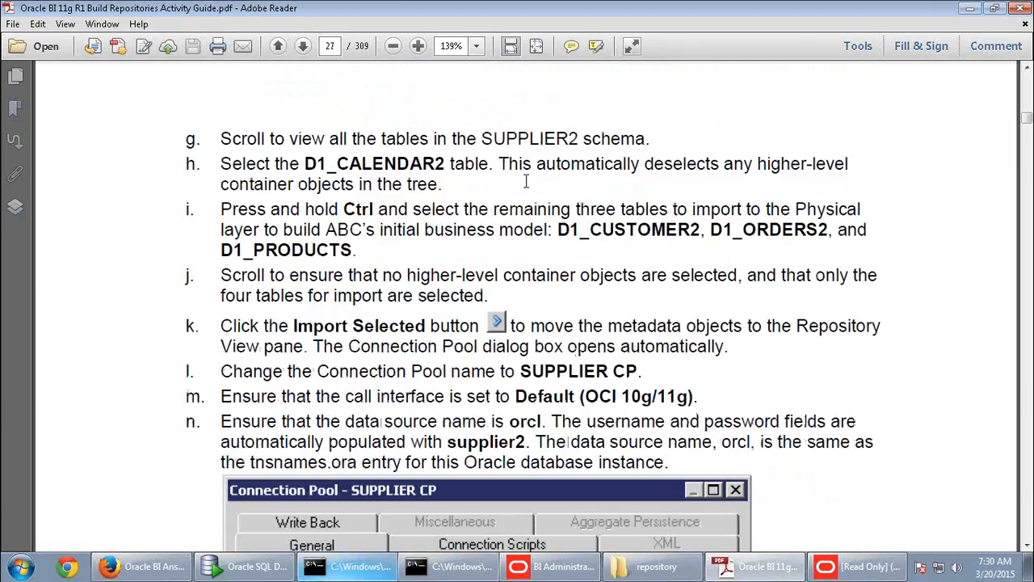
- Scroll back up the task list, then minimize the remote session to reveal the local Paint diagram
{"action": "scroll", "coordinate": [526, 181], "scroll_direction": "up", "scroll_amount": 11}
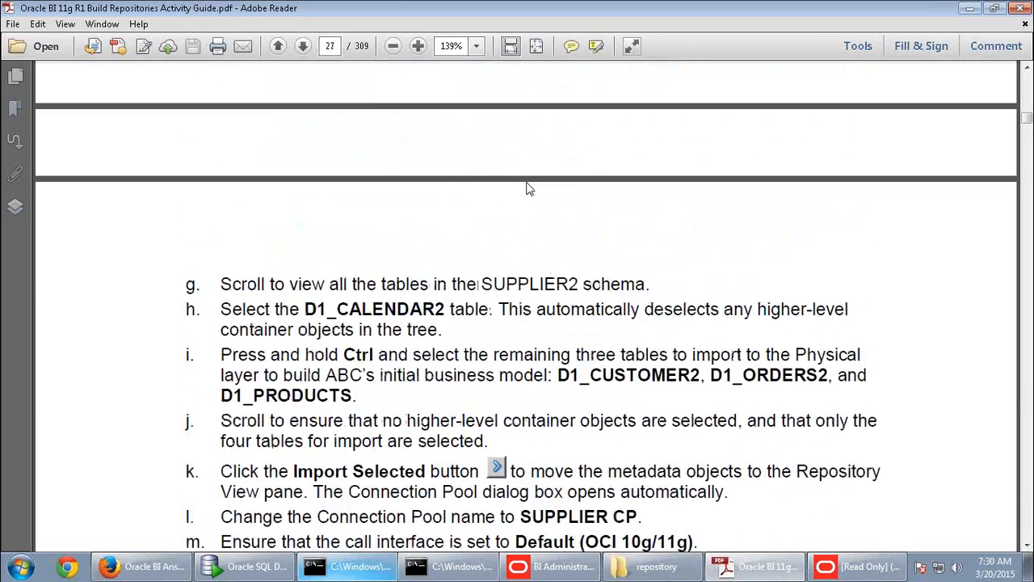
{"action": "scroll", "coordinate": [526, 181], "scroll_direction": "up", "scroll_amount": 10}
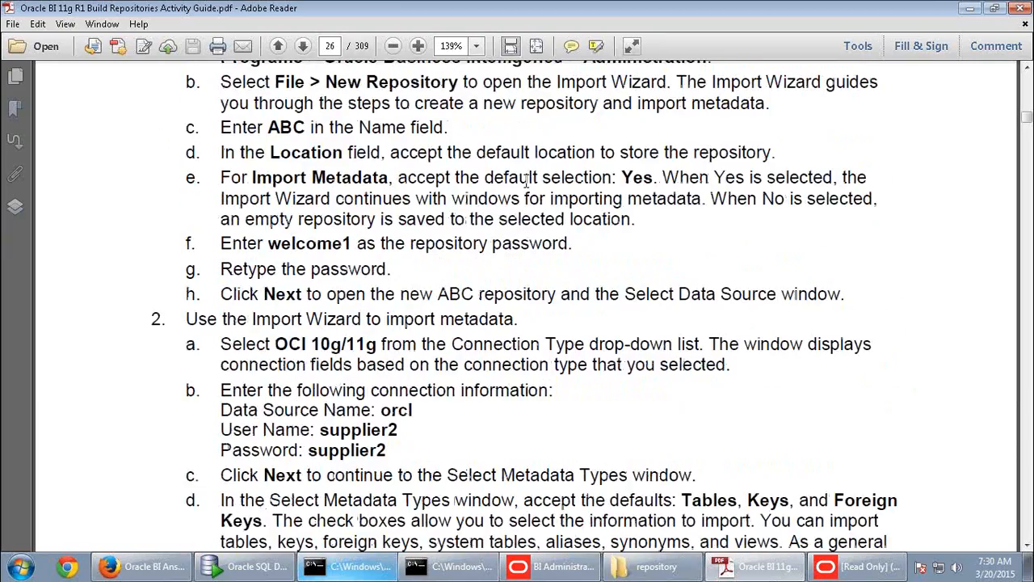
{"action": "scroll", "coordinate": [526, 181], "scroll_direction": "up", "scroll_amount": 3}
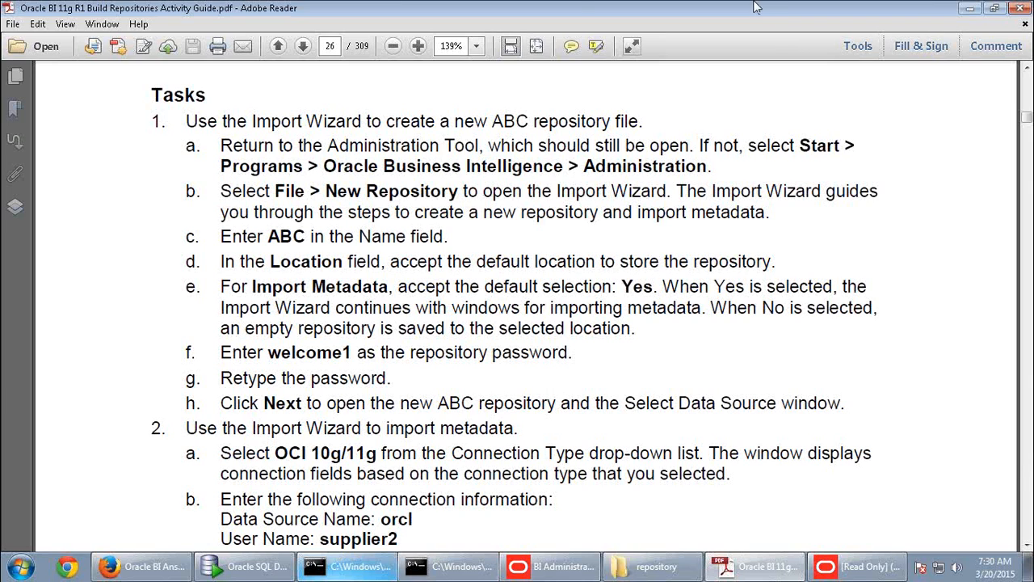
{"action": "mouse_move", "coordinate": [757, 5]}
{"action": "left_click", "coordinate": [526, 9]}
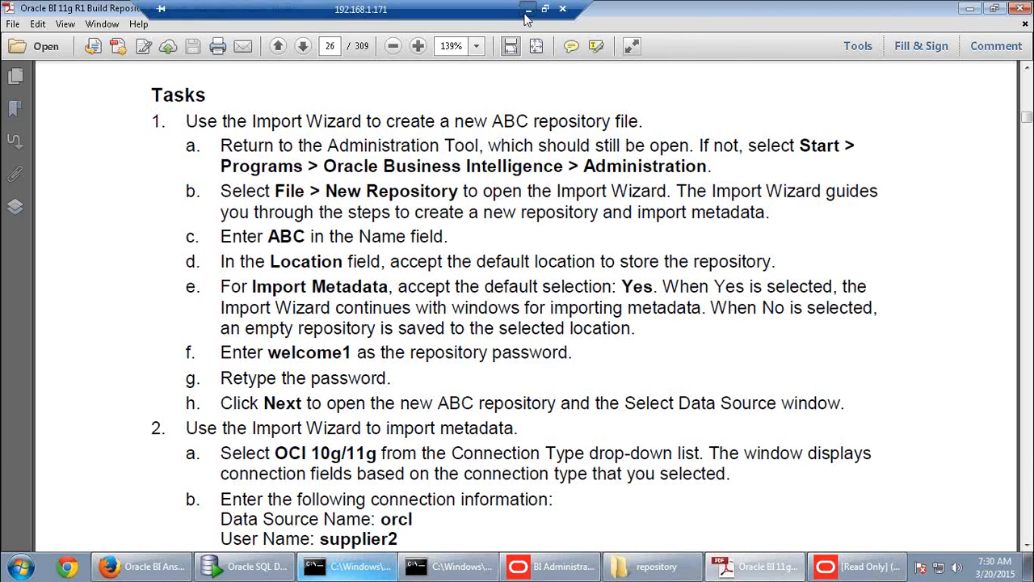